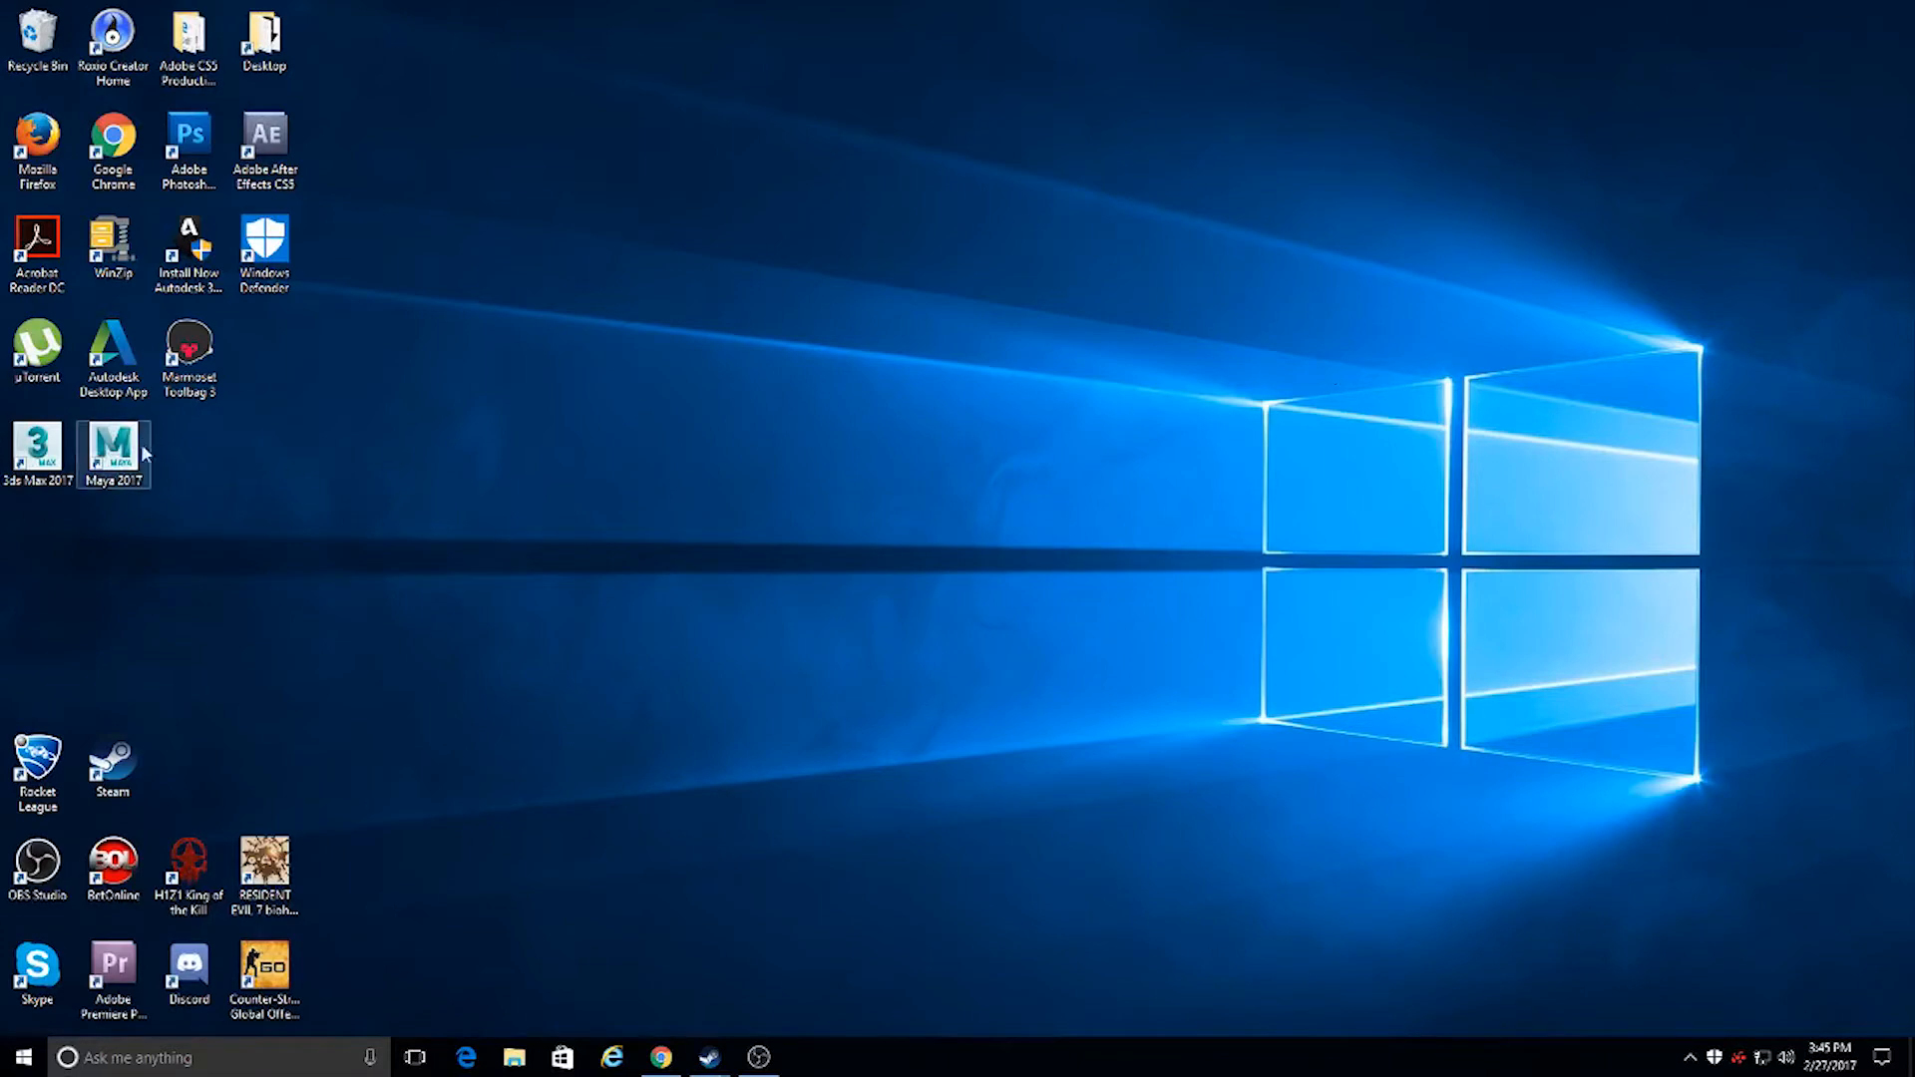
Launch Maya 2017 and dismiss the What's New Highlight Settings dialog
click(132, 464)
double_click(132, 465)
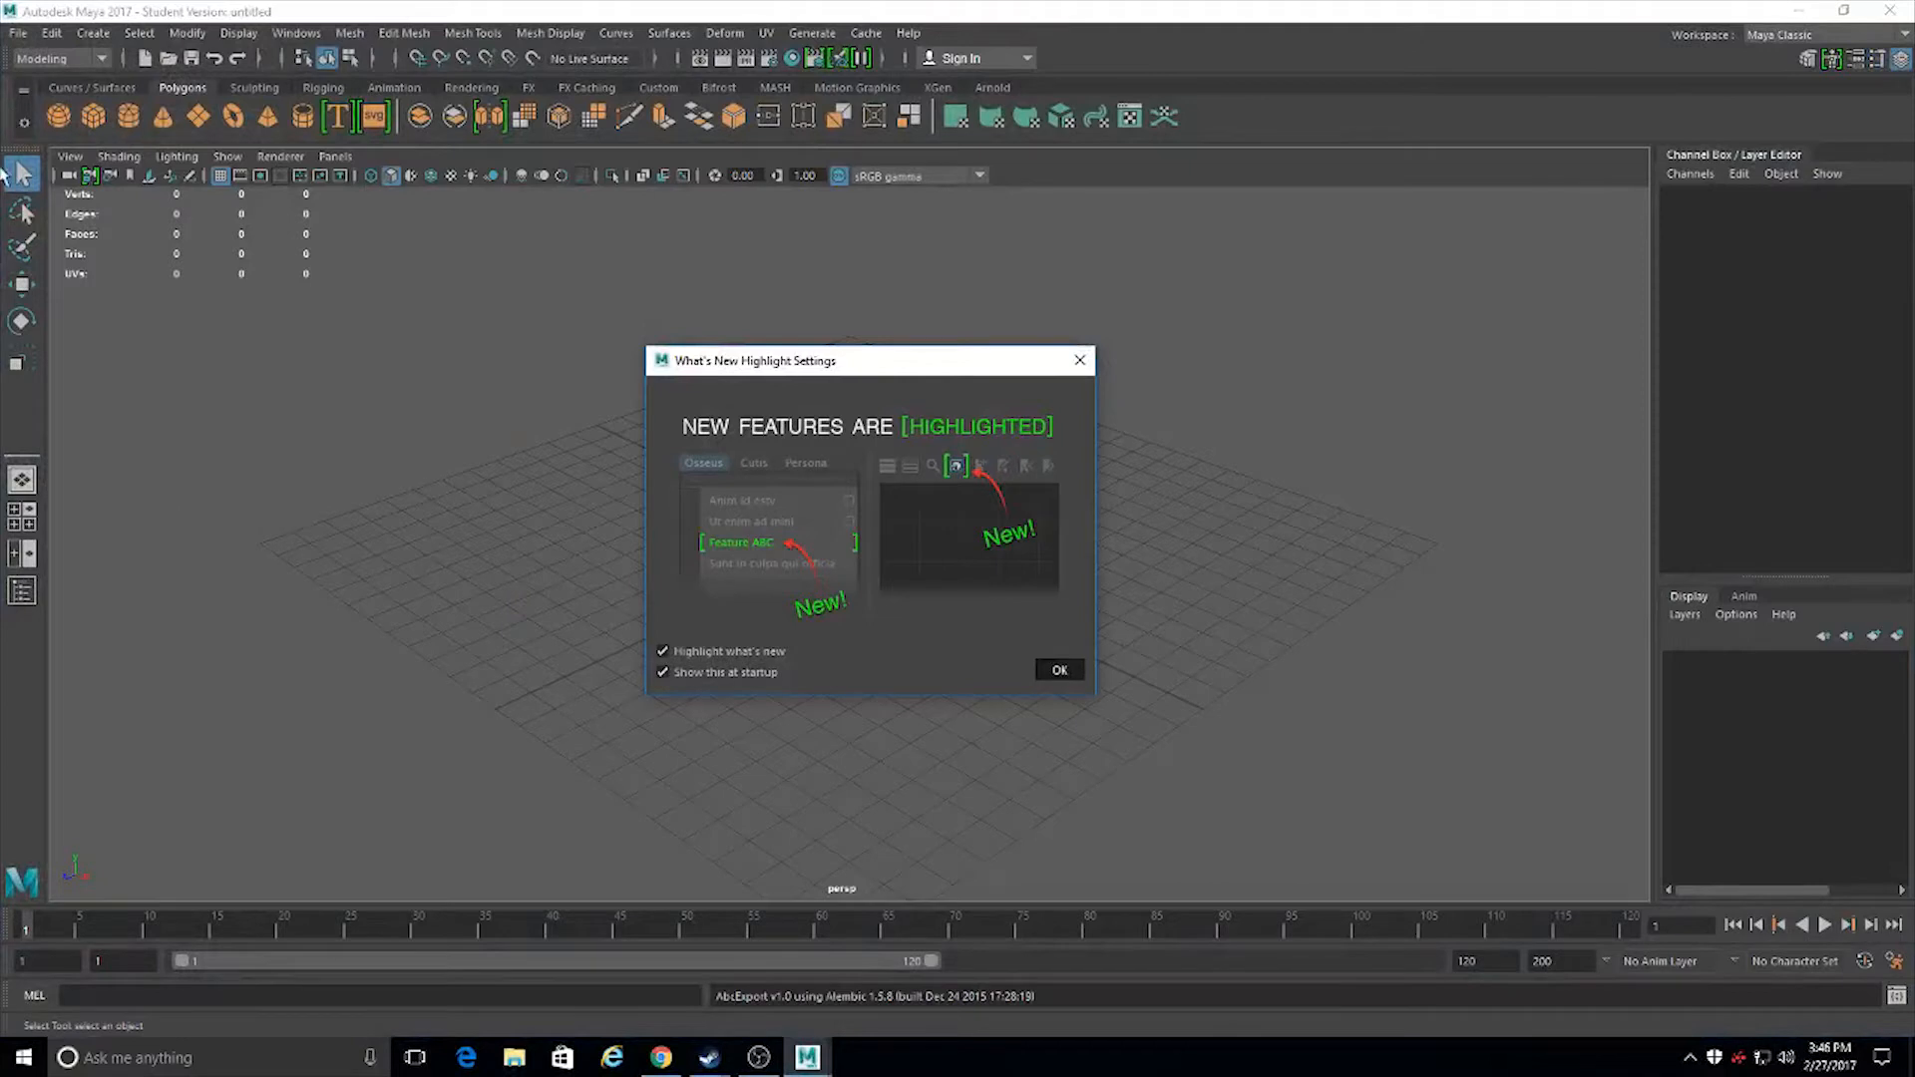
click(1060, 670)
Create a polygon cube at the centre of the grid
alt+drag(698, 451, 854, 568)
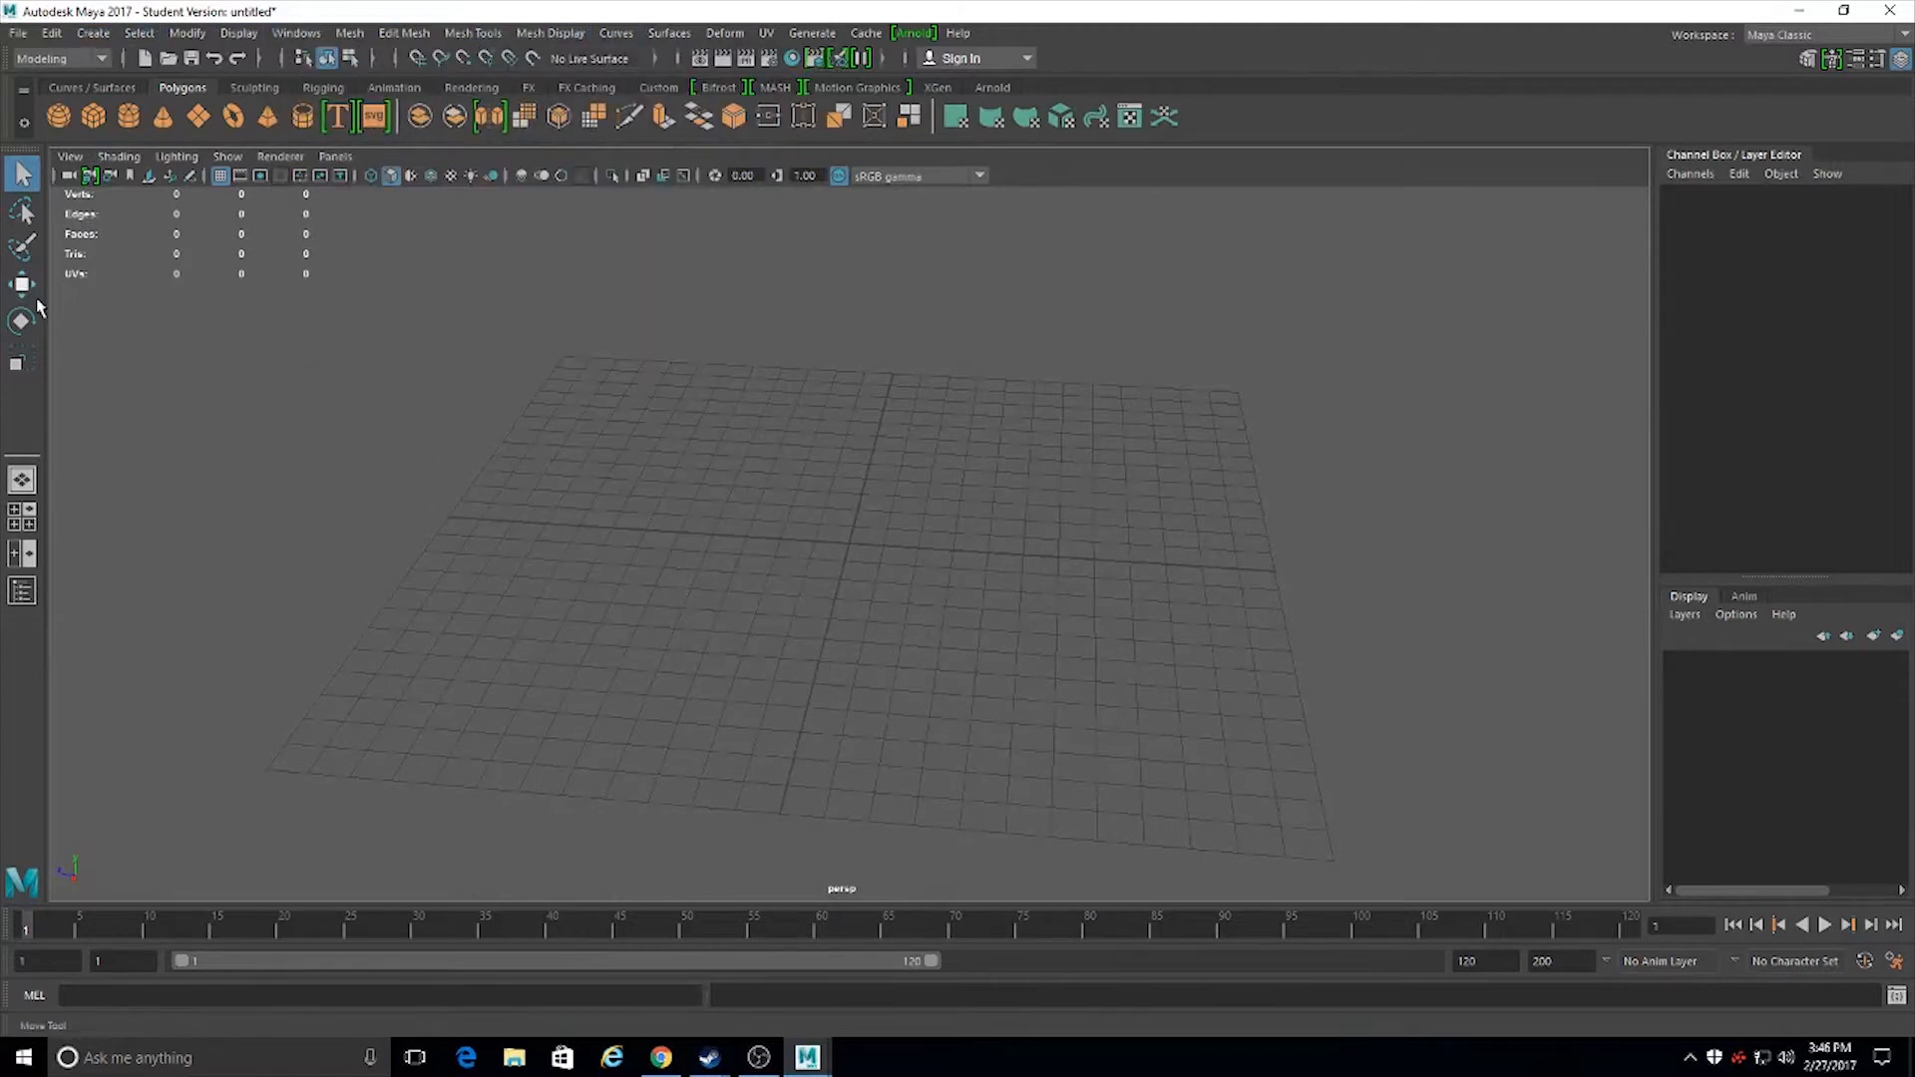
alt+drag(842, 560, 938, 578)
alt+drag(1043, 549, 1128, 782)
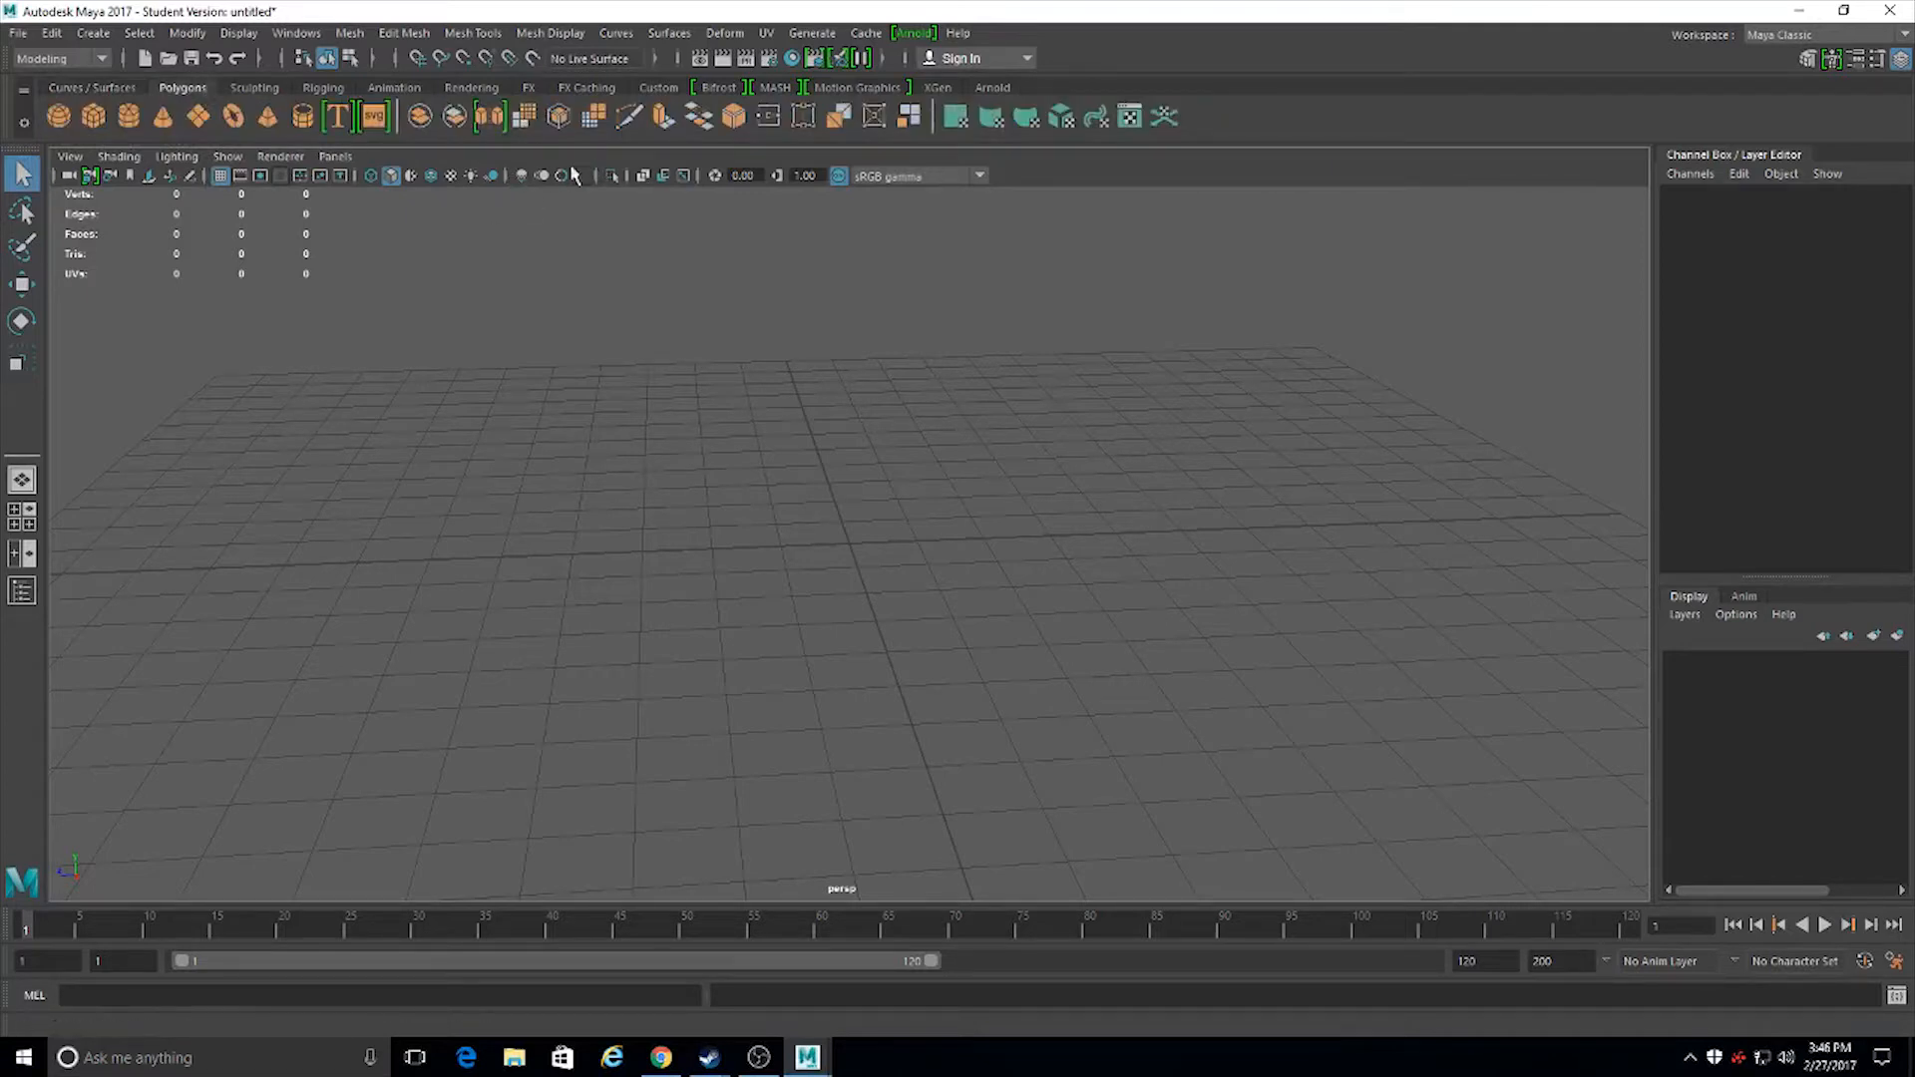
click(93, 118)
alt+drag(686, 643, 698, 698)
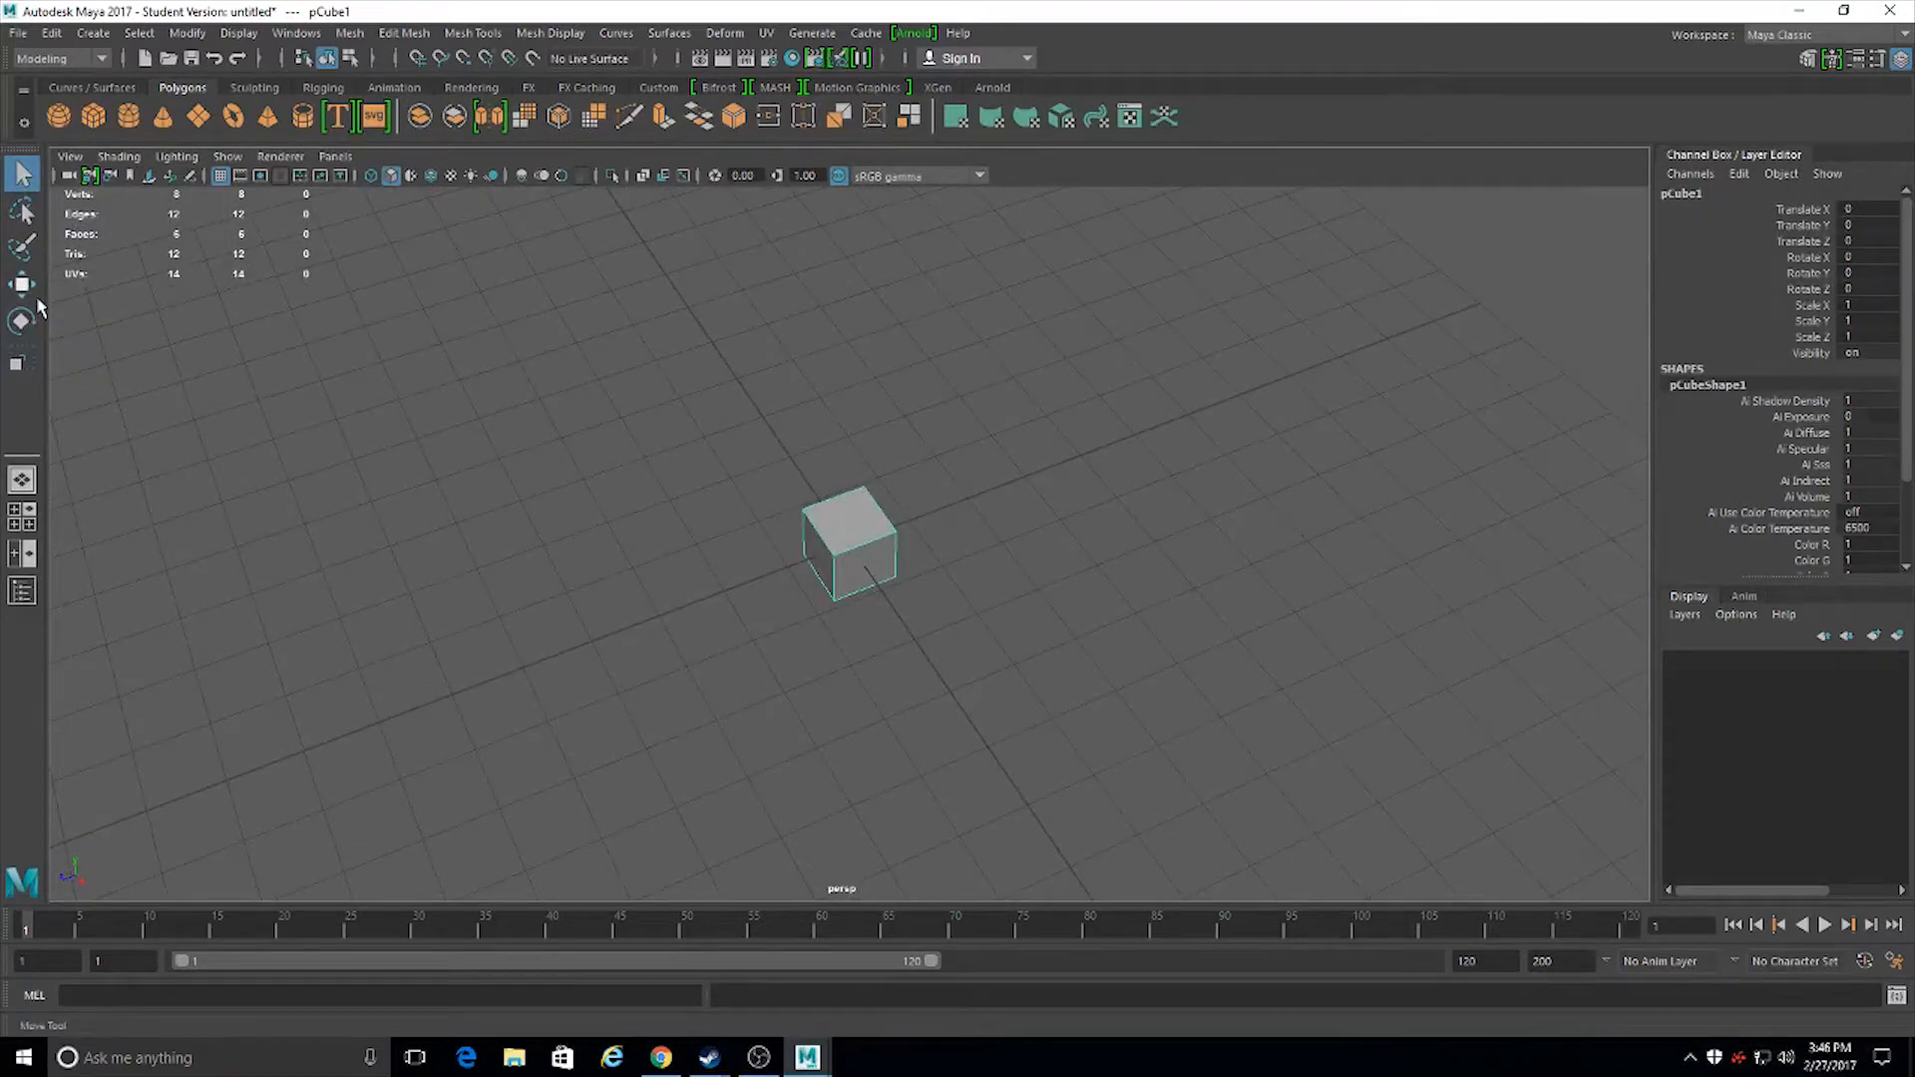
Shift the cube about 0.05 units along the X axis with the Move tool
click(24, 288)
alt+drag(864, 534, 812, 602)
alt+right_drag(812, 603, 1172, 834)
alt+drag(1171, 834, 1094, 662)
alt+right_drag(1094, 662, 314, 394)
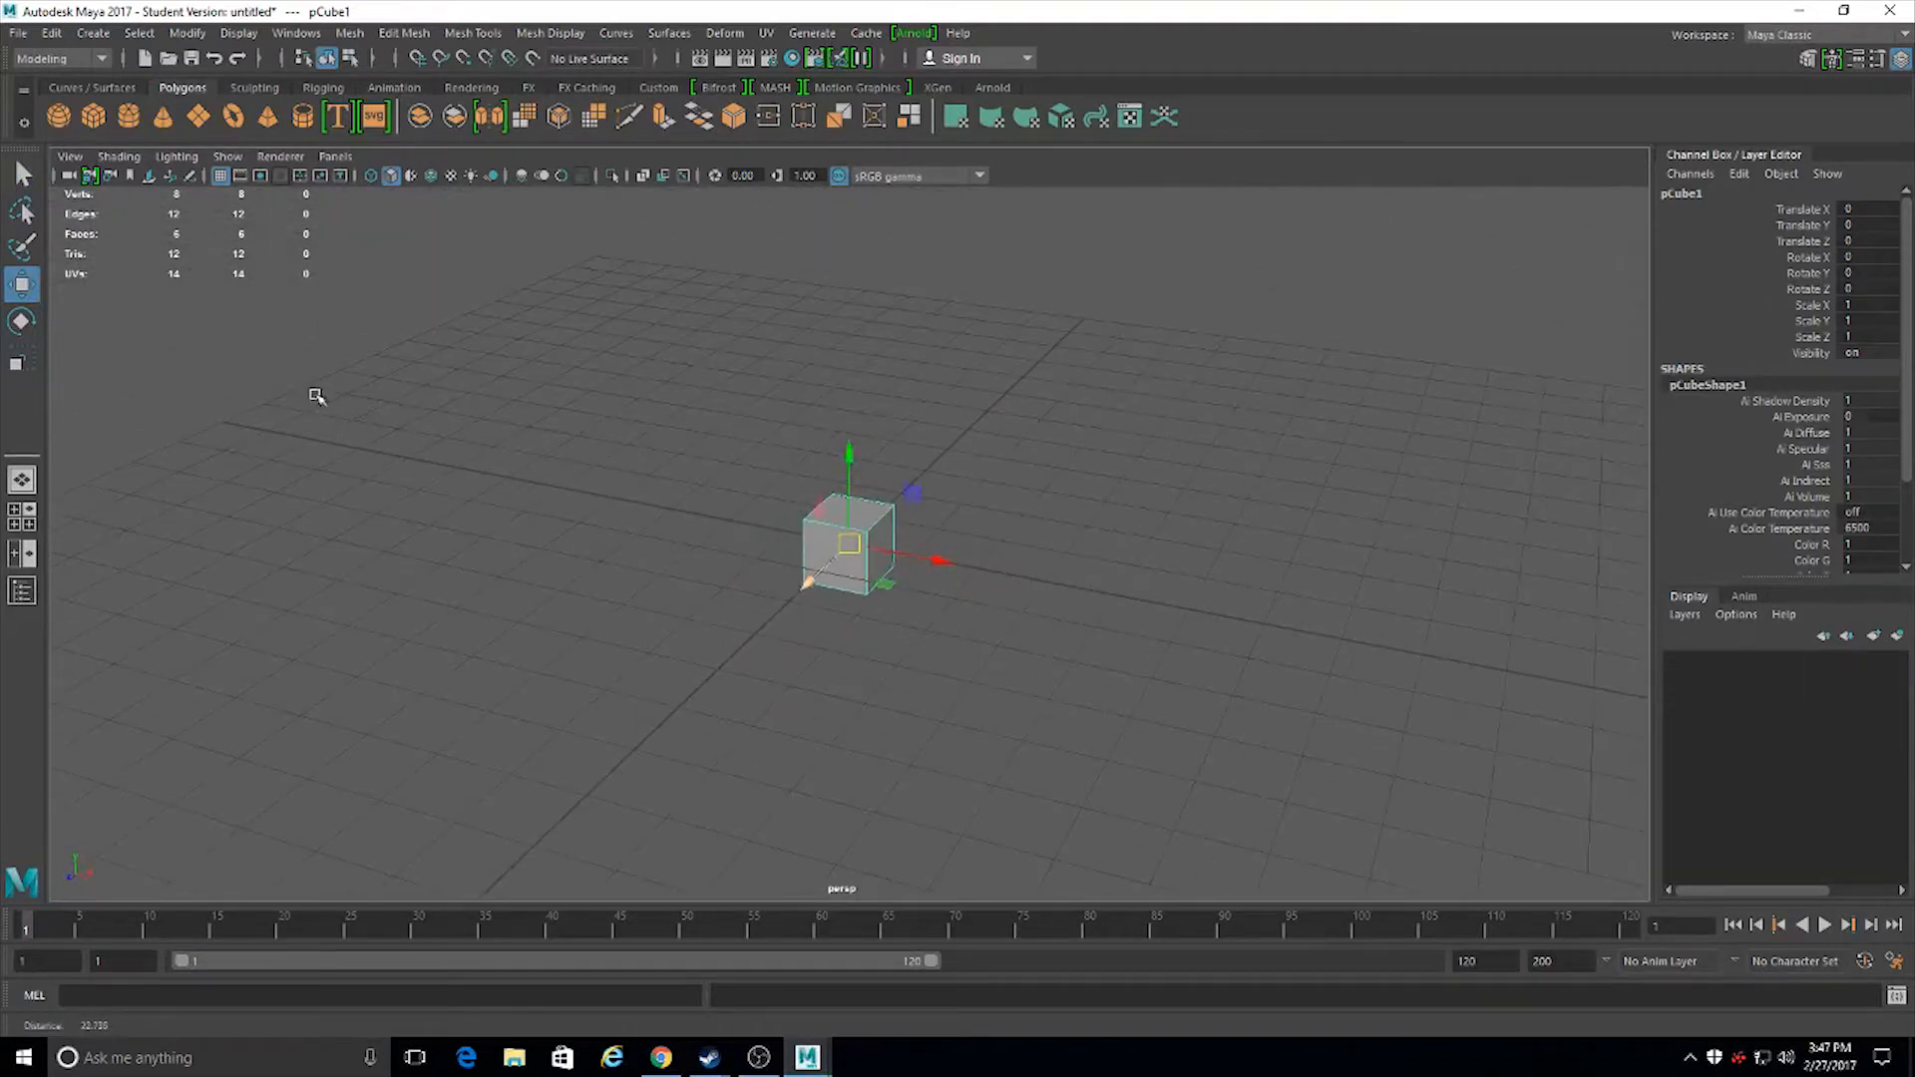
alt+drag(547, 505, 938, 544)
drag(948, 543, 960, 544)
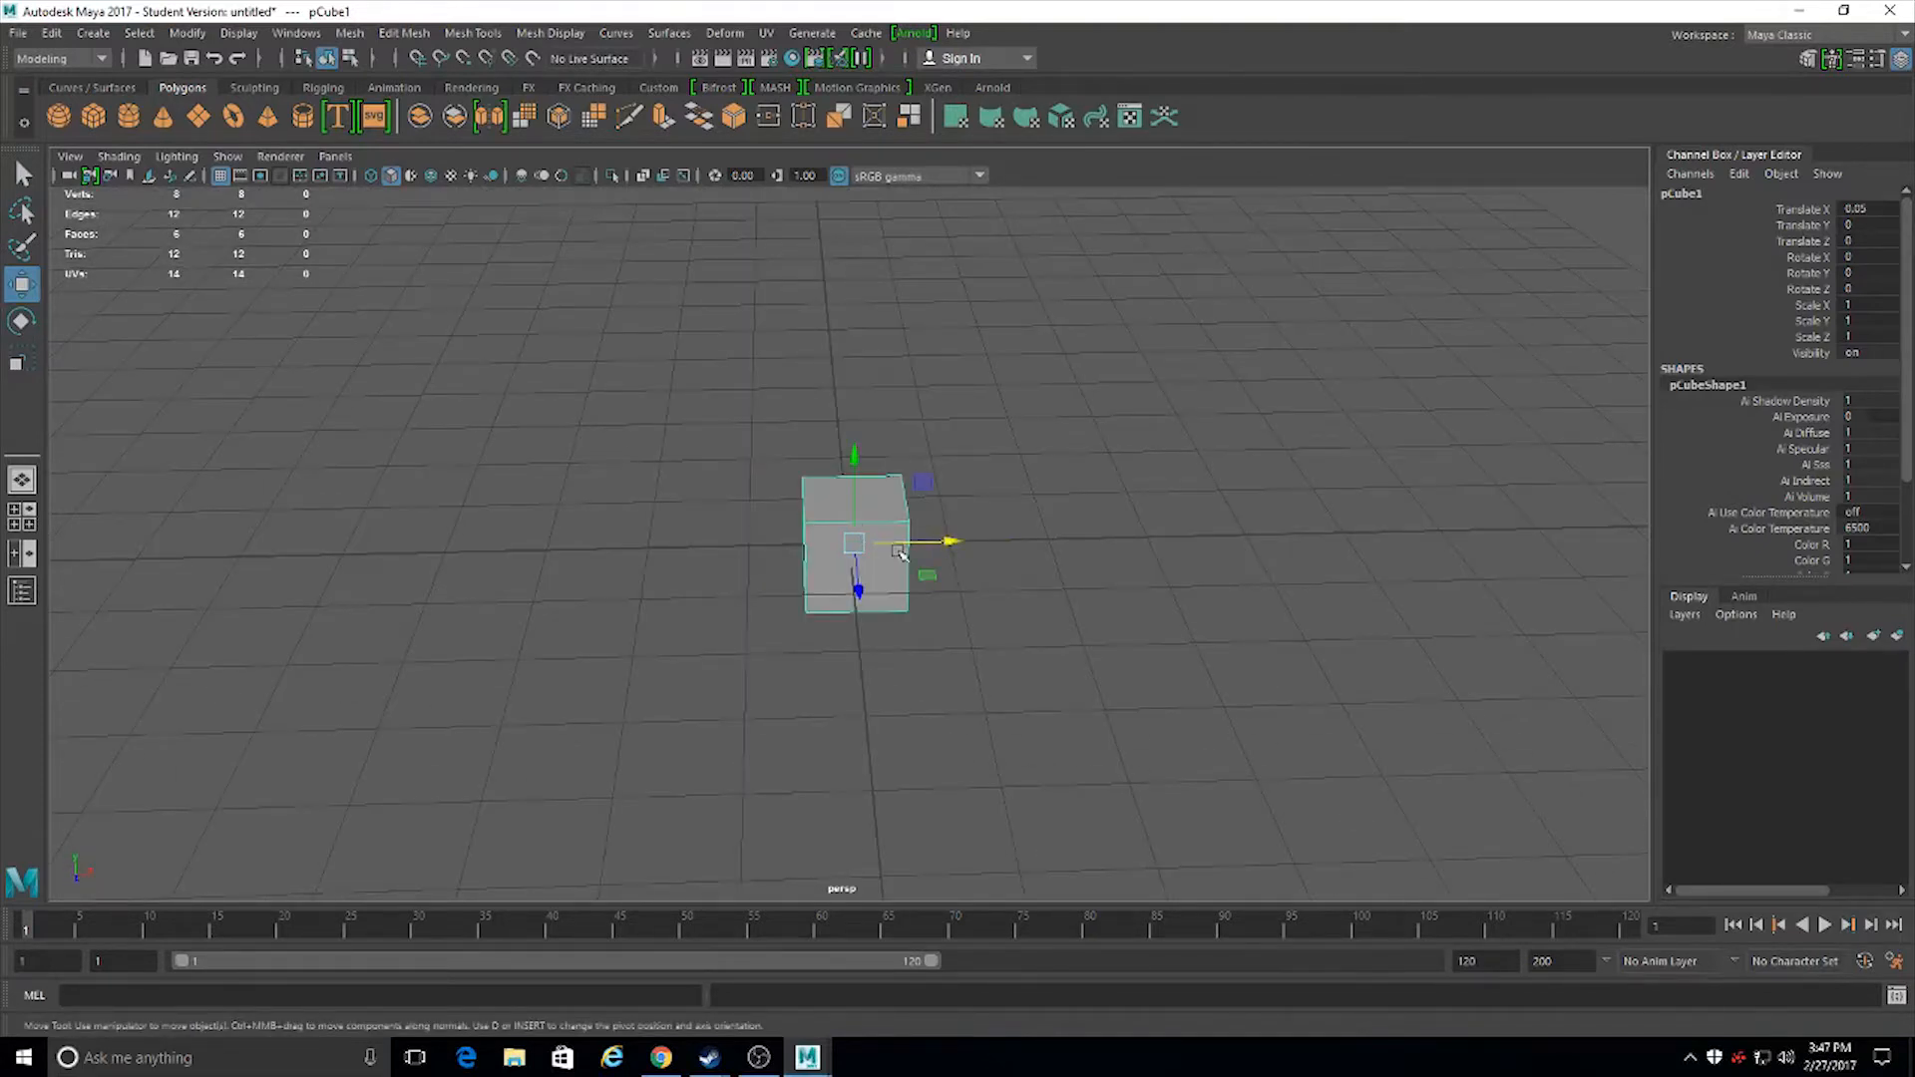
Try moving the cube further along its X, Y and Z axes, and undo these moves
mouse_move(960, 544)
mouse_down()
mouse_move(1008, 546)
mouse_move(957, 586)
mouse_move(709, 582)
mouse_move(1048, 635)
mouse_move(817, 573)
mouse_move(1057, 598)
mouse_move(937, 602)
mouse_move(925, 464)
mouse_move(933, 518)
mouse_up()
mouse_move(936, 427)
mouse_down()
mouse_move(932, 559)
mouse_move(896, 366)
mouse_move(906, 451)
mouse_up()
key(ctrl+z)
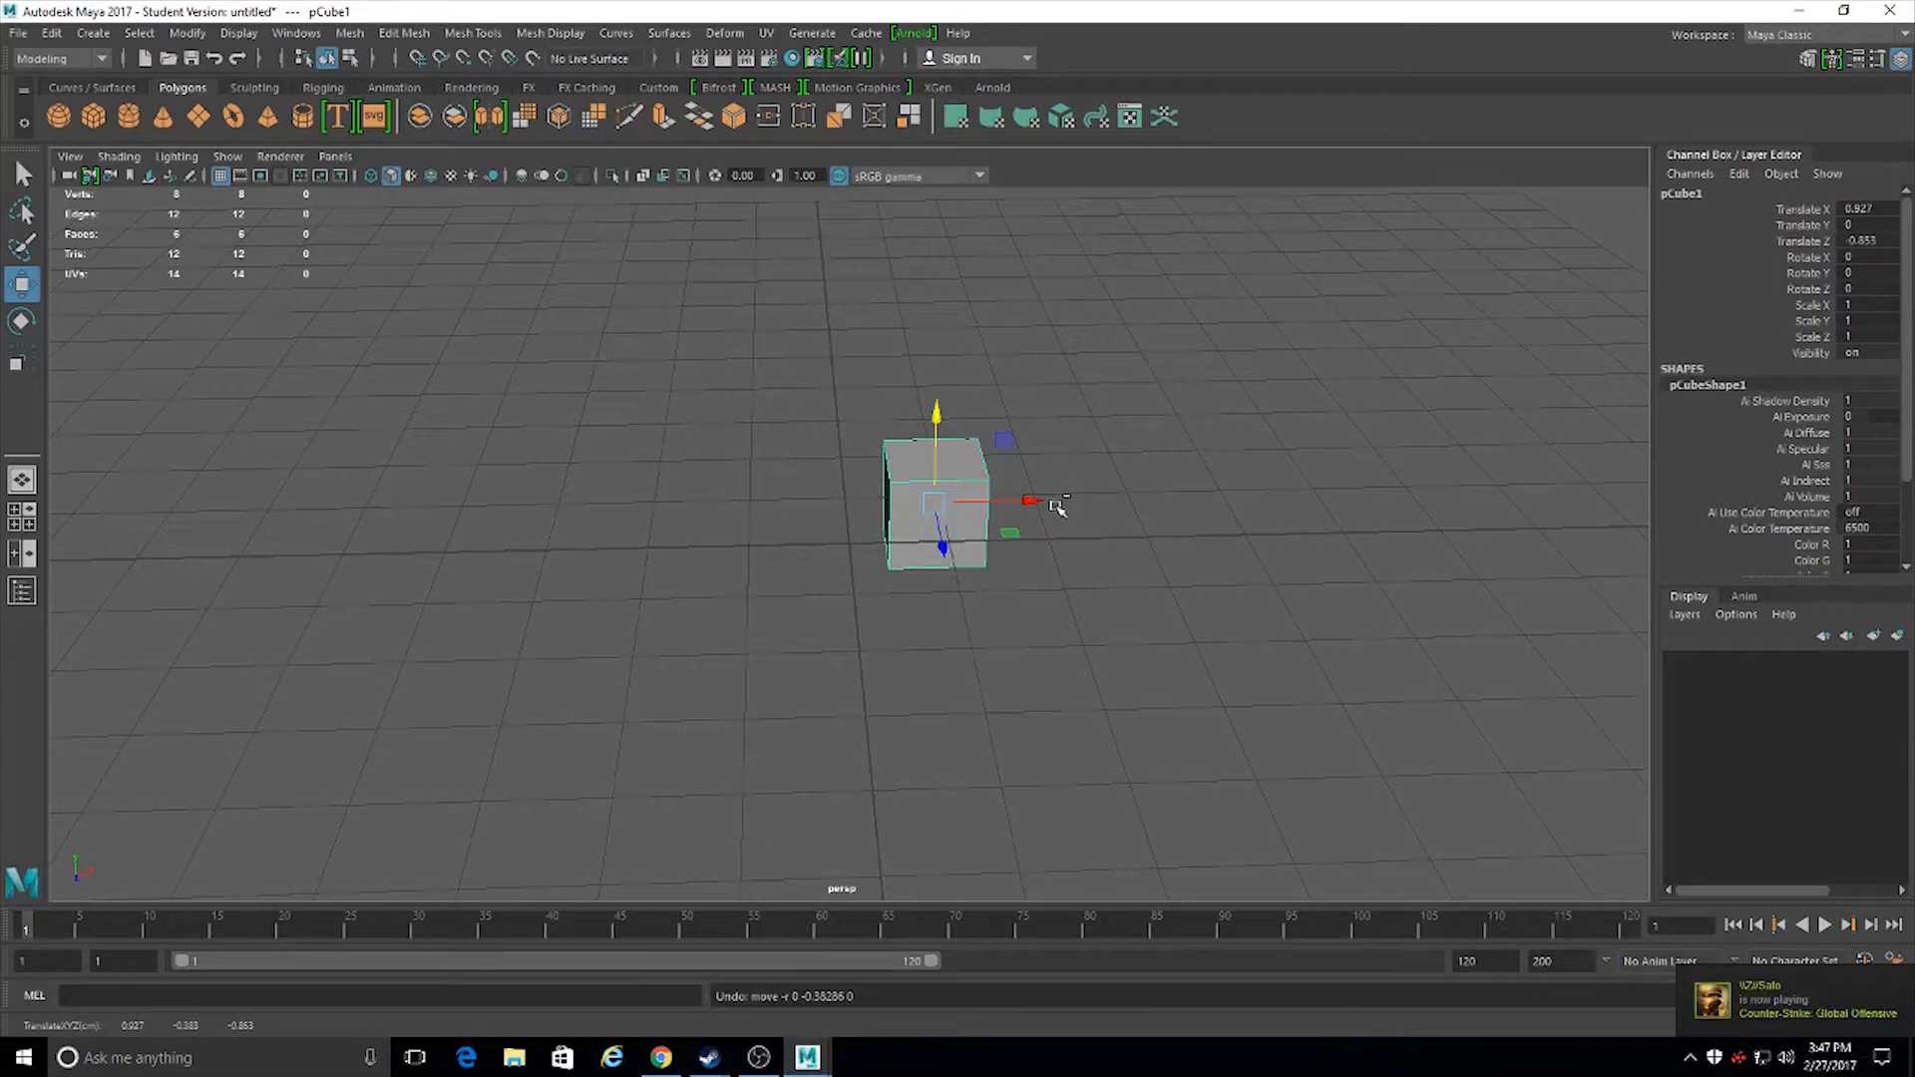
key(ctrl+z)
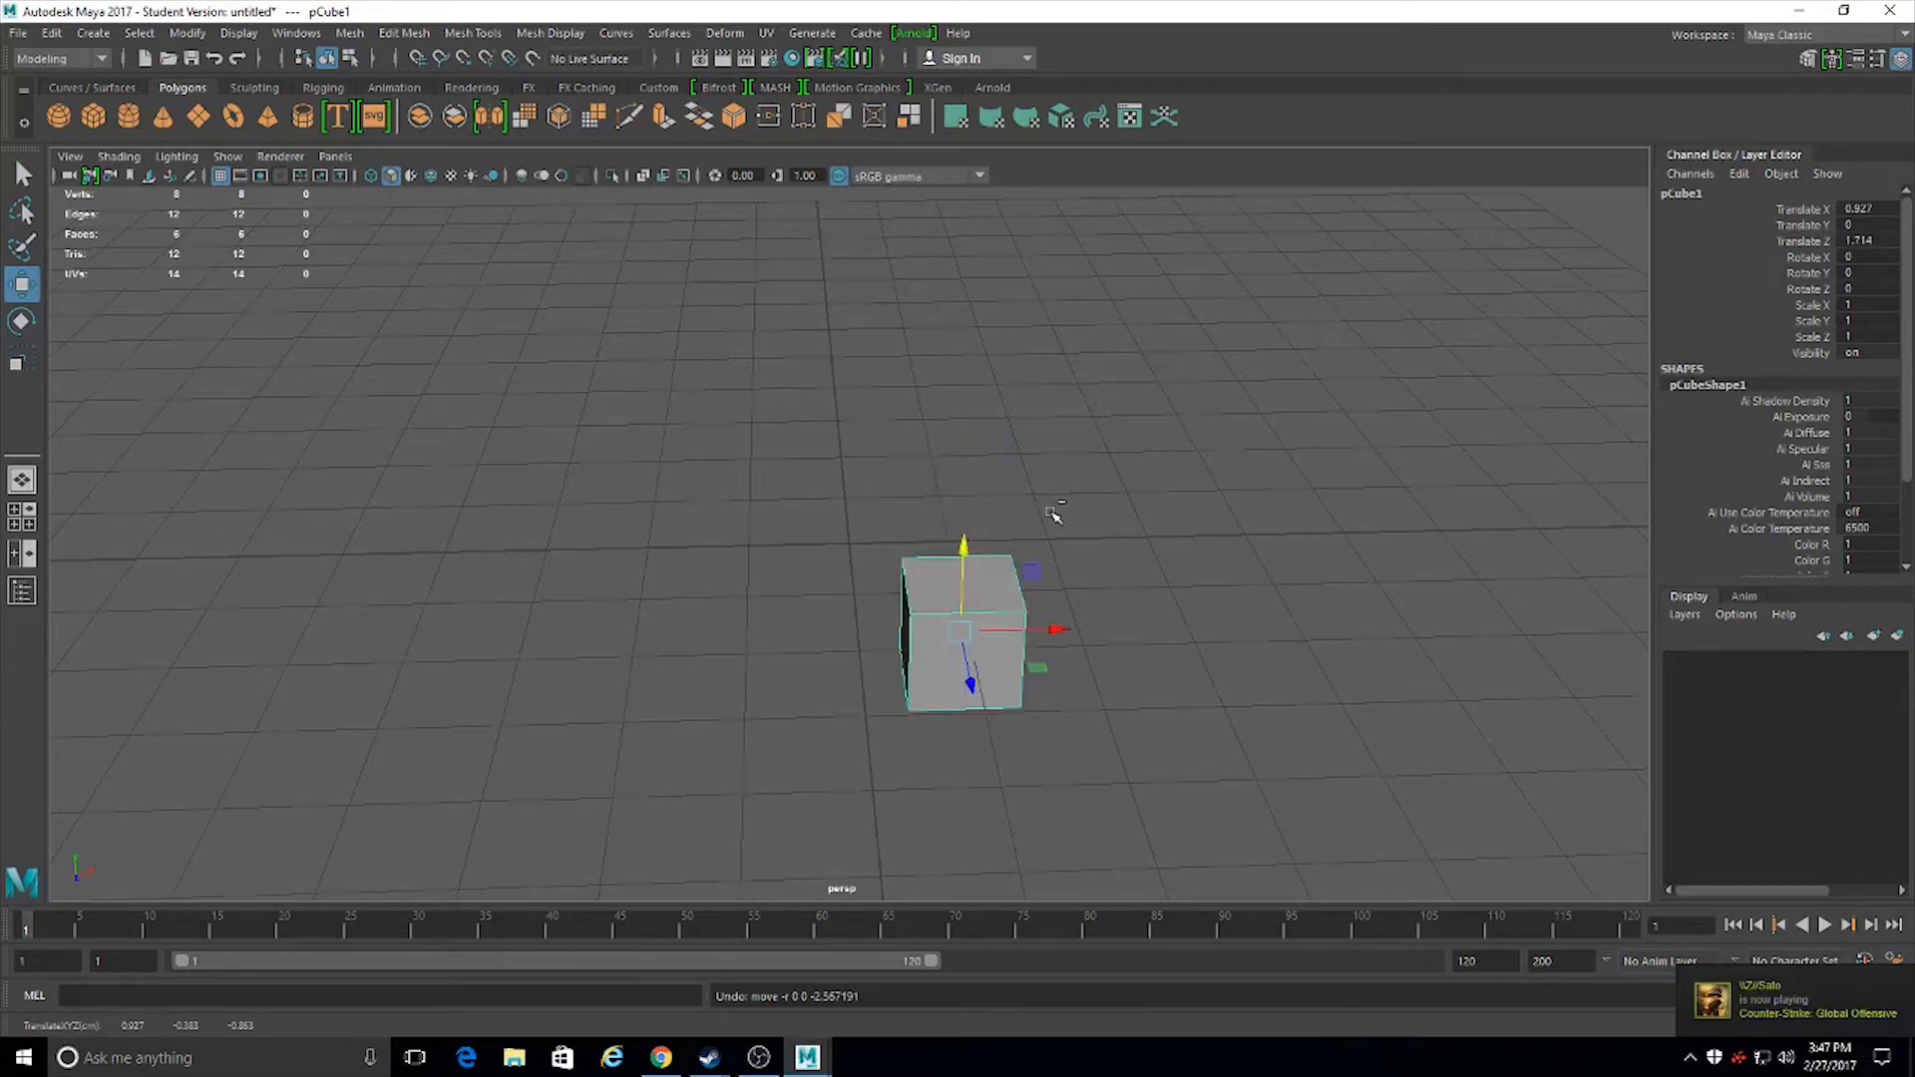
Frame the cube and look at its manipulators by switching between the Rotate, Scale and Move tools
key(e)
key(f)
alt+drag(732, 537, 883, 512)
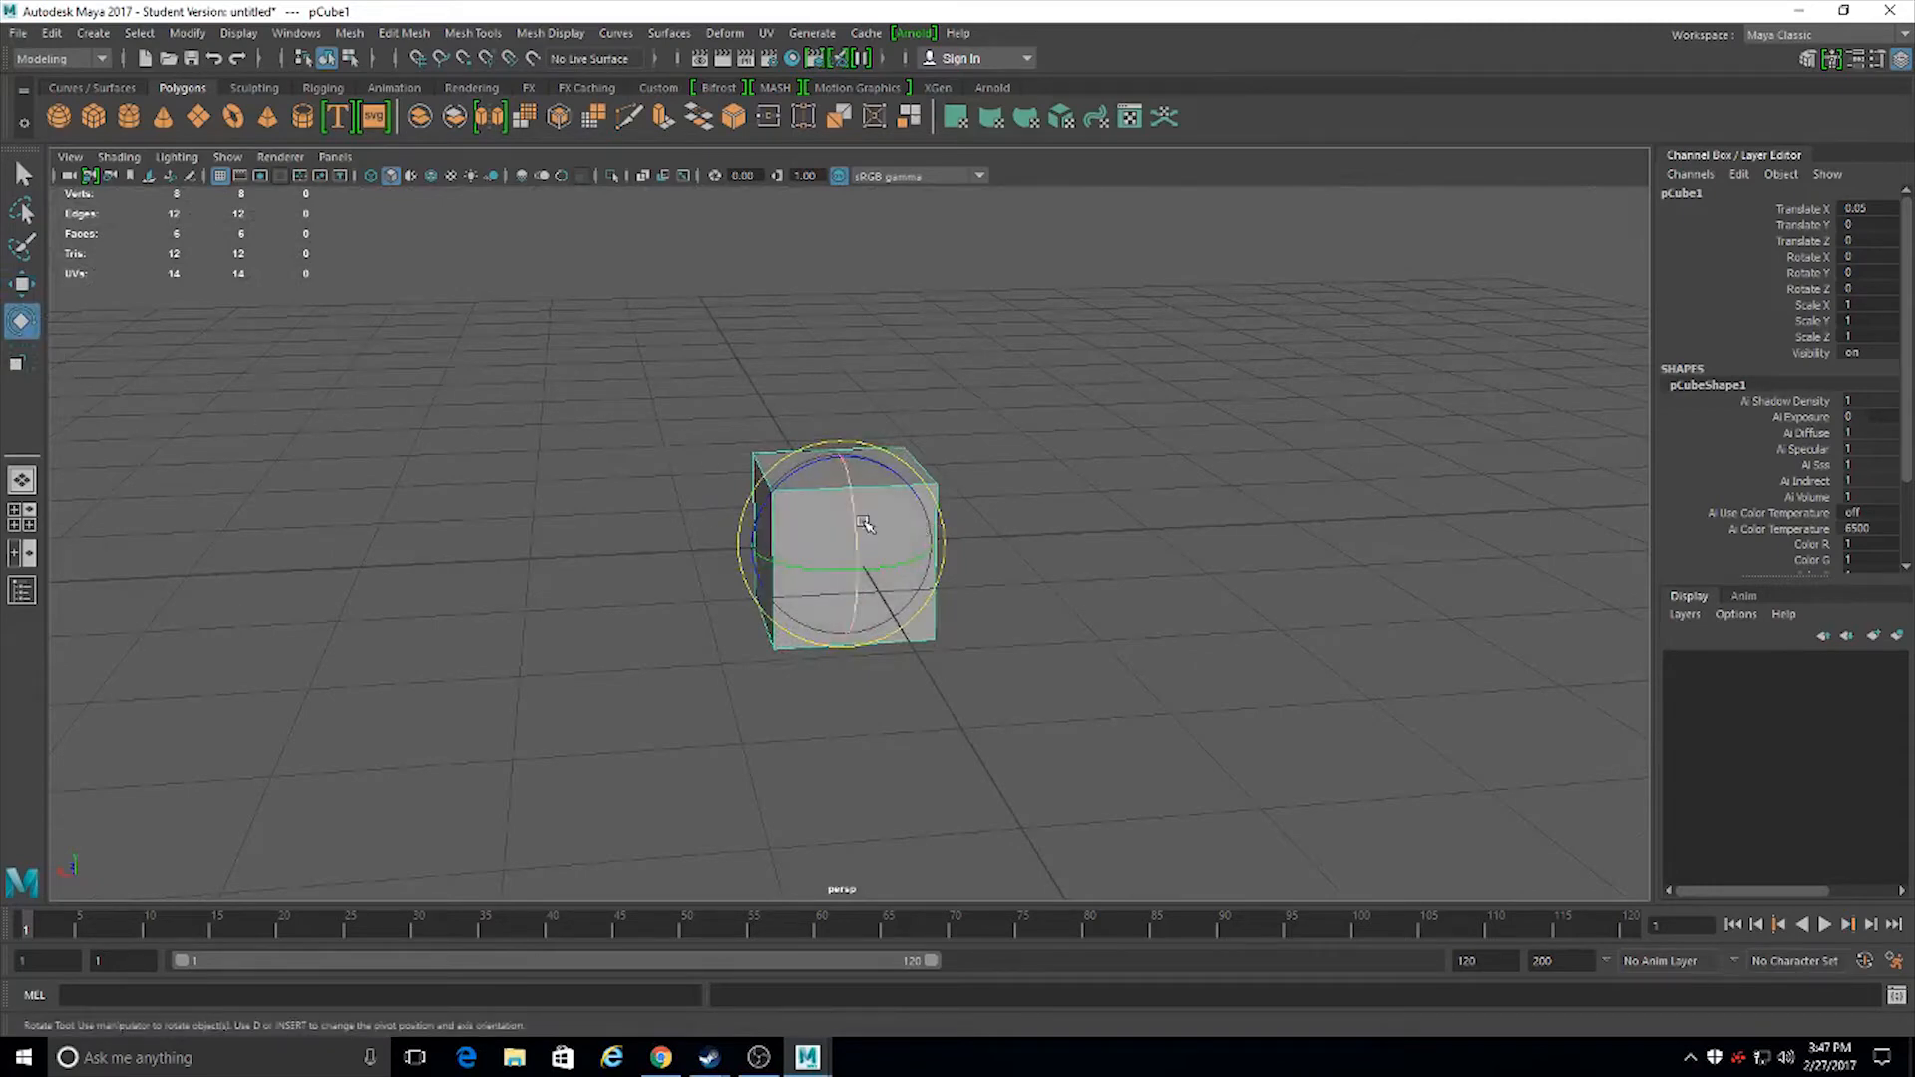
key(r)
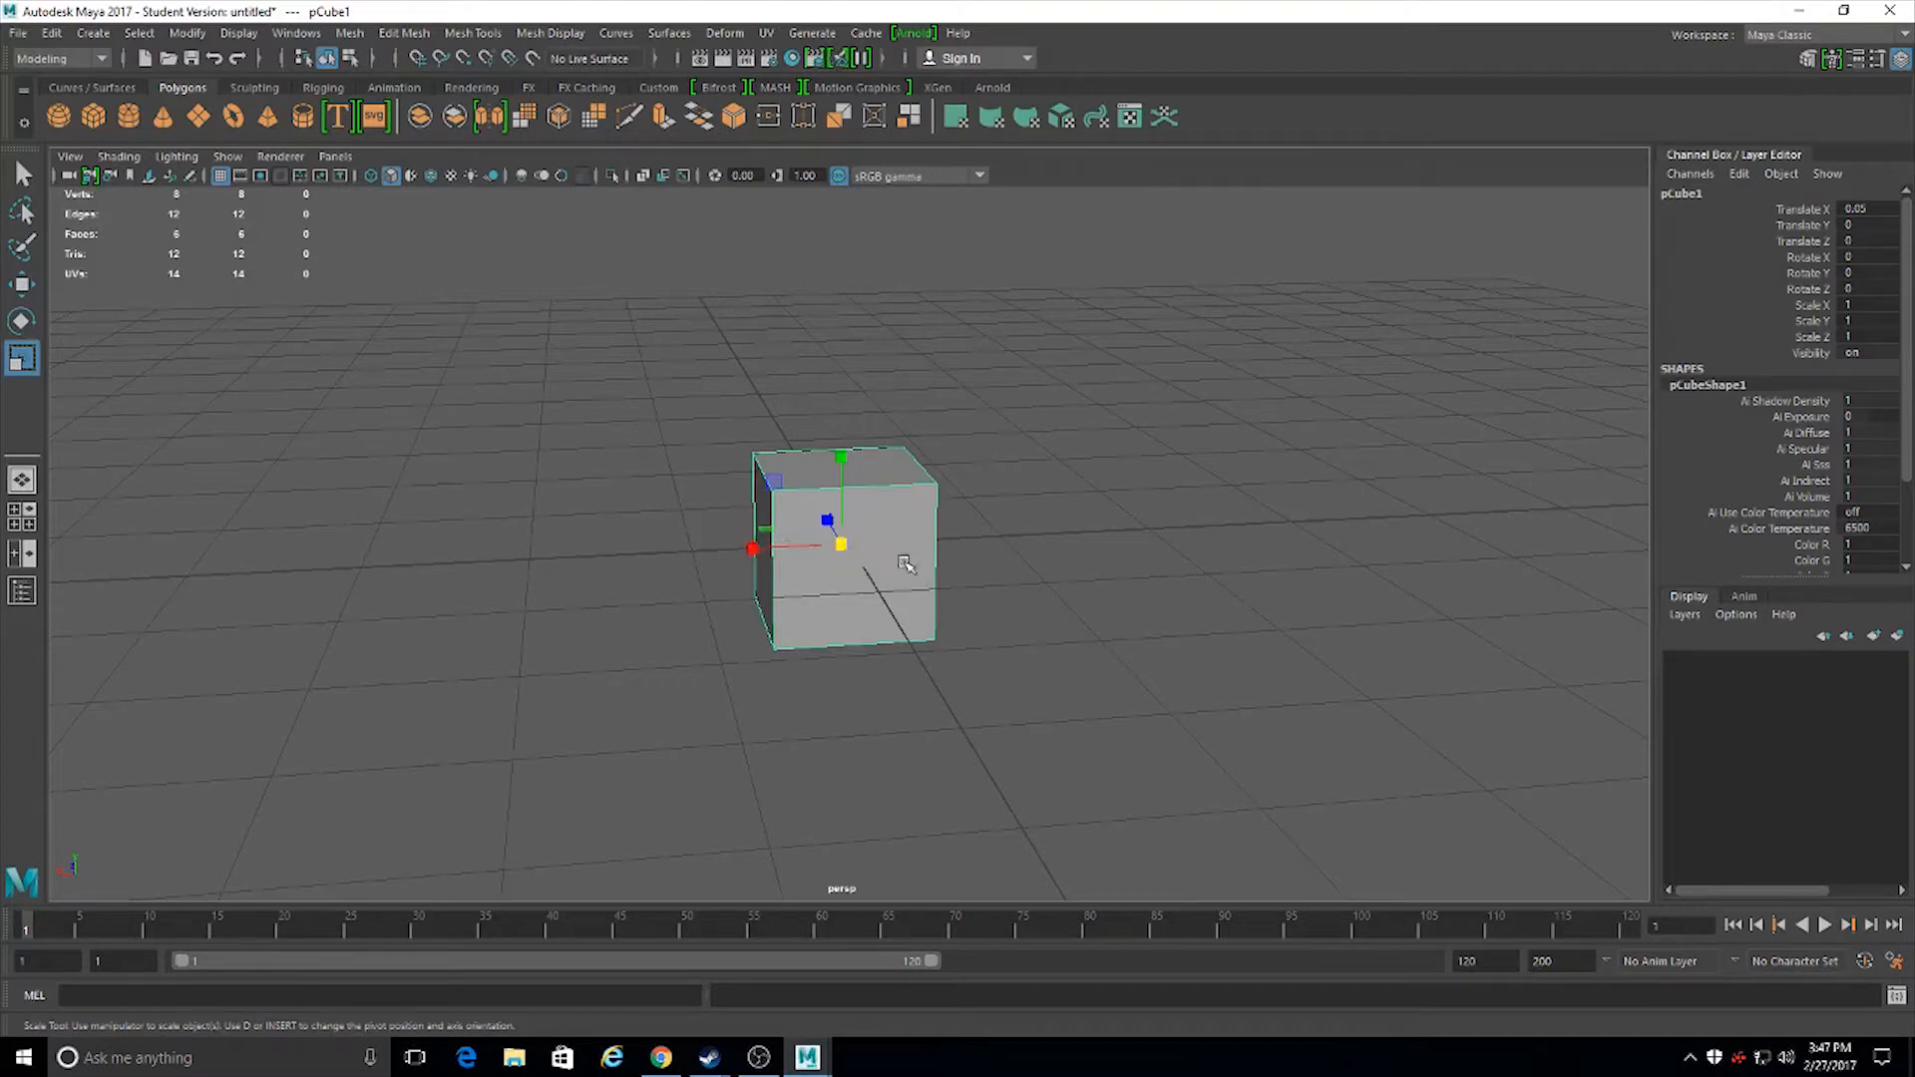
click(16, 327)
click(20, 298)
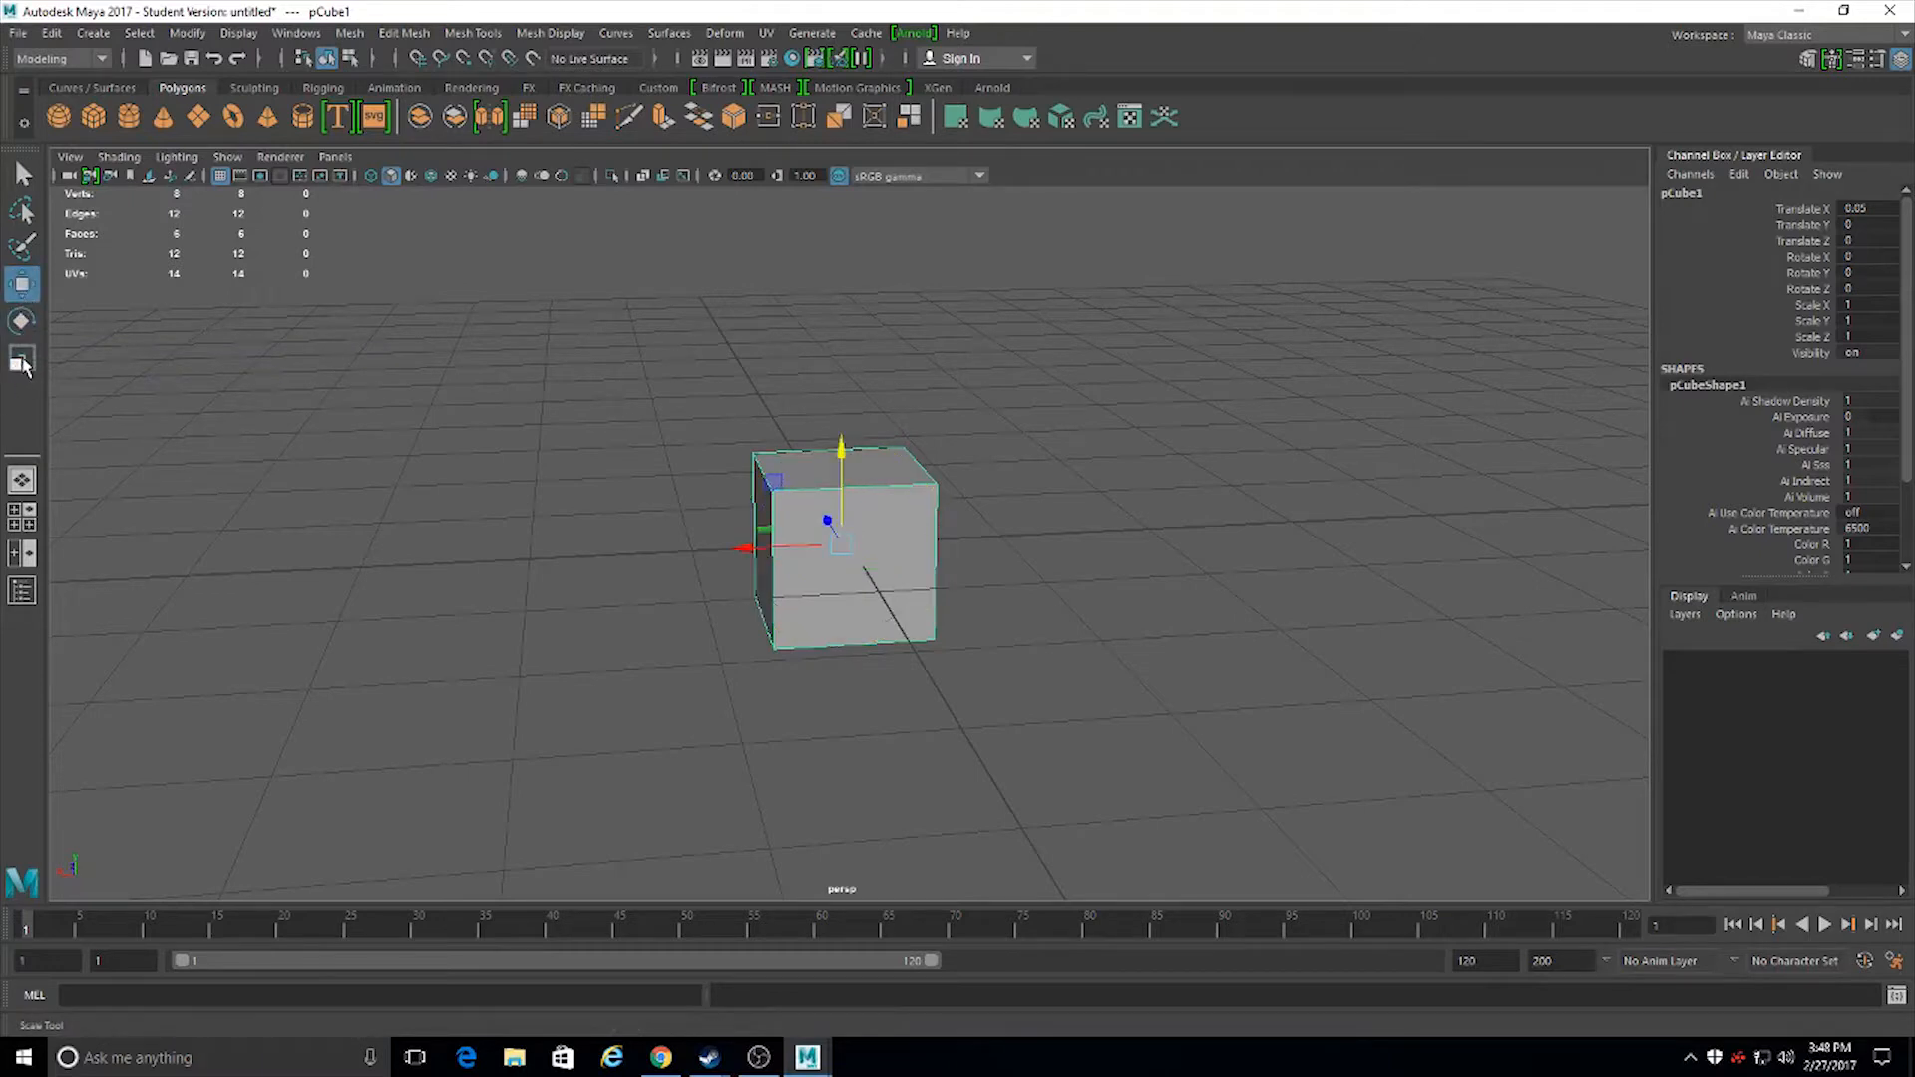
click(24, 363)
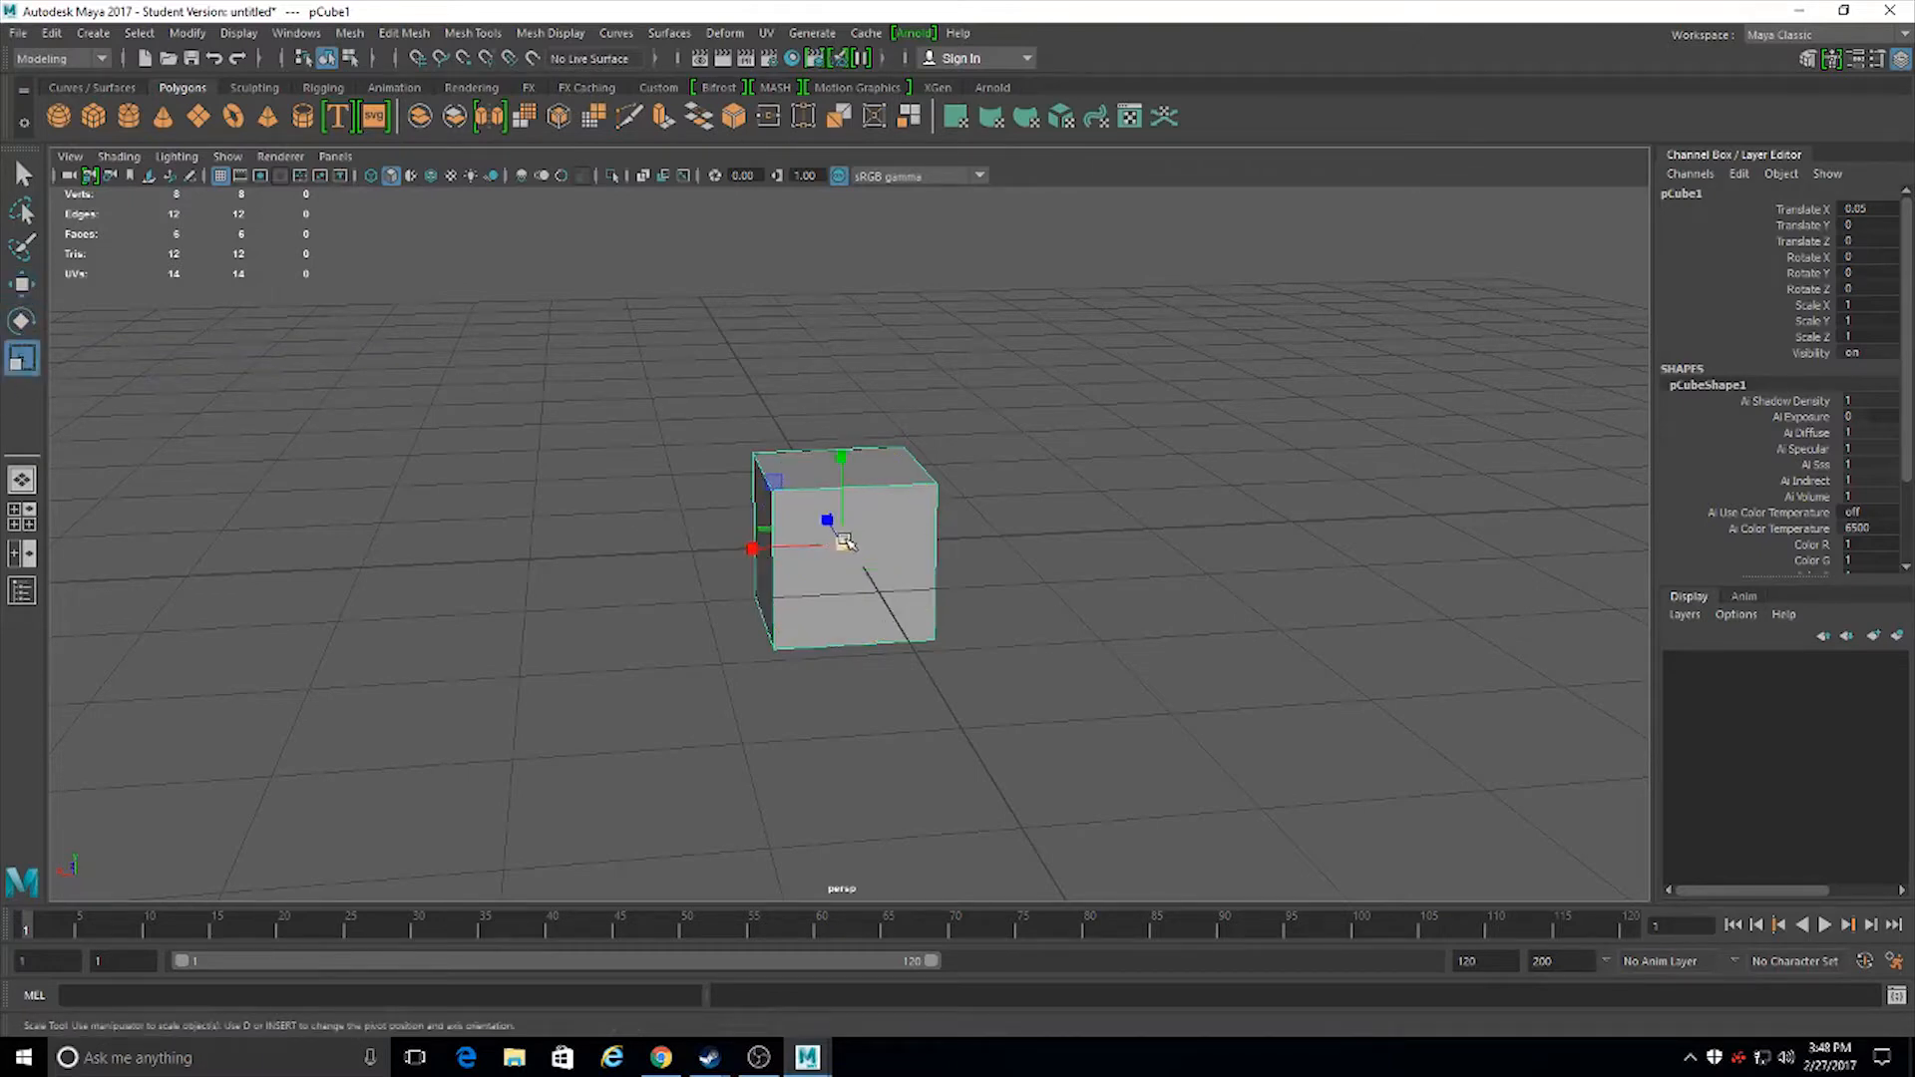
Try rotating the cube freely around its axes with the Rotate tool
key(e)
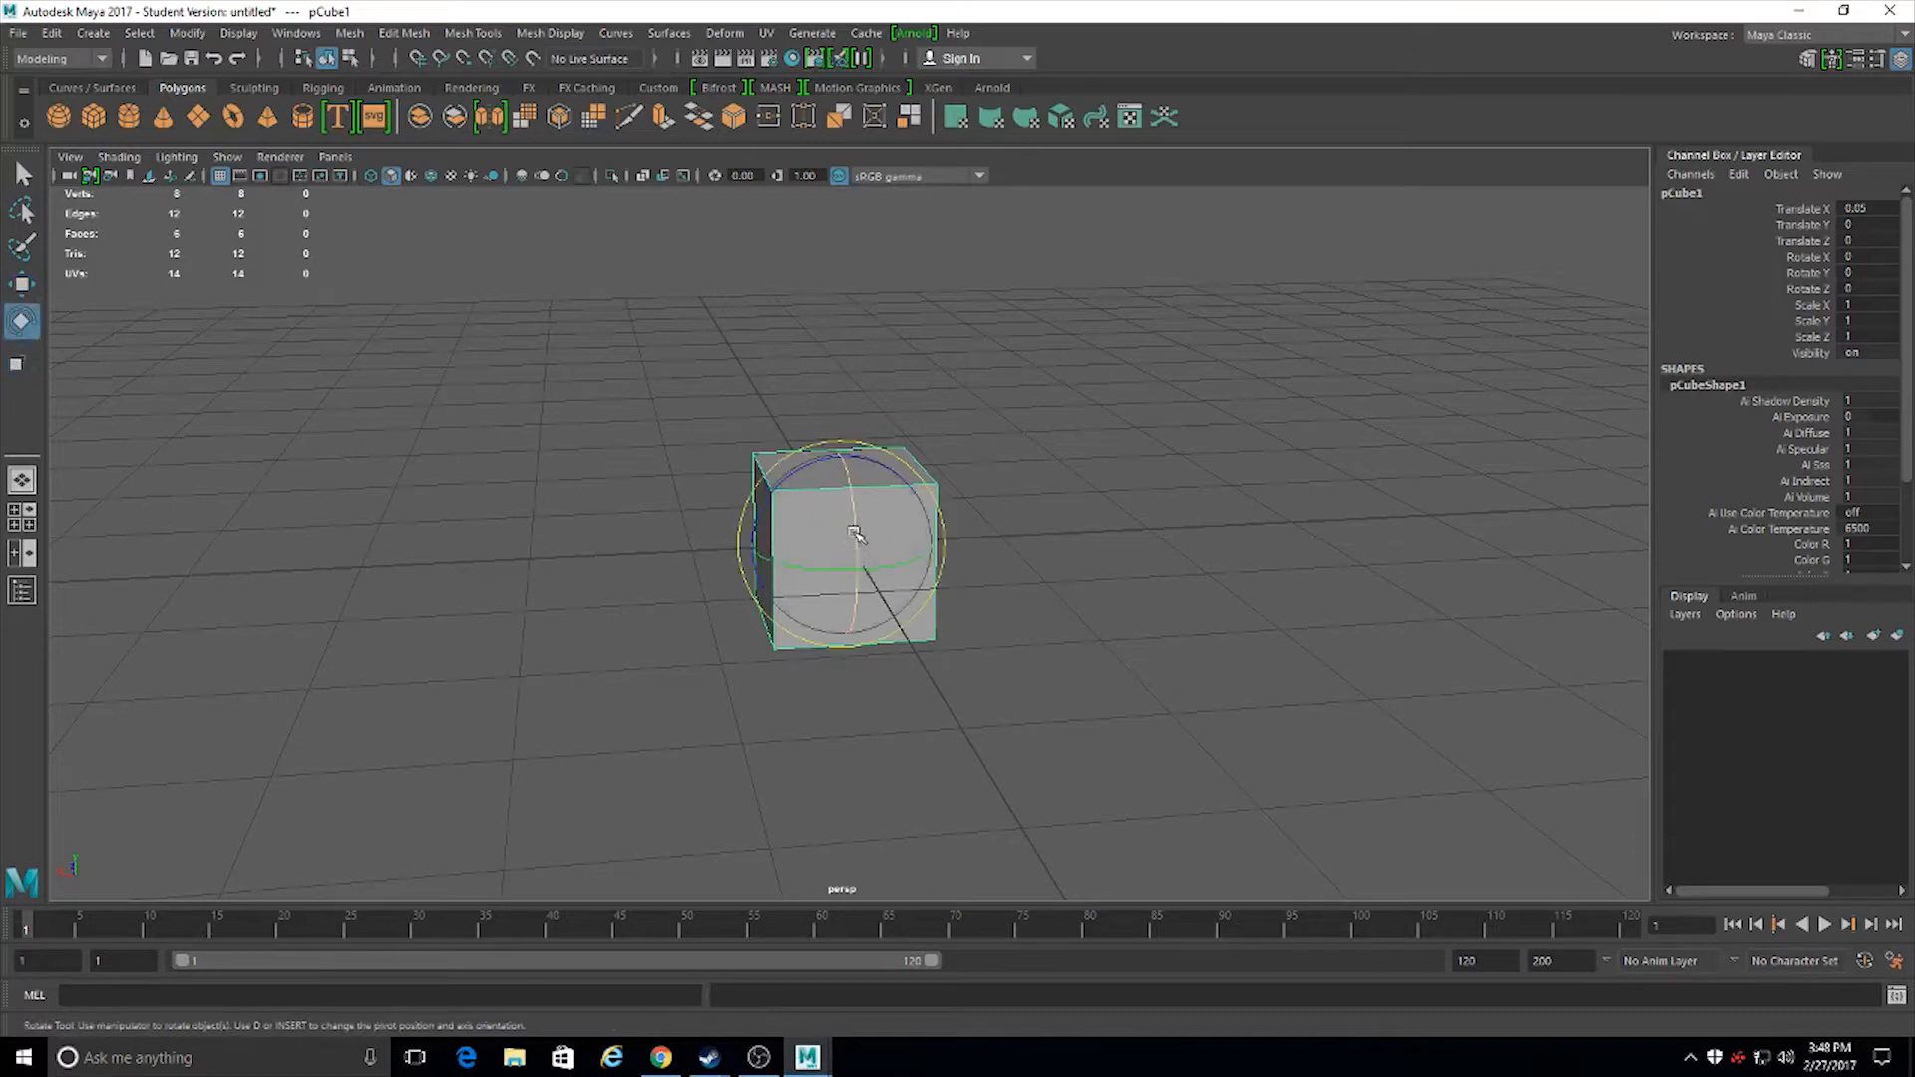
drag(856, 529, 803, 551)
alt+drag(804, 551, 693, 590)
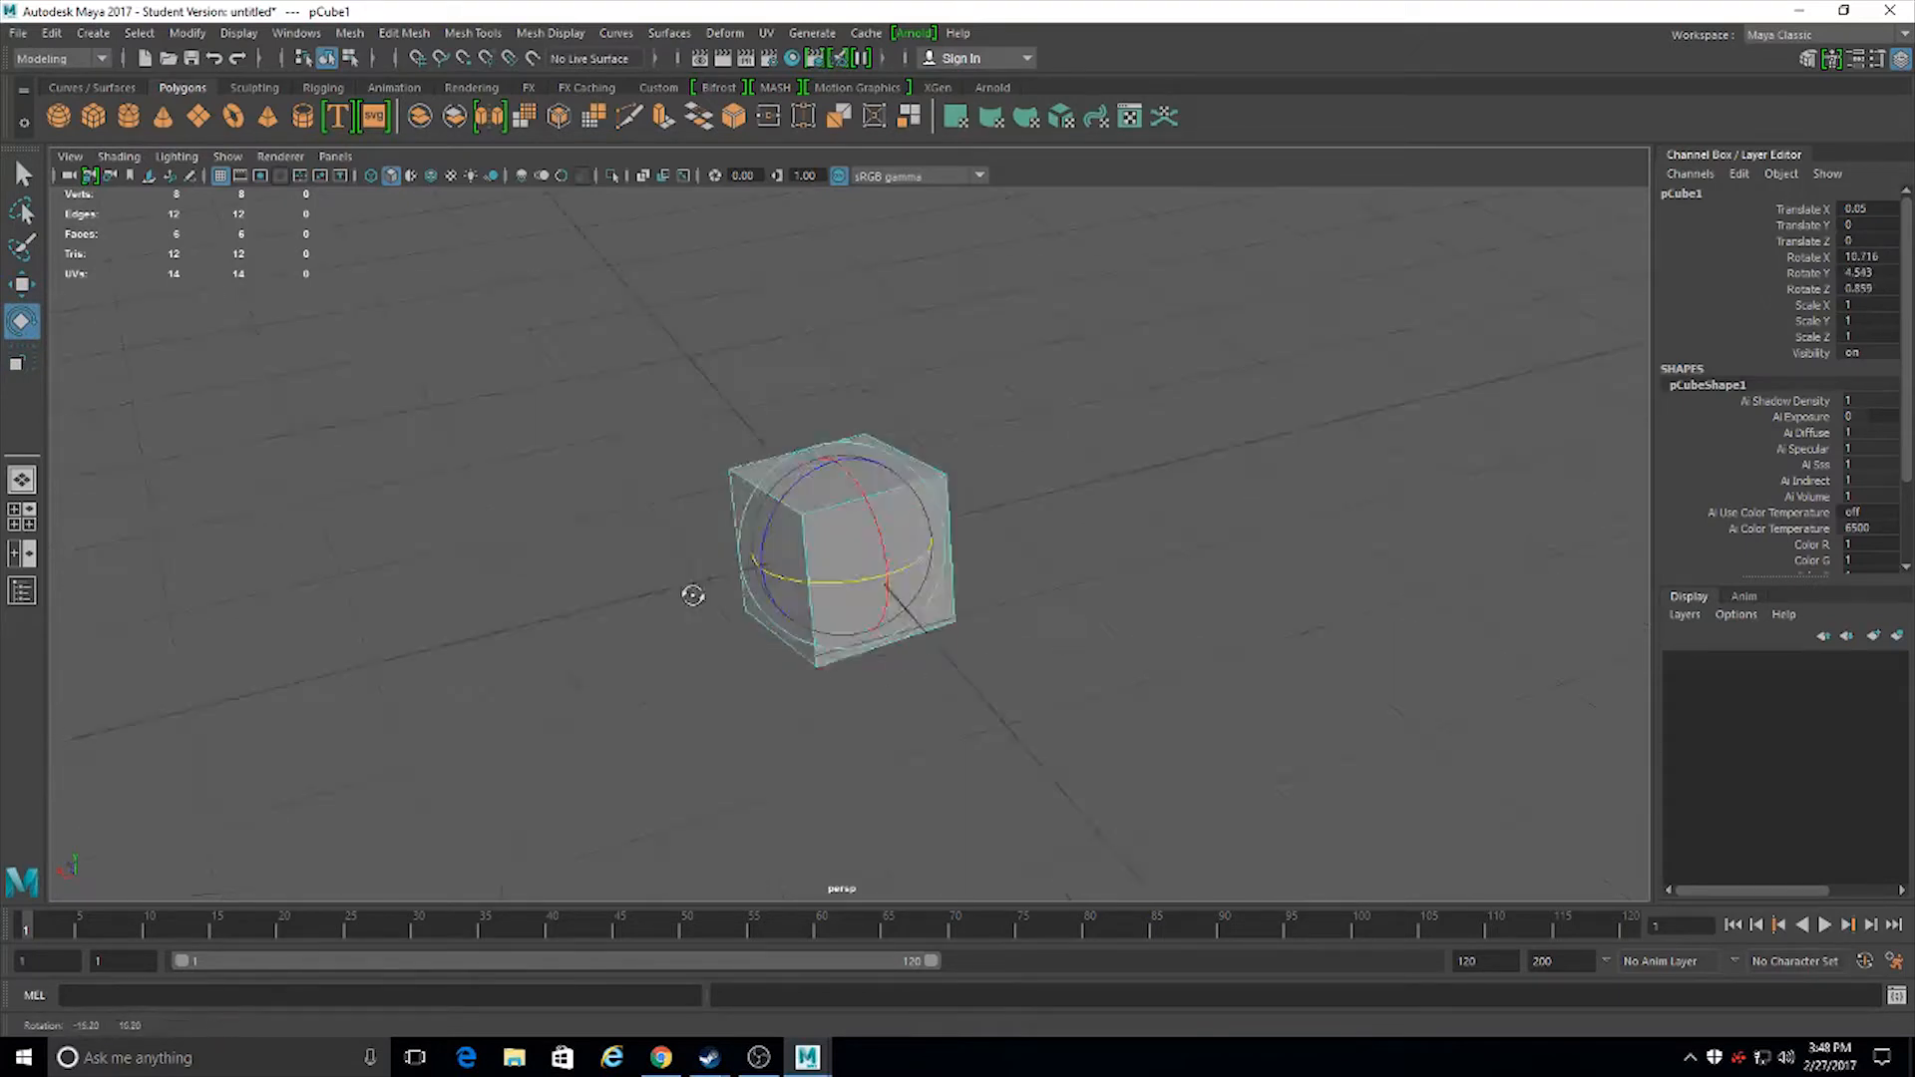
drag(886, 446, 894, 495)
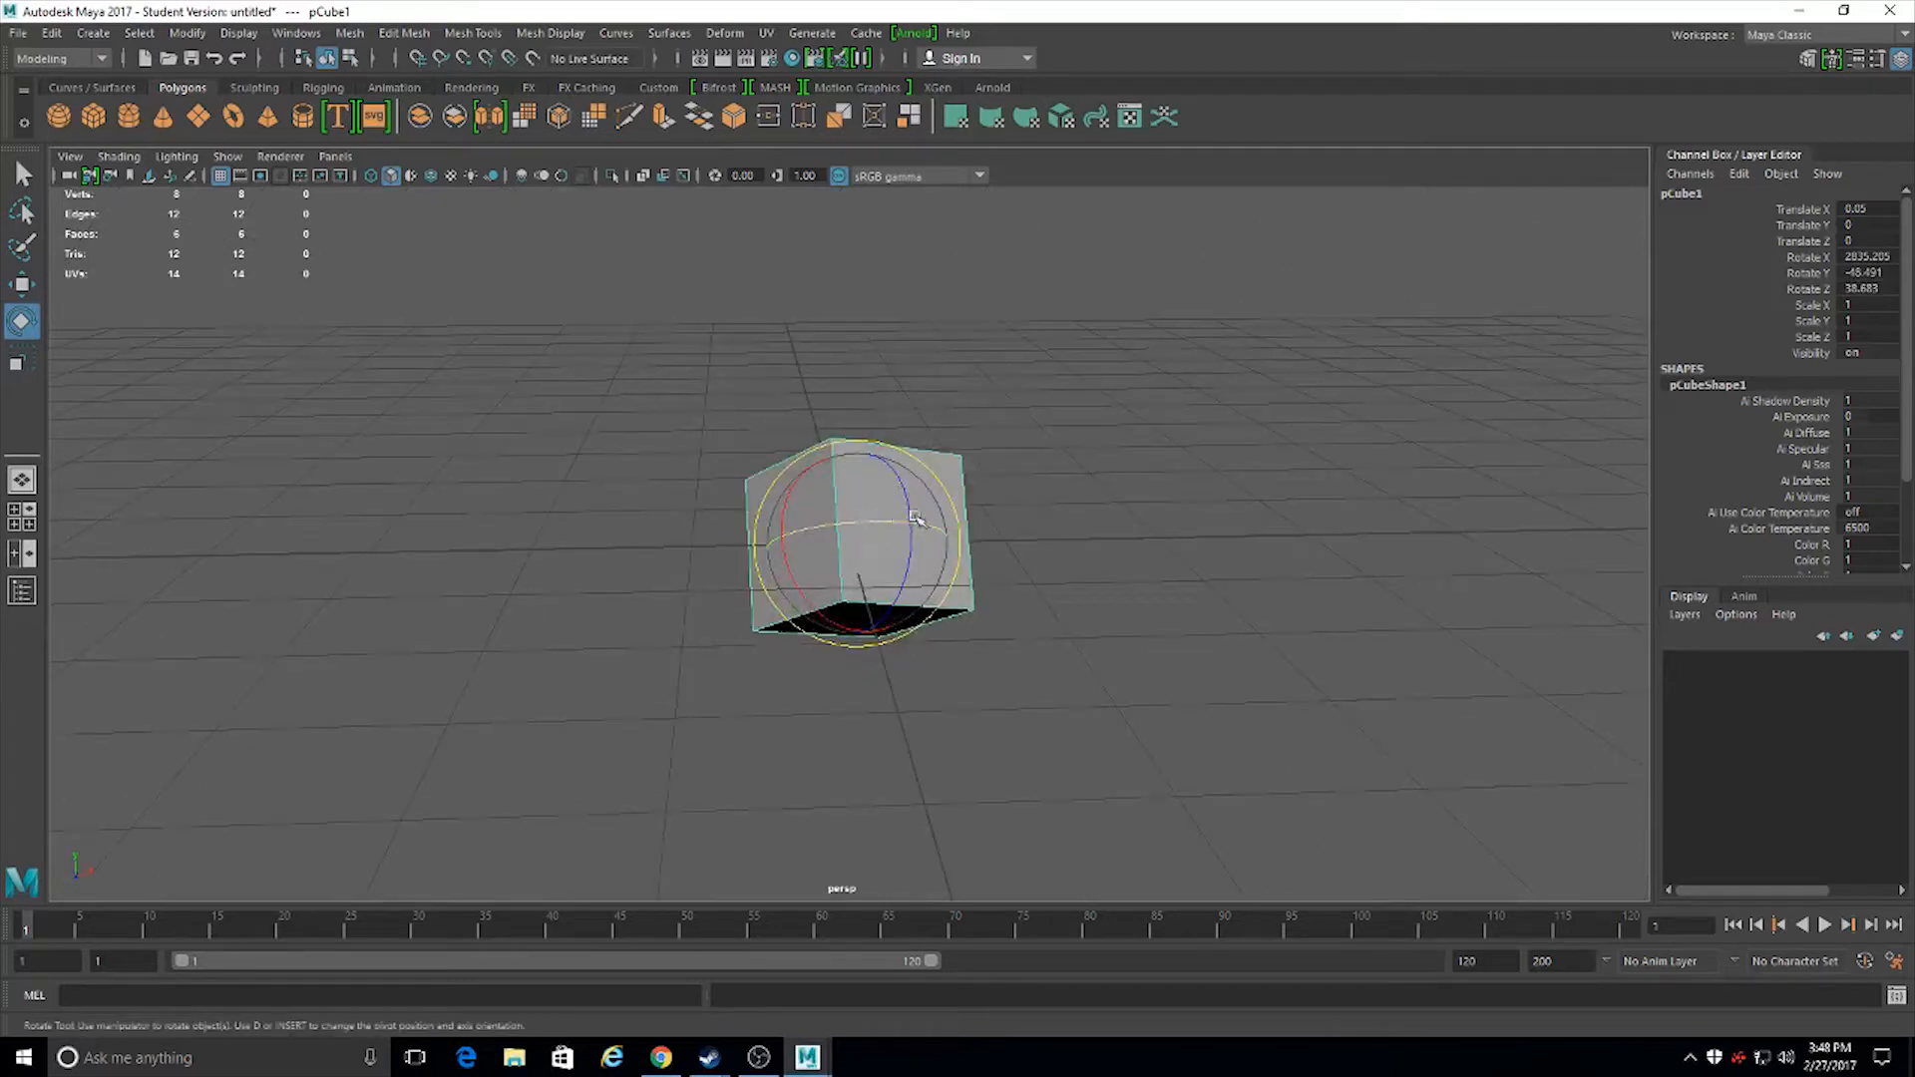
Undo the cube's free rotations back to the initial tilt about the X axis
key(ctrl+z)
key(ctrl+z)
key(ctrl+z)
key(ctrl+z)
key(ctrl+z)
key(ctrl+z)
key(ctrl+z)
key(ctrl+z)
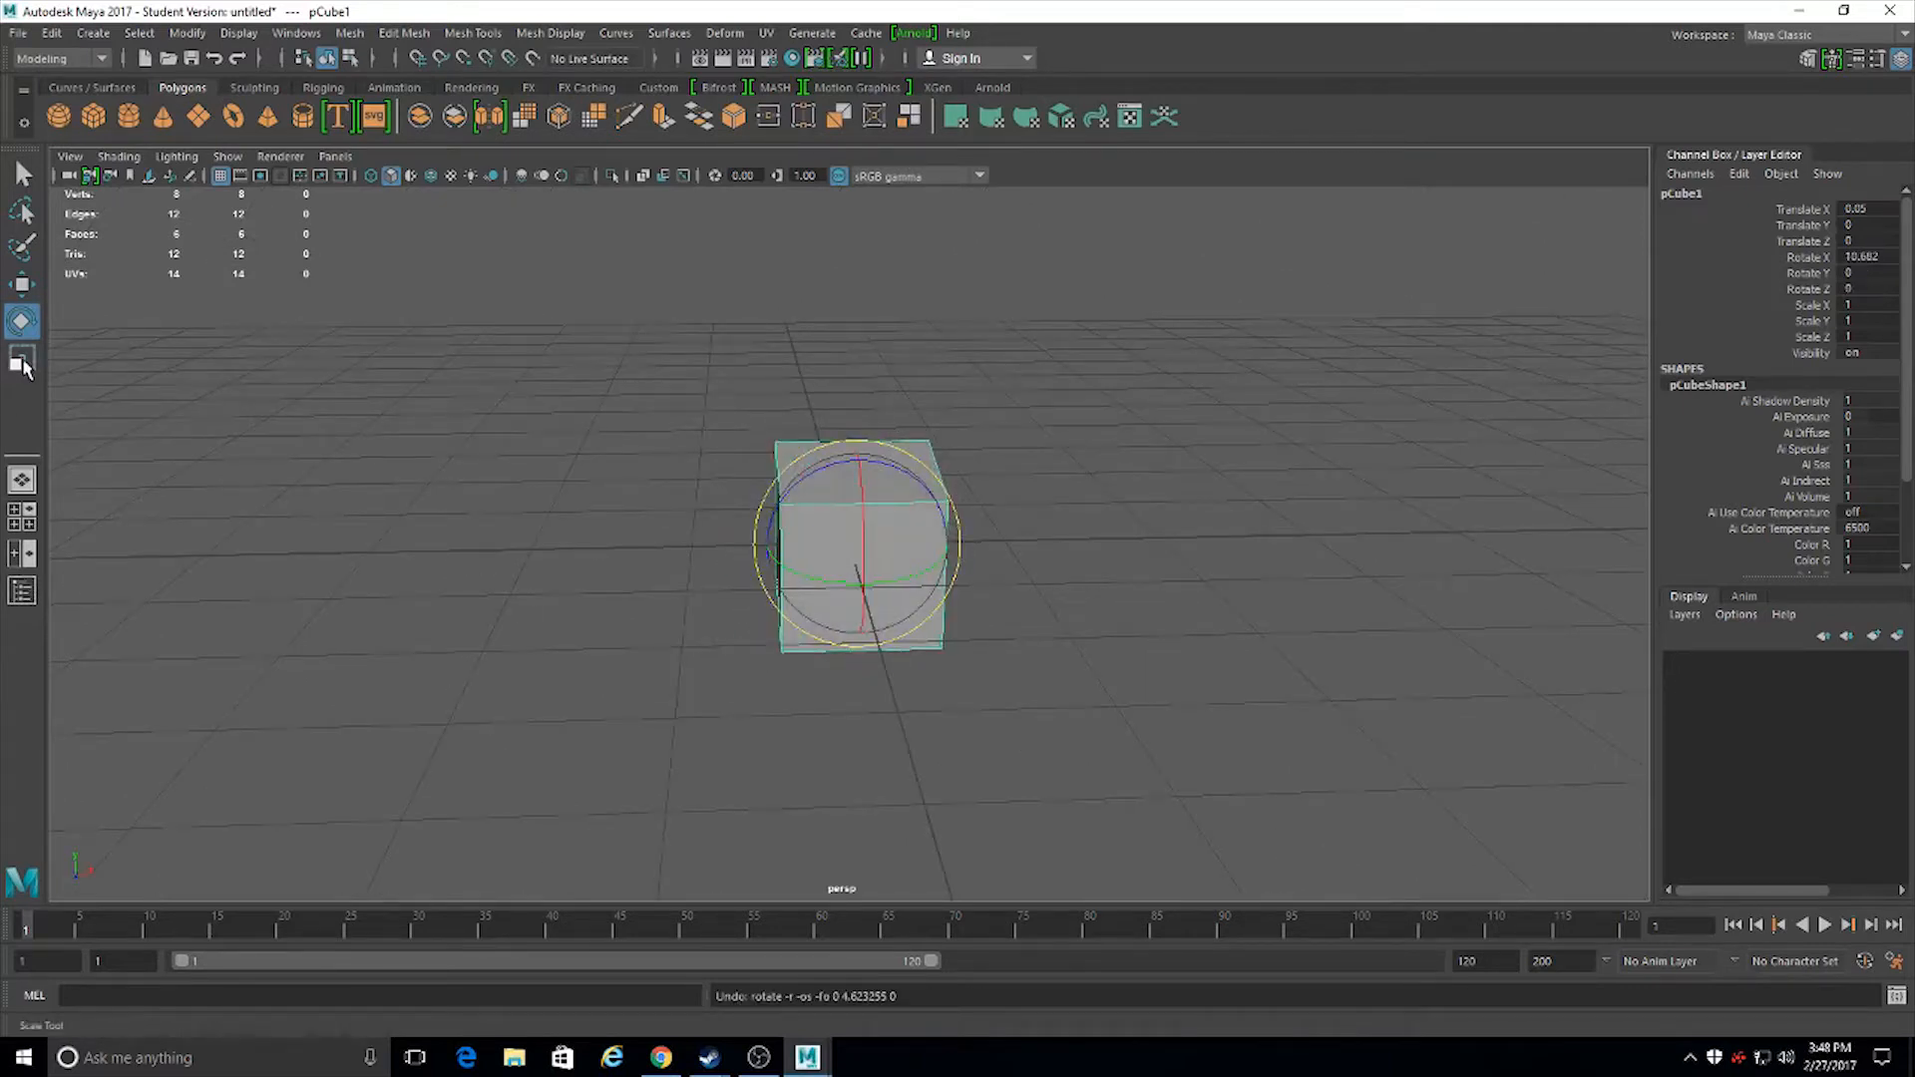
Scale the cube uniformly to about 1.52, and reduce it to about 1.23 on all axes
key(r)
drag(856, 551, 800, 548)
alt+drag(800, 549, 829, 590)
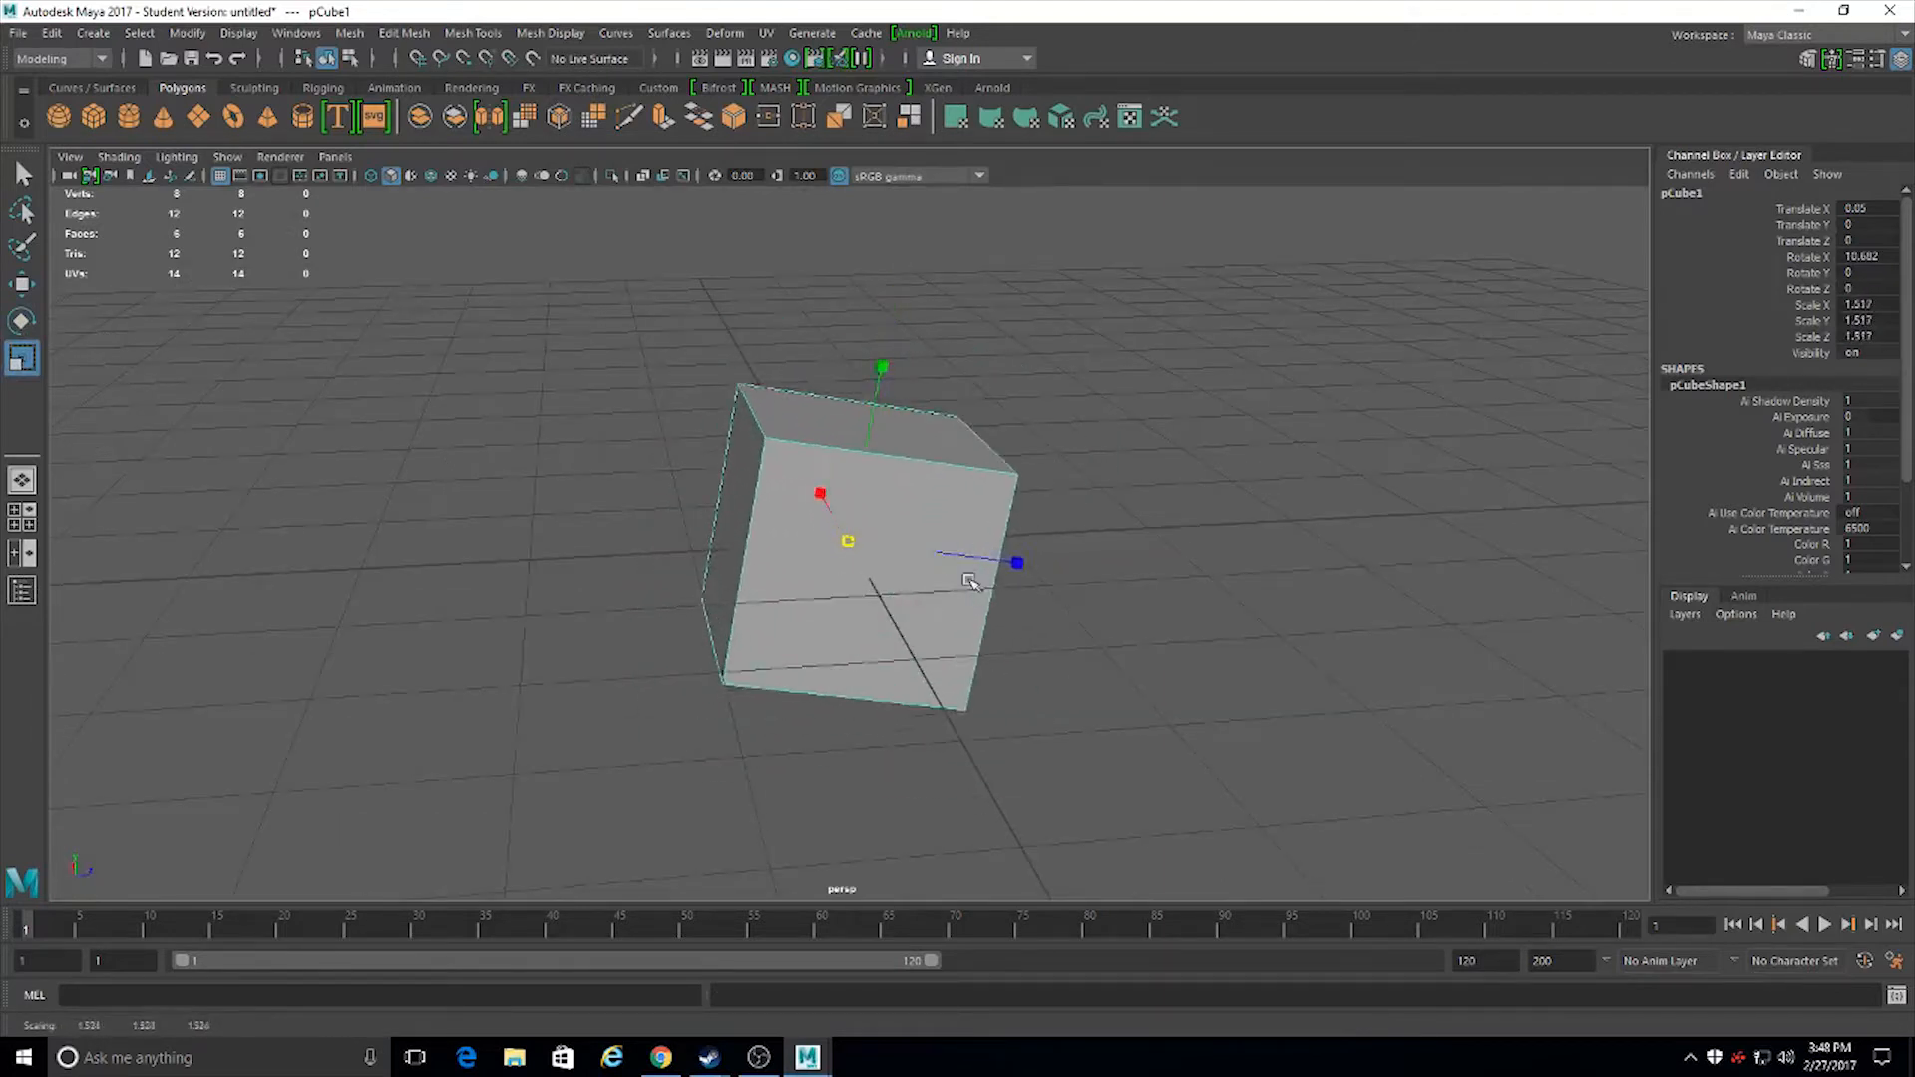
drag(970, 583, 876, 583)
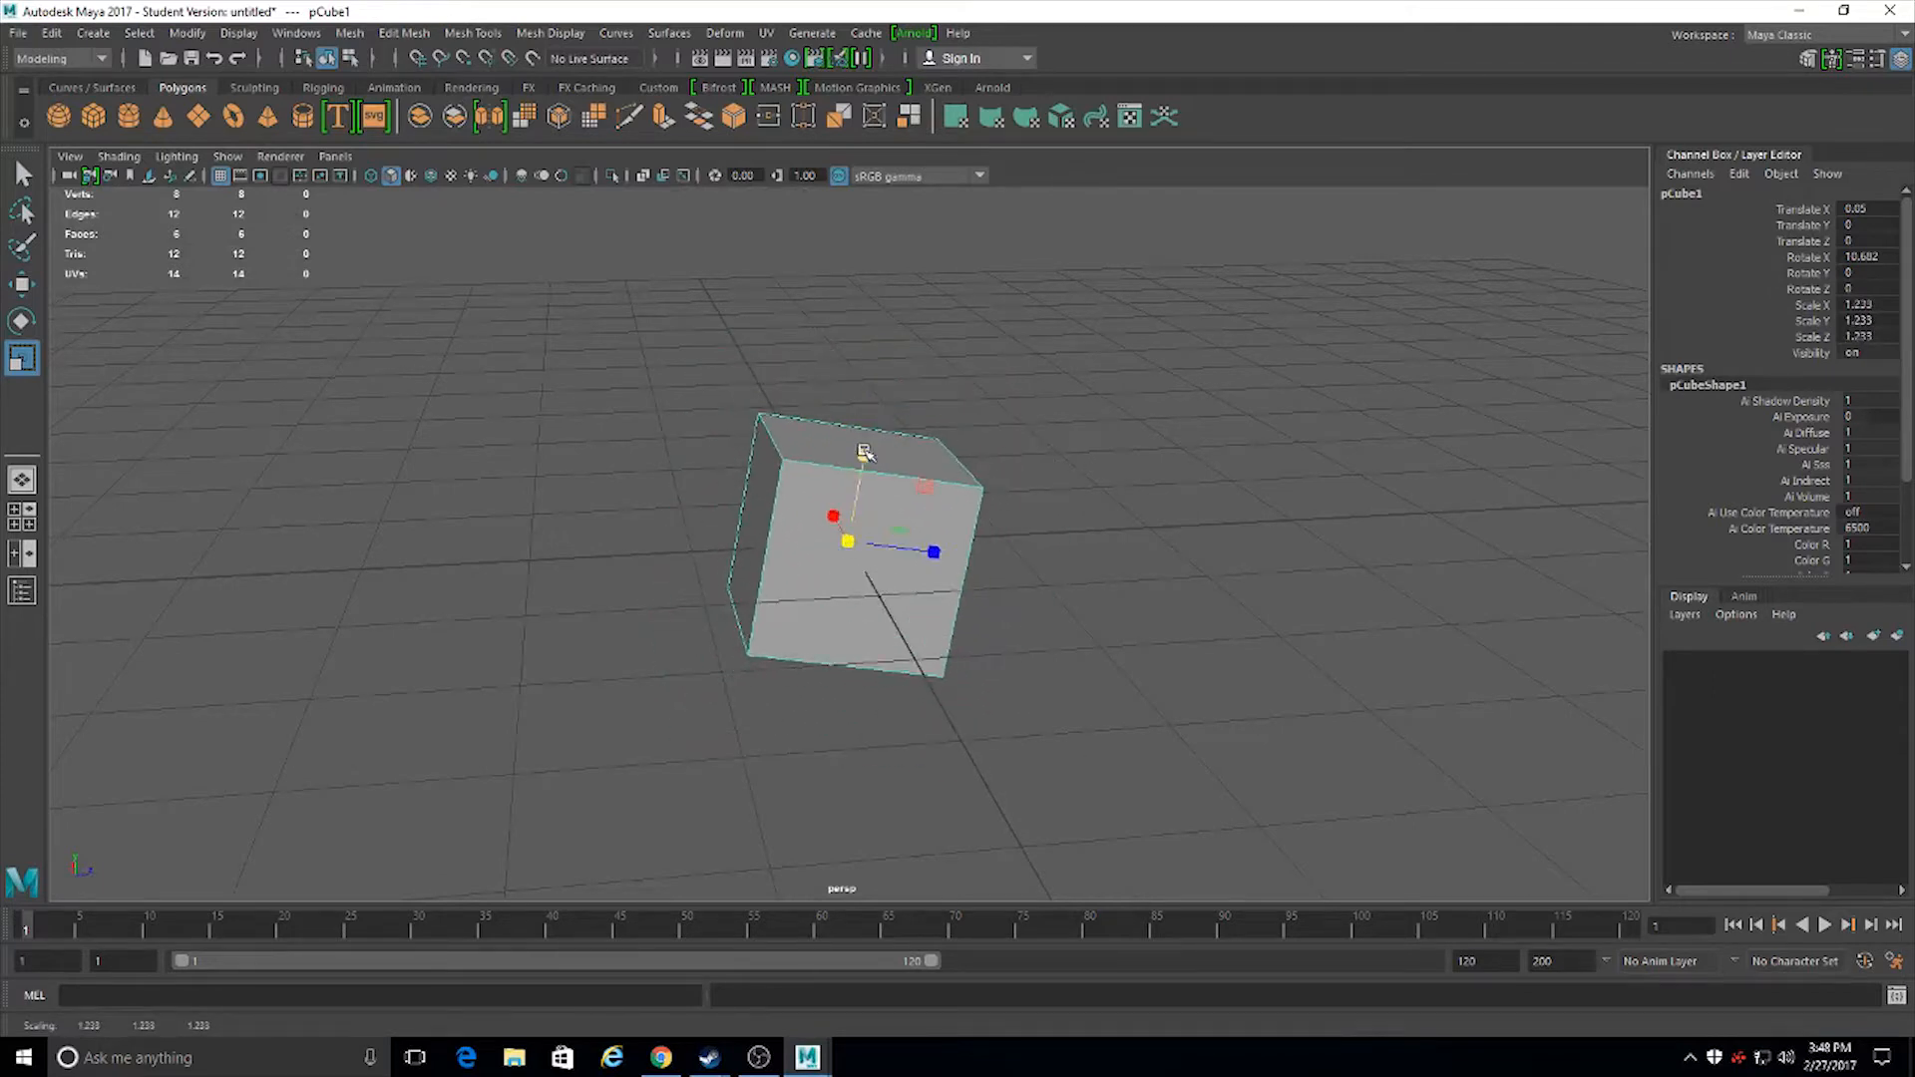
Try scaling the cube along individual axes, with a Y scale of about 1.17
mouse_move(851, 539)
mouse_down()
mouse_move(877, 410)
mouse_move(869, 542)
mouse_up()
middle_drag(934, 448, 927, 504)
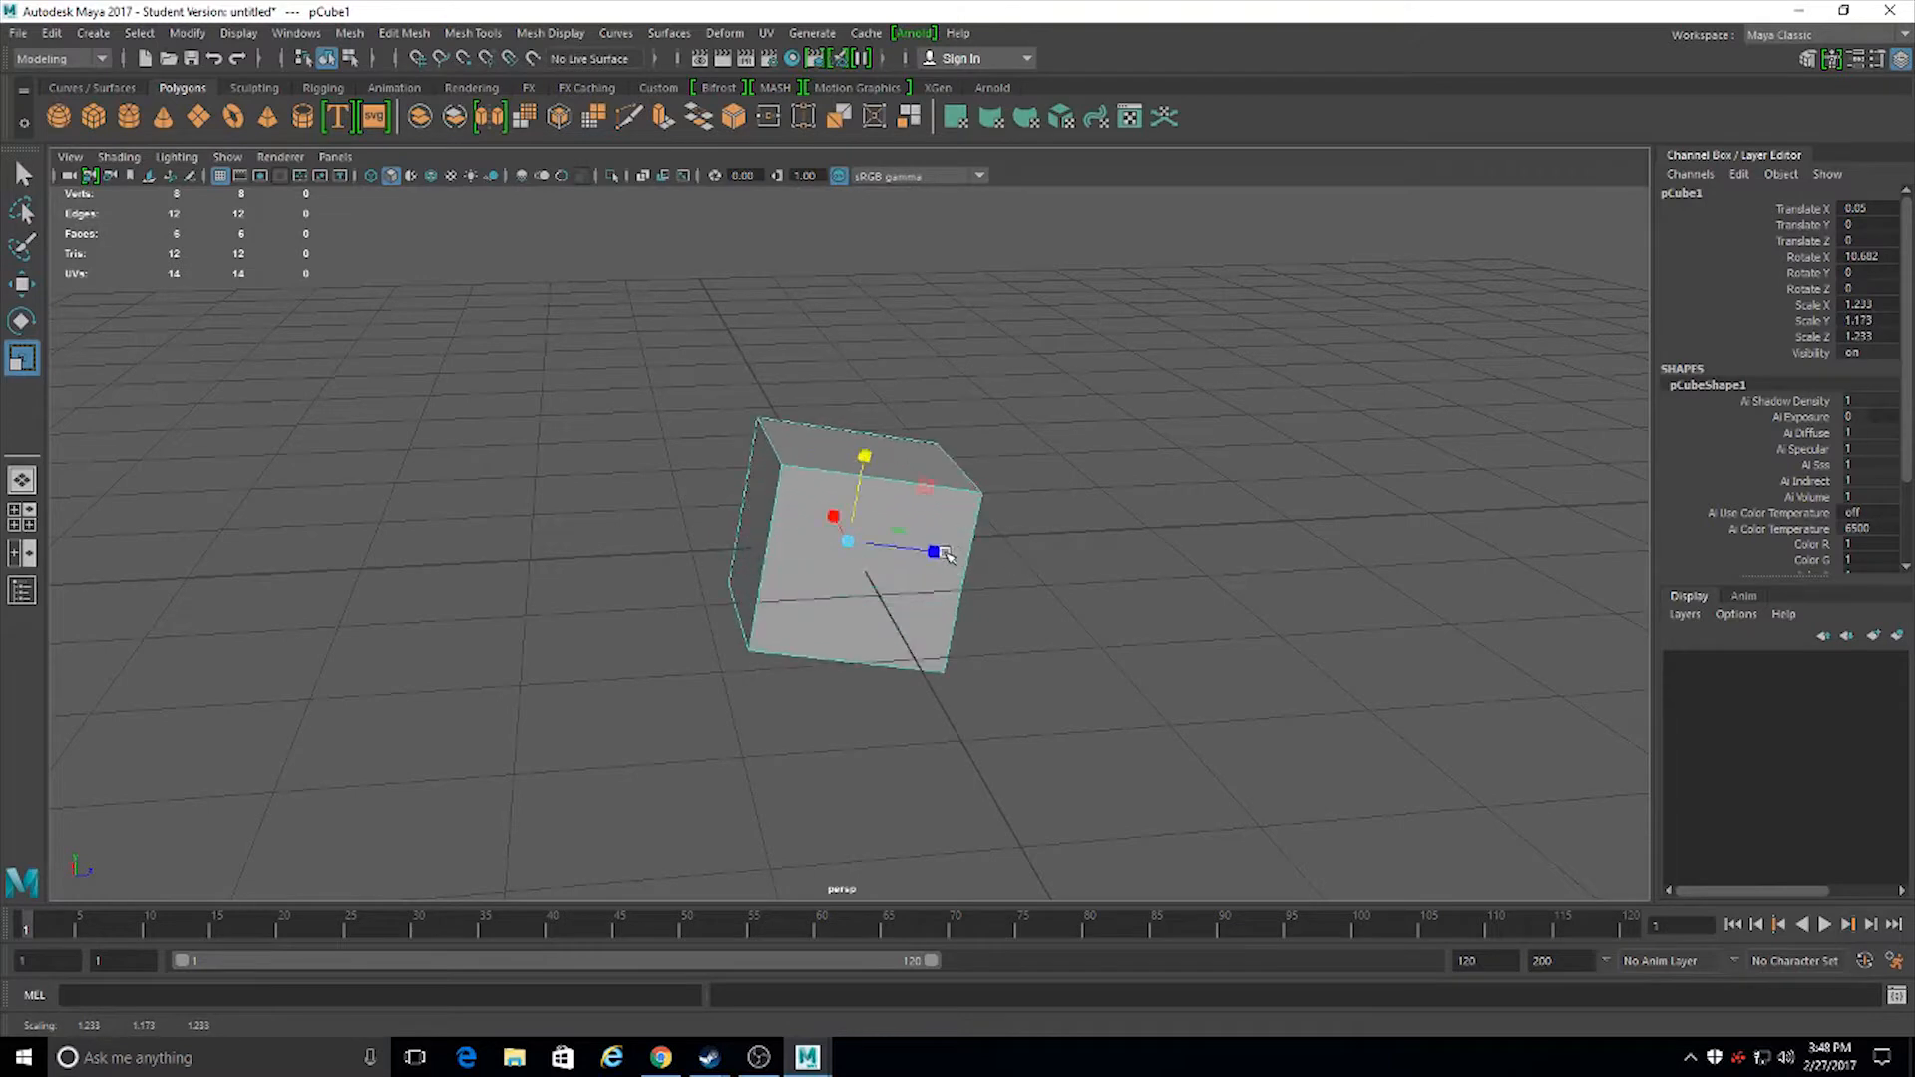
drag(866, 600, 893, 601)
alt+drag(768, 624, 918, 659)
drag(755, 542, 756, 544)
Undo all scaling and the remaining X rotation of the cube
key(ctrl+z)
key(ctrl+z)
key(ctrl+z)
key(ctrl+z)
key(ctrl+z)
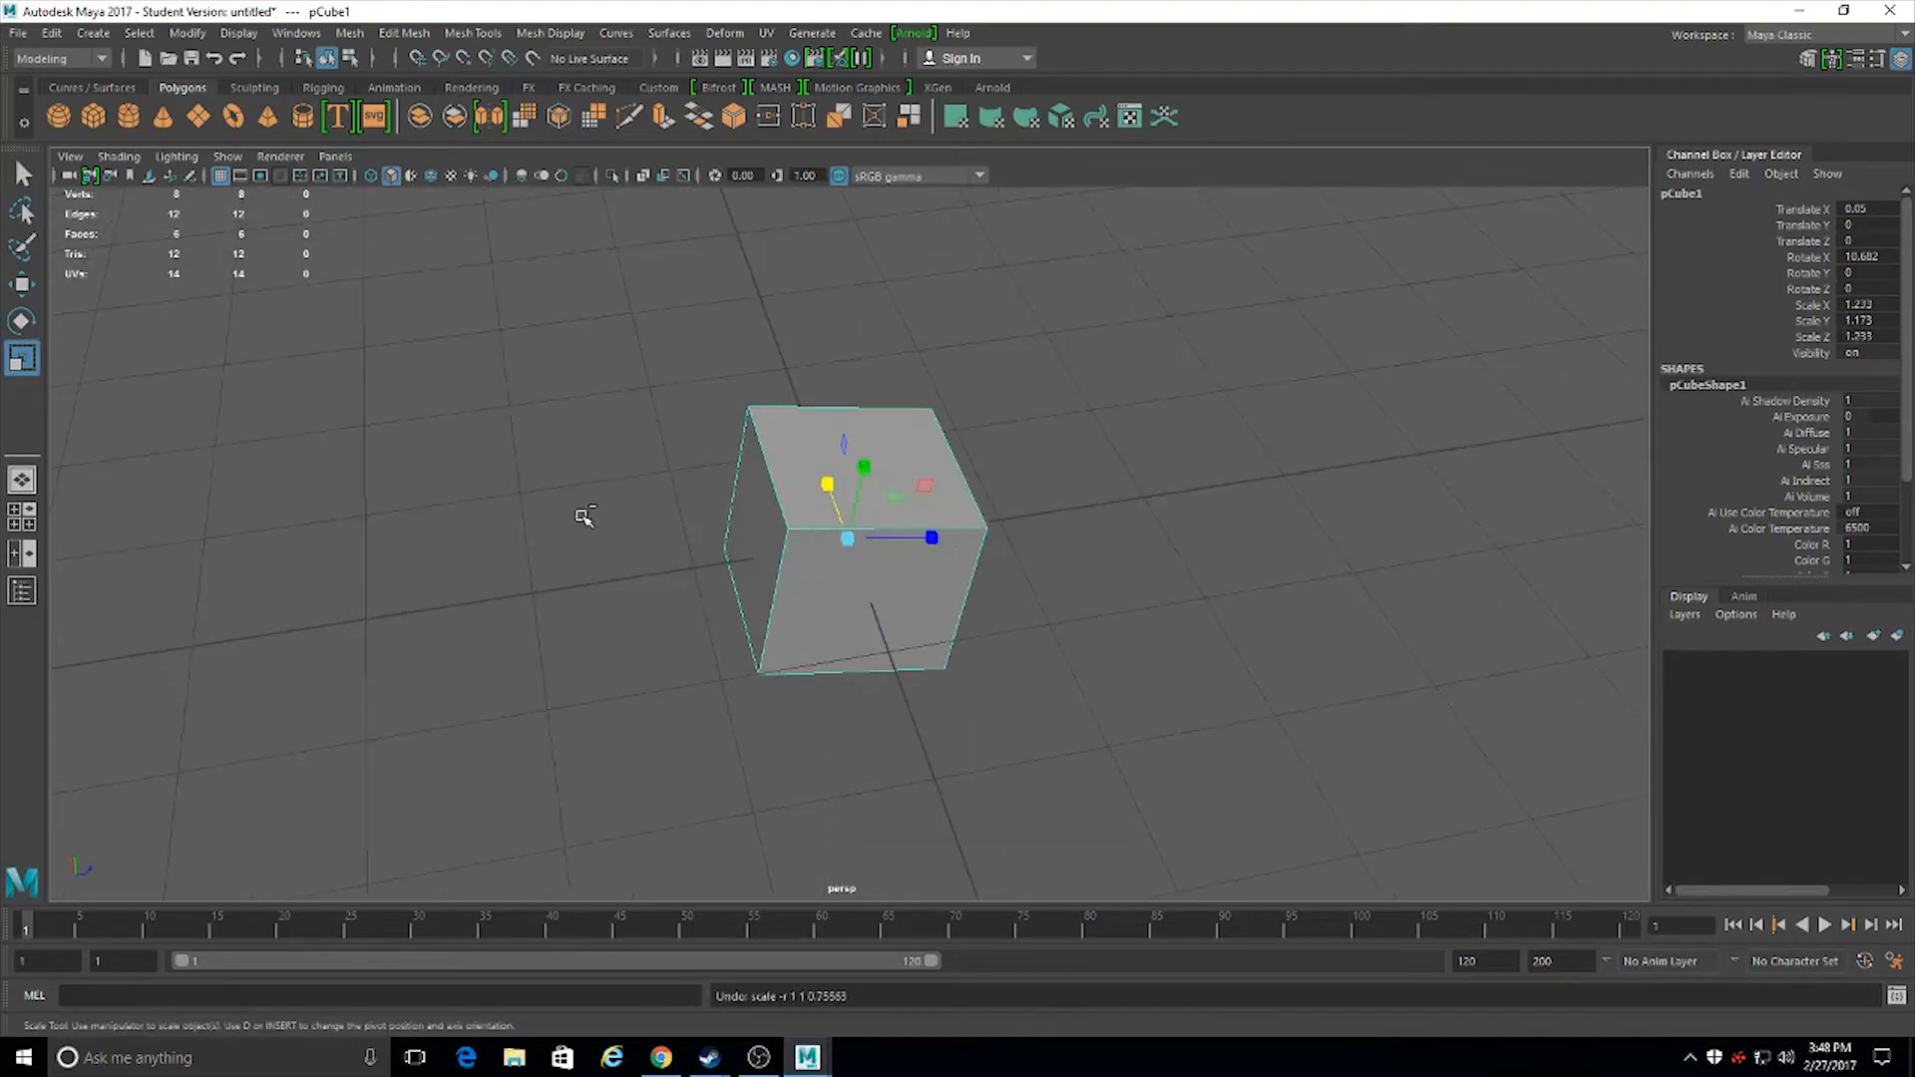
key(ctrl+z)
key(ctrl+z)
key(ctrl+z)
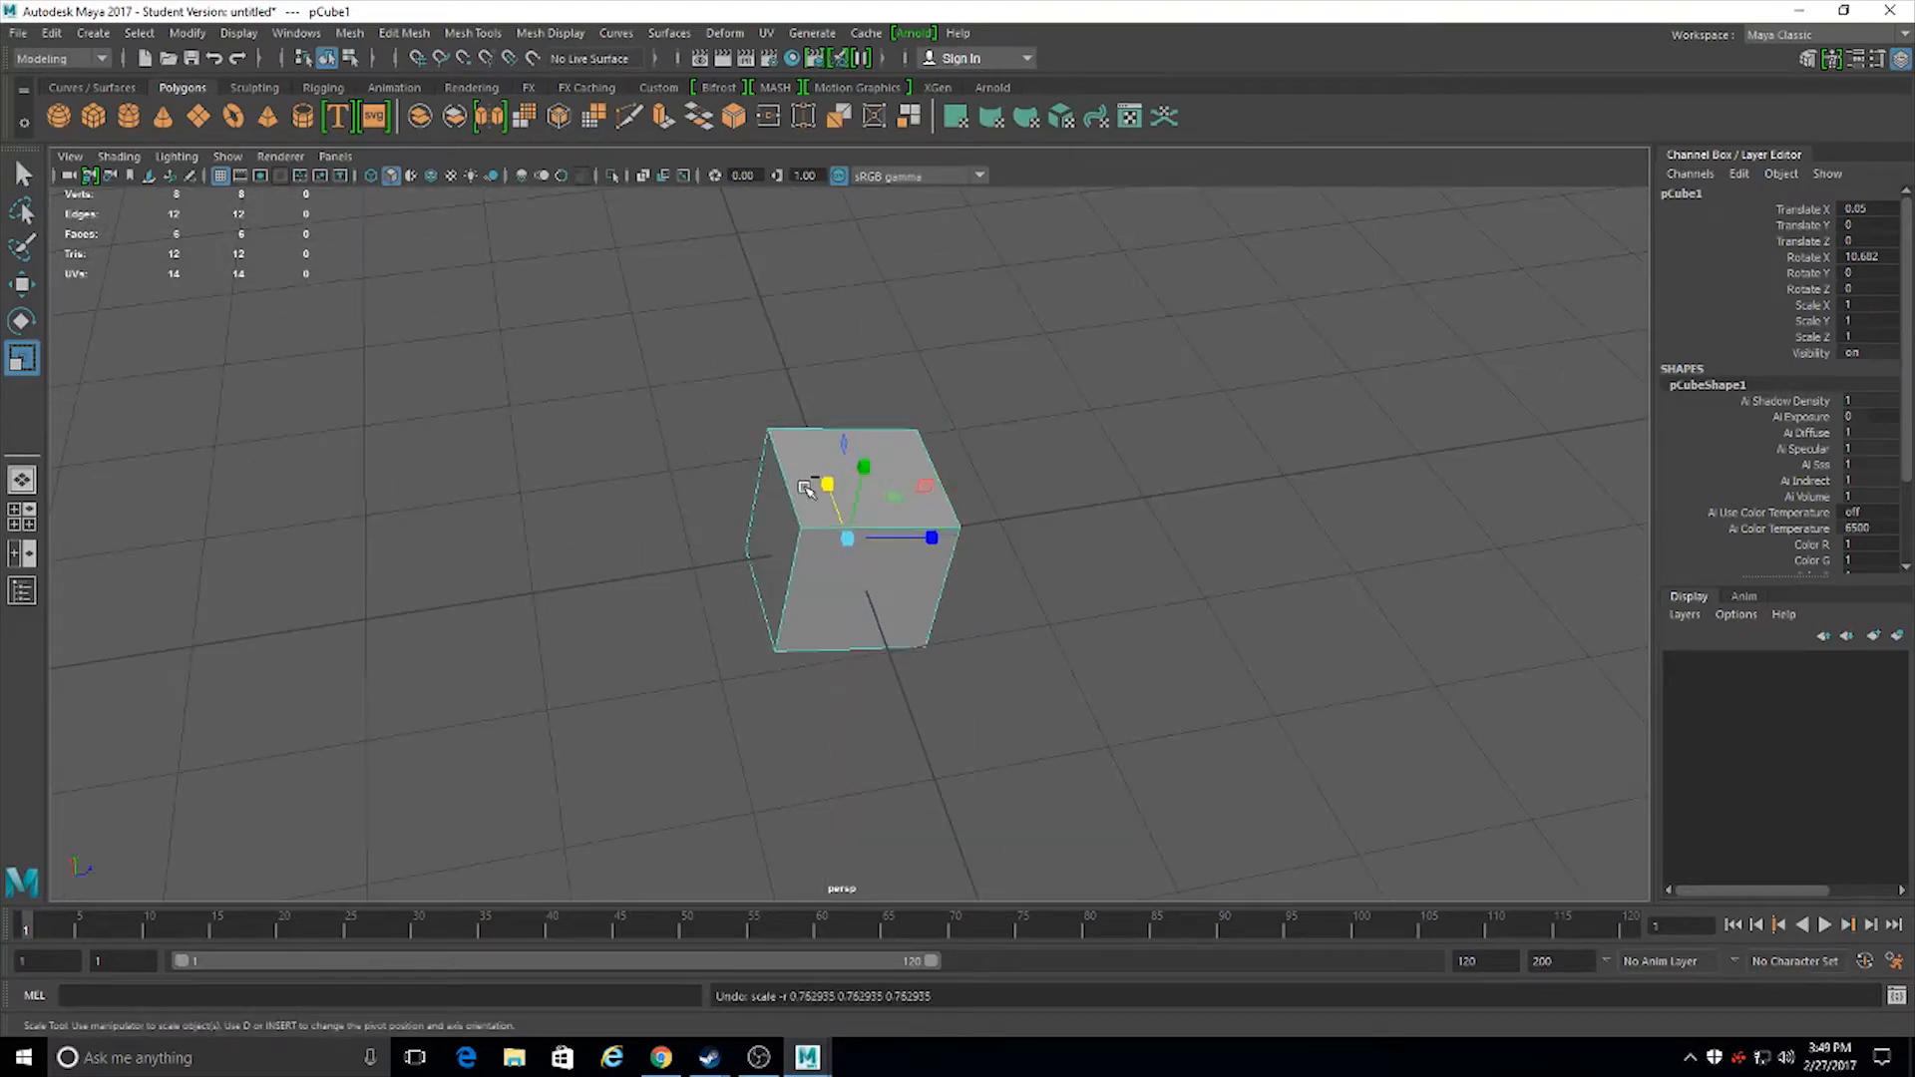
key(ctrl+z)
key(ctrl+z)
key(ctrl+z)
key(ctrl+z)
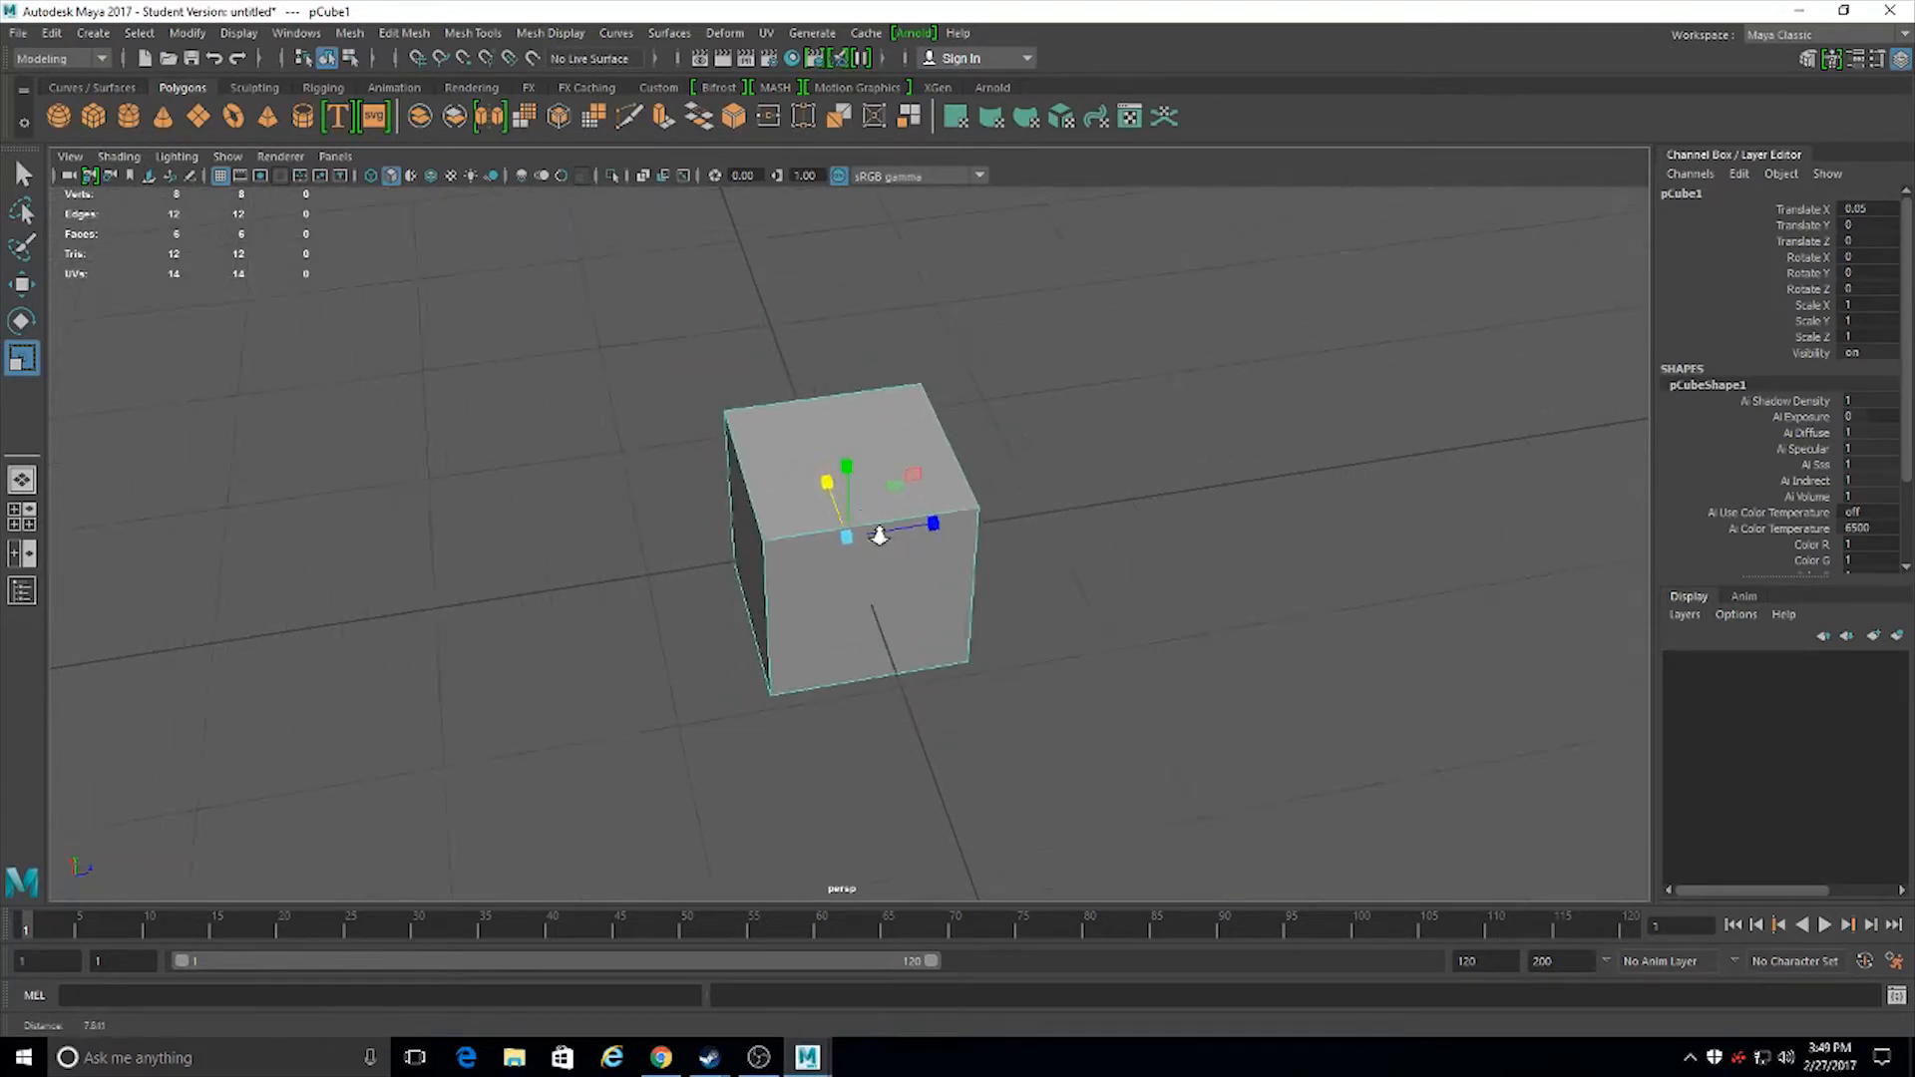
Examine the cube from several sides and distances by orbiting and zooming the perspective view
drag(917, 543, 853, 489)
drag(1097, 629, 1086, 588)
alt+drag(898, 542, 855, 490)
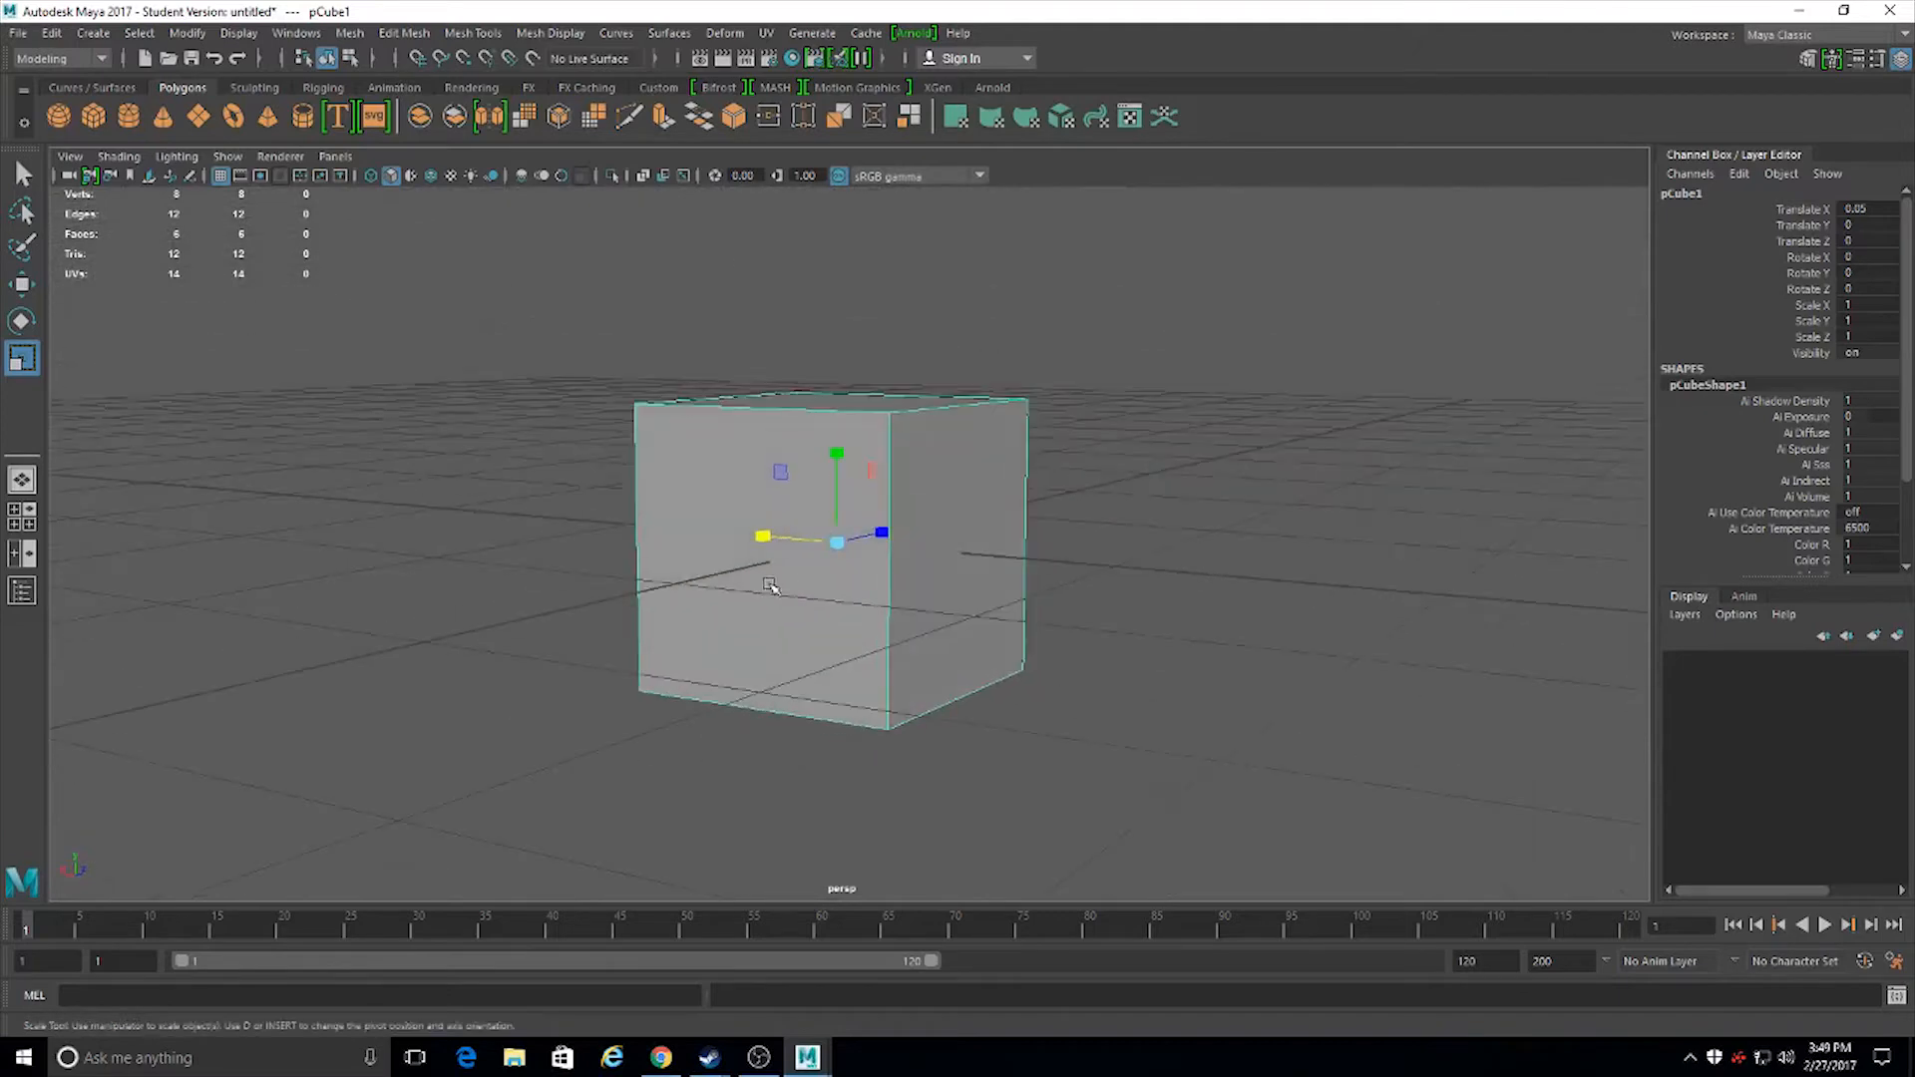
alt+drag(771, 587, 1094, 617)
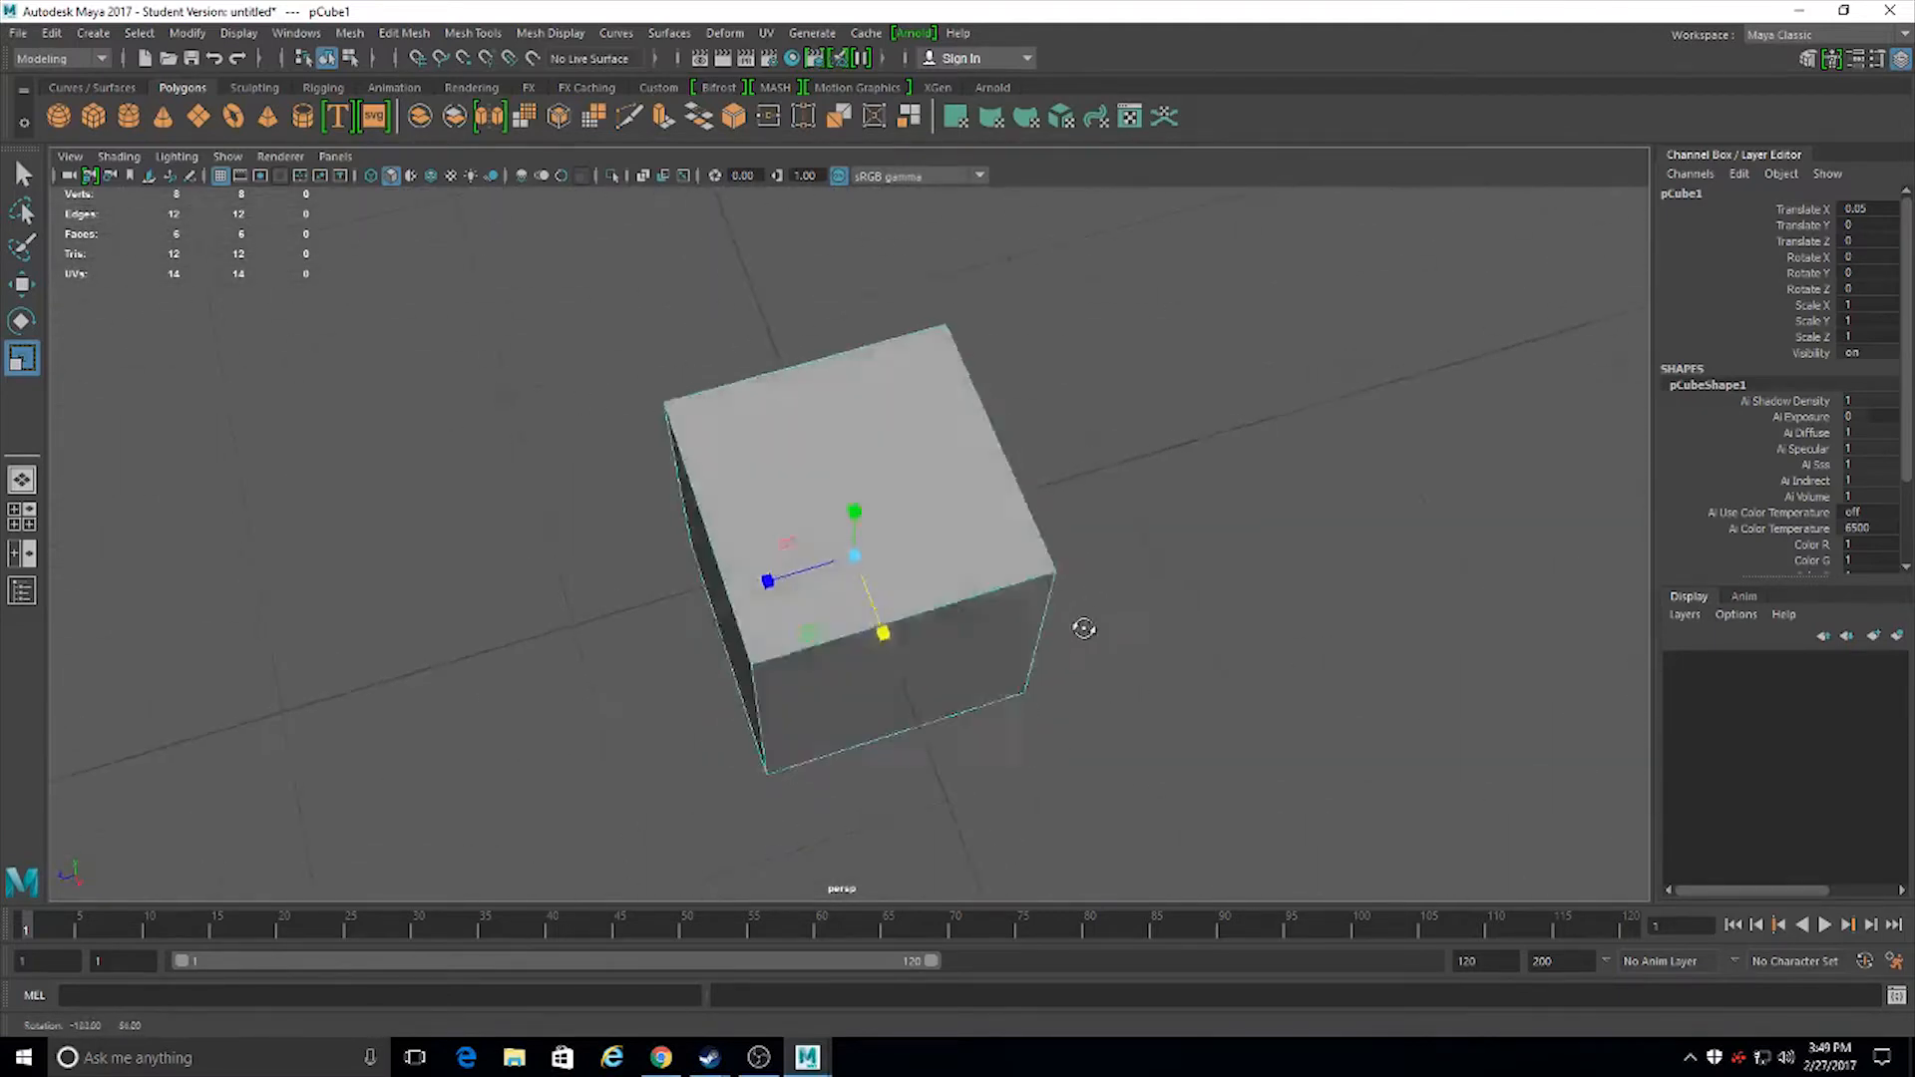
alt+drag(767, 390, 887, 560)
scroll(805, 579, down, 1)
scroll(805, 578, up, 4)
scroll(805, 582, down, 5)
scroll(804, 585, up, 4)
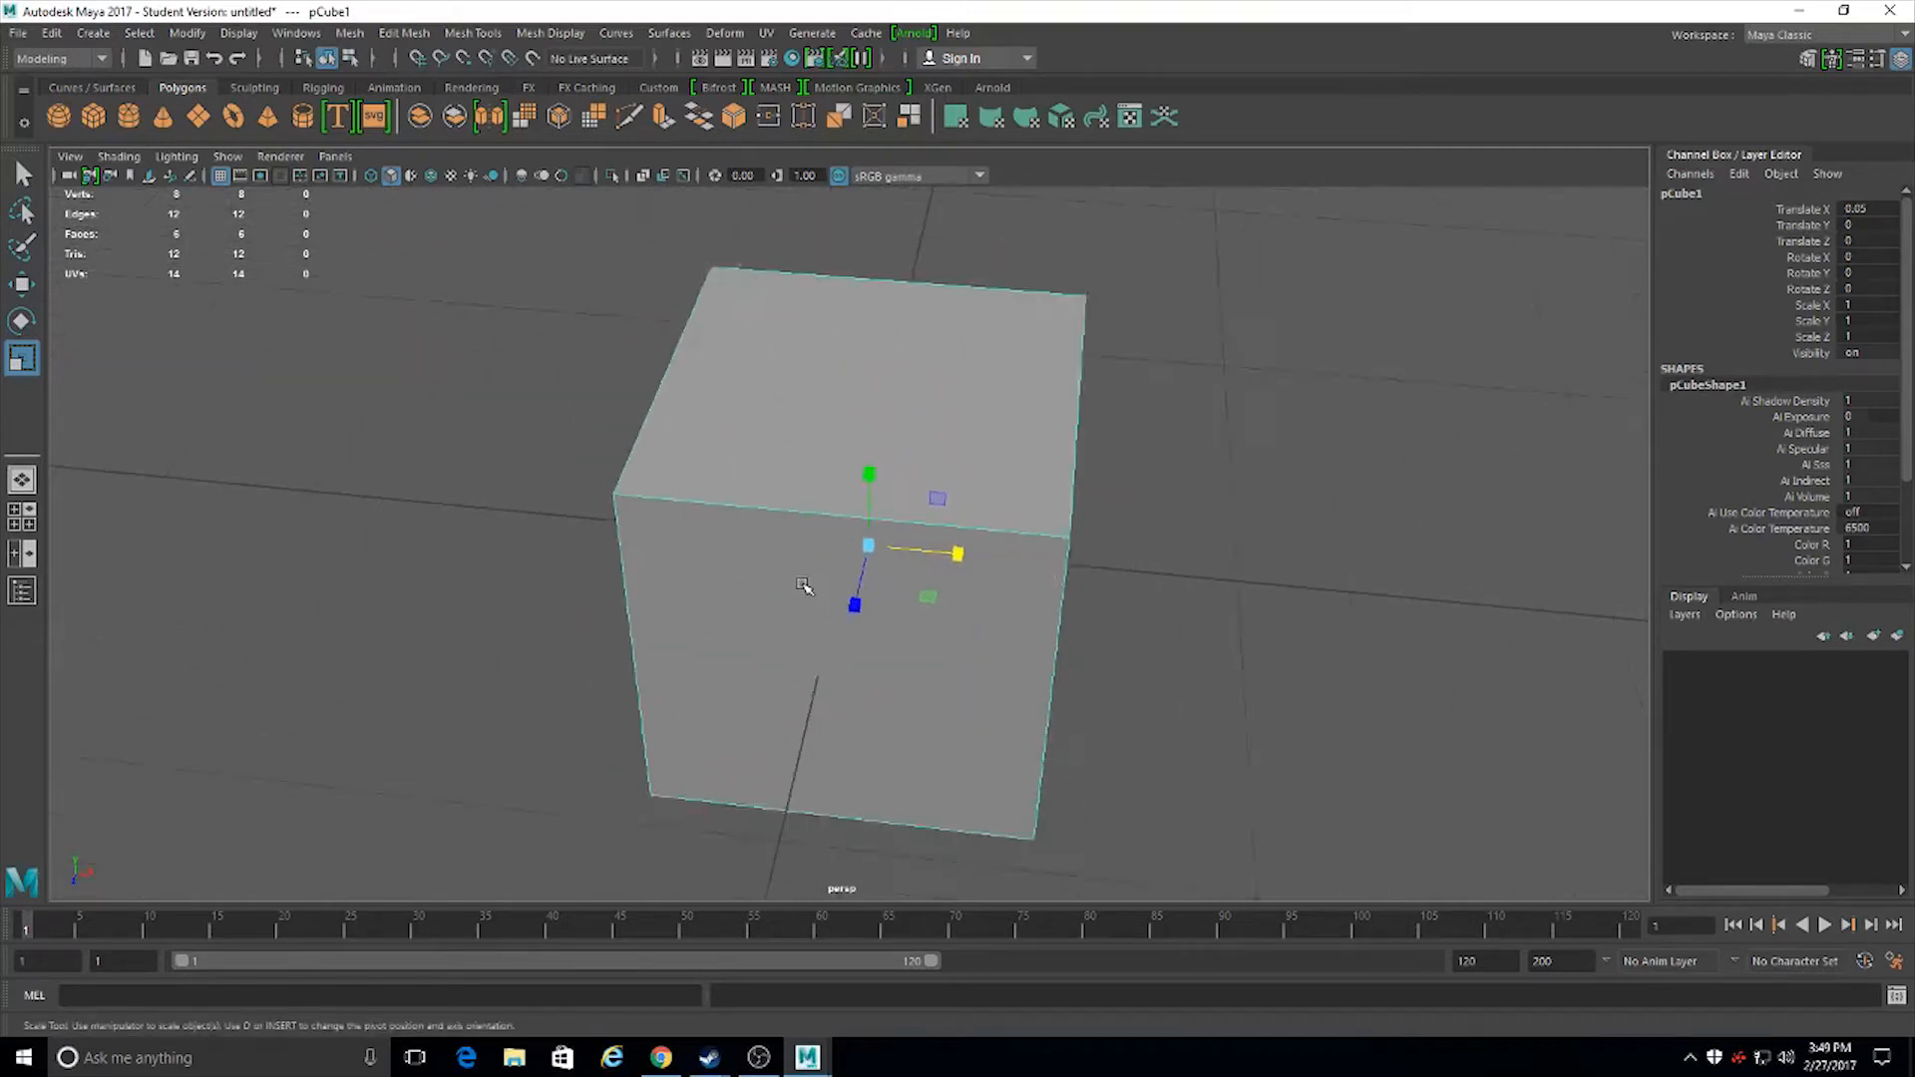
scroll(804, 593, up, 1)
scroll(798, 618, down, 3)
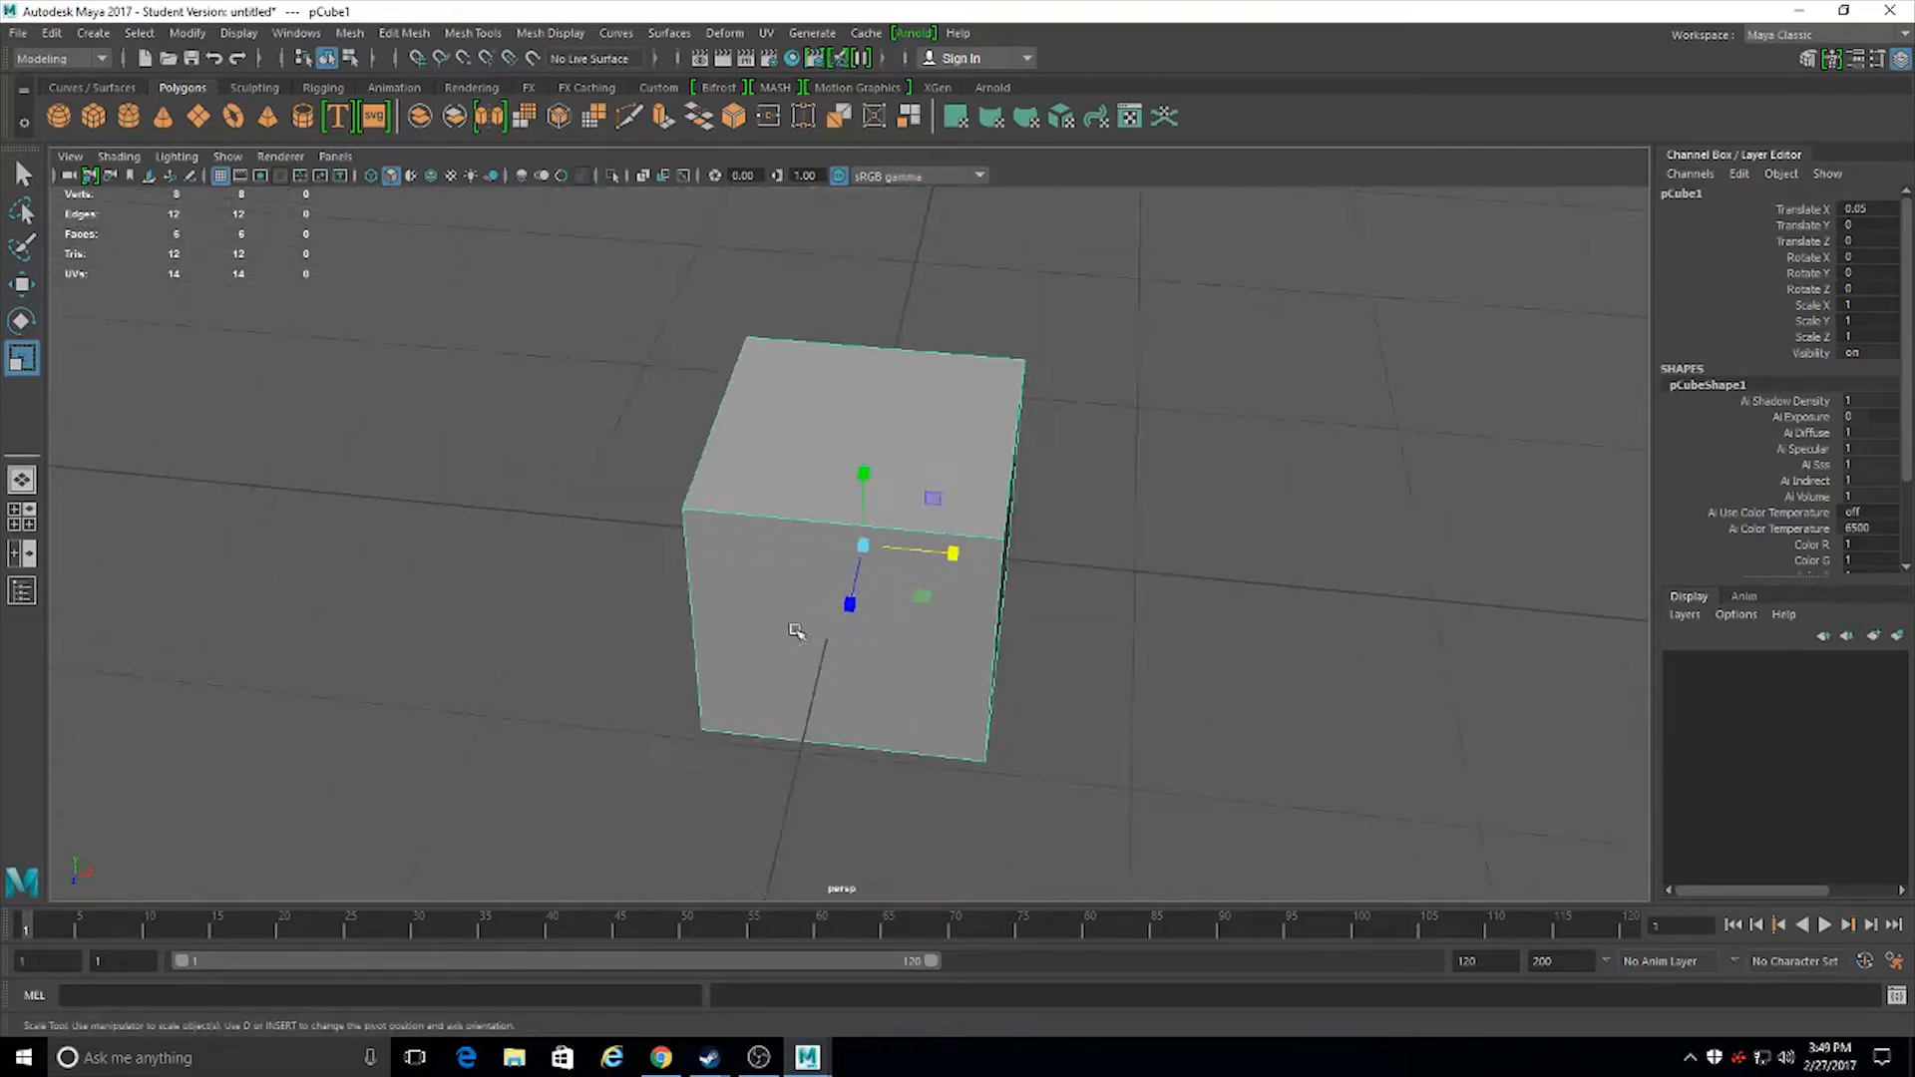
scroll(803, 619, down, 3)
scroll(804, 611, up, 4)
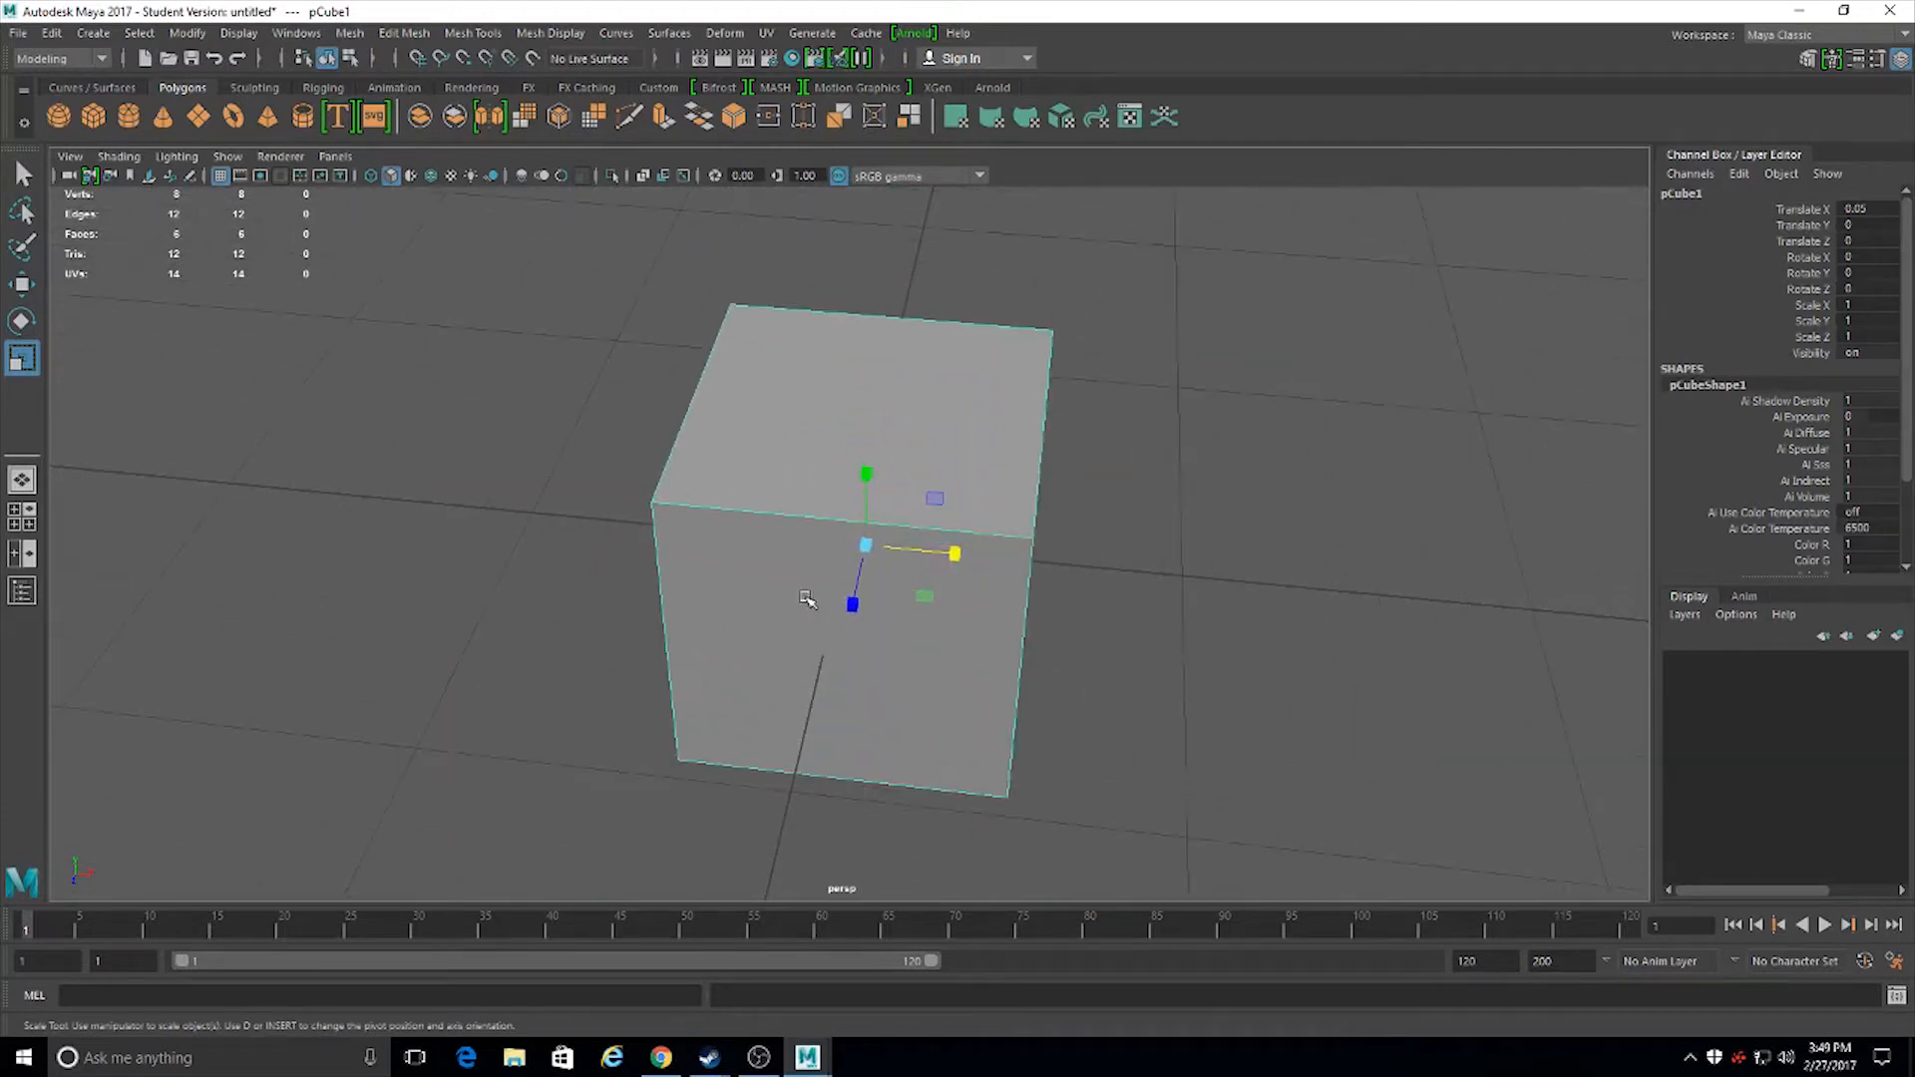
Switch the cube to vertex mode and try moving one top corner vertex along its axes
alt+drag(729, 555, 823, 381)
right_drag(823, 381, 719, 387)
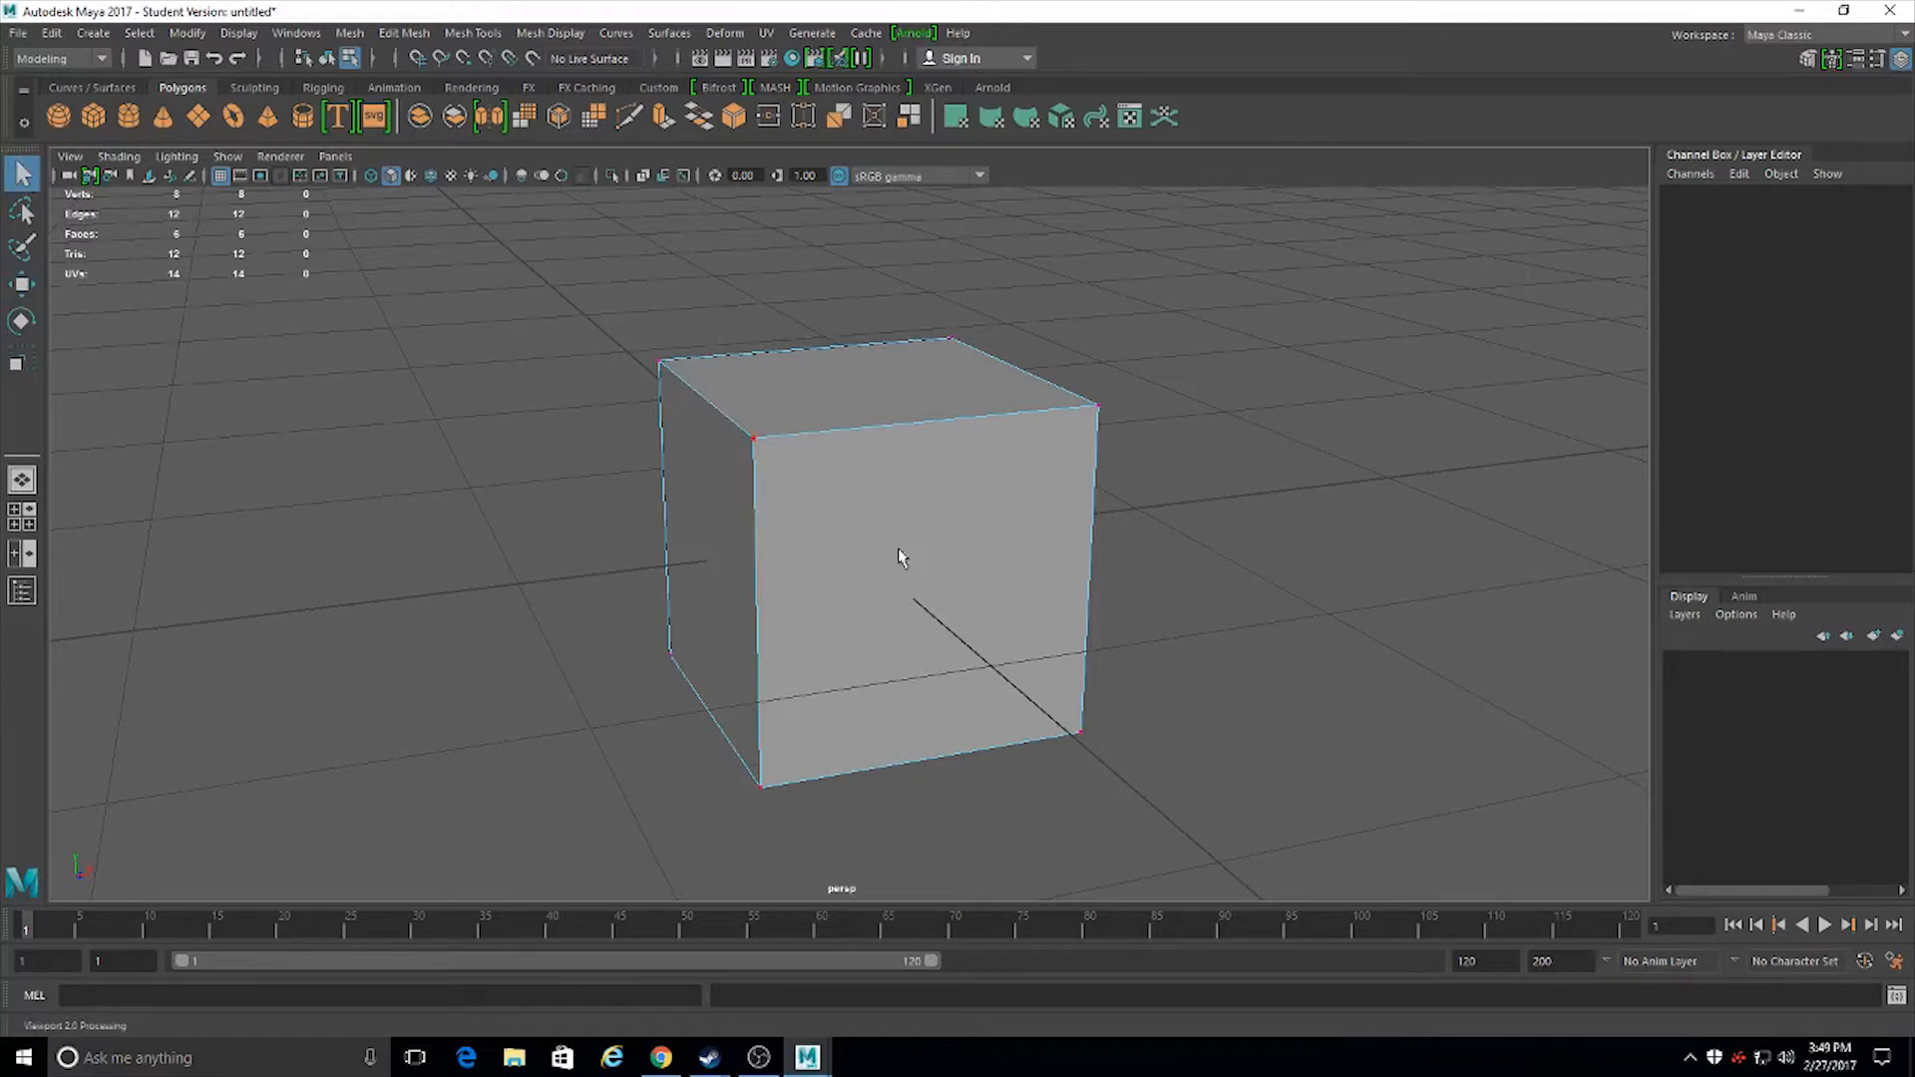
click(829, 452)
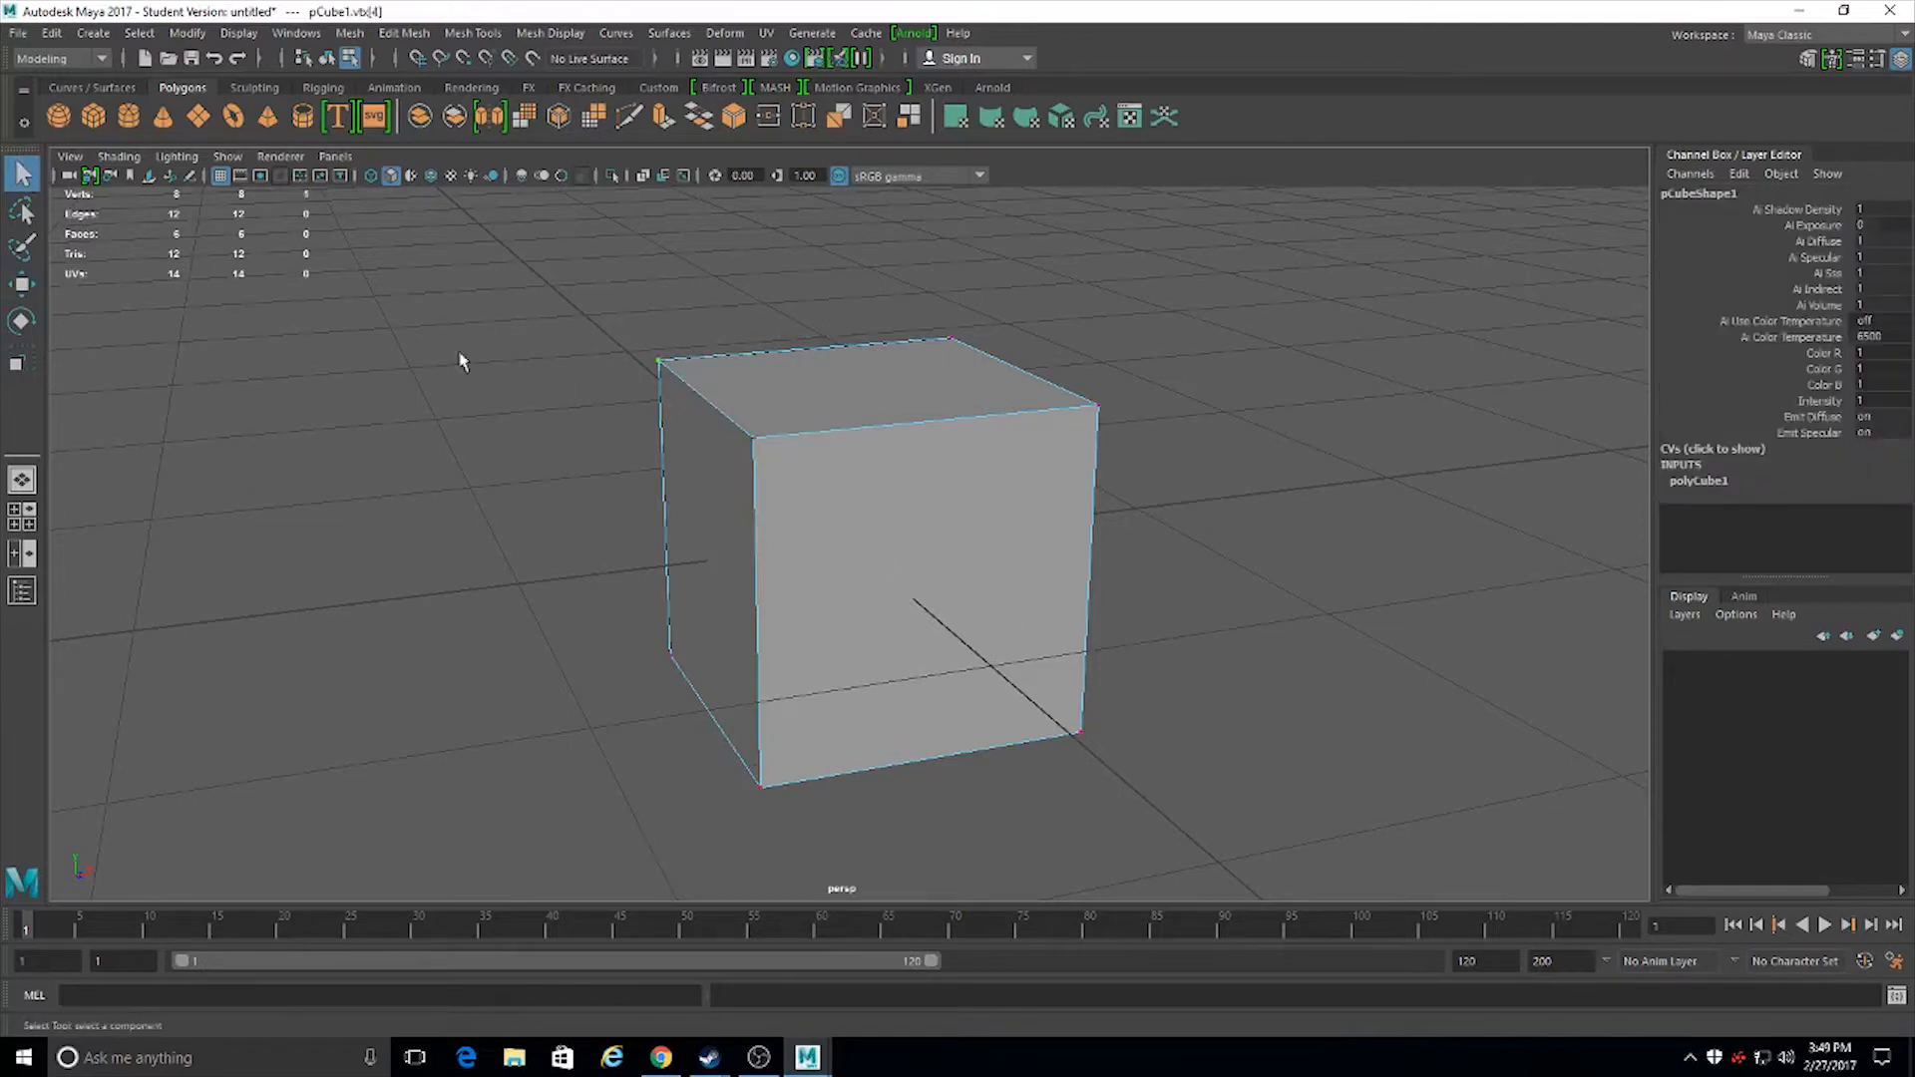
click(21, 284)
mouse_move(755, 353)
mouse_down()
mouse_move(1018, 401)
mouse_move(763, 387)
mouse_up()
alt+drag(764, 387, 1001, 452)
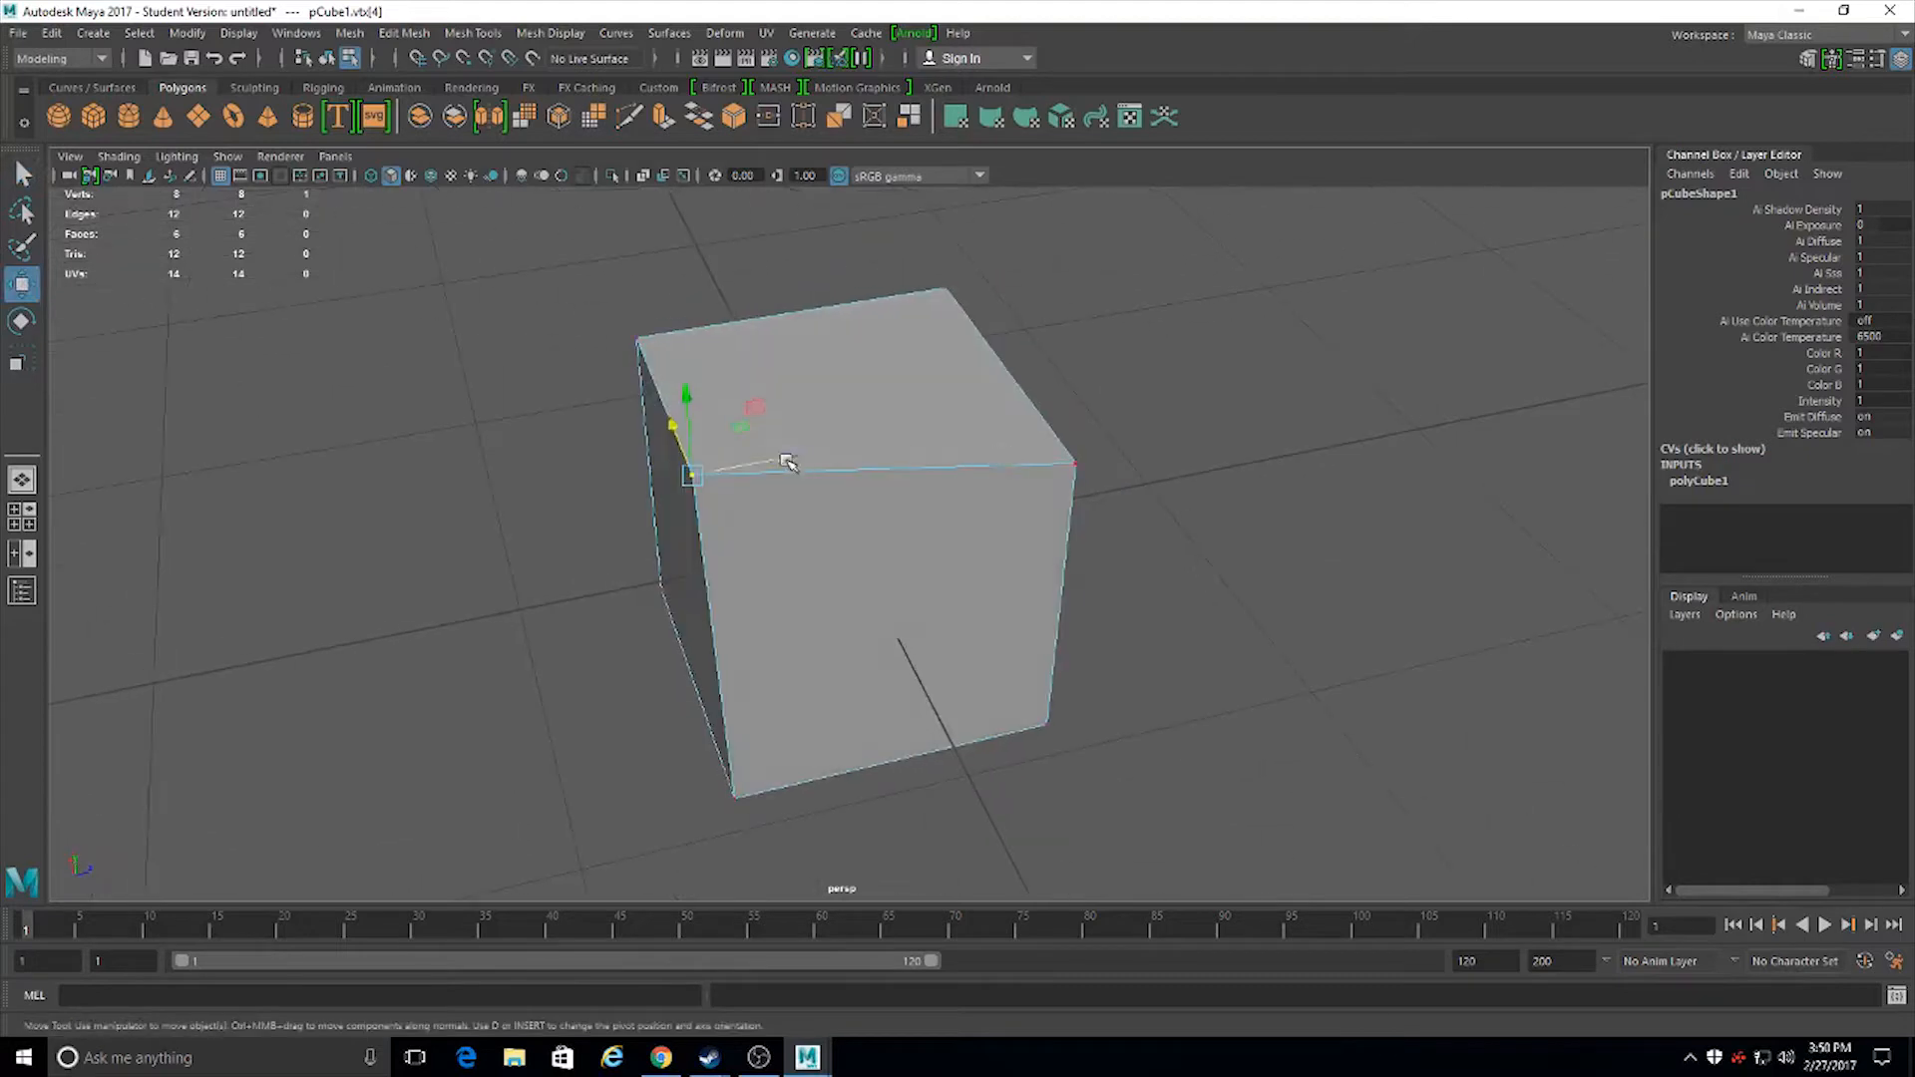
drag(780, 455, 875, 499)
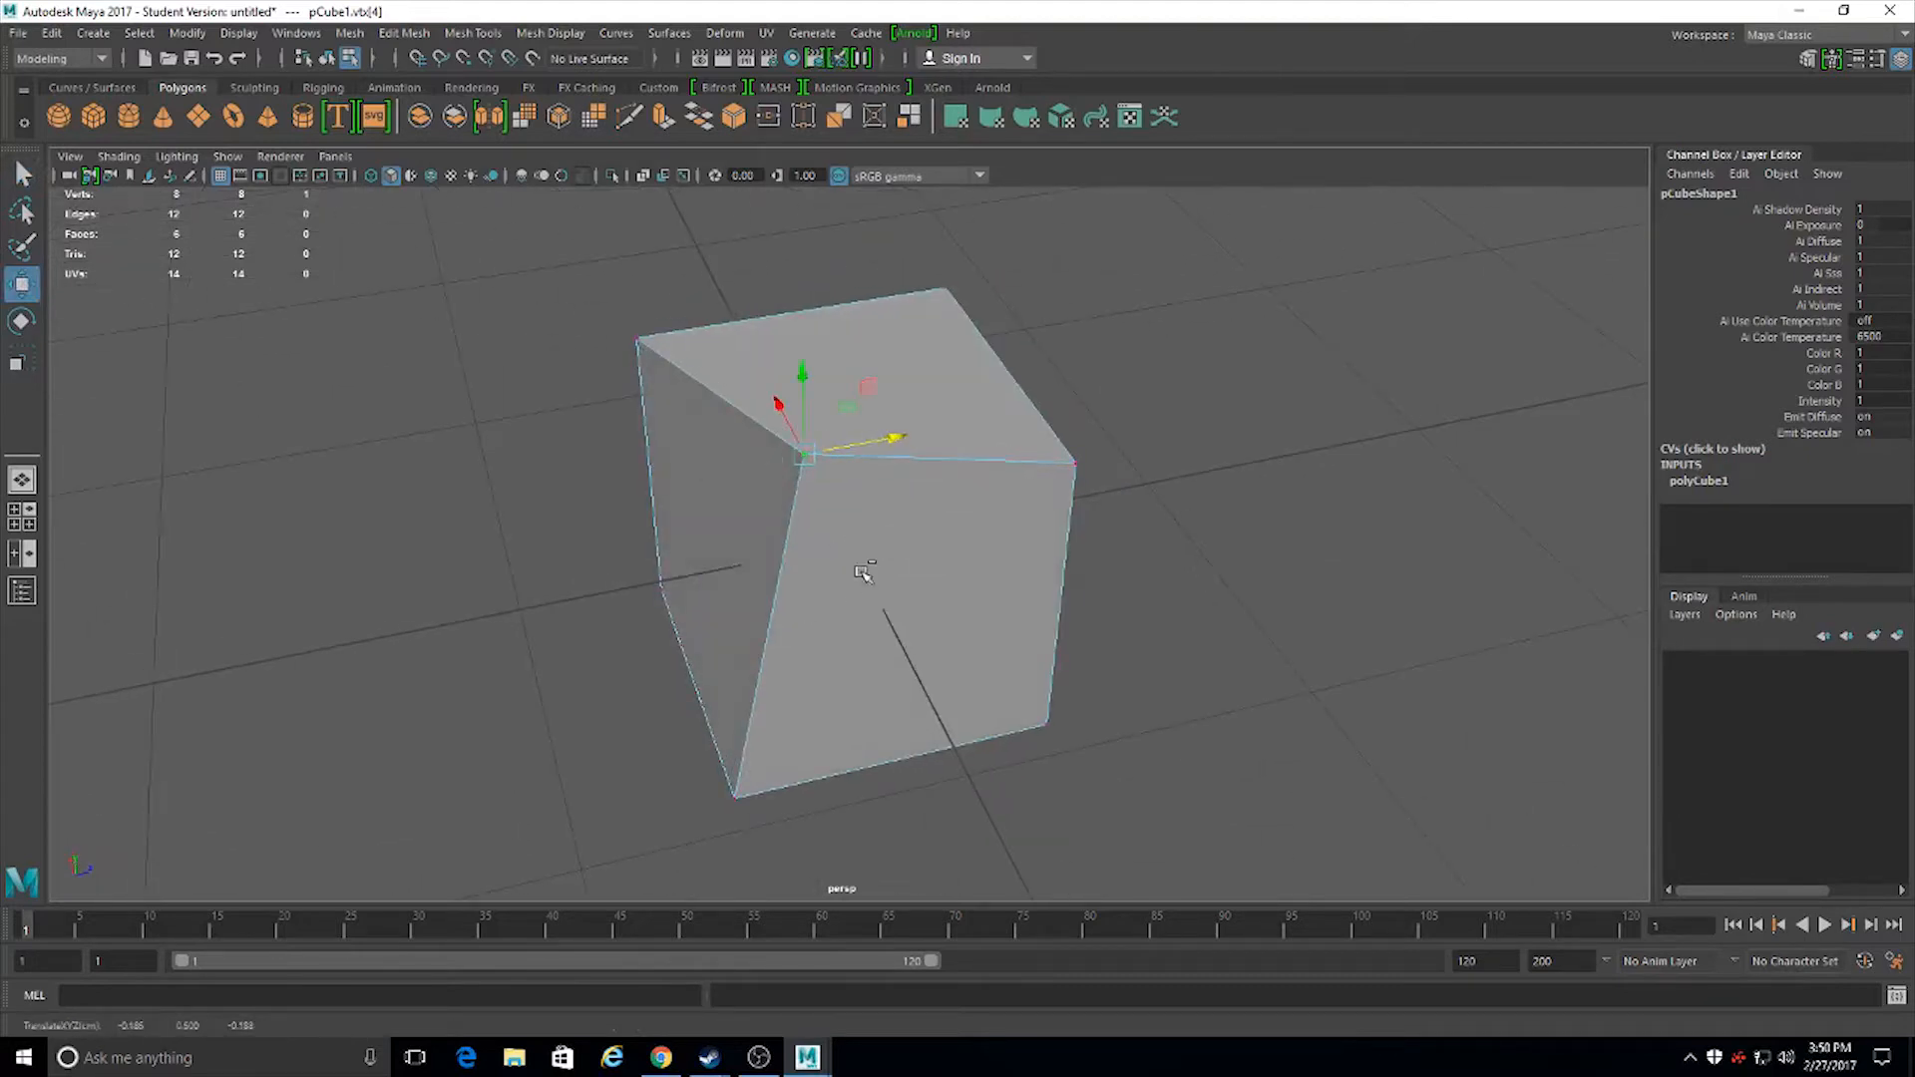
Undo the vertex moves, clear the selection and return the cube to object mode
key(ctrl+z)
key(ctrl+z)
click(1205, 360)
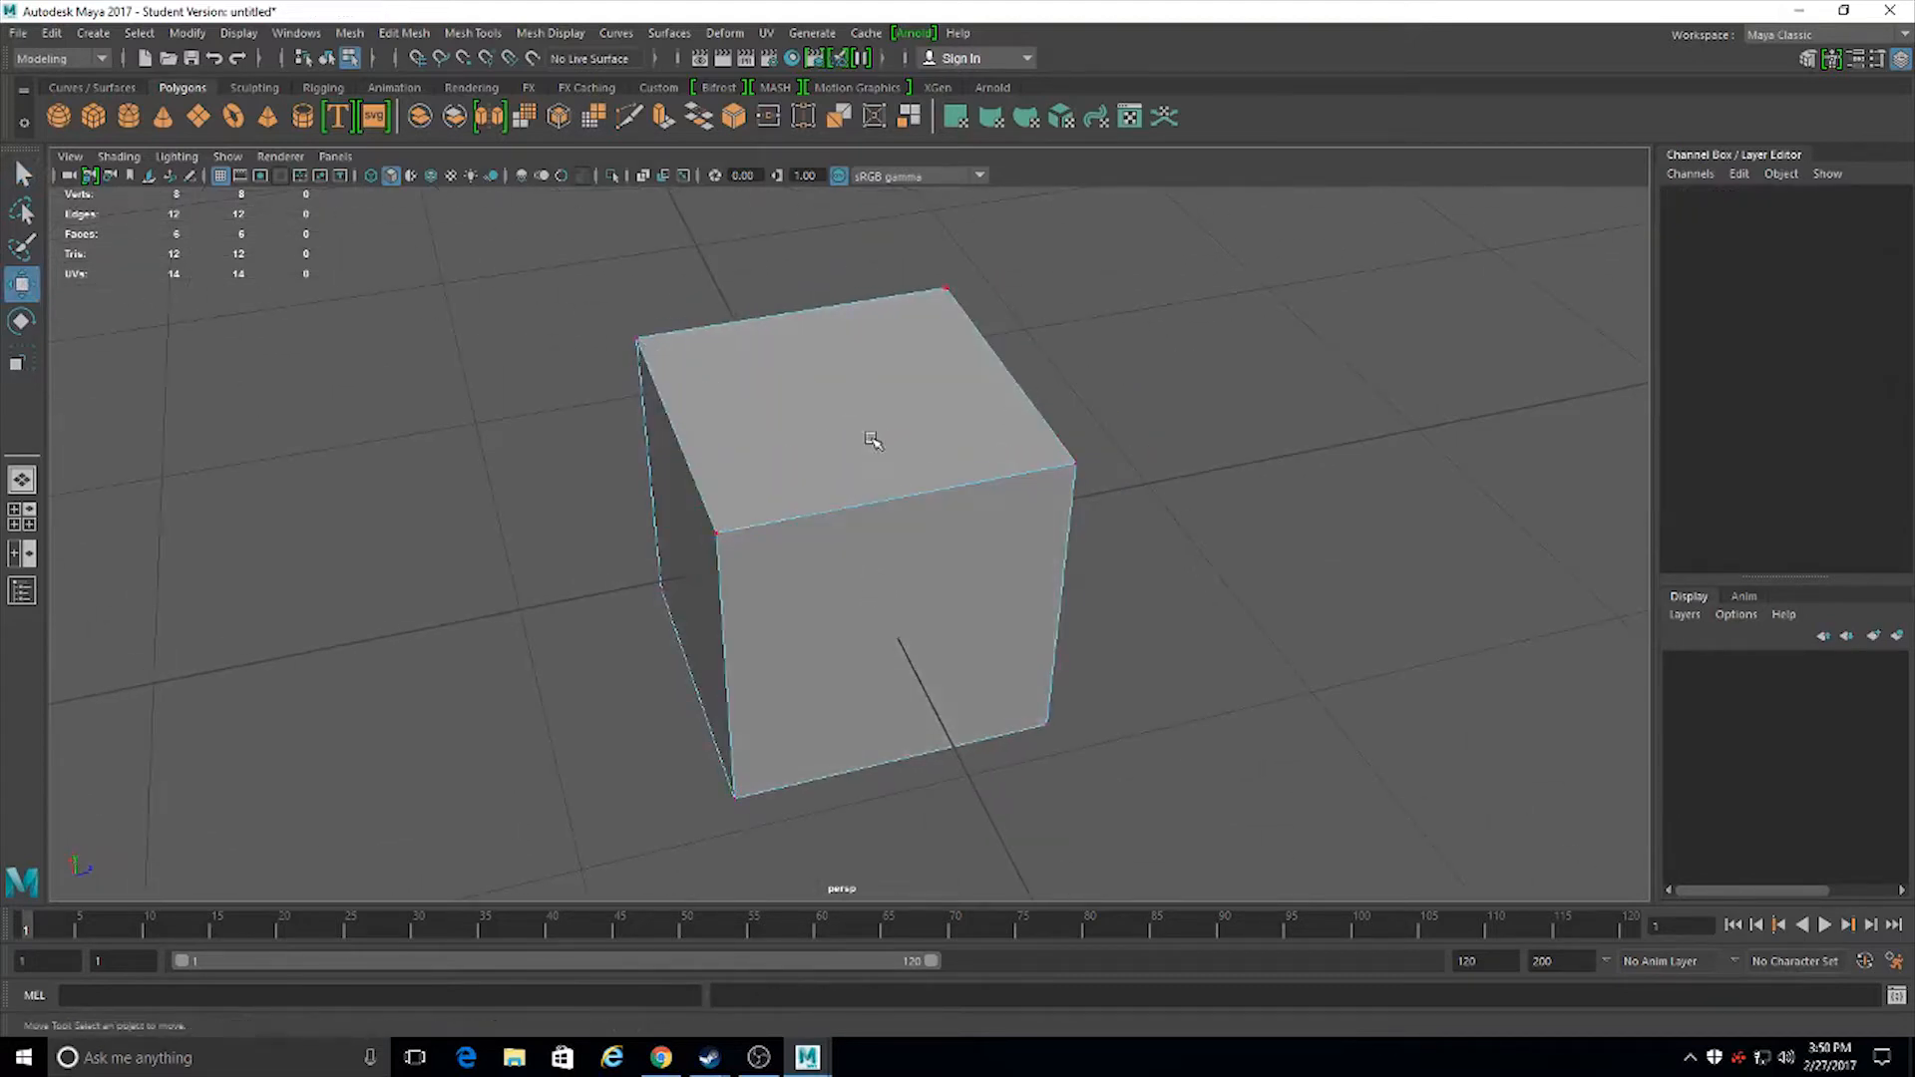
right_click(872, 439)
right_drag(838, 462, 880, 439)
alt+drag(841, 462, 808, 567)
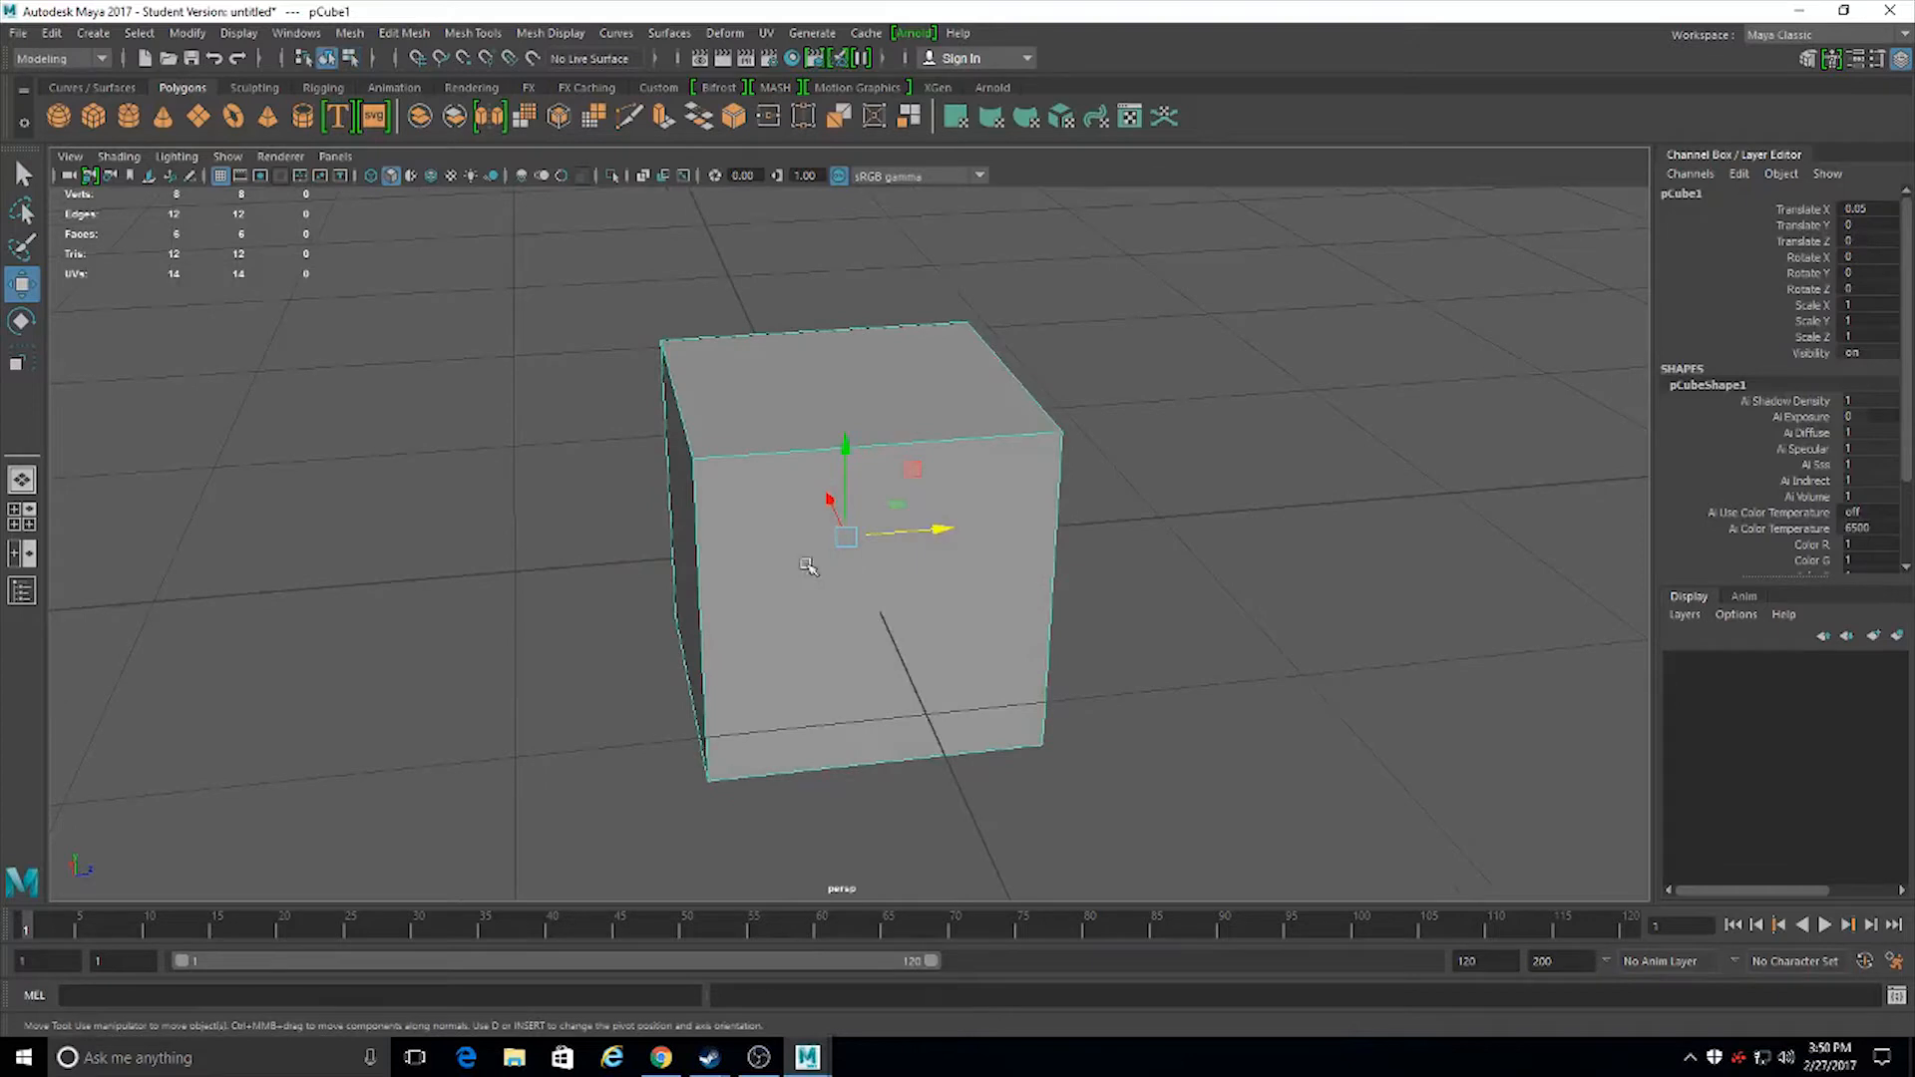
Switch the cube to face mode and lower its top face along the Y axis to flatten the box
right_drag(766, 483, 750, 562)
click(843, 384)
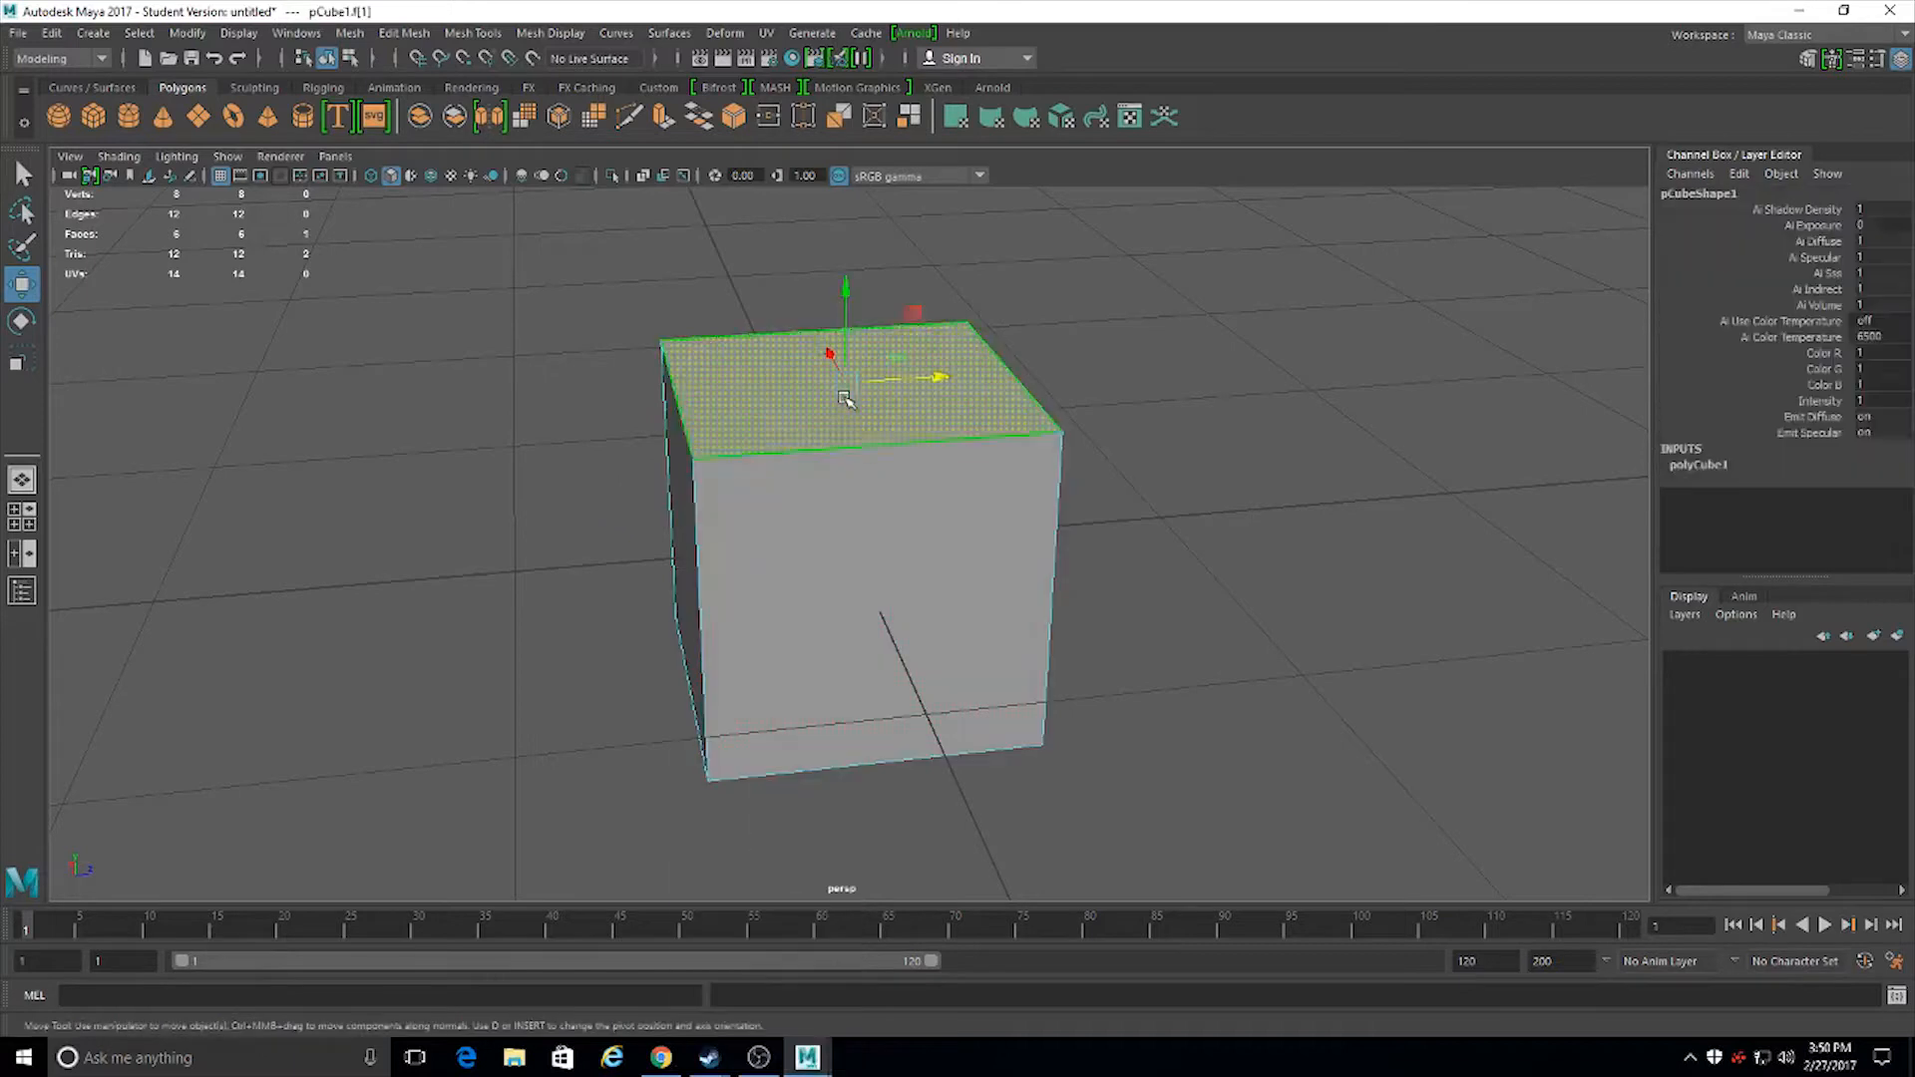
alt+drag(878, 299, 881, 440)
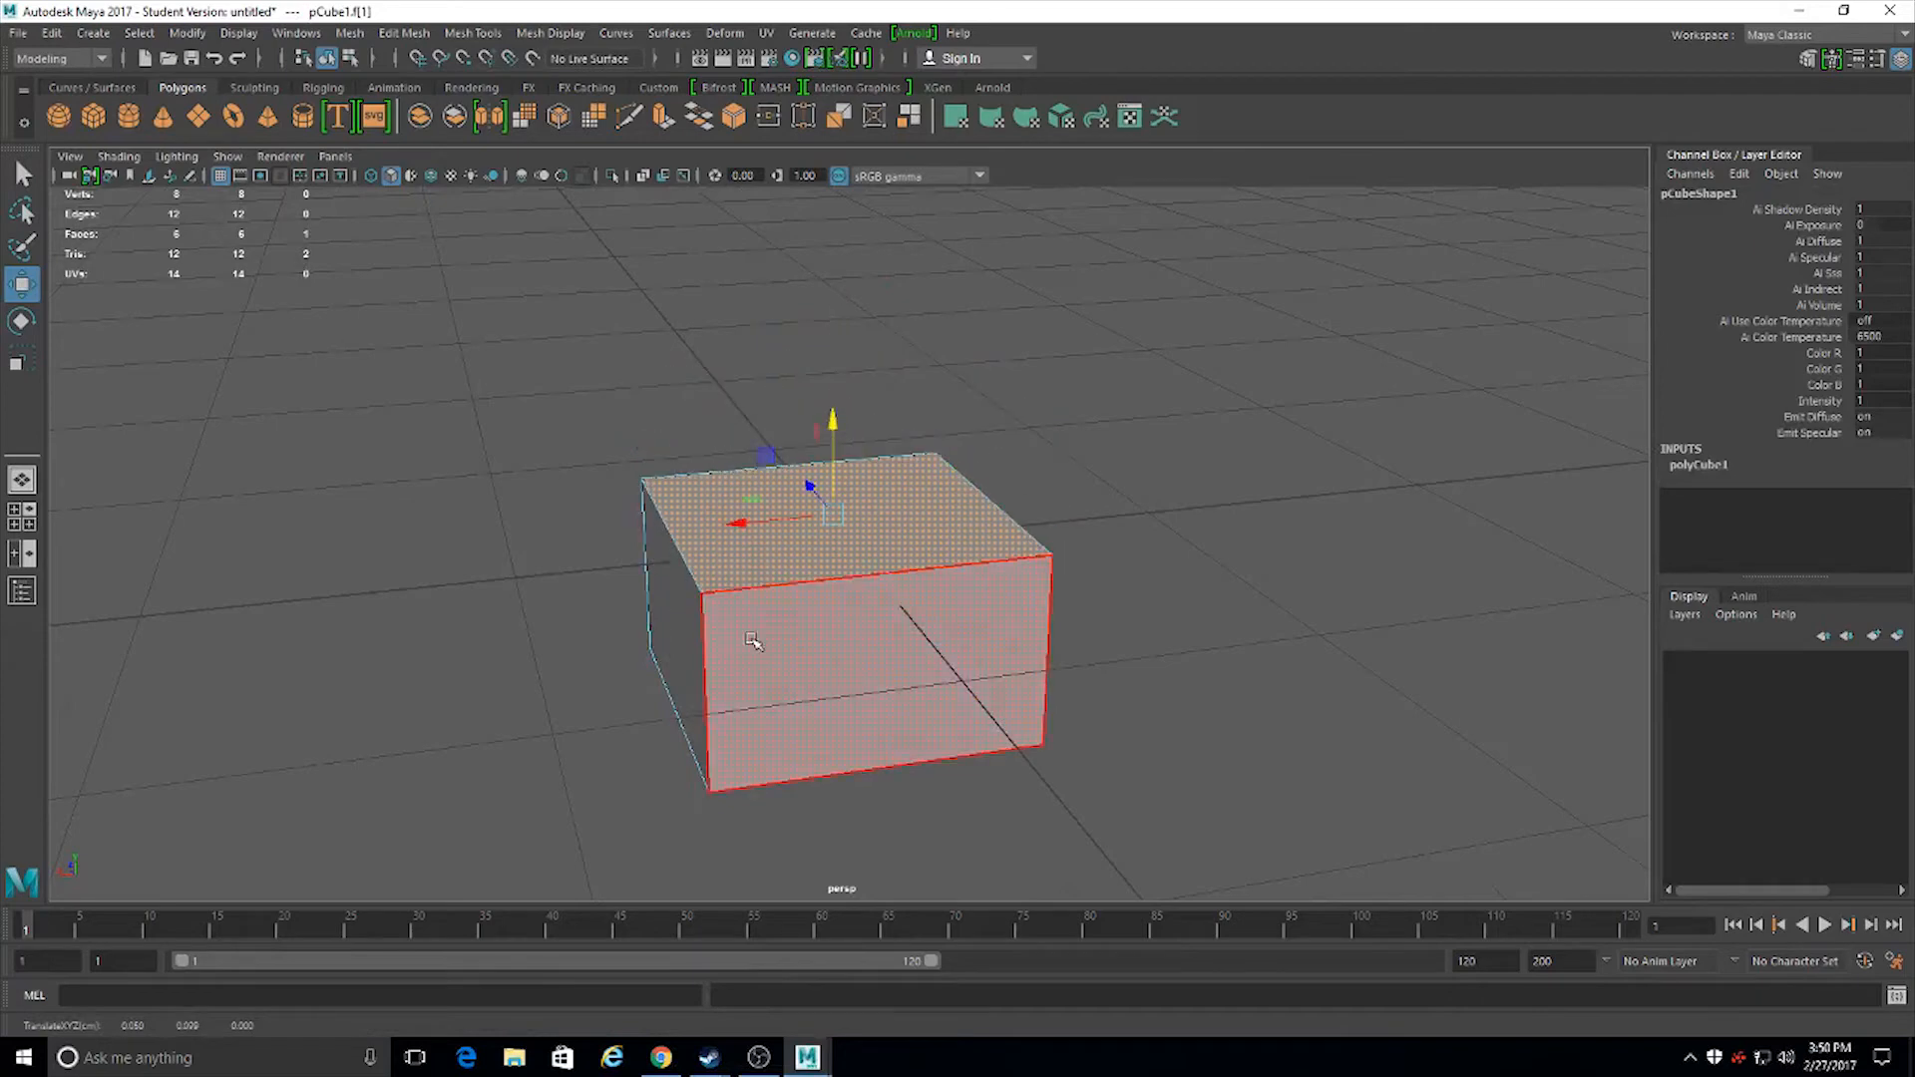
Scale the box's top face inward to about 0.225 and raise it along Y to form a blunt pyramid
click(25, 367)
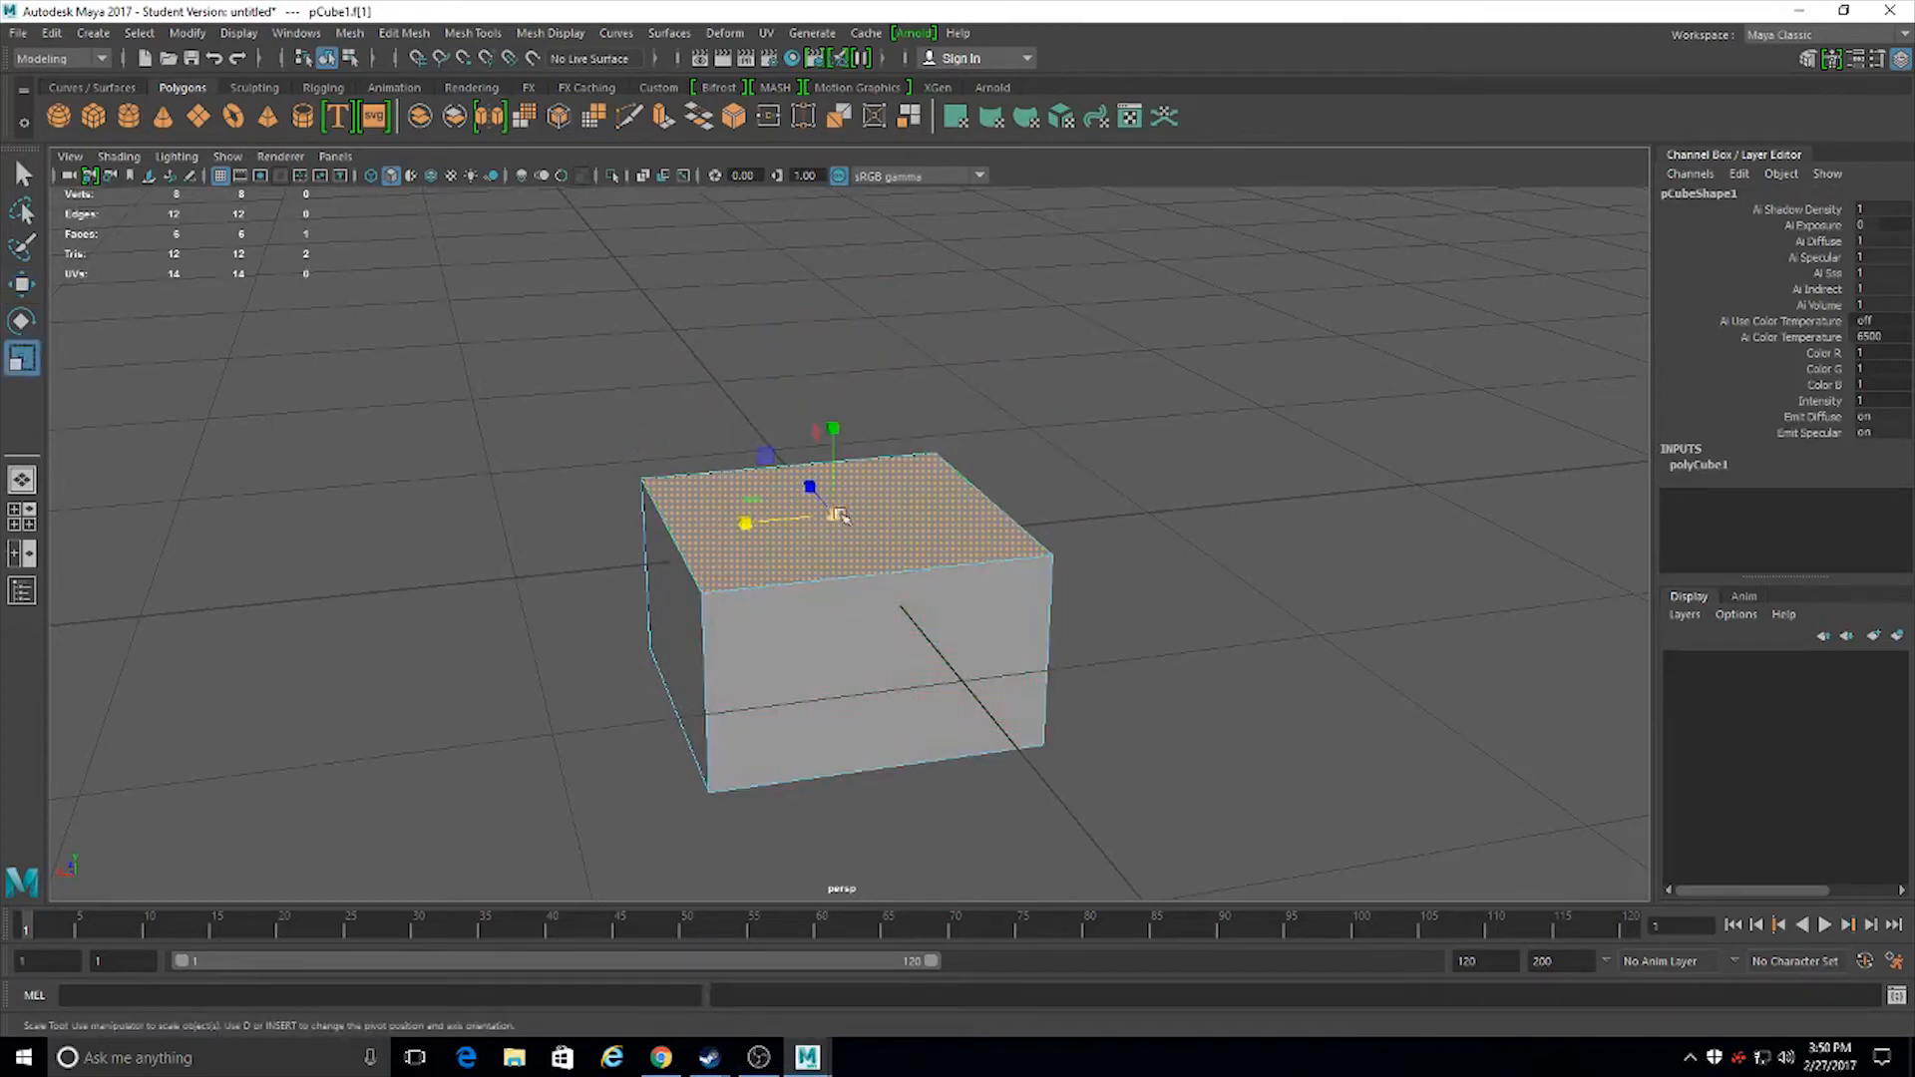
drag(843, 516, 766, 512)
alt+drag(718, 598, 769, 546)
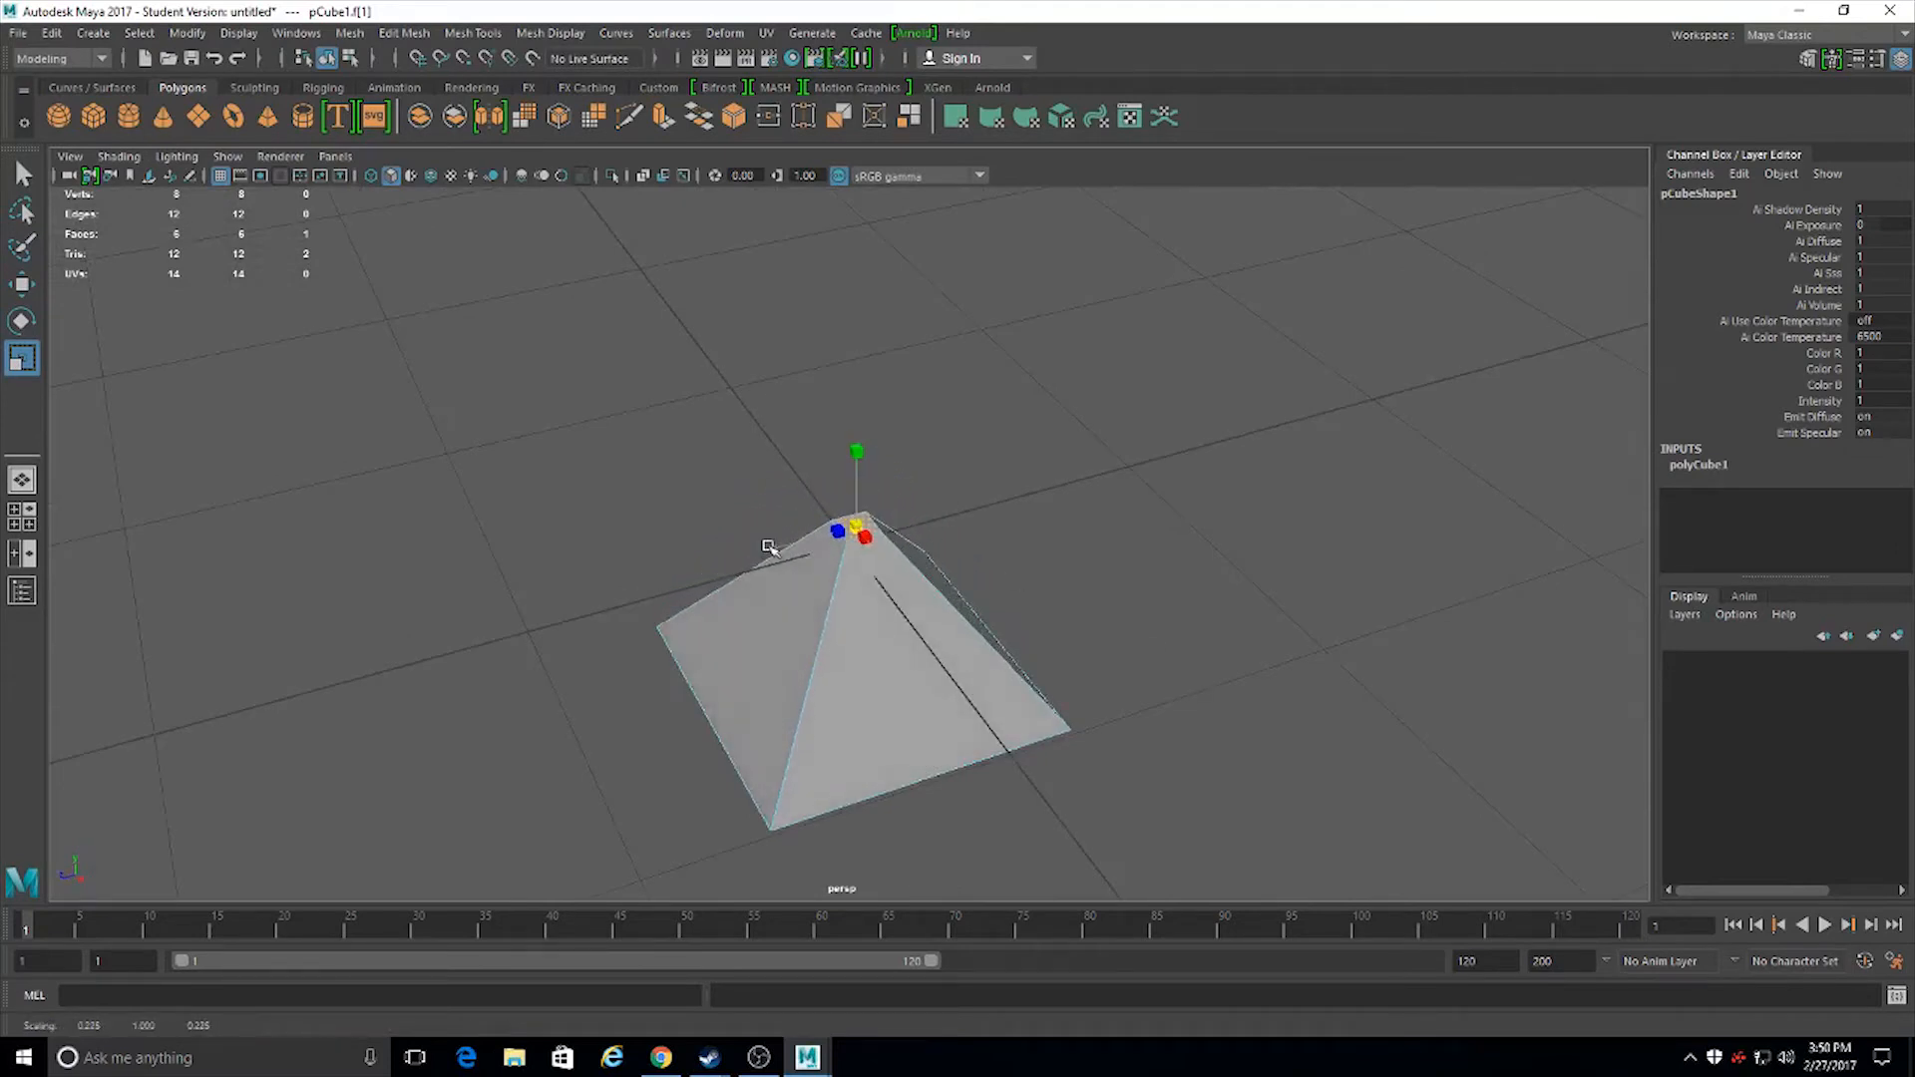
key(w)
drag(857, 441, 858, 424)
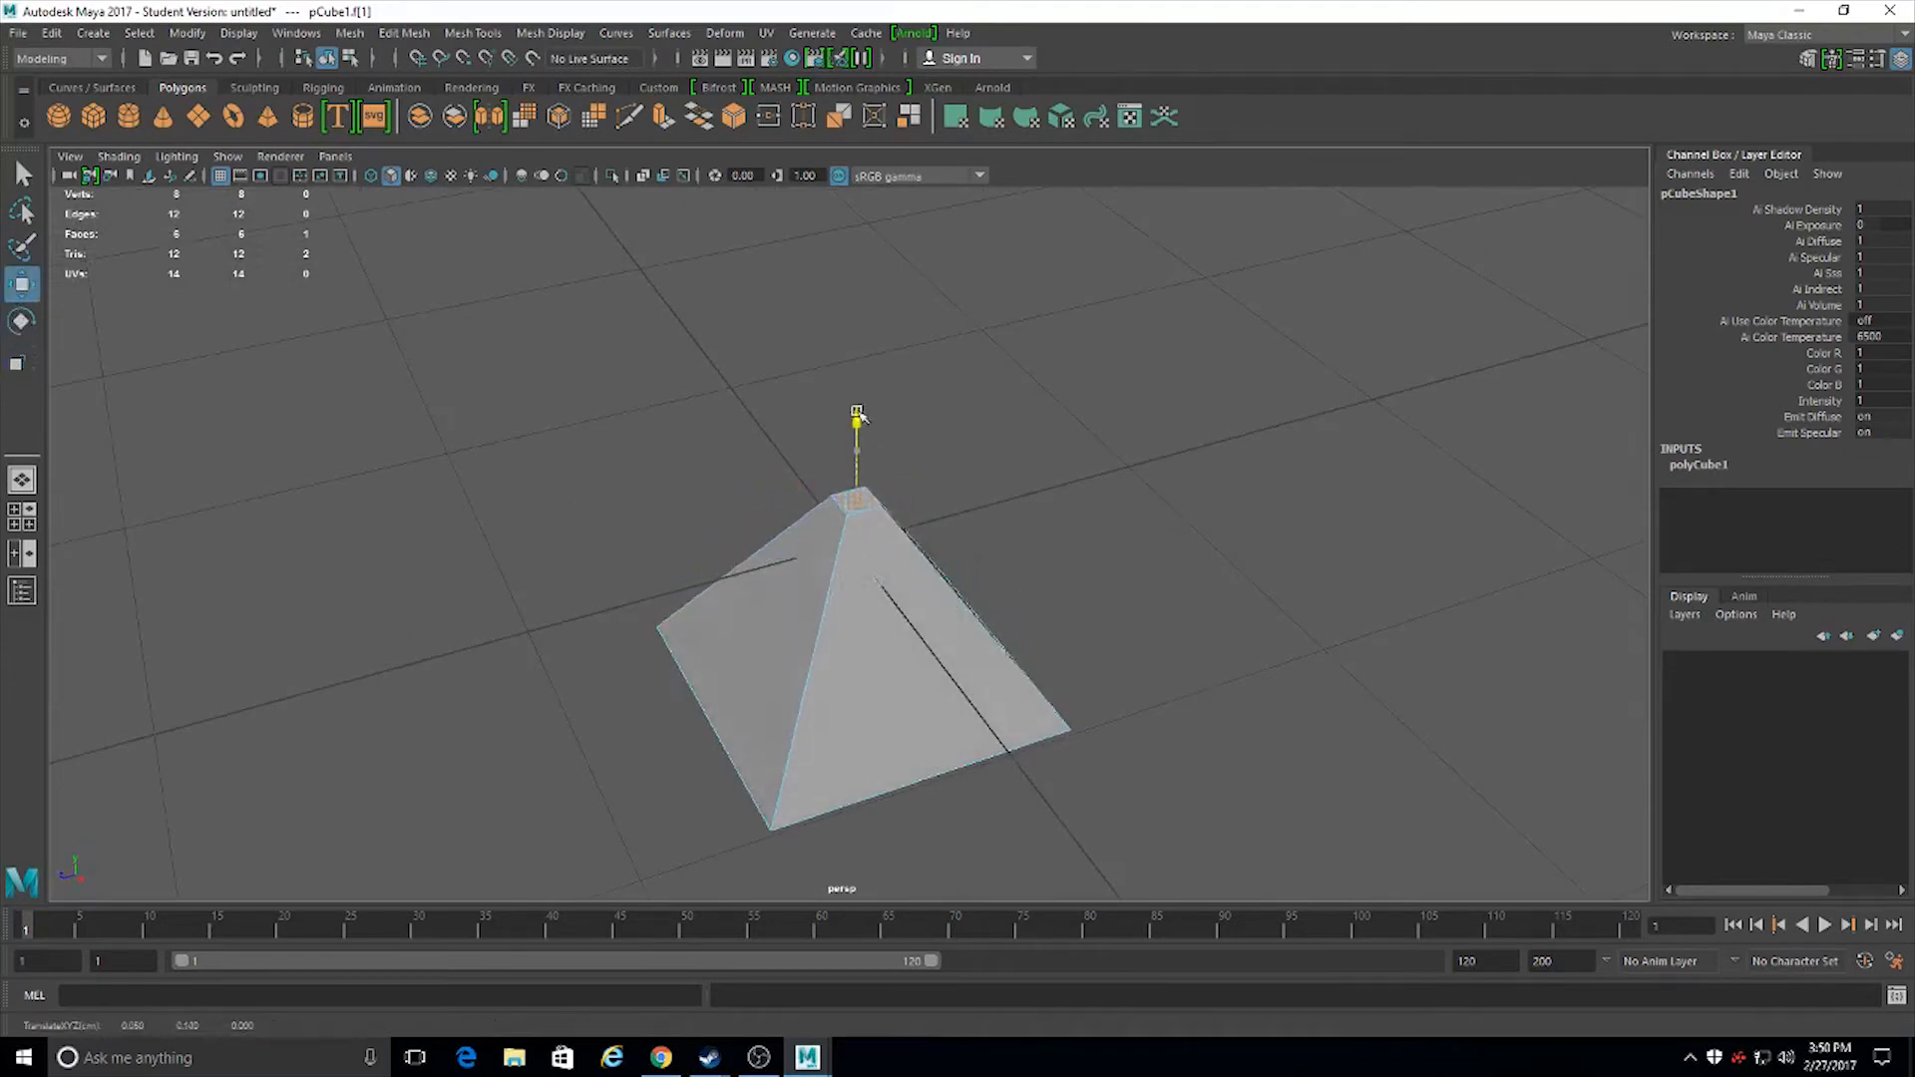
alt+drag(928, 563, 1066, 589)
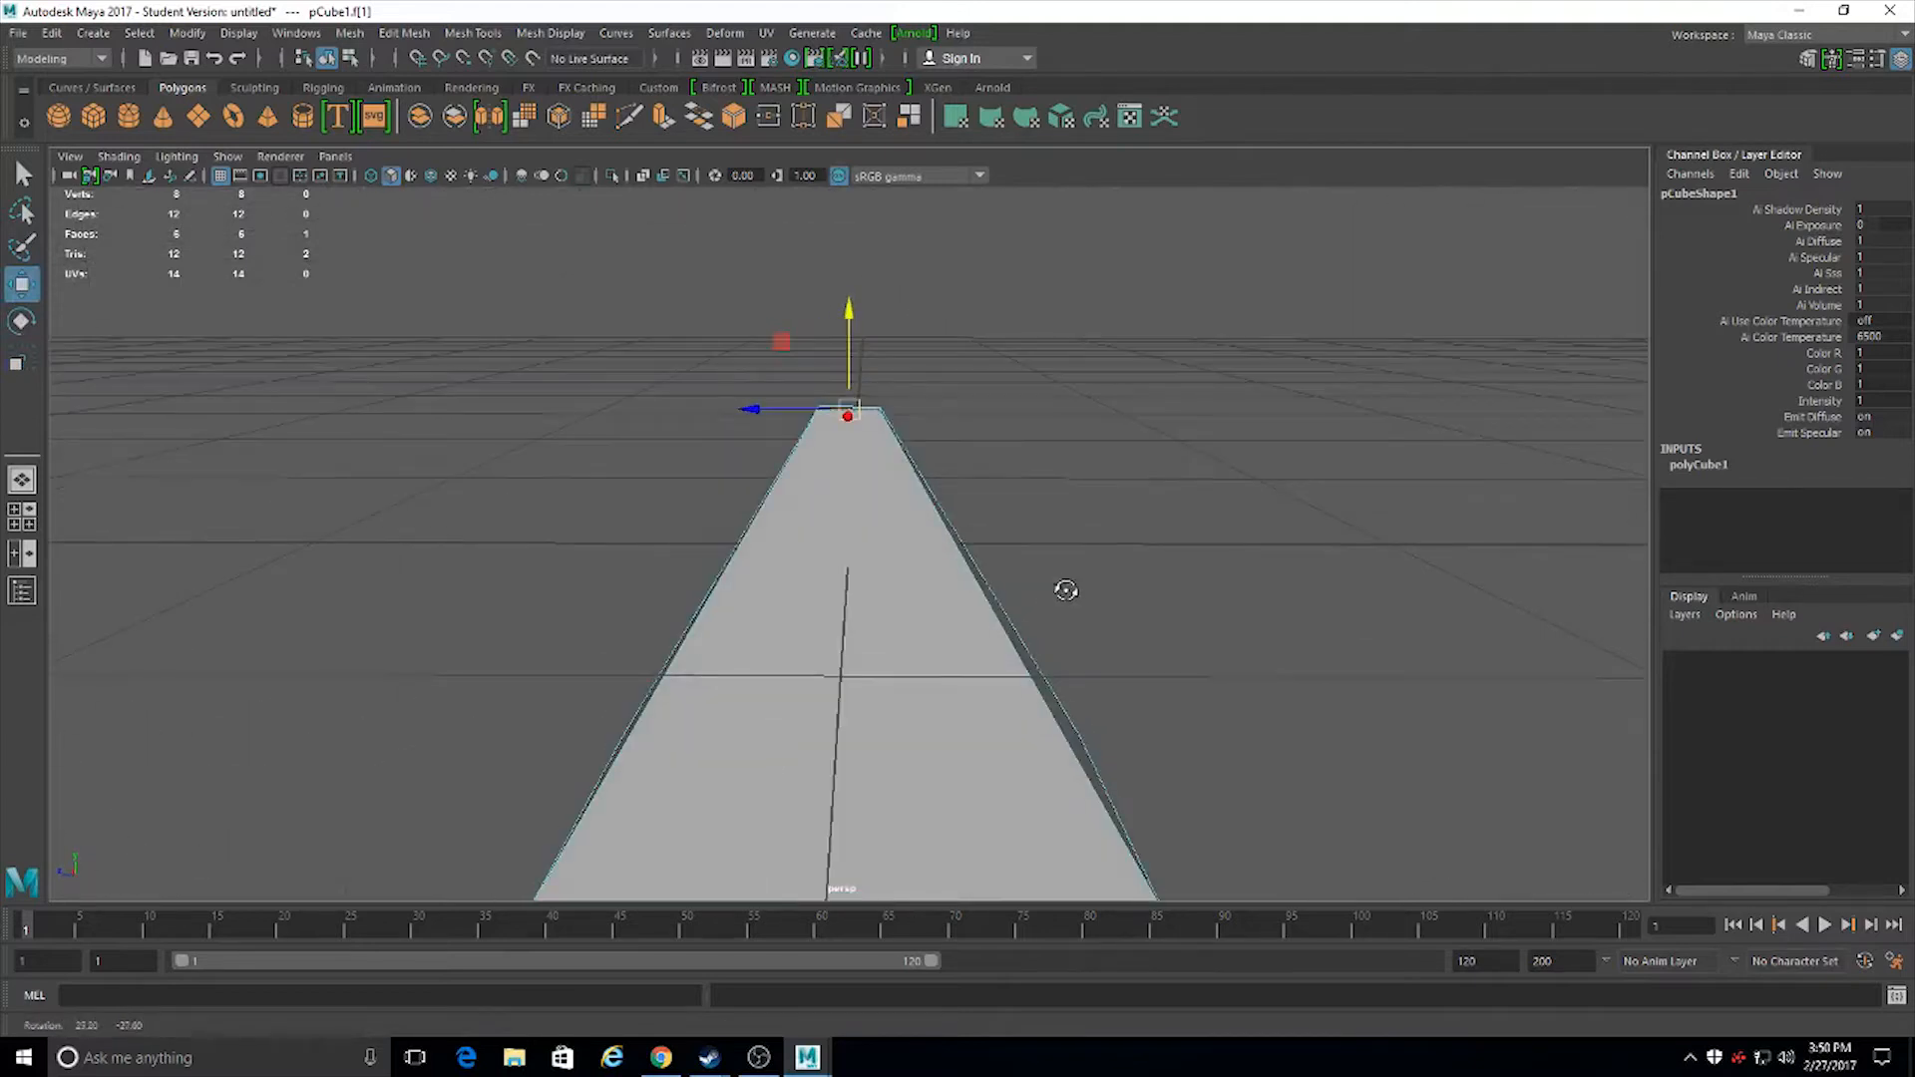
Return the pyramid to object mode, try raising it 1 unit along Y with grid snapping, and undo the move
right_drag(891, 476, 988, 457)
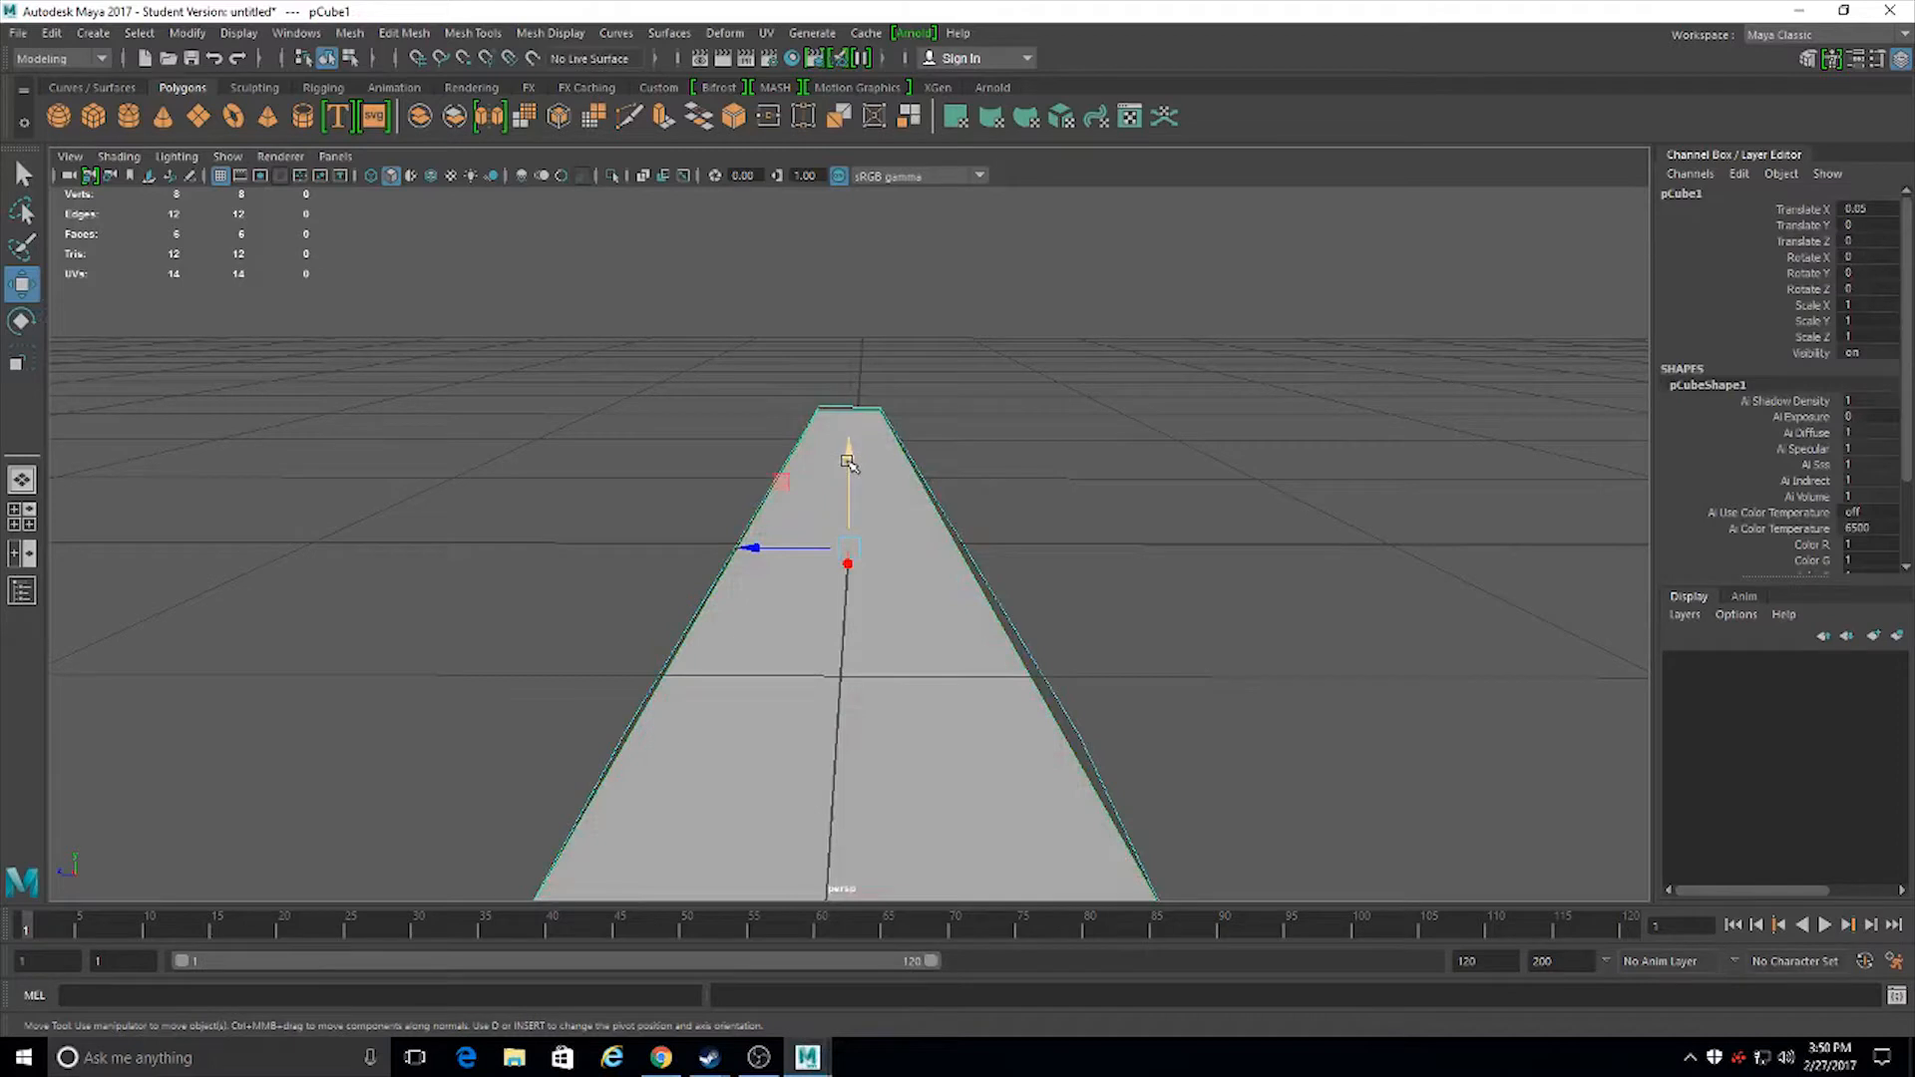
drag(848, 462, 867, 417)
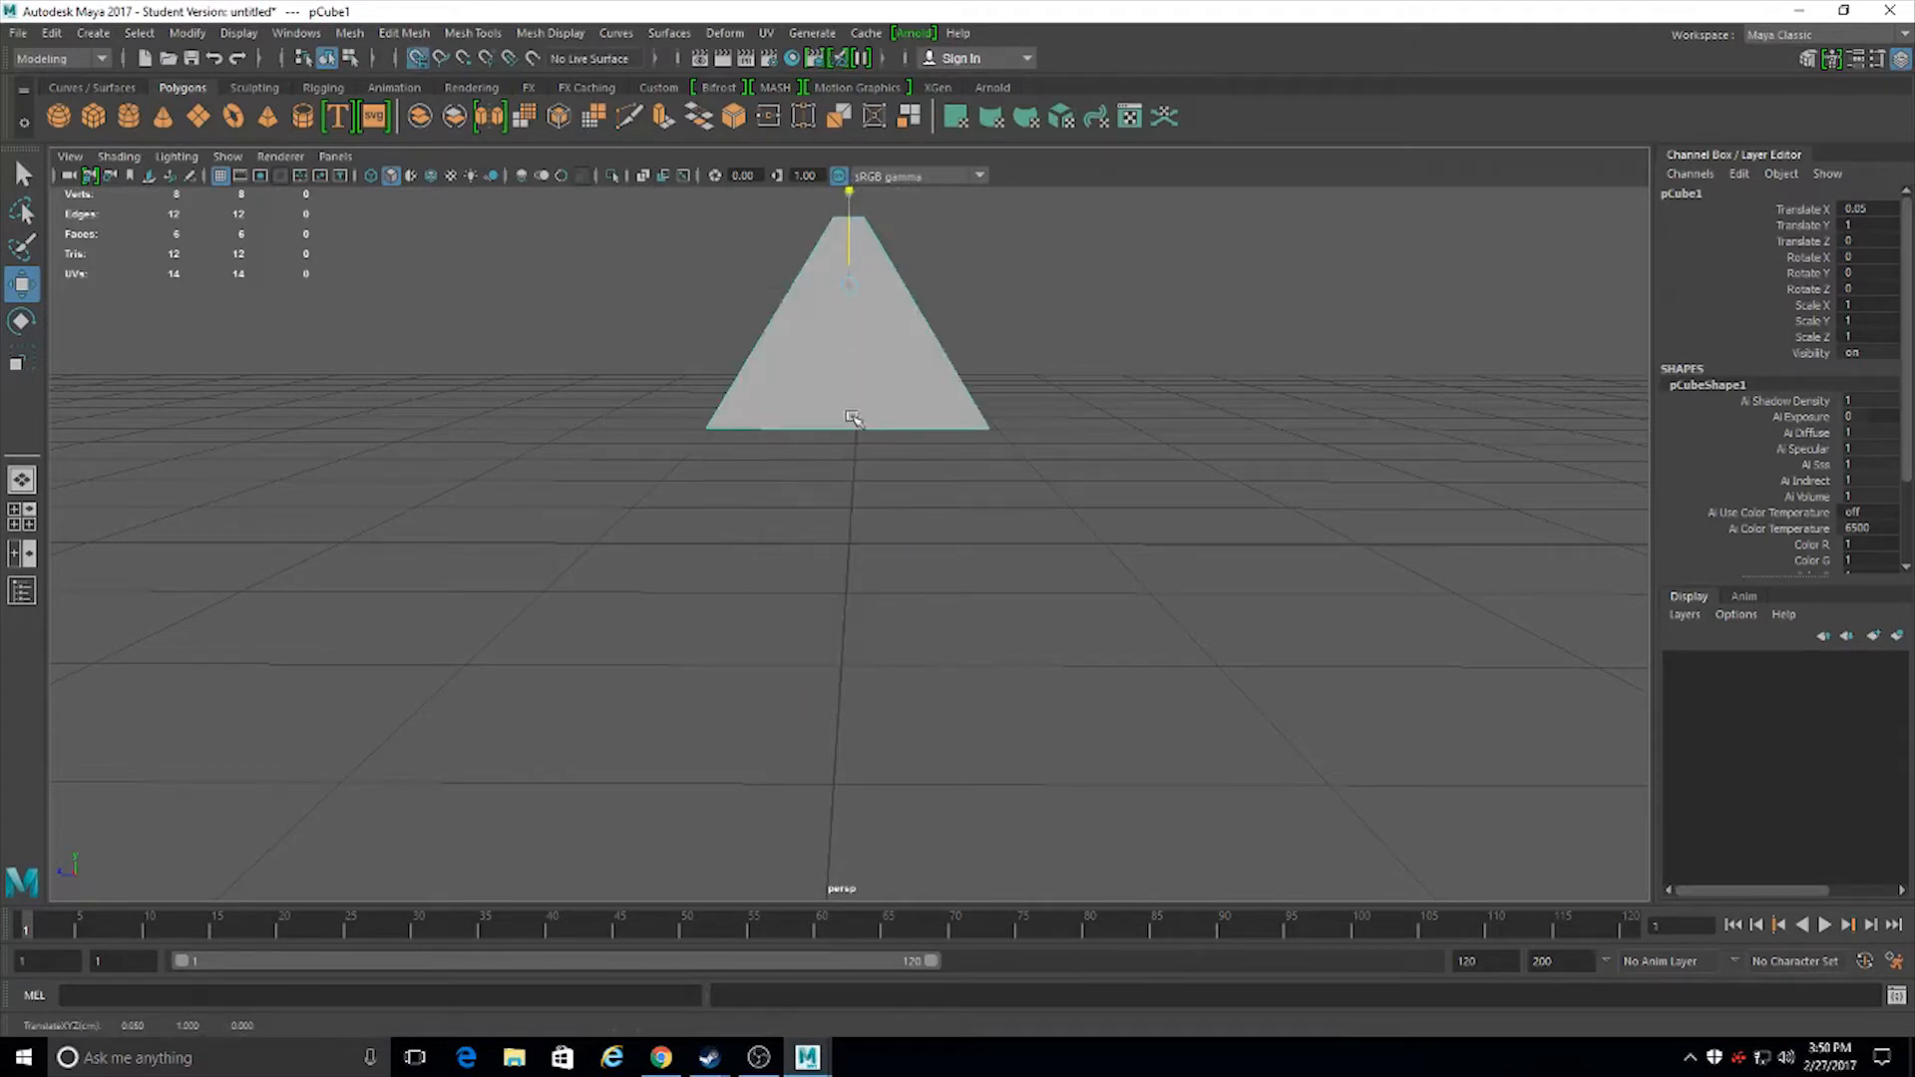
key(ctrl+z)
alt+drag(861, 499, 877, 599)
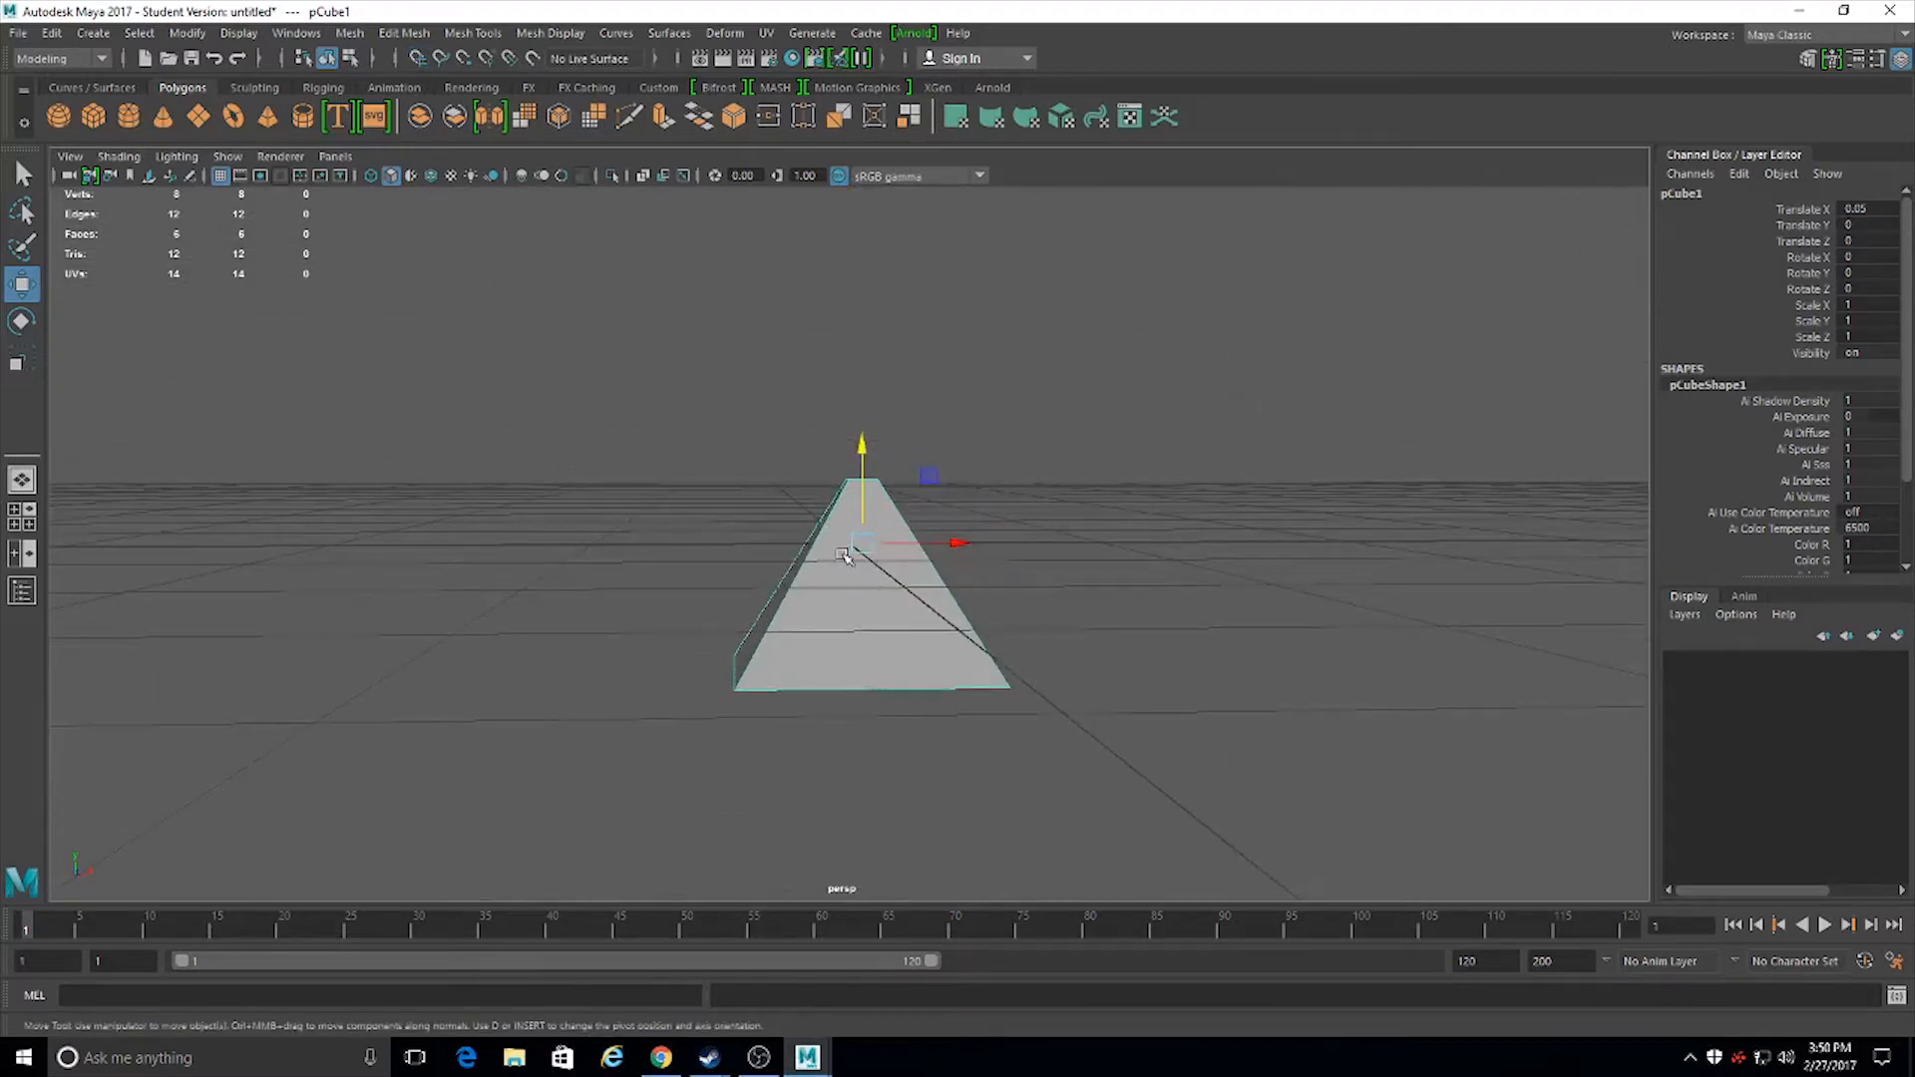
Edit the pyramid's pivot and lower it along the Y axis to near the centre of the base
key(Insert)
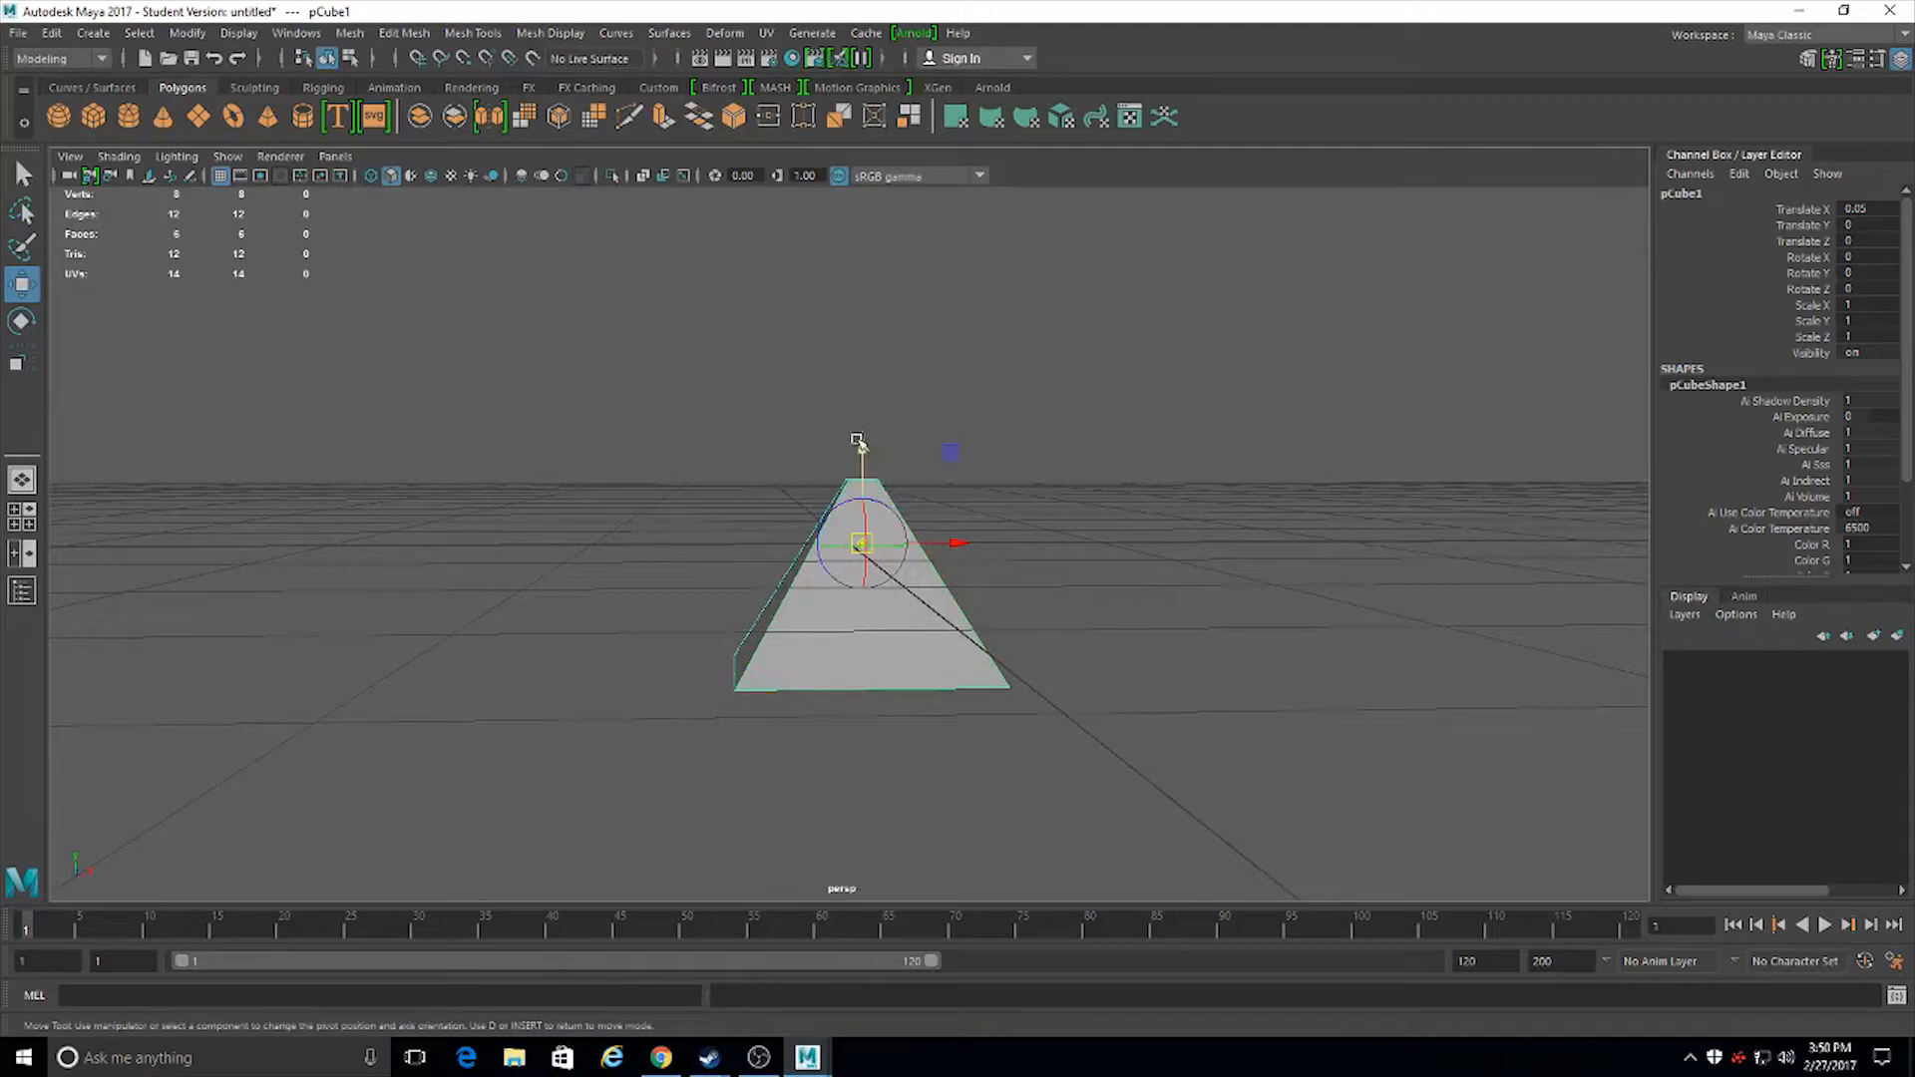
drag(861, 446, 876, 570)
alt+drag(728, 672, 612, 706)
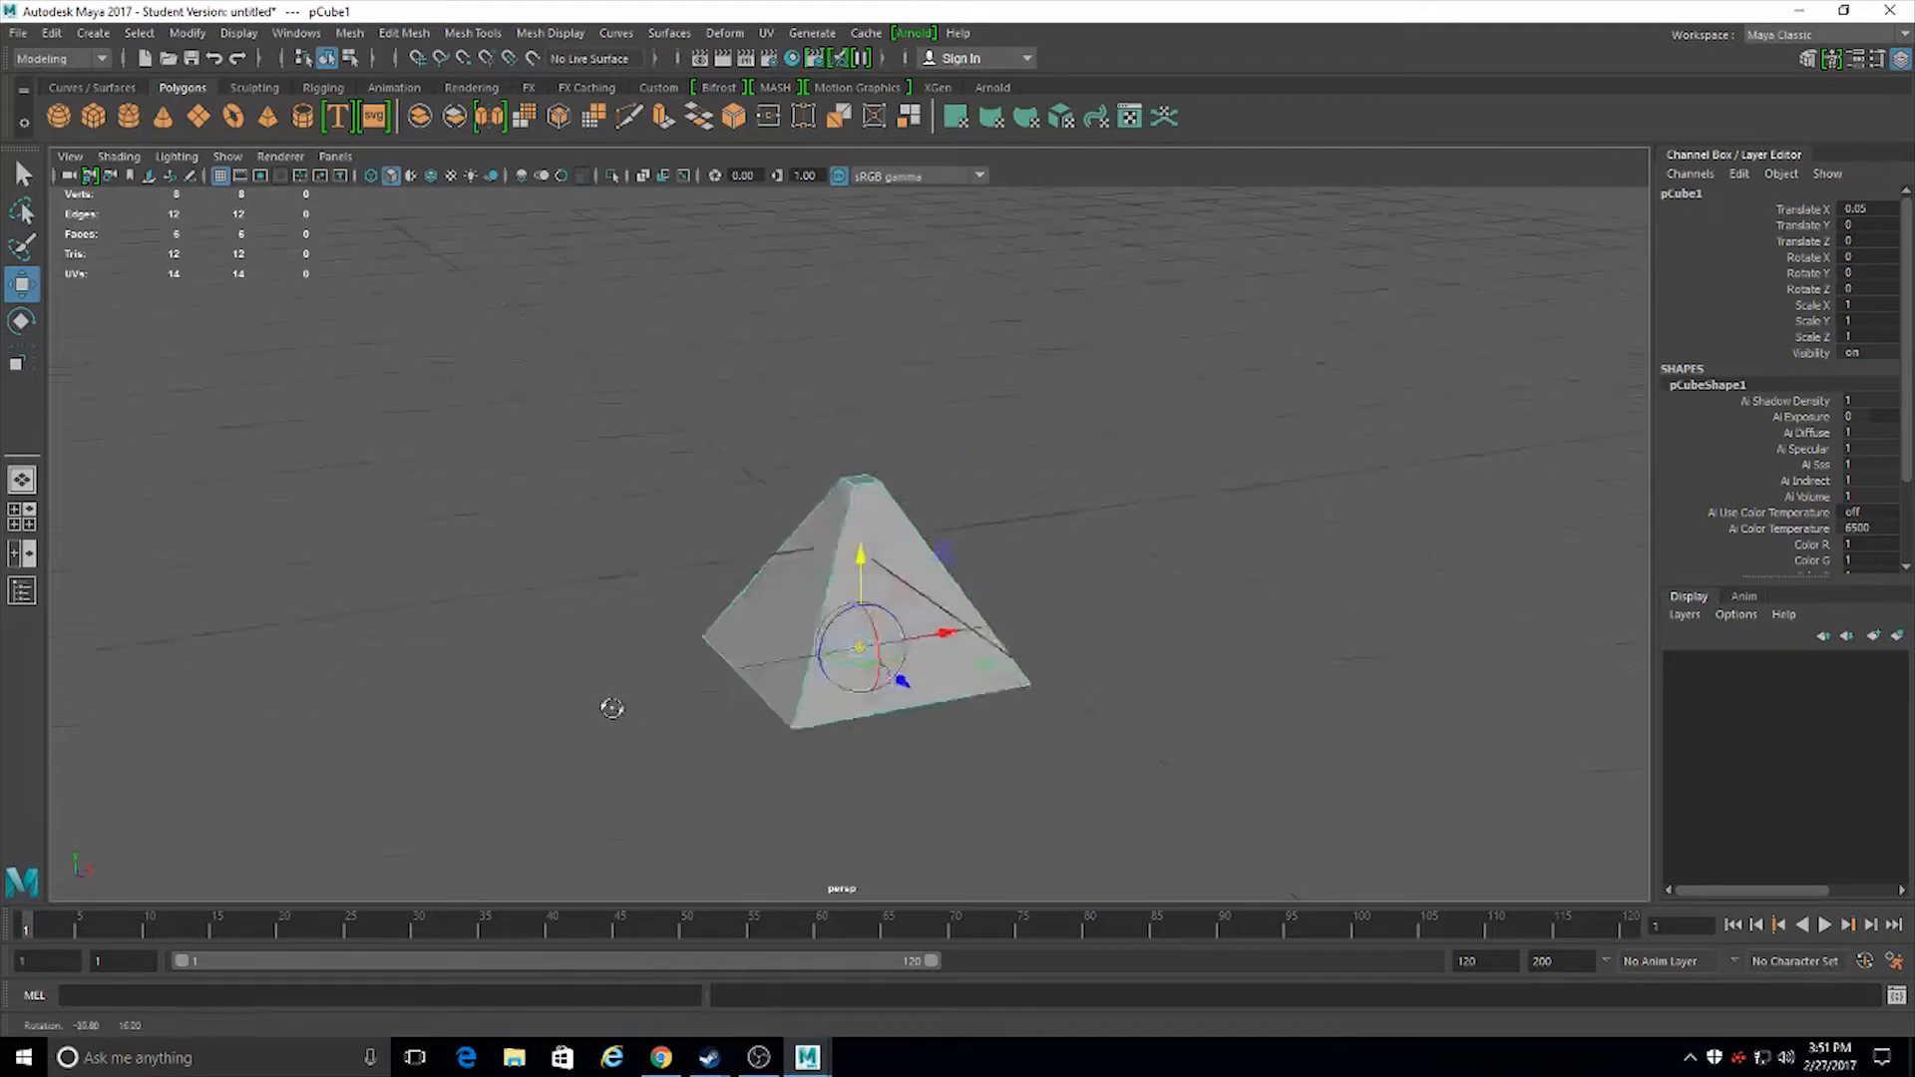
alt+drag(891, 562, 866, 549)
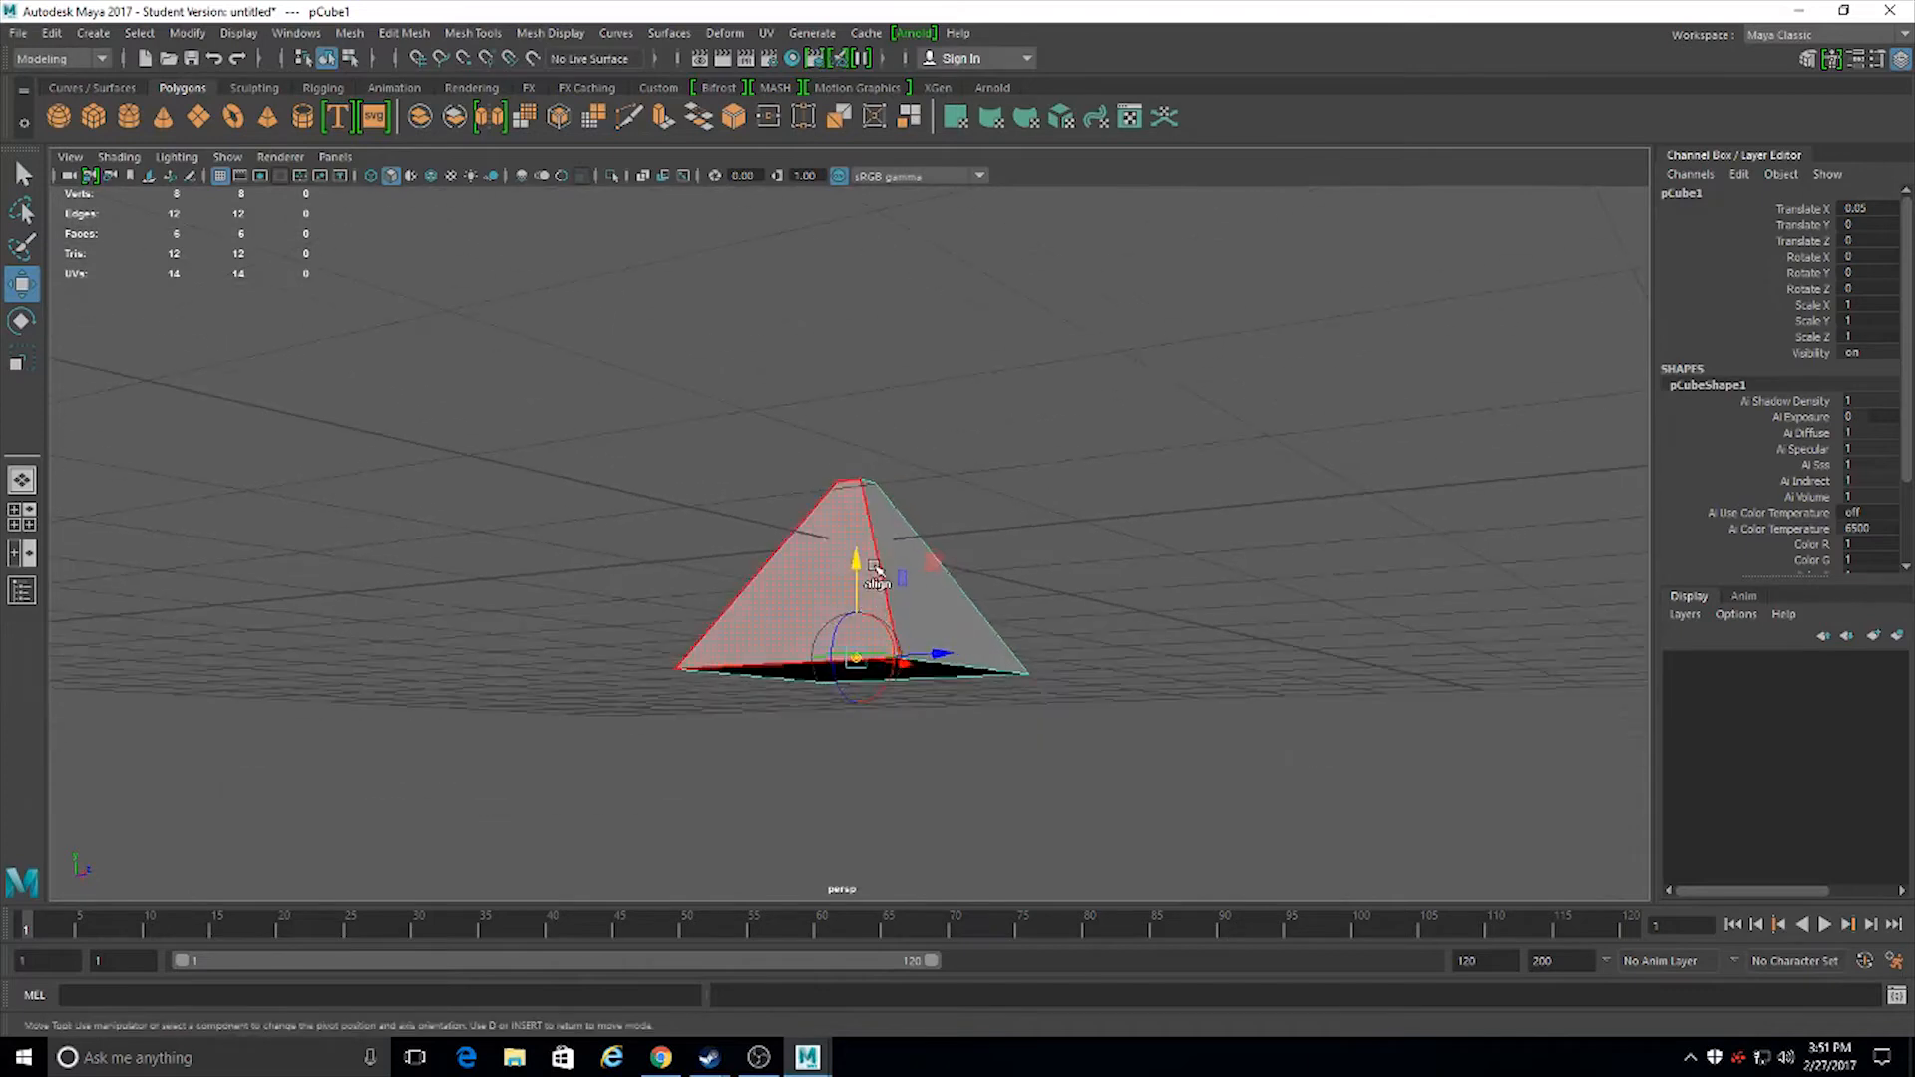
alt+right_drag(862, 545, 973, 829)
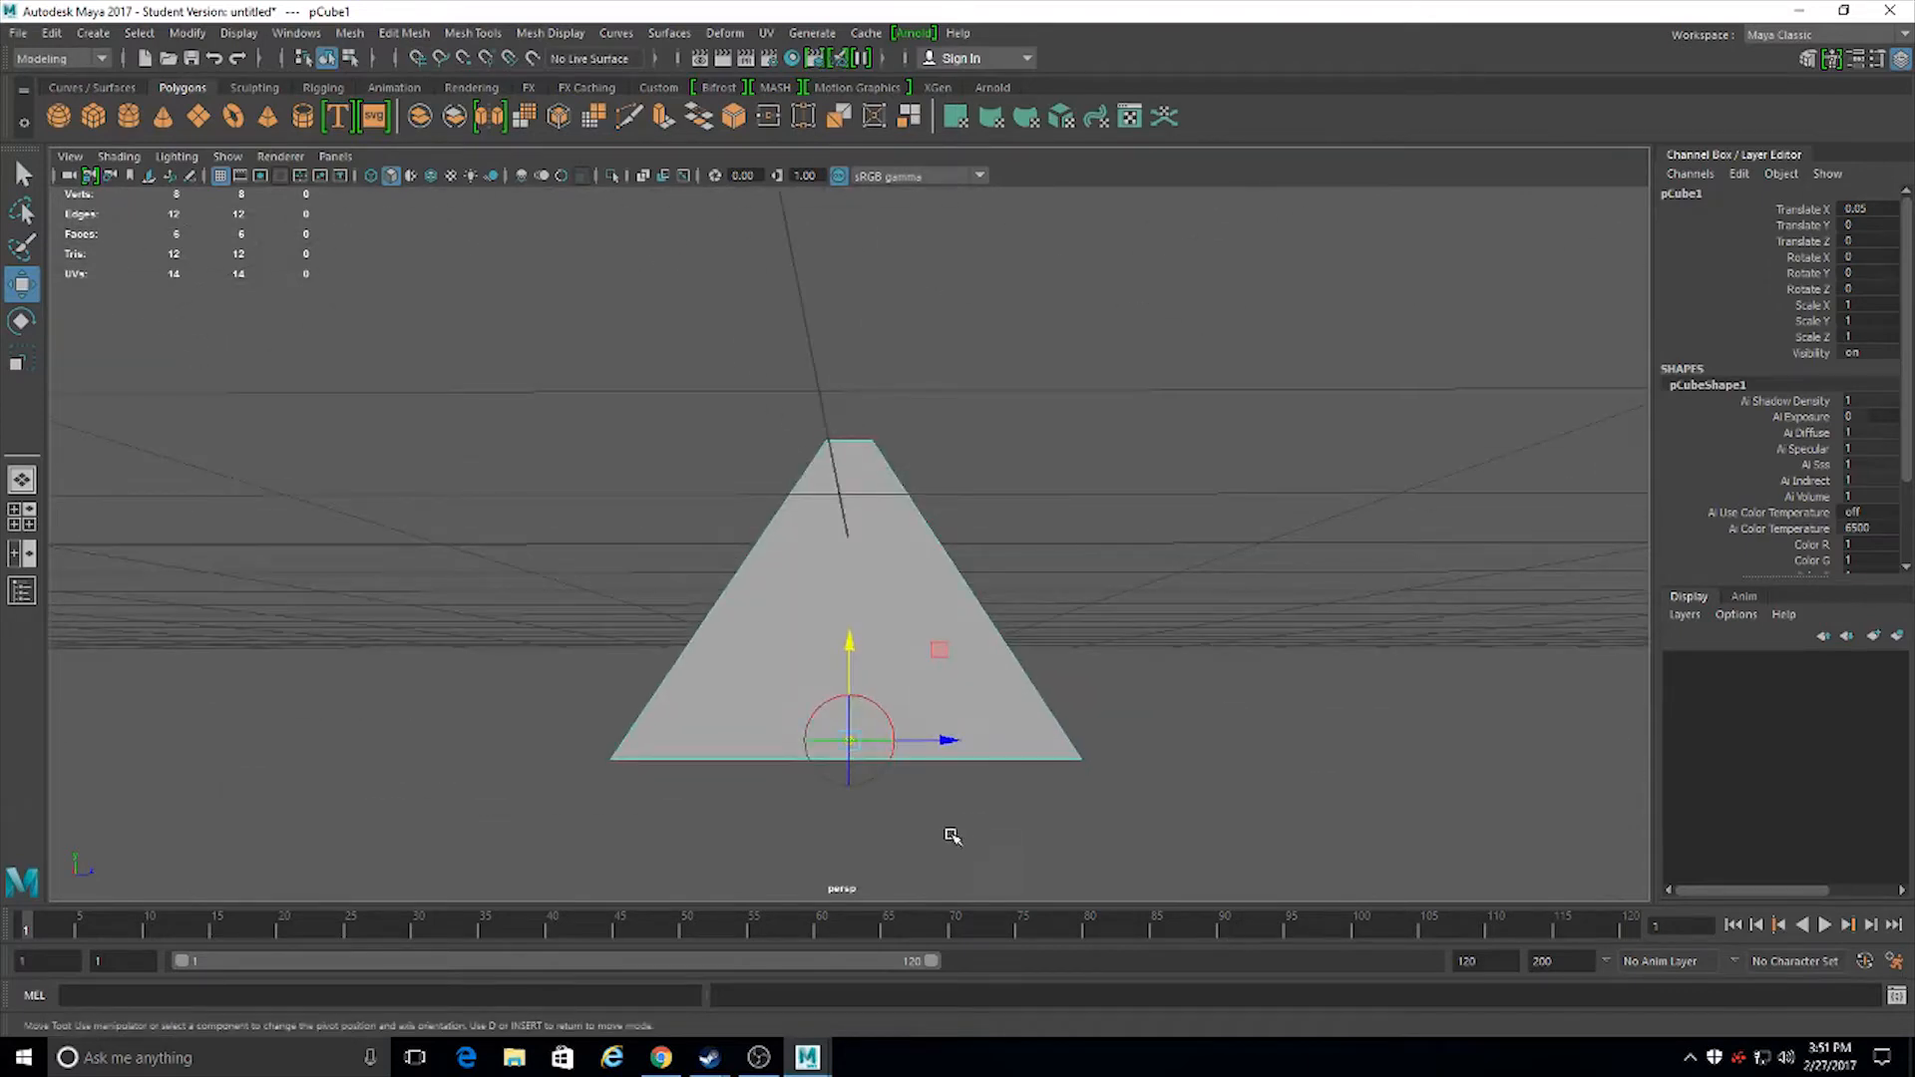
Examine the pyramid in the four-view layout, enlarging it in the side and front views, and maximize the top view
key(space)
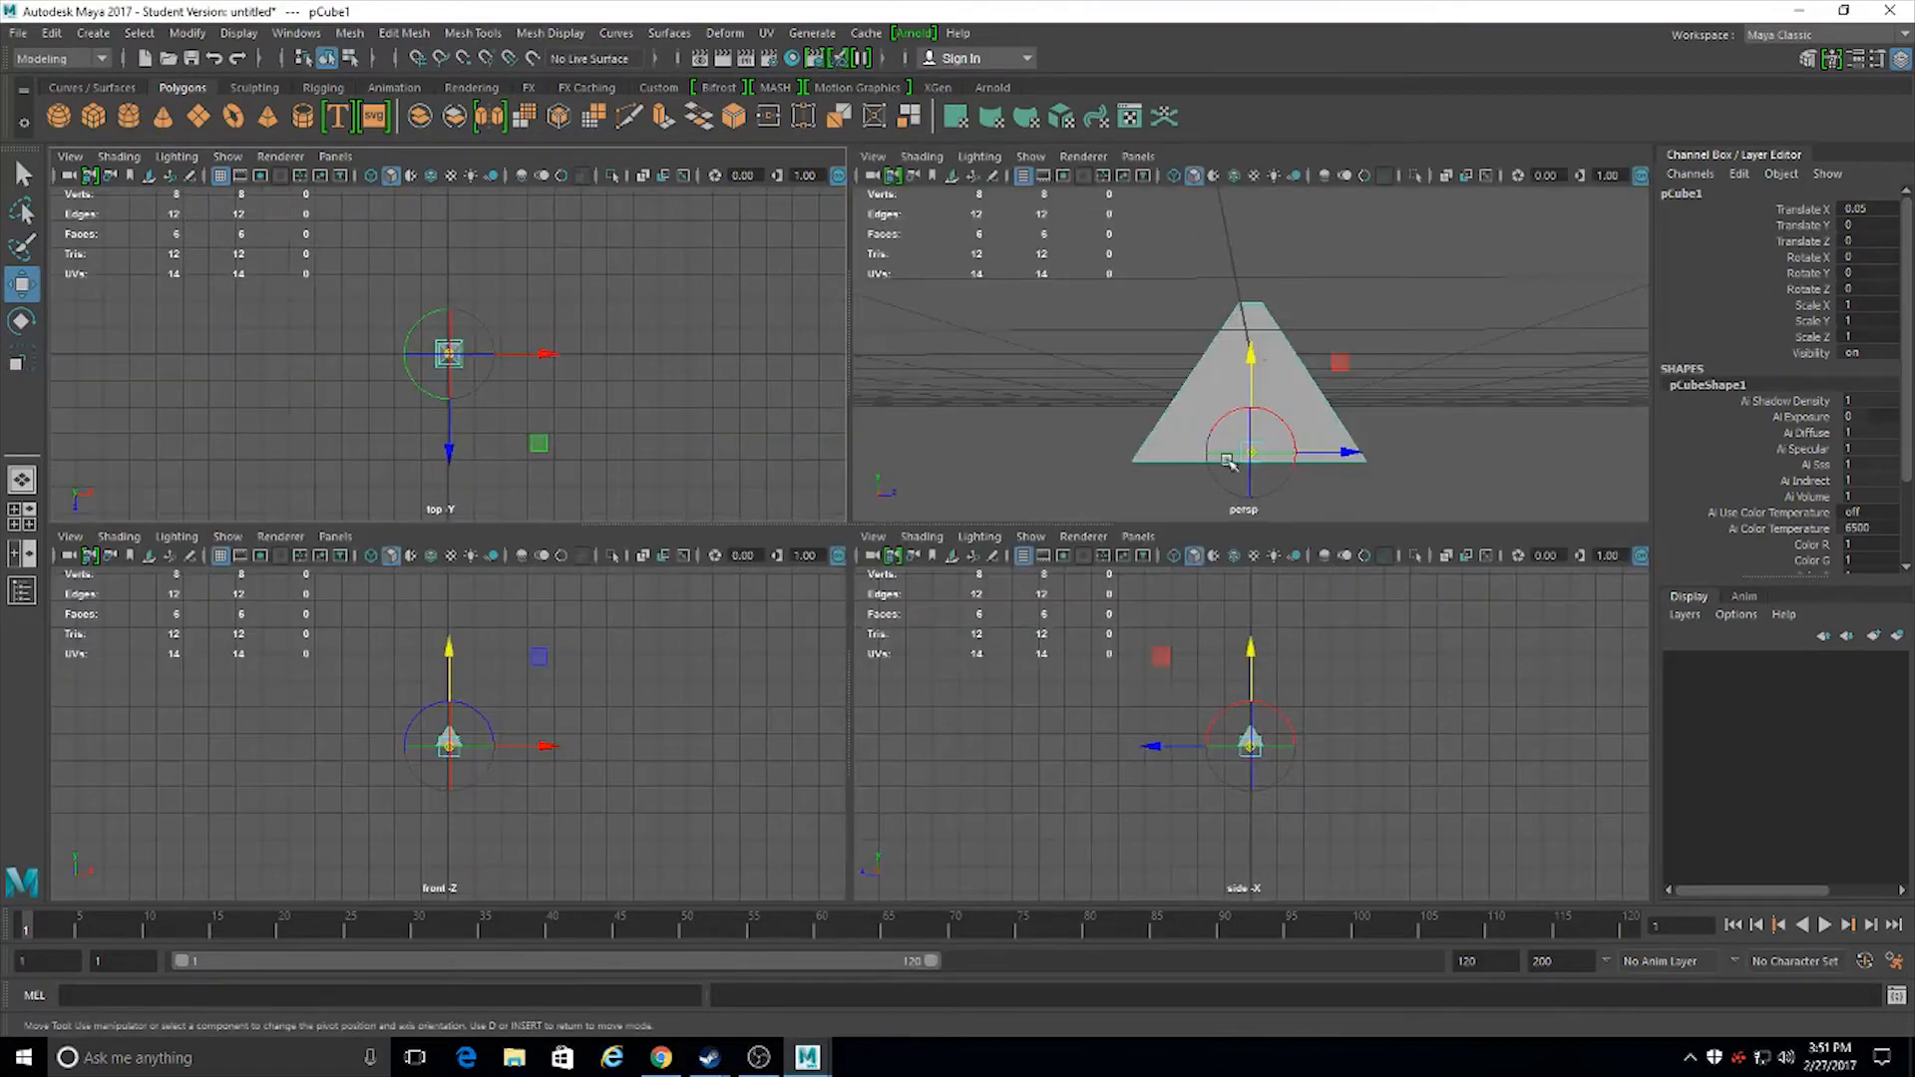
alt+drag(1118, 815, 1184, 812)
alt+right_drag(1071, 731, 1327, 698)
alt+right_drag(454, 639, 529, 698)
alt+right_drag(457, 397, 537, 444)
scroll(579, 399, down, 5)
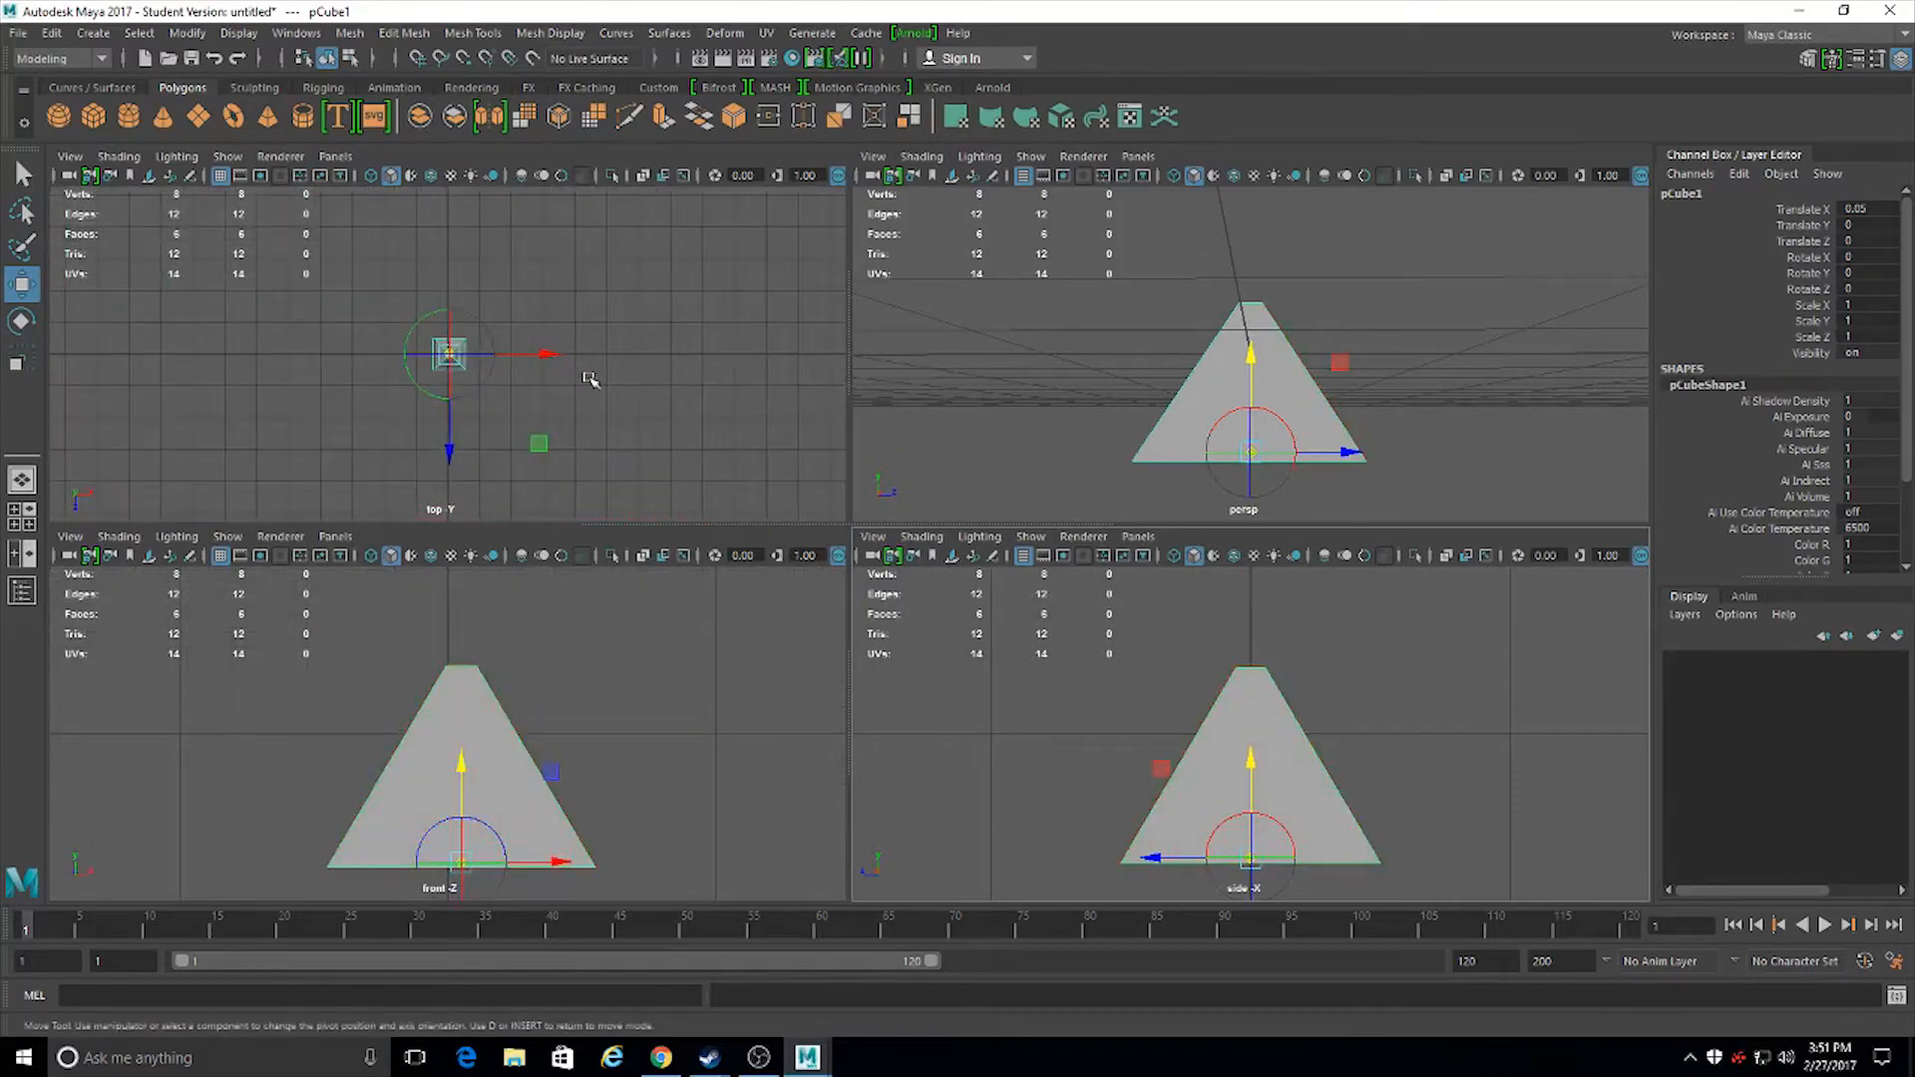
key(space)
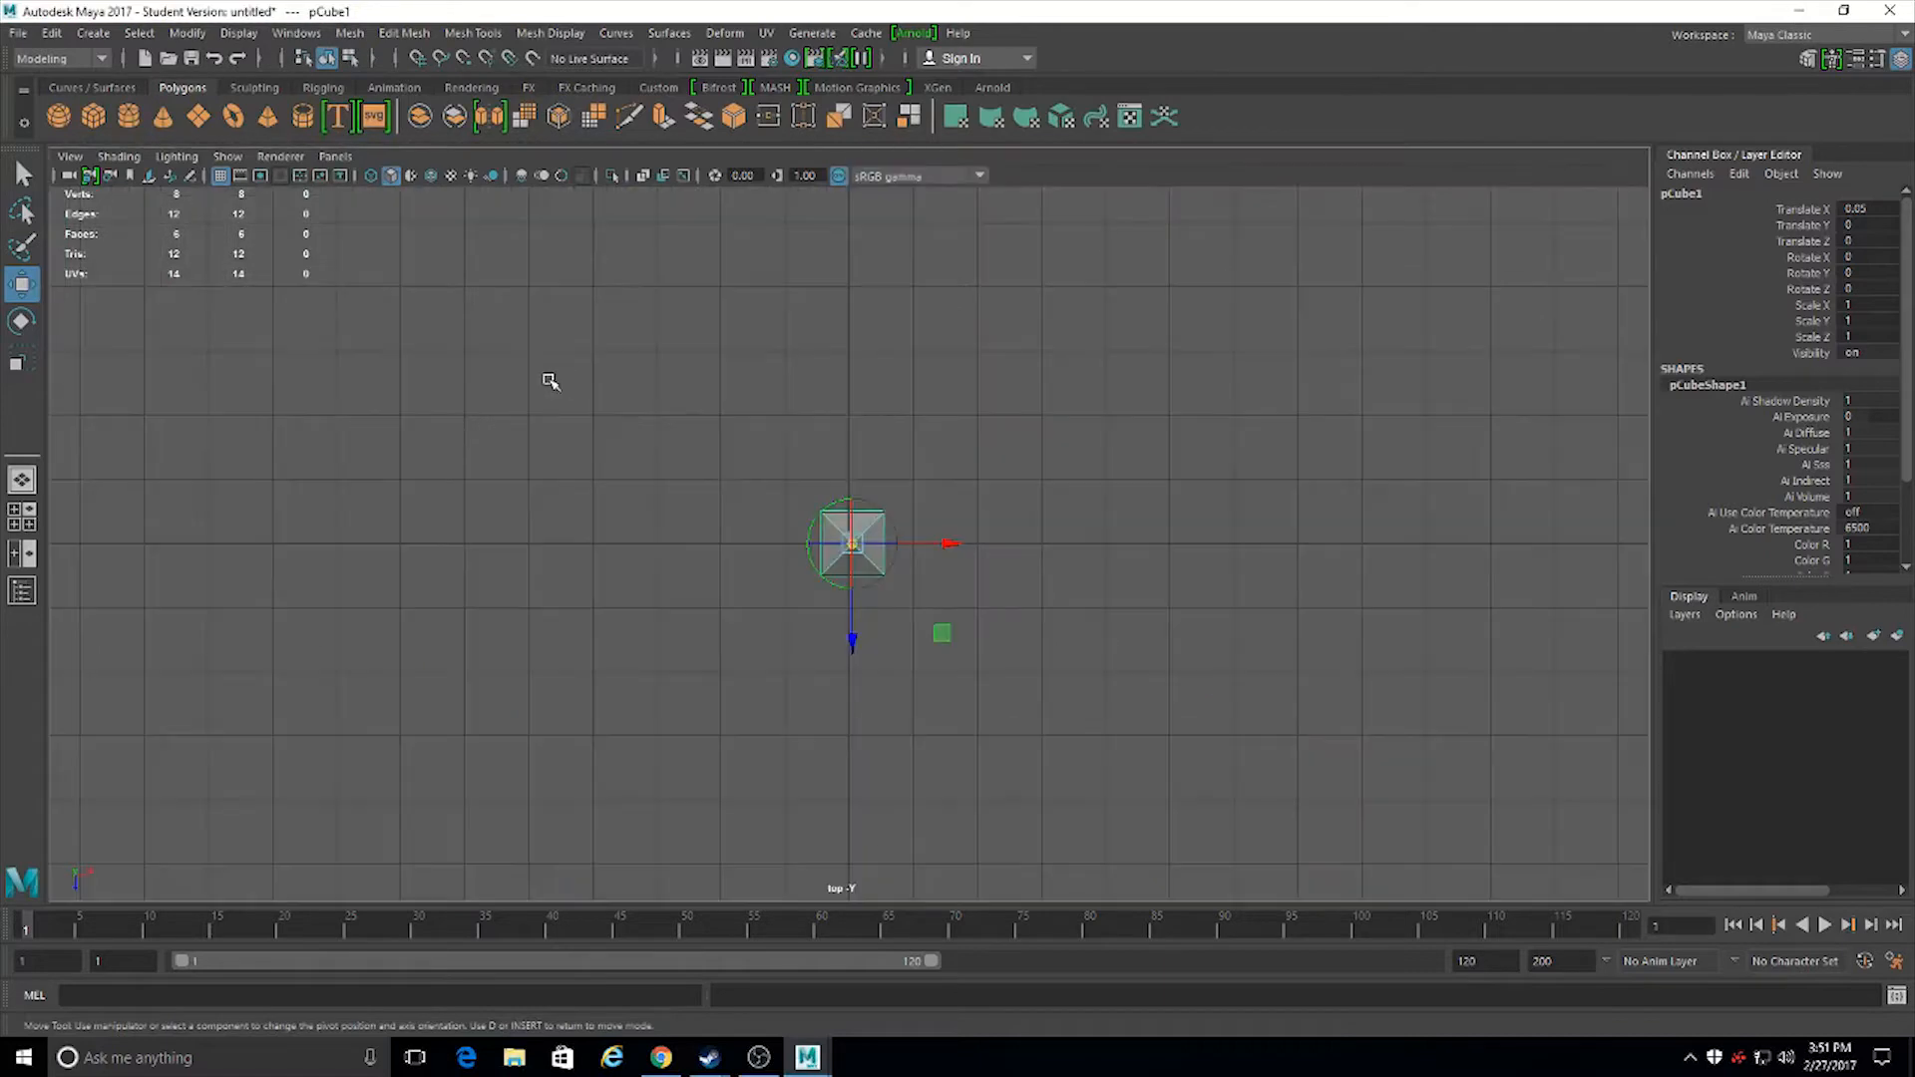
Examine the hotbox over the top view, including its camera view choices and the Windows commands
key(space)
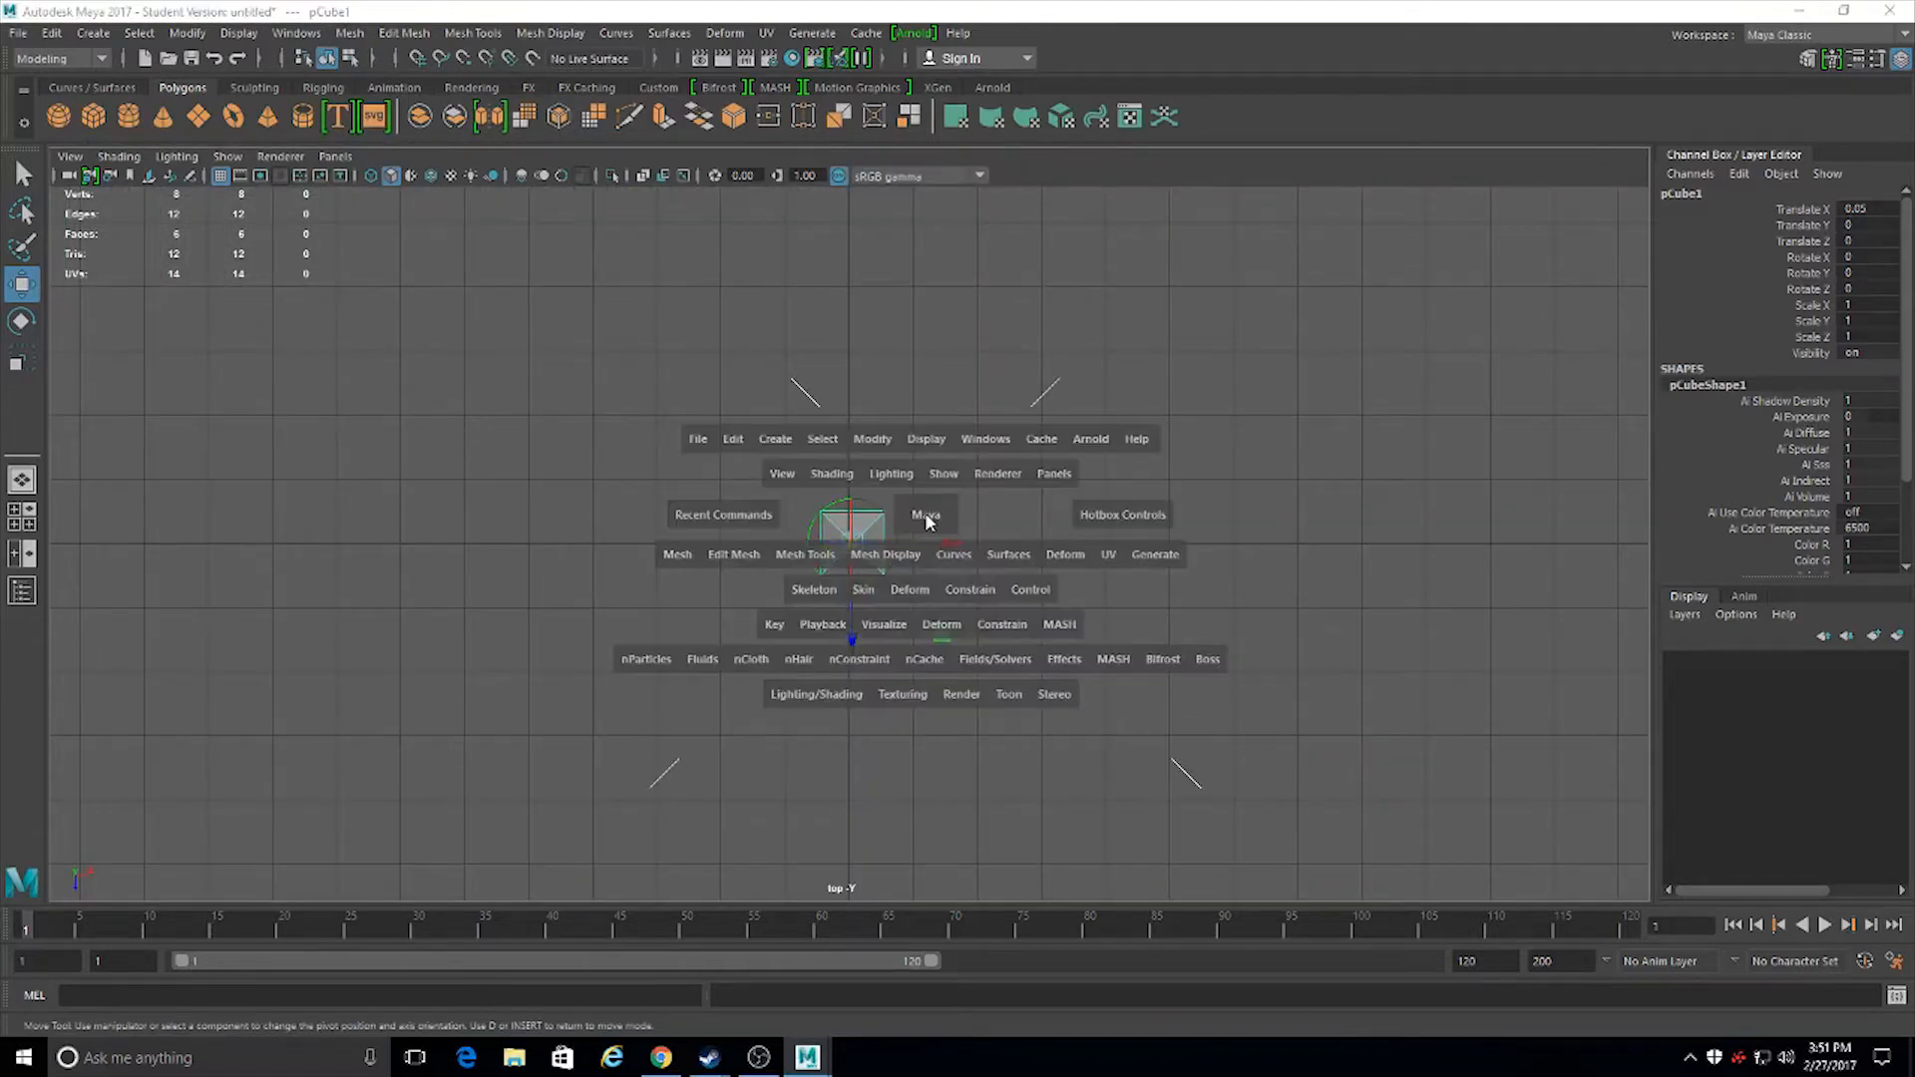
click(926, 519)
mouse_move(926, 520)
mouse_down()
mouse_move(903, 504)
mouse_move(893, 534)
mouse_move(928, 499)
mouse_move(990, 509)
mouse_move(926, 543)
mouse_move(887, 499)
mouse_move(962, 499)
mouse_move(927, 515)
mouse_up()
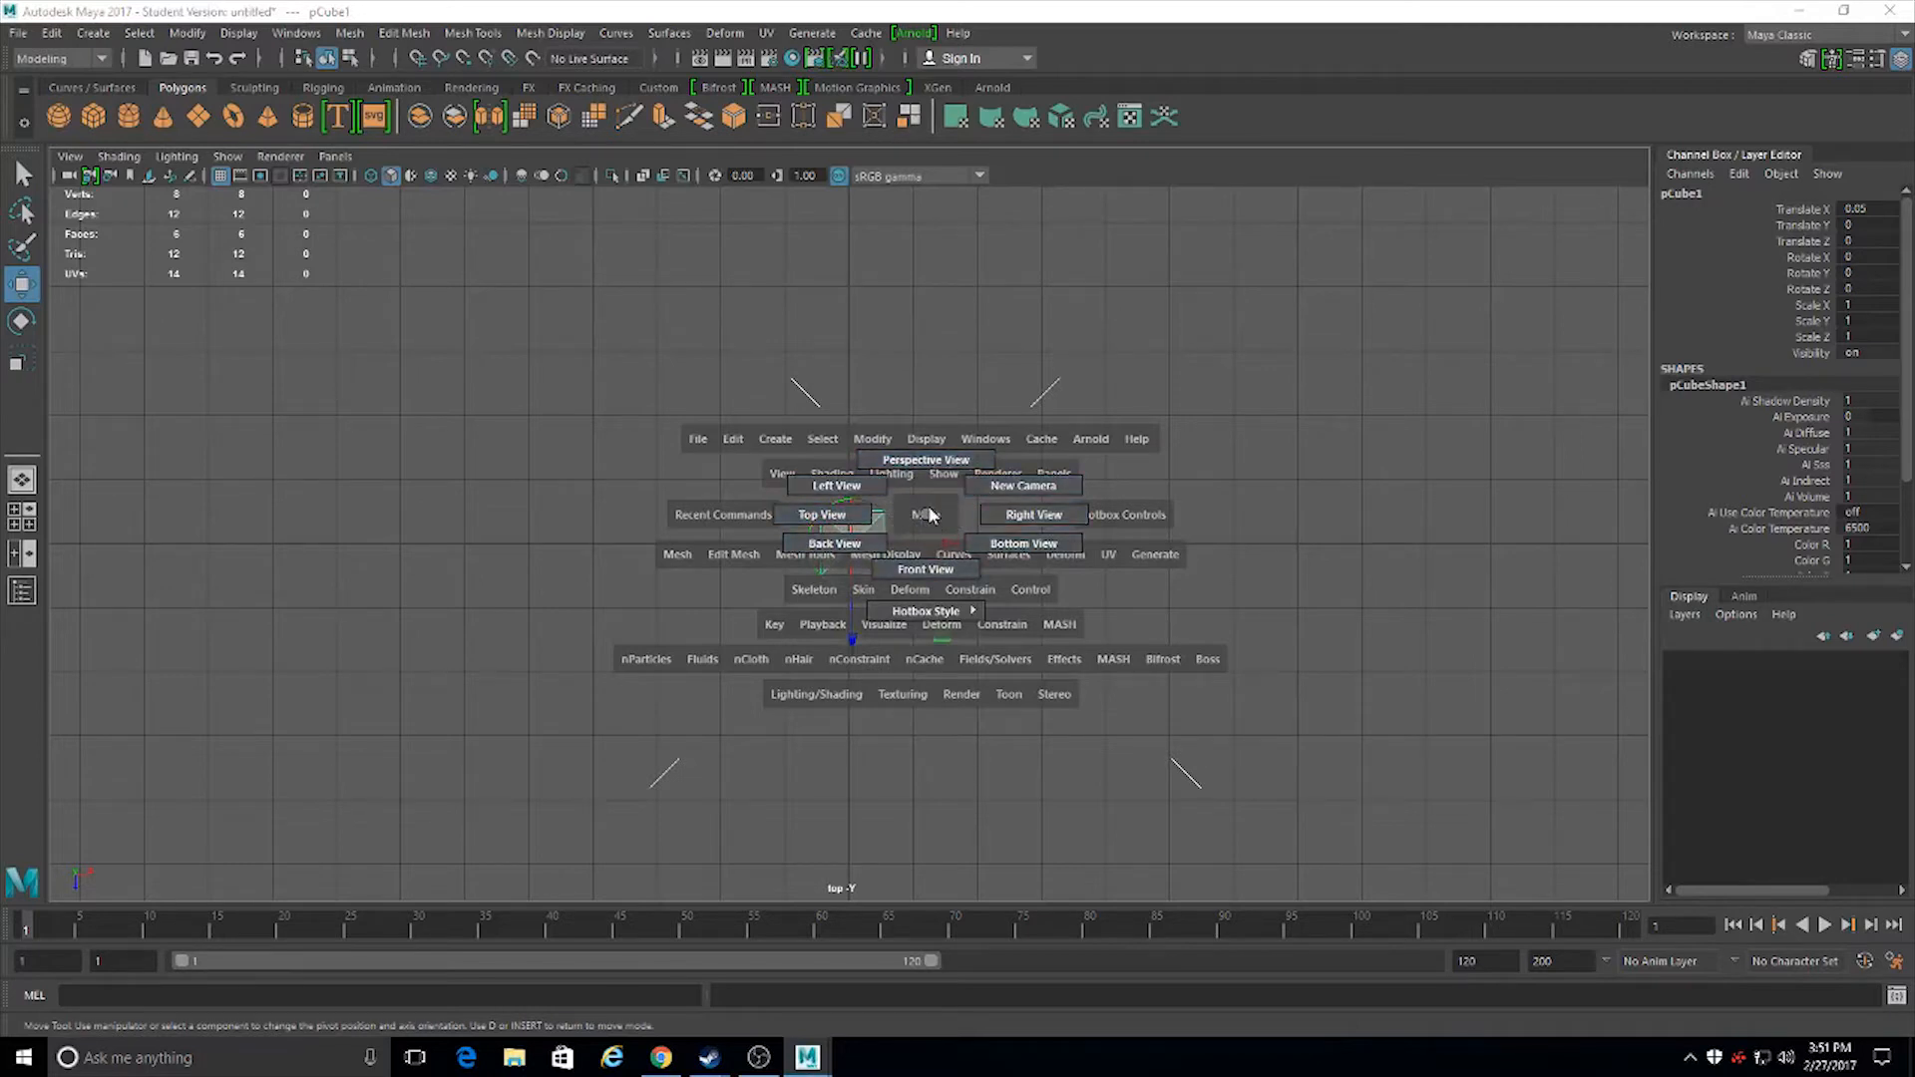
drag(928, 518, 926, 517)
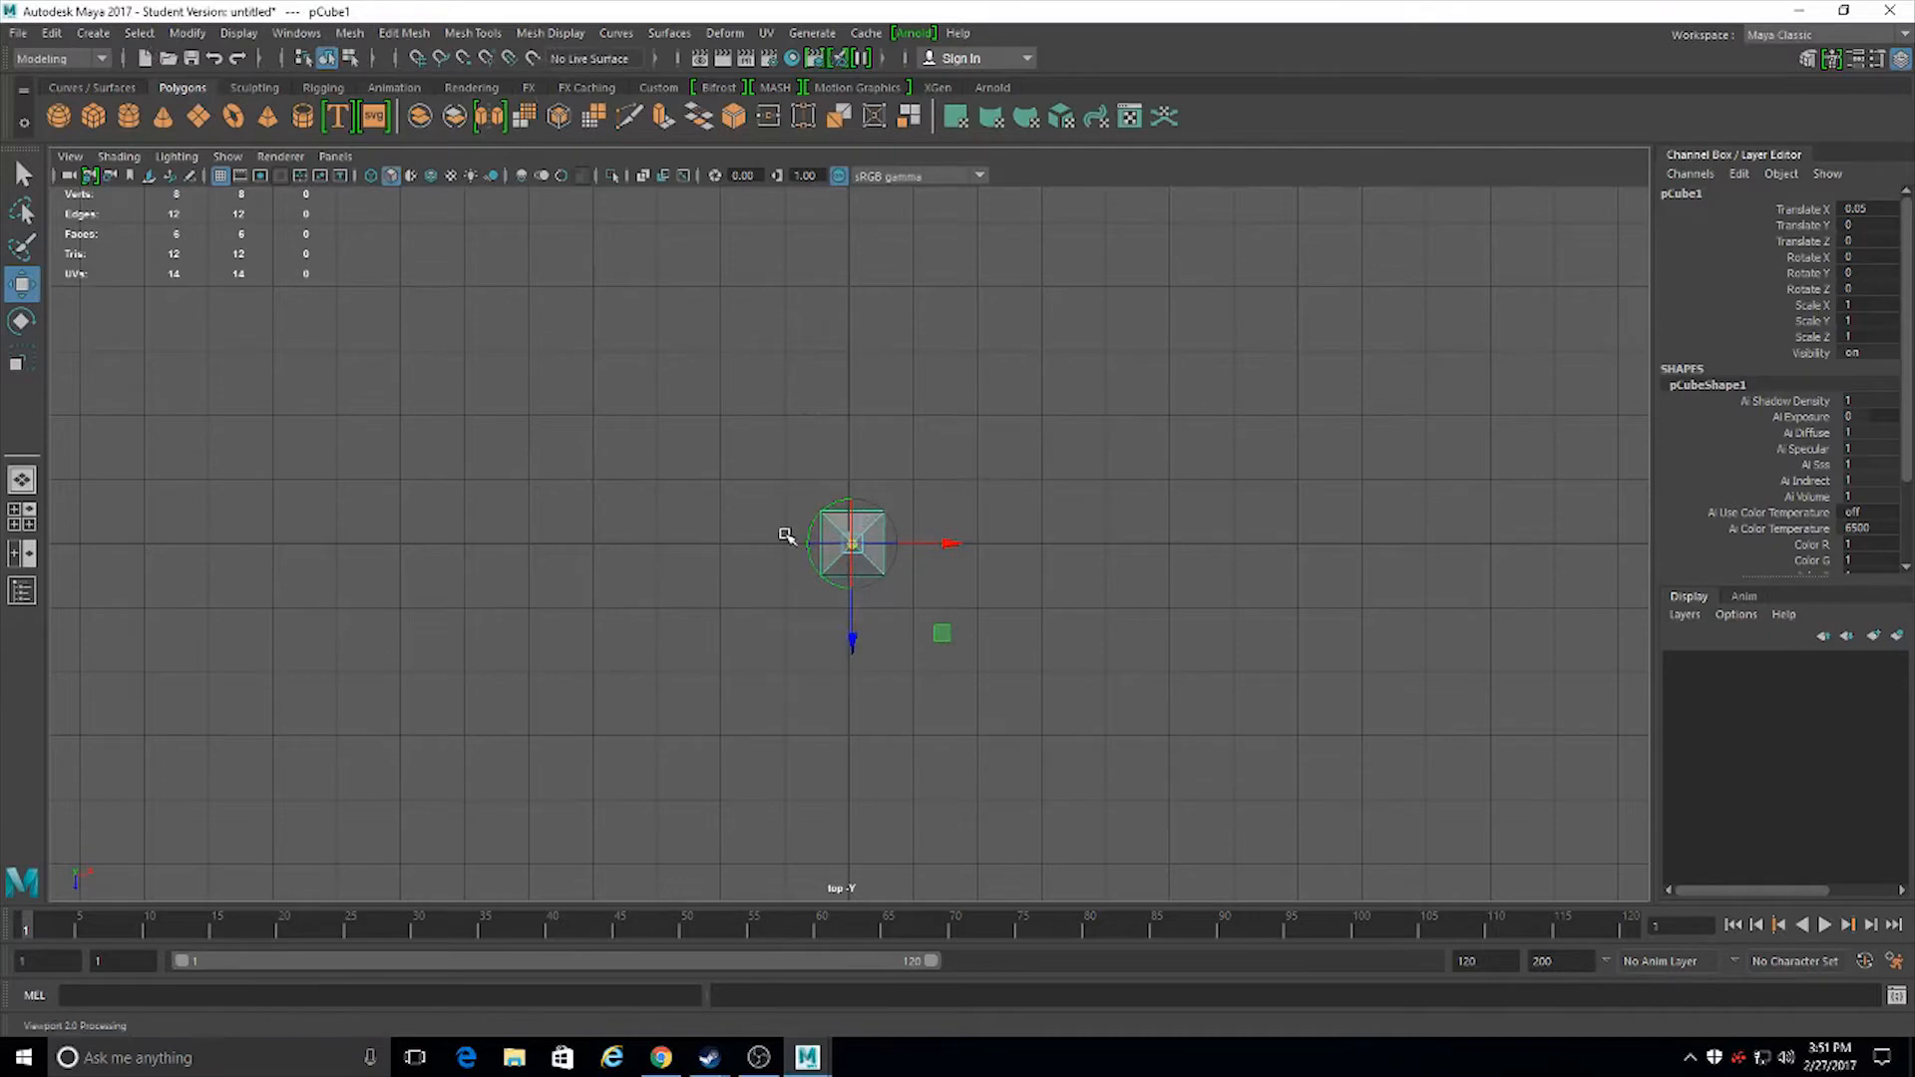
key(space)
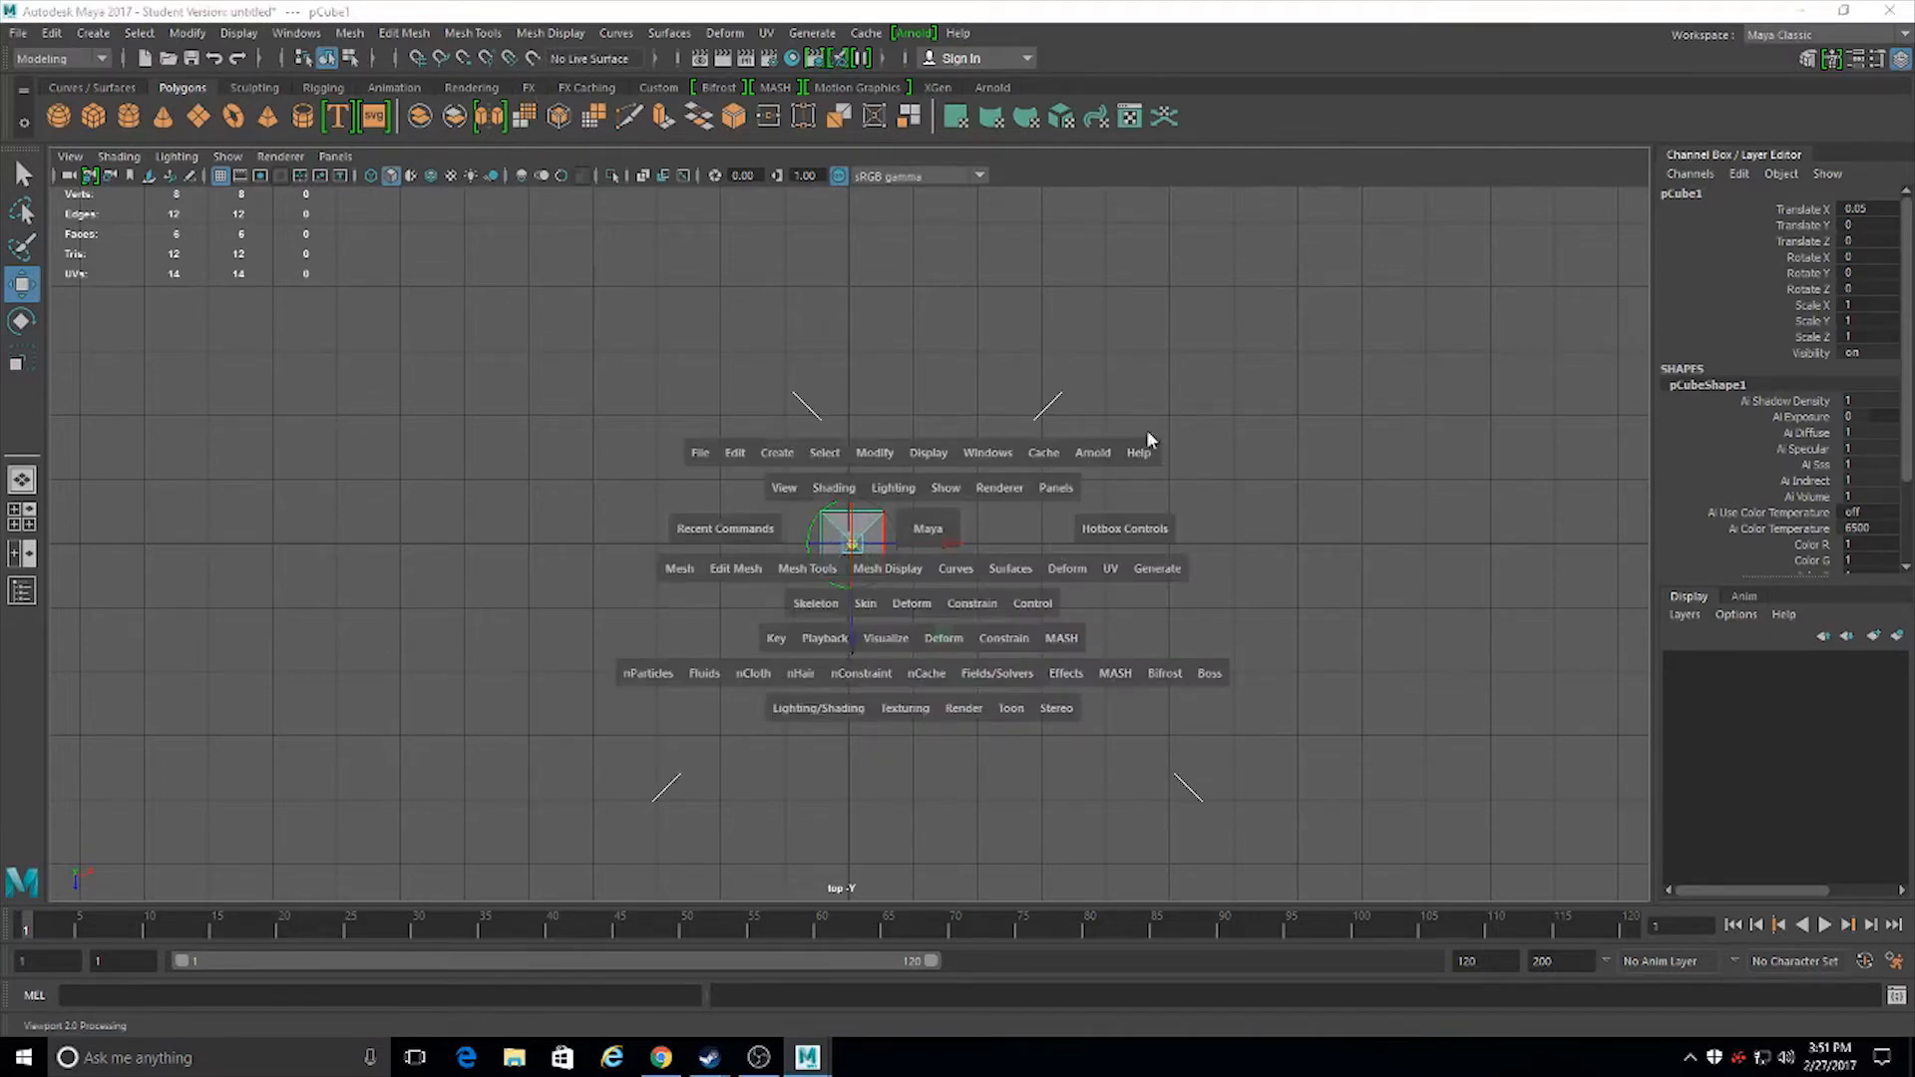
key(space)
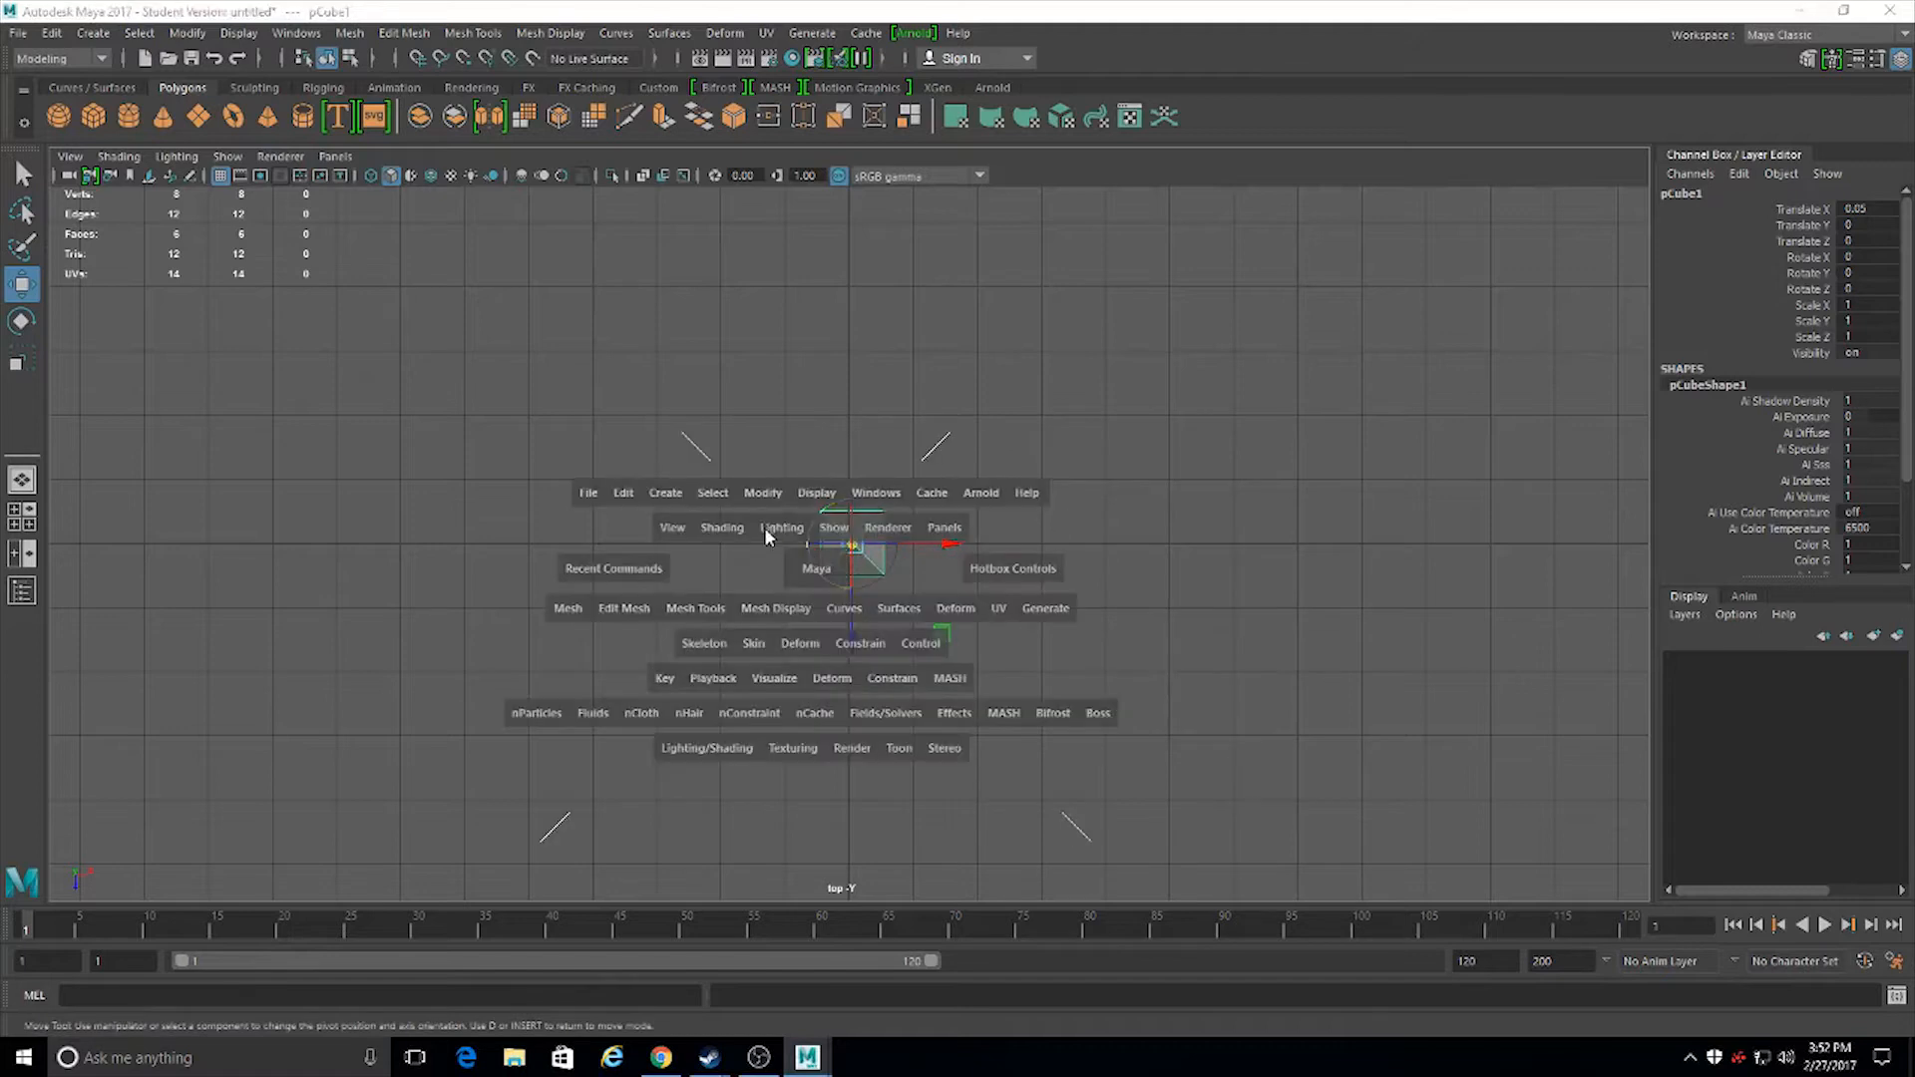
click(868, 493)
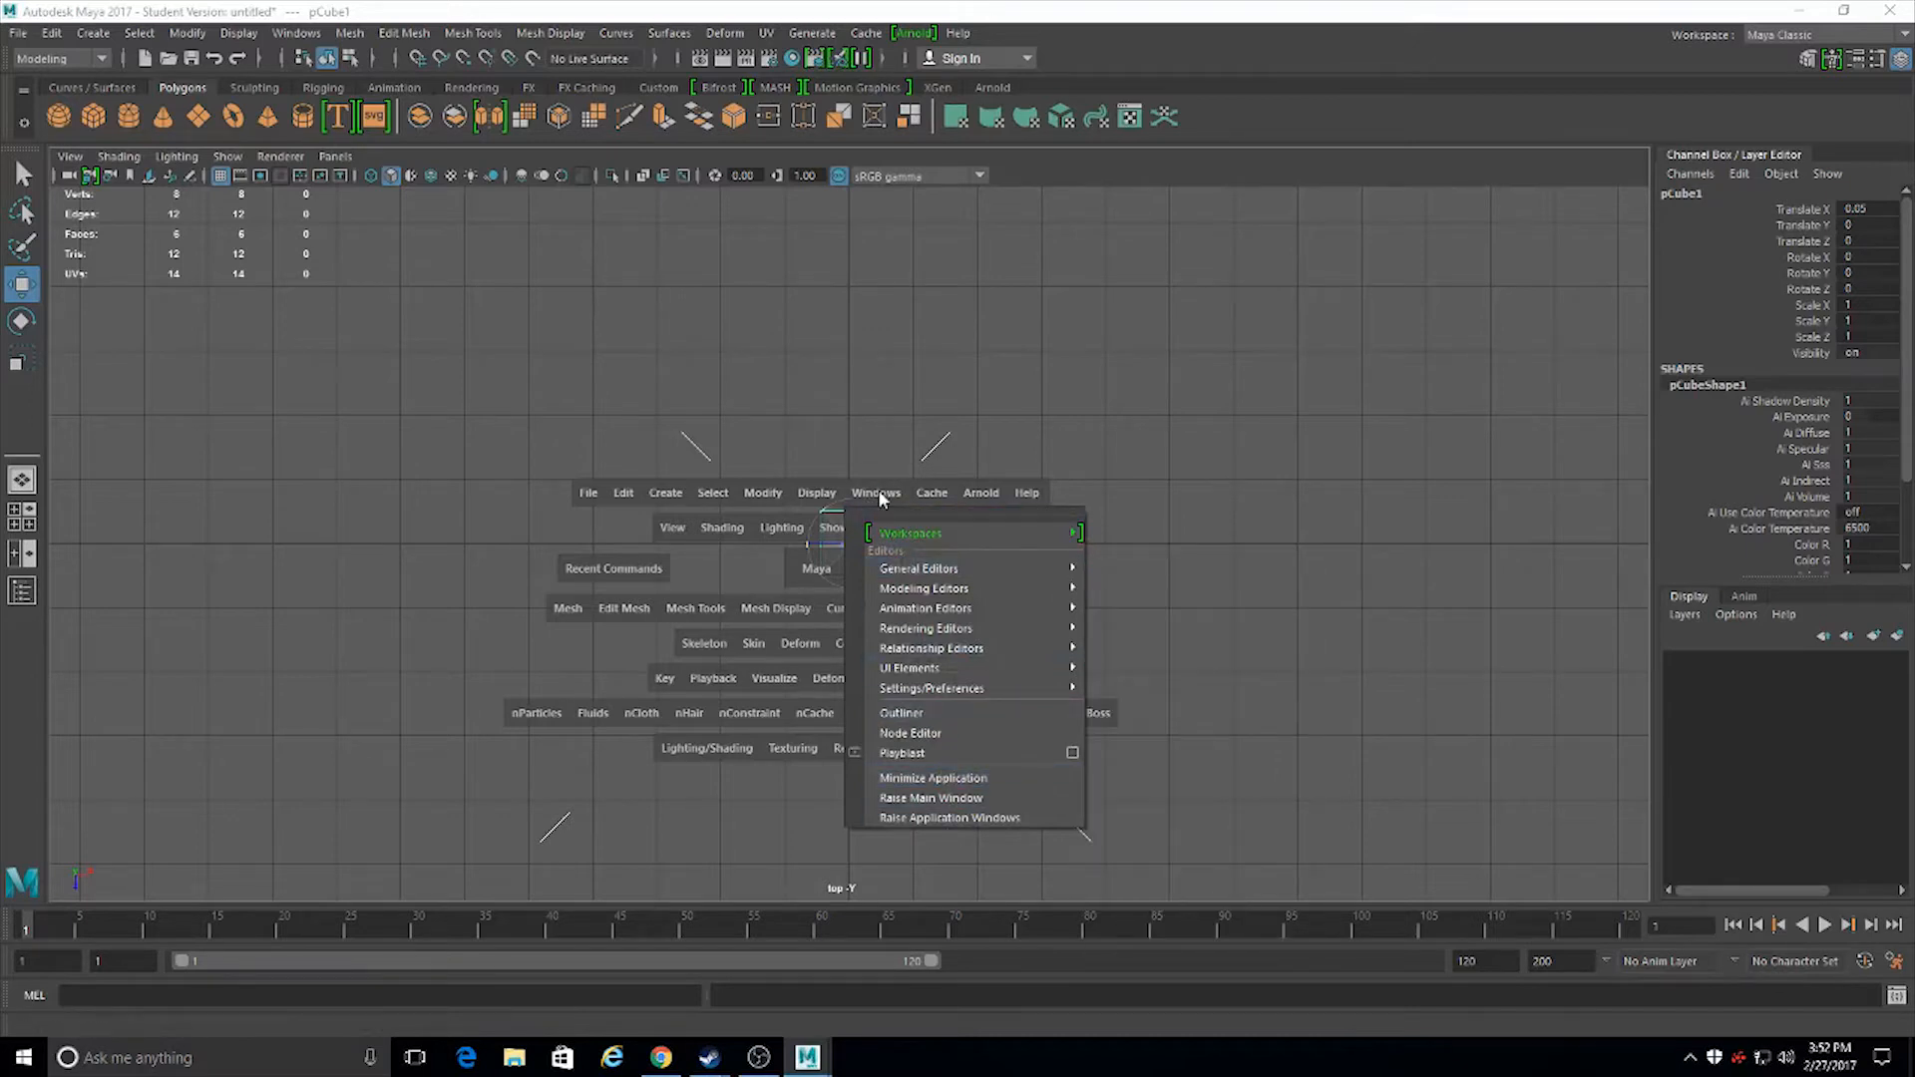
key(space)
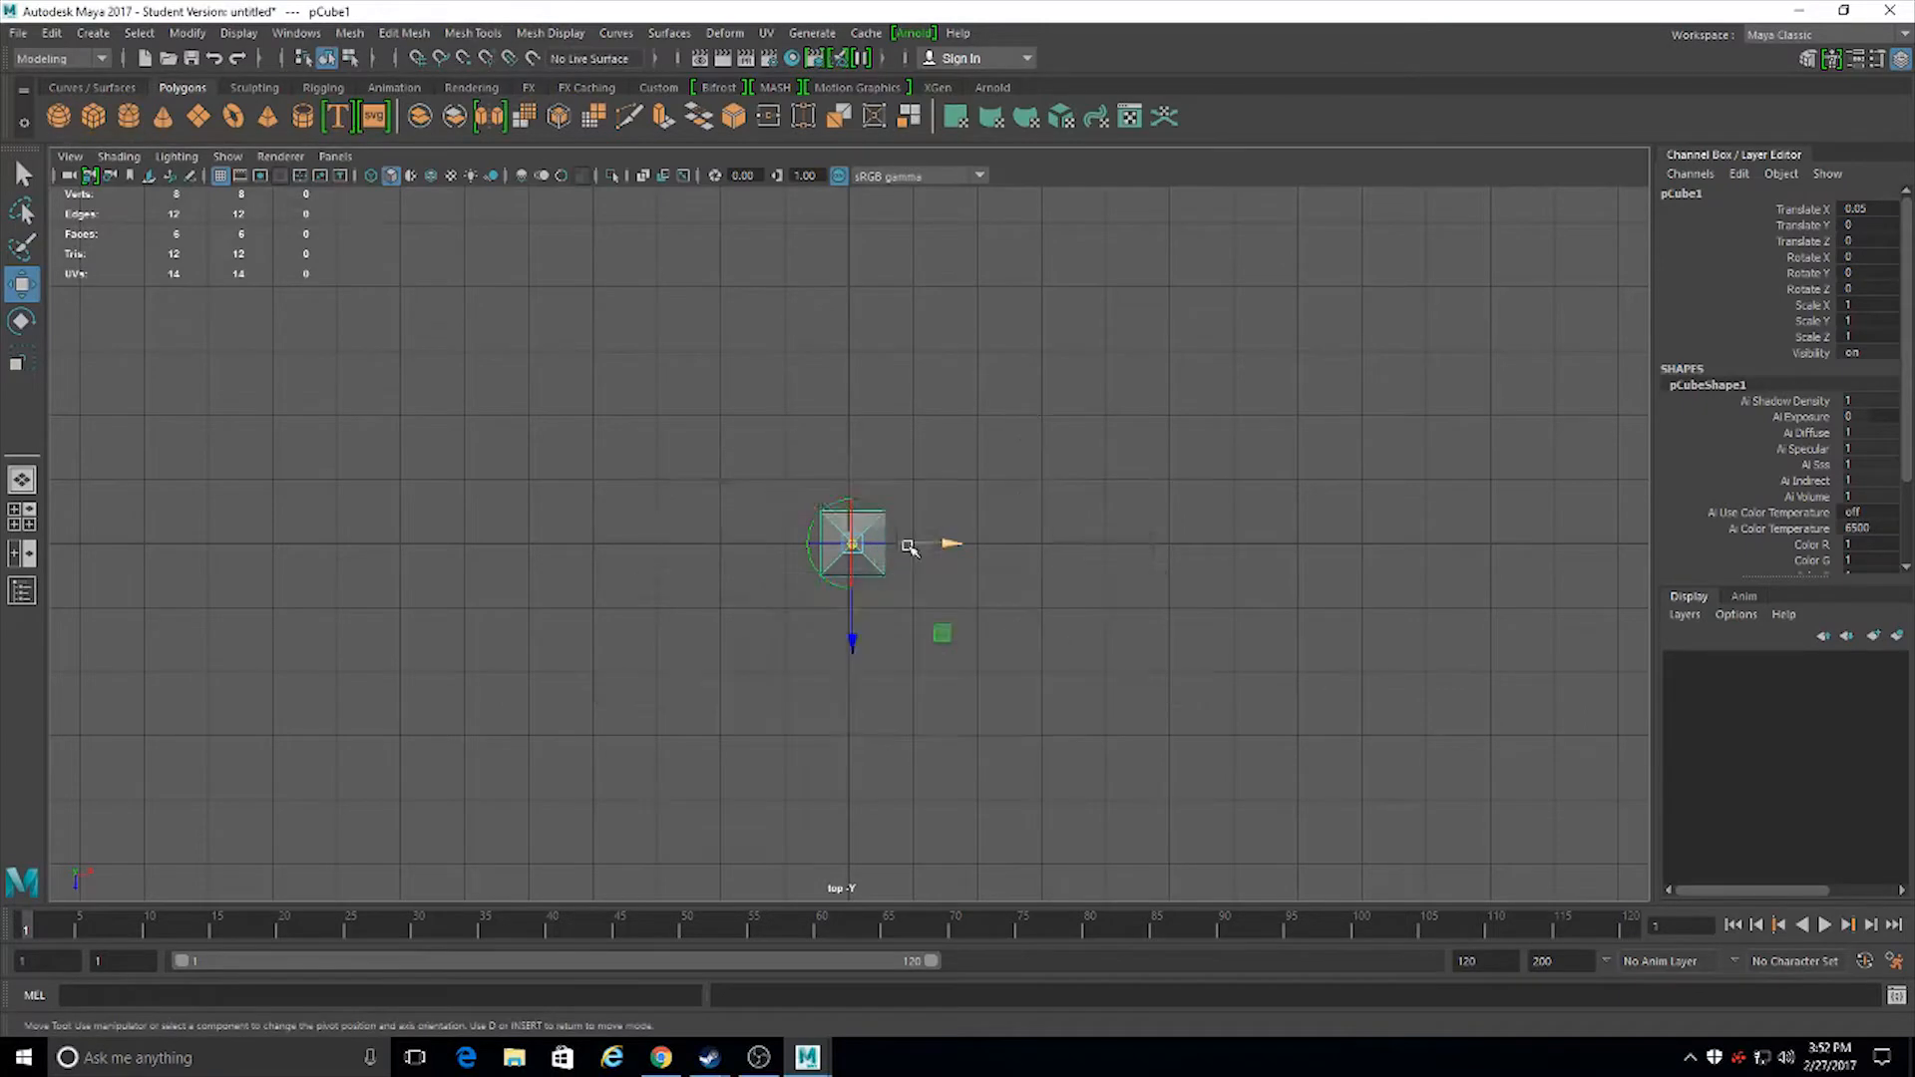
Return to the maximized perspective view through the four-view layout and align the pyramid's pivot to its small top face
key(space)
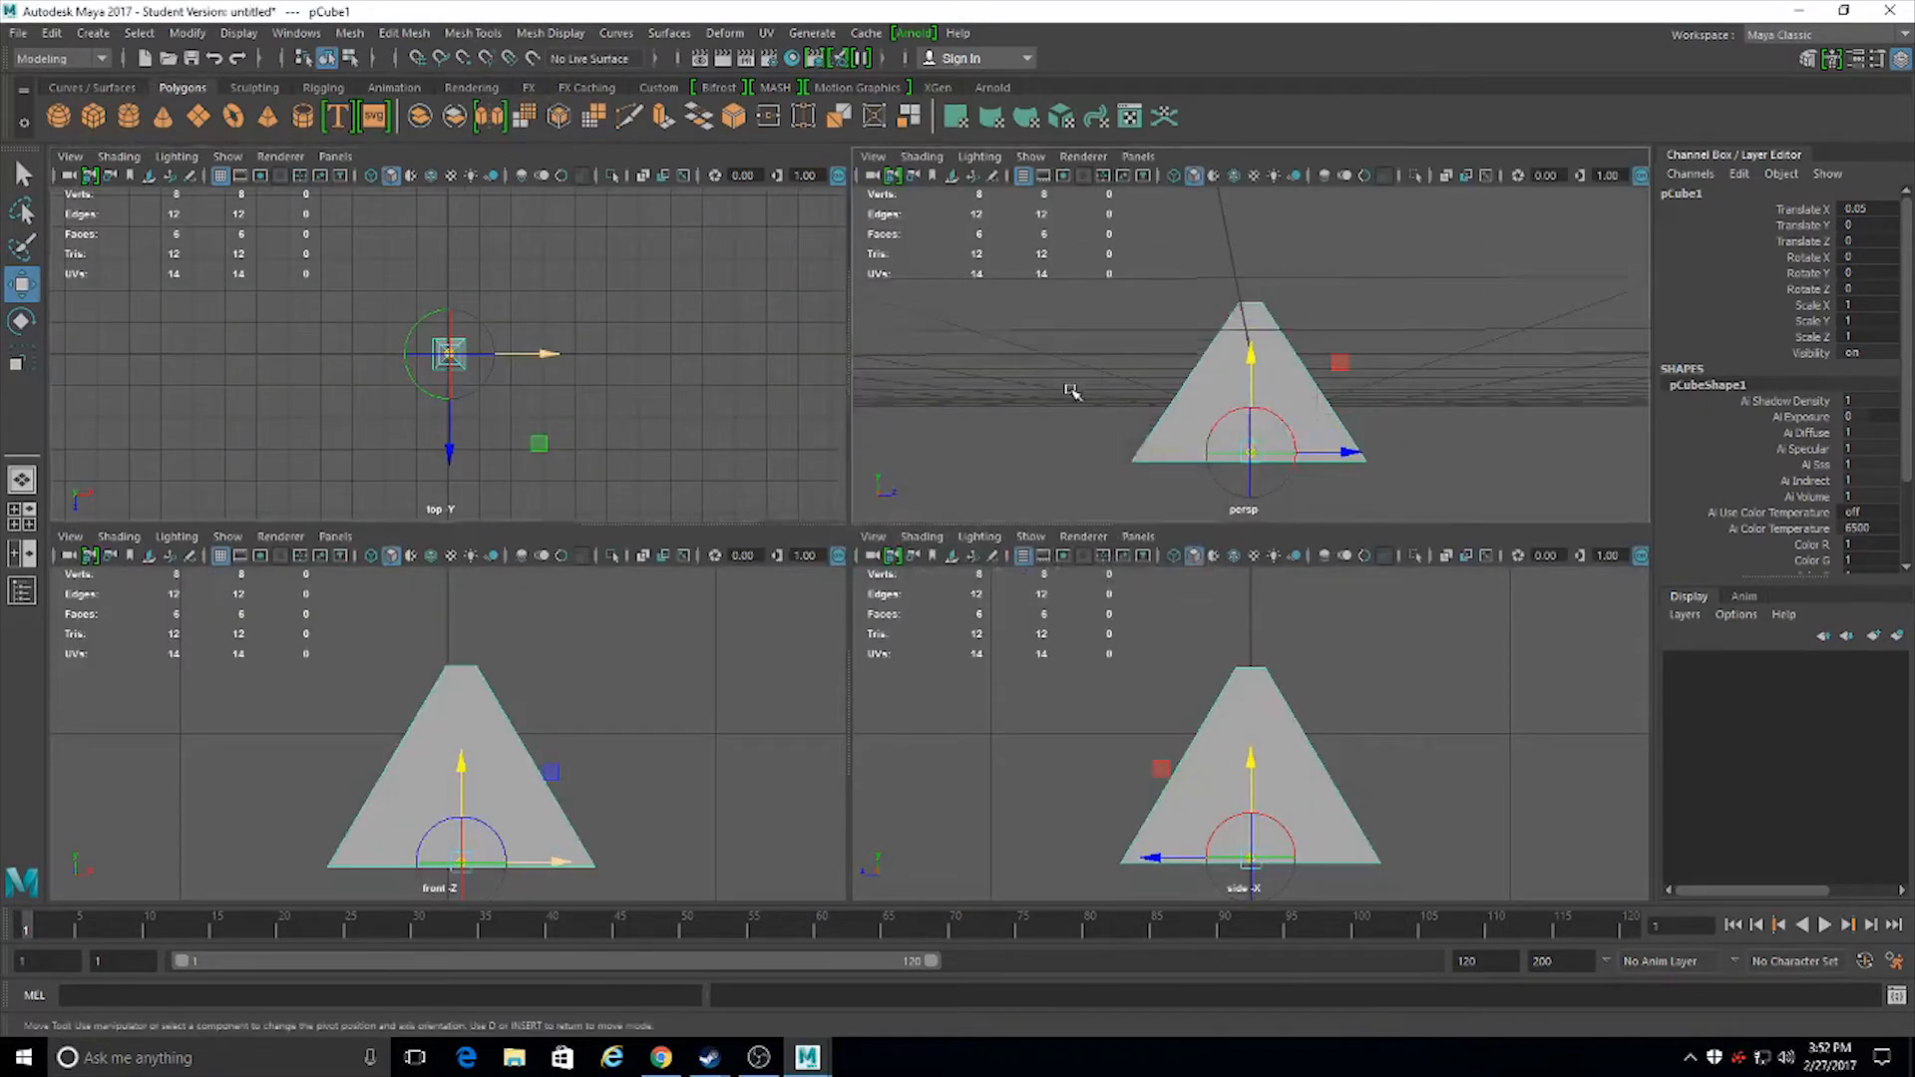
key(space)
alt+drag(1026, 470, 10, 465)
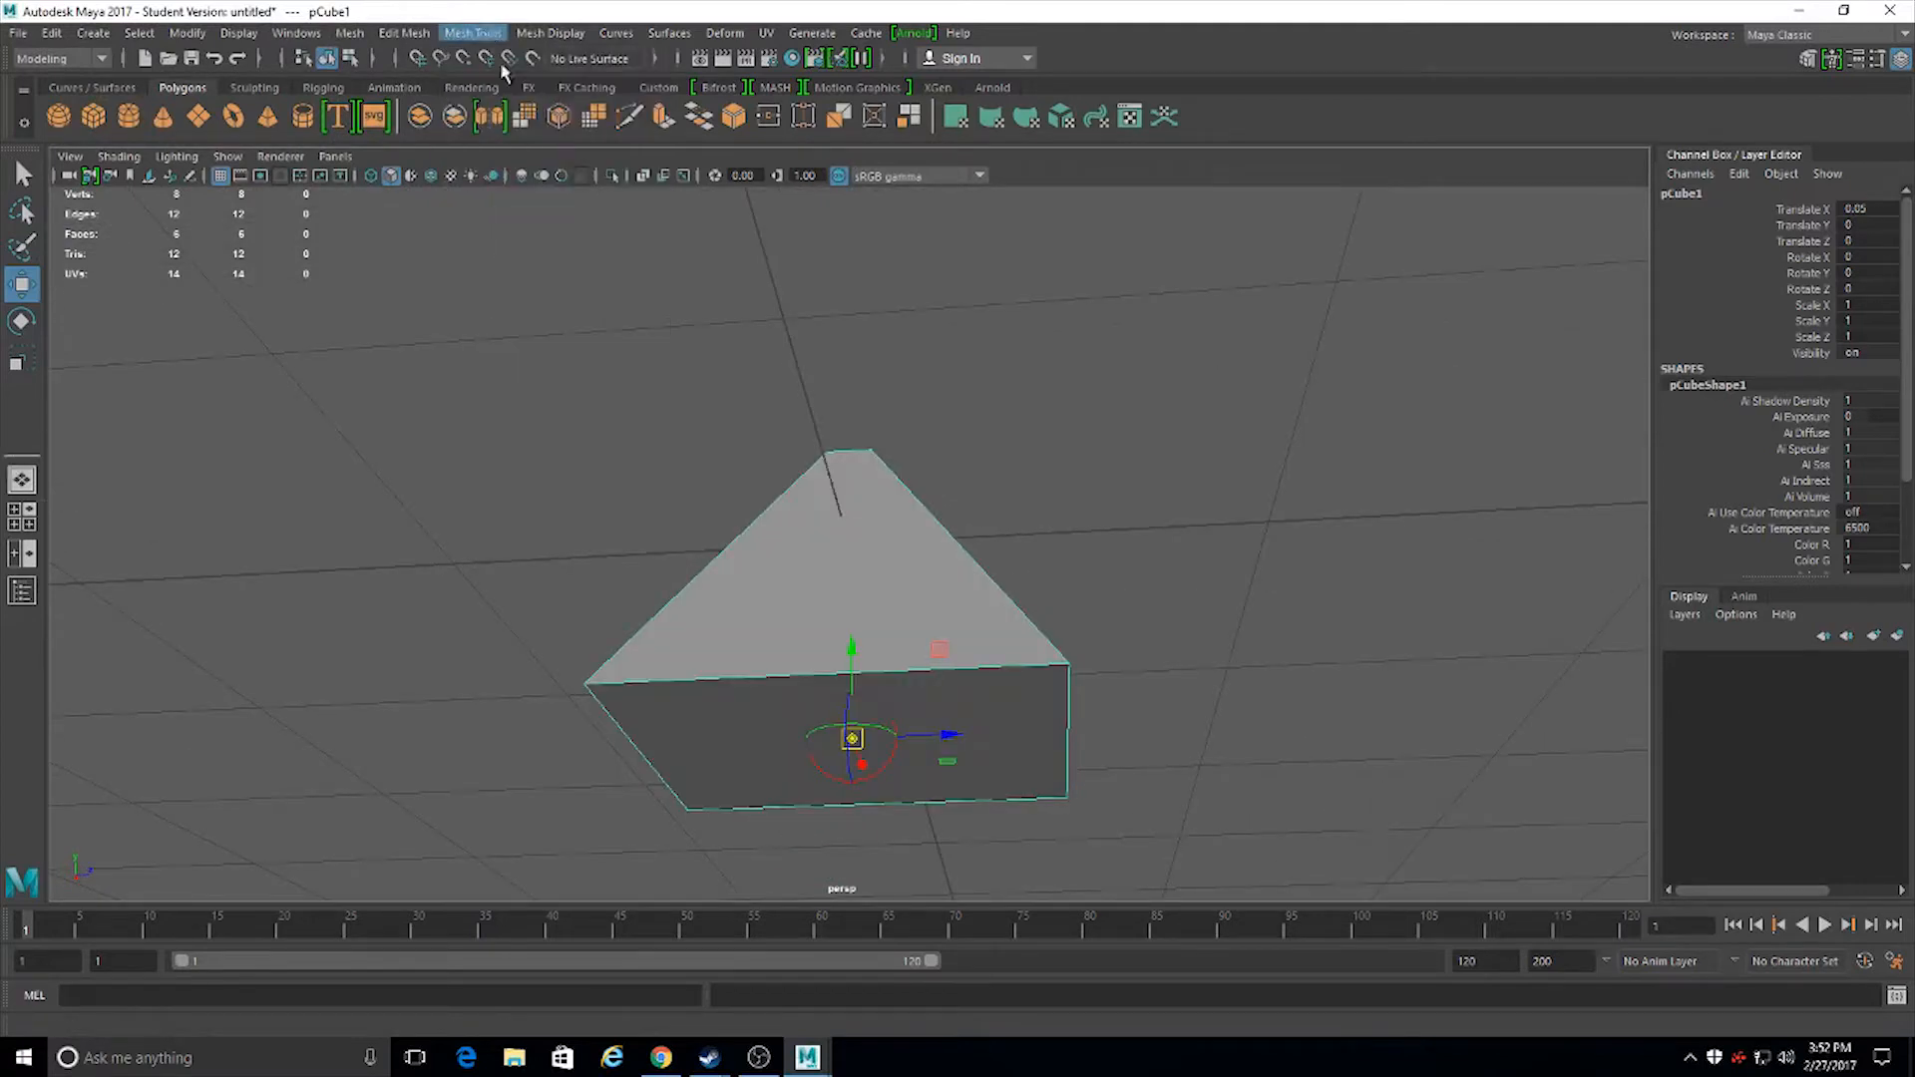
alt+drag(924, 423, 992, 568)
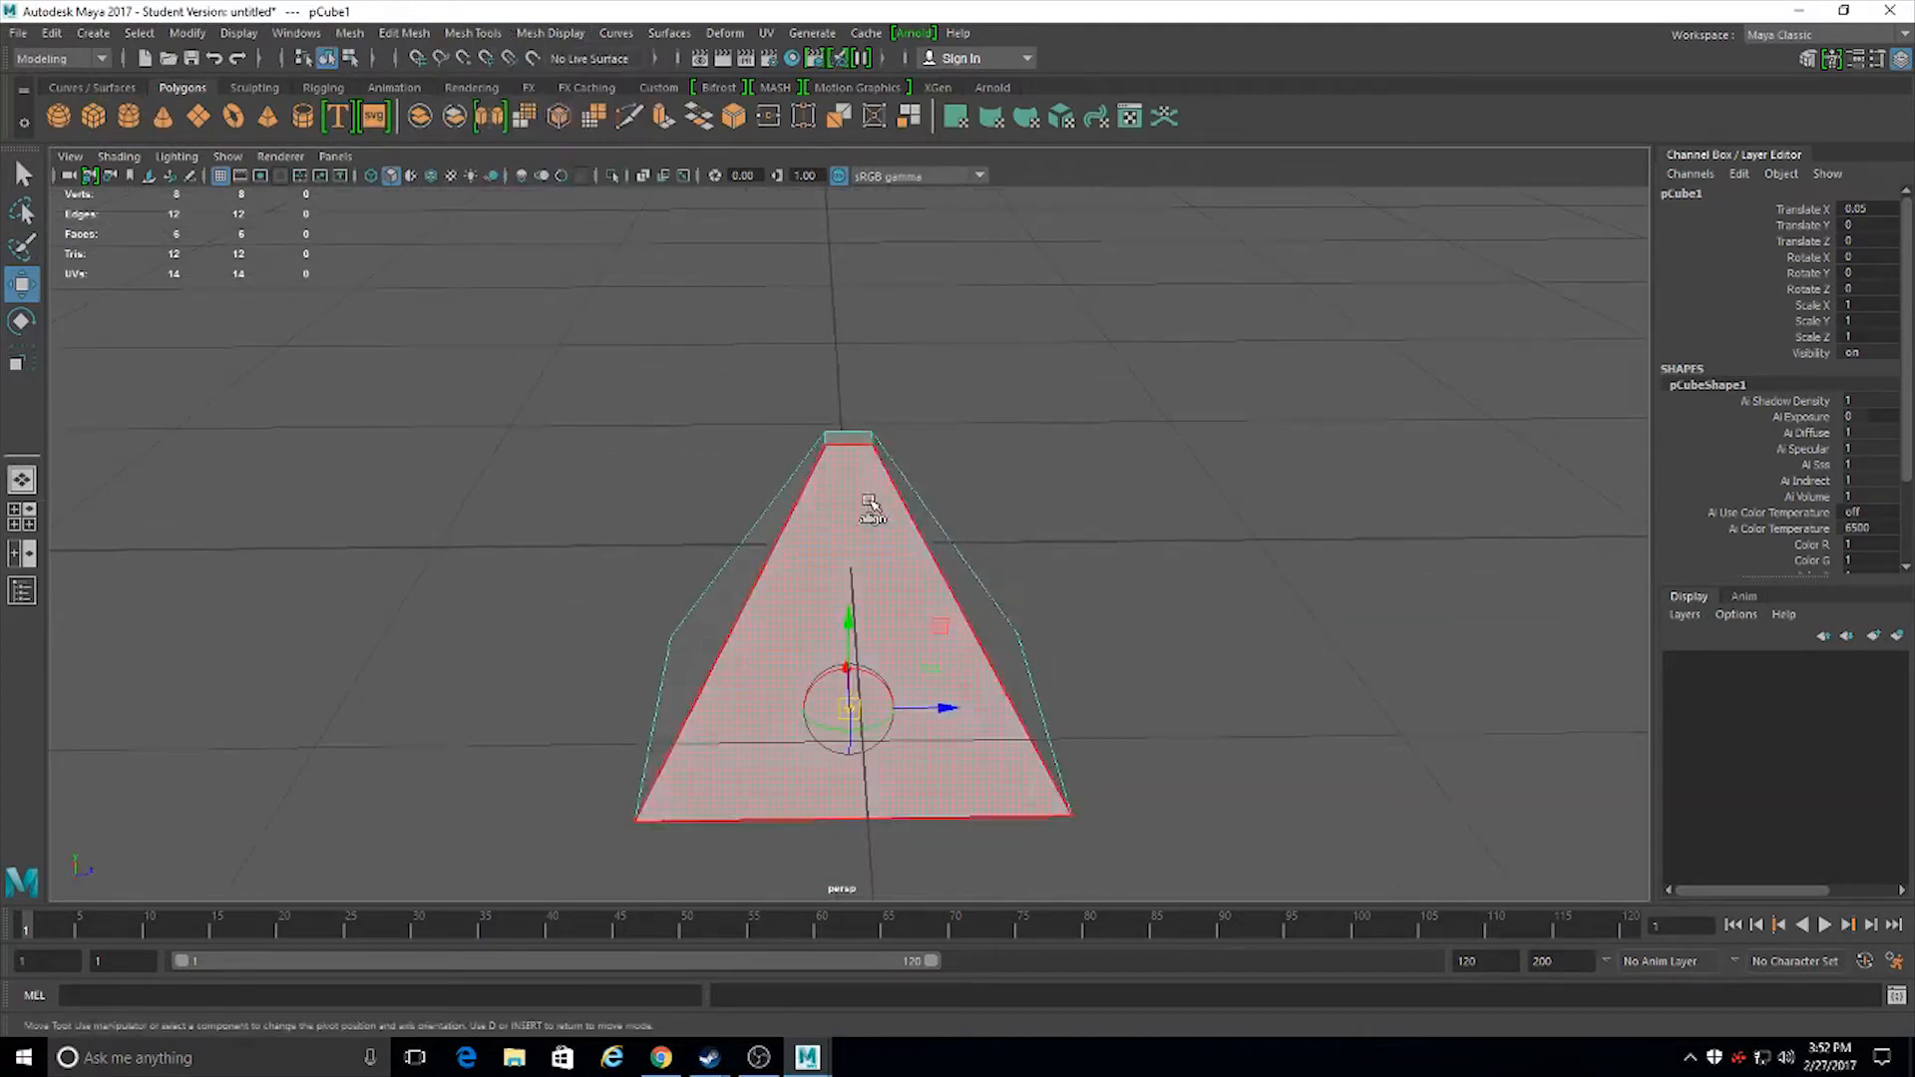
alt+drag(871, 509, 838, 547)
click(850, 464)
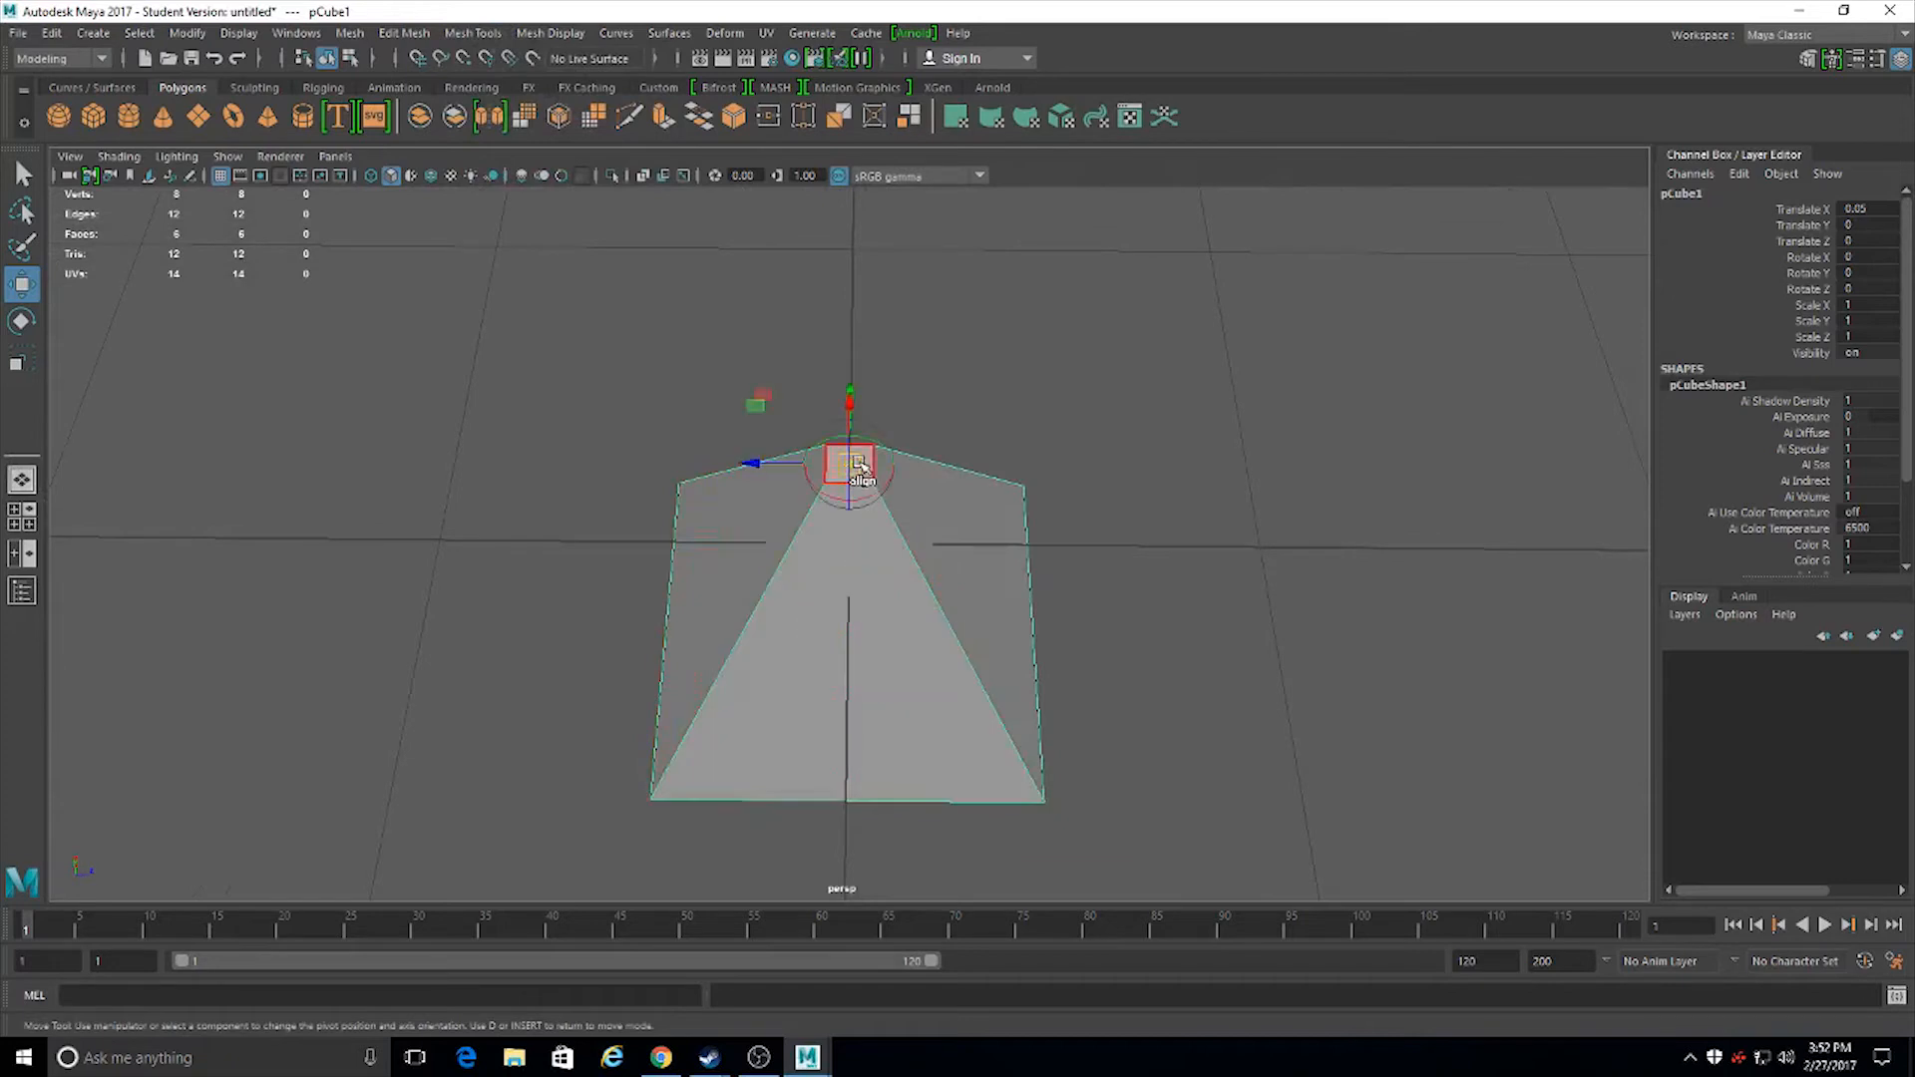
Extrude one slanted edge of the pyramid, try offsetting it 0.58 in local Z, and undo the offset
click(386, 34)
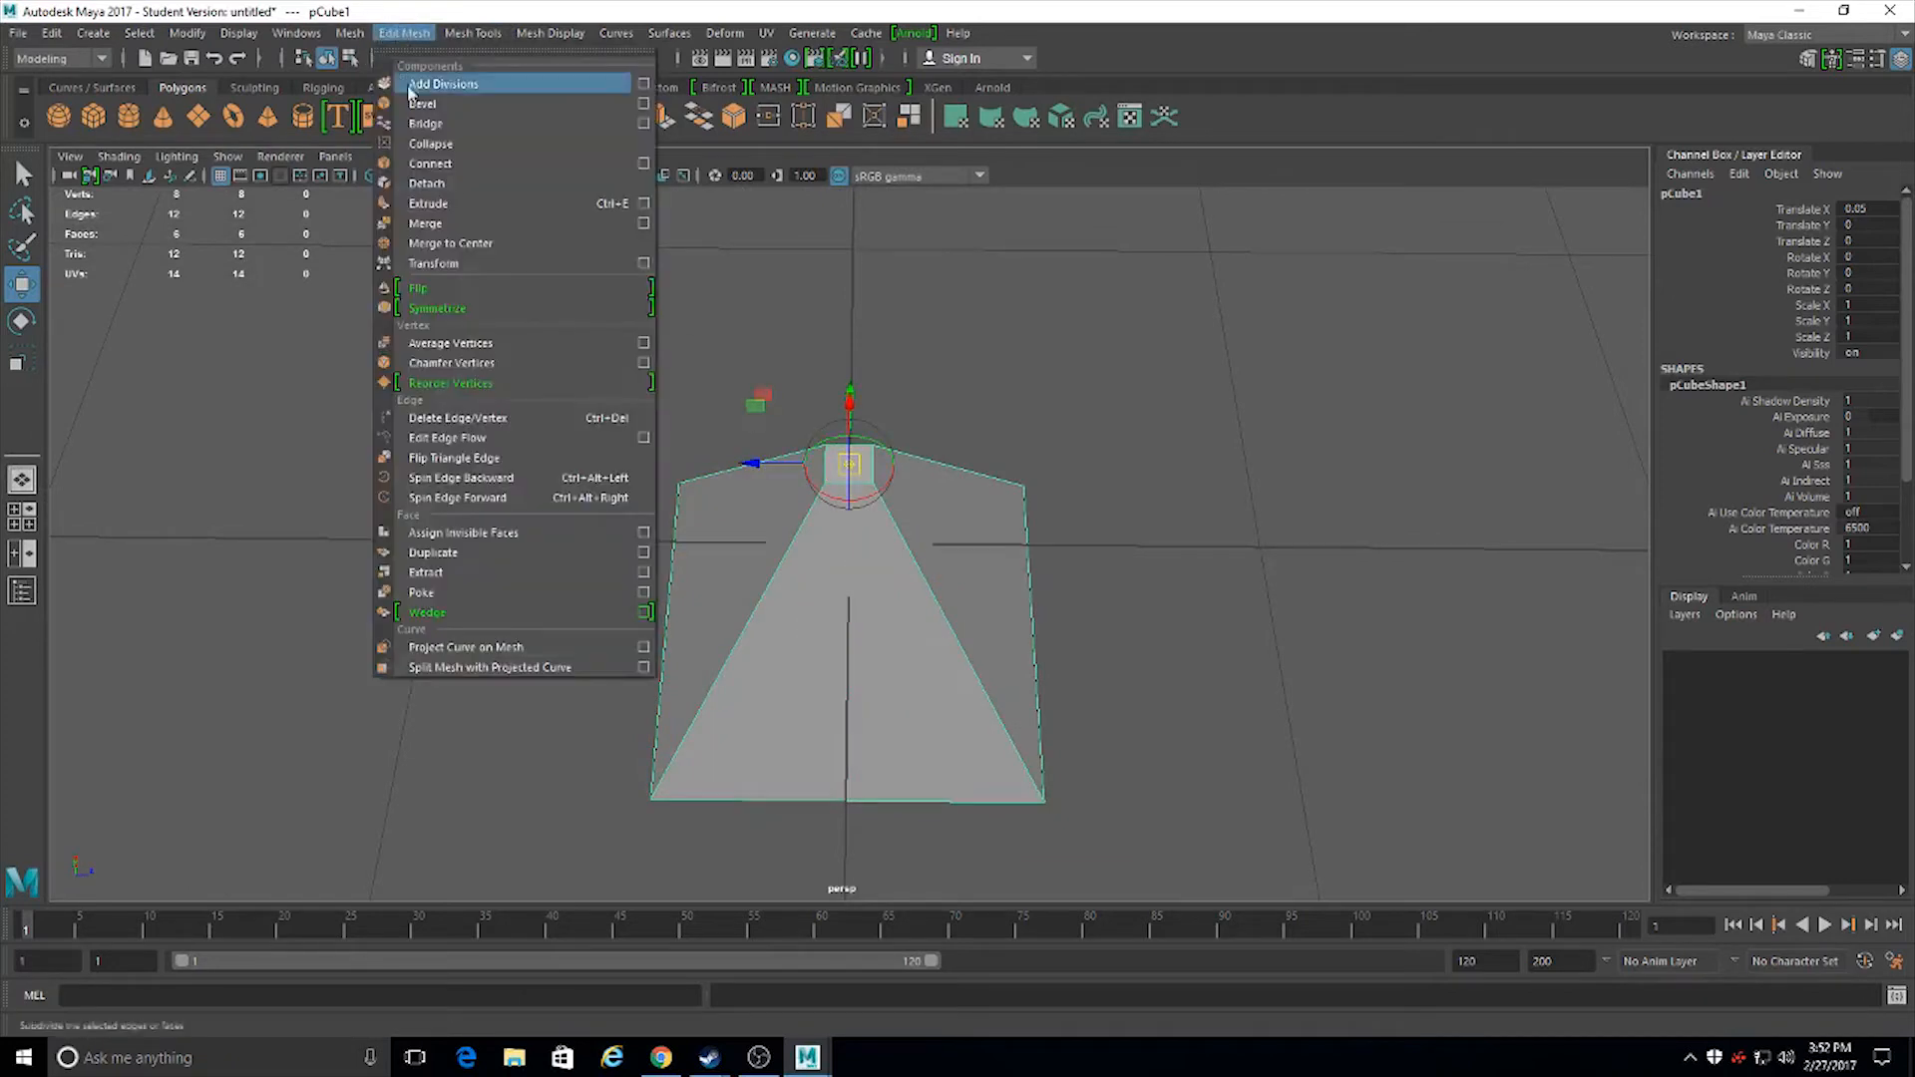
click(452, 206)
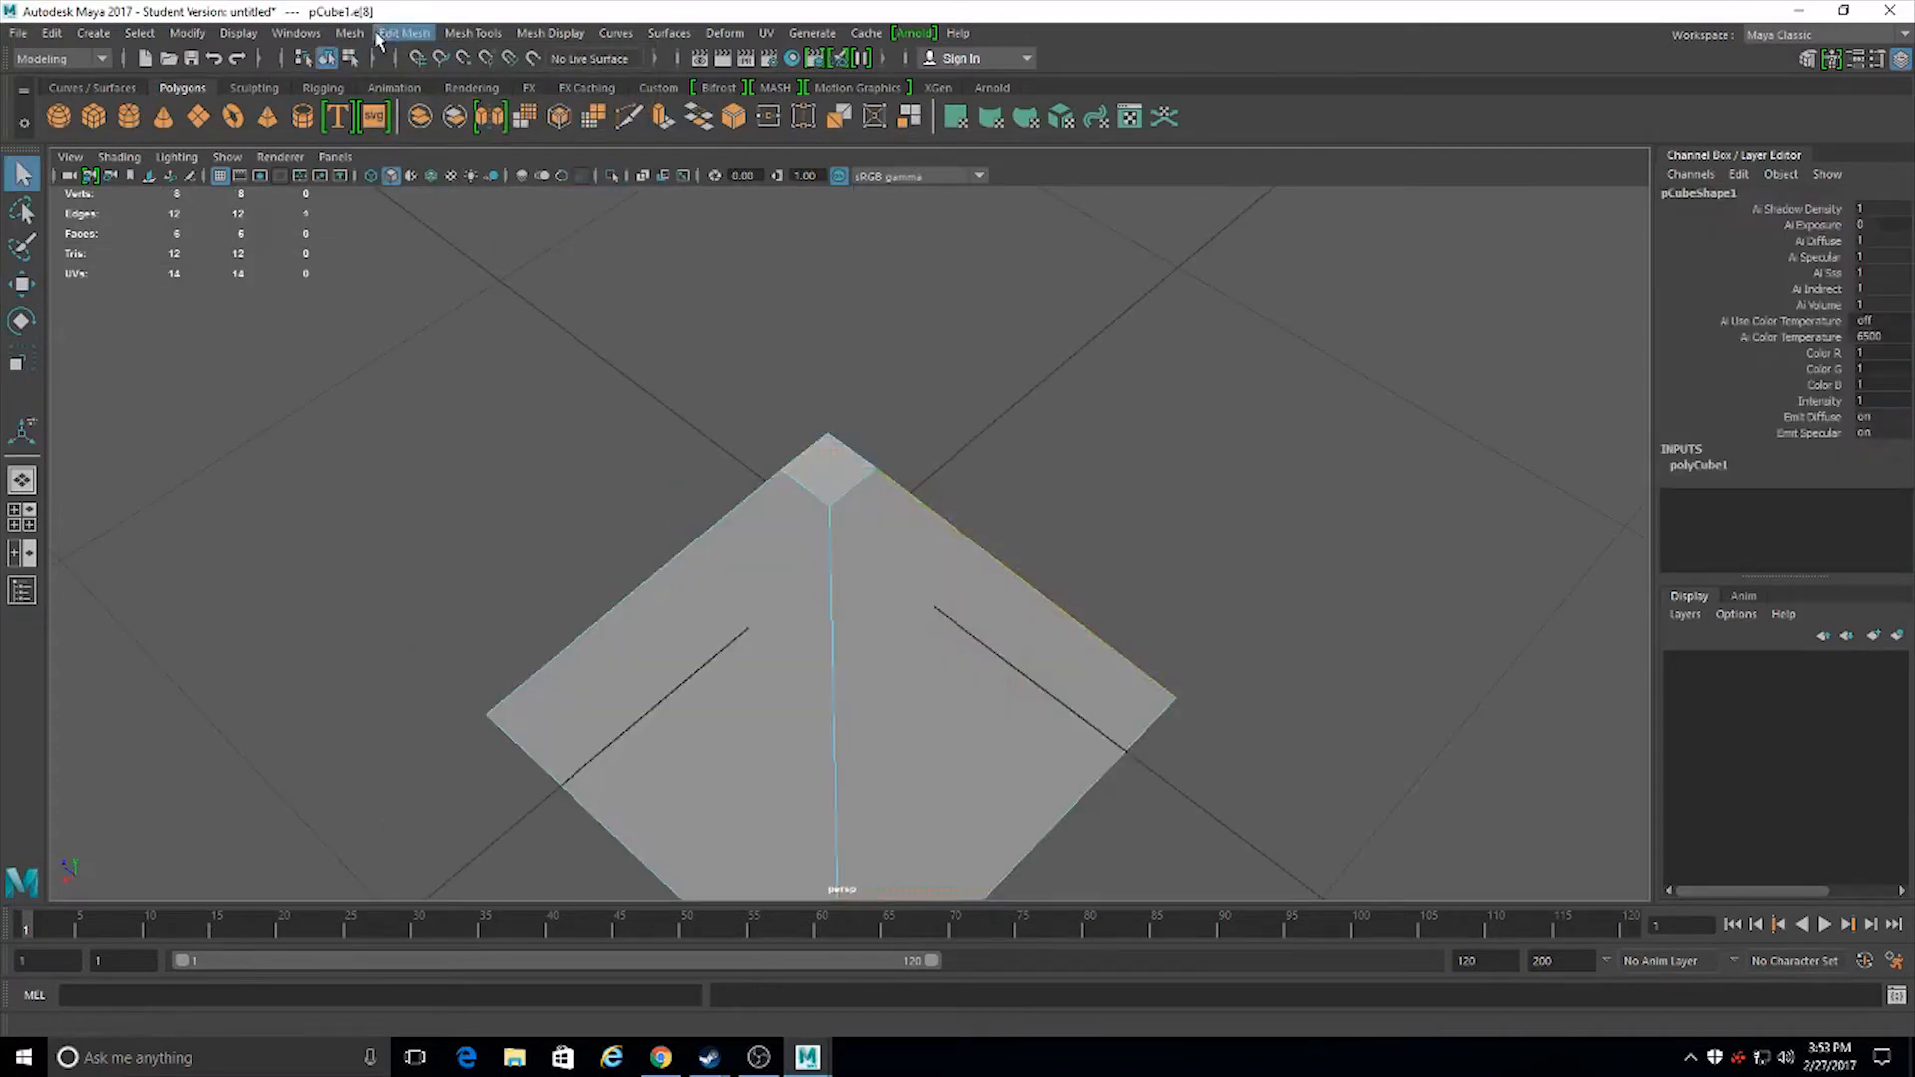
key(ctrl+e)
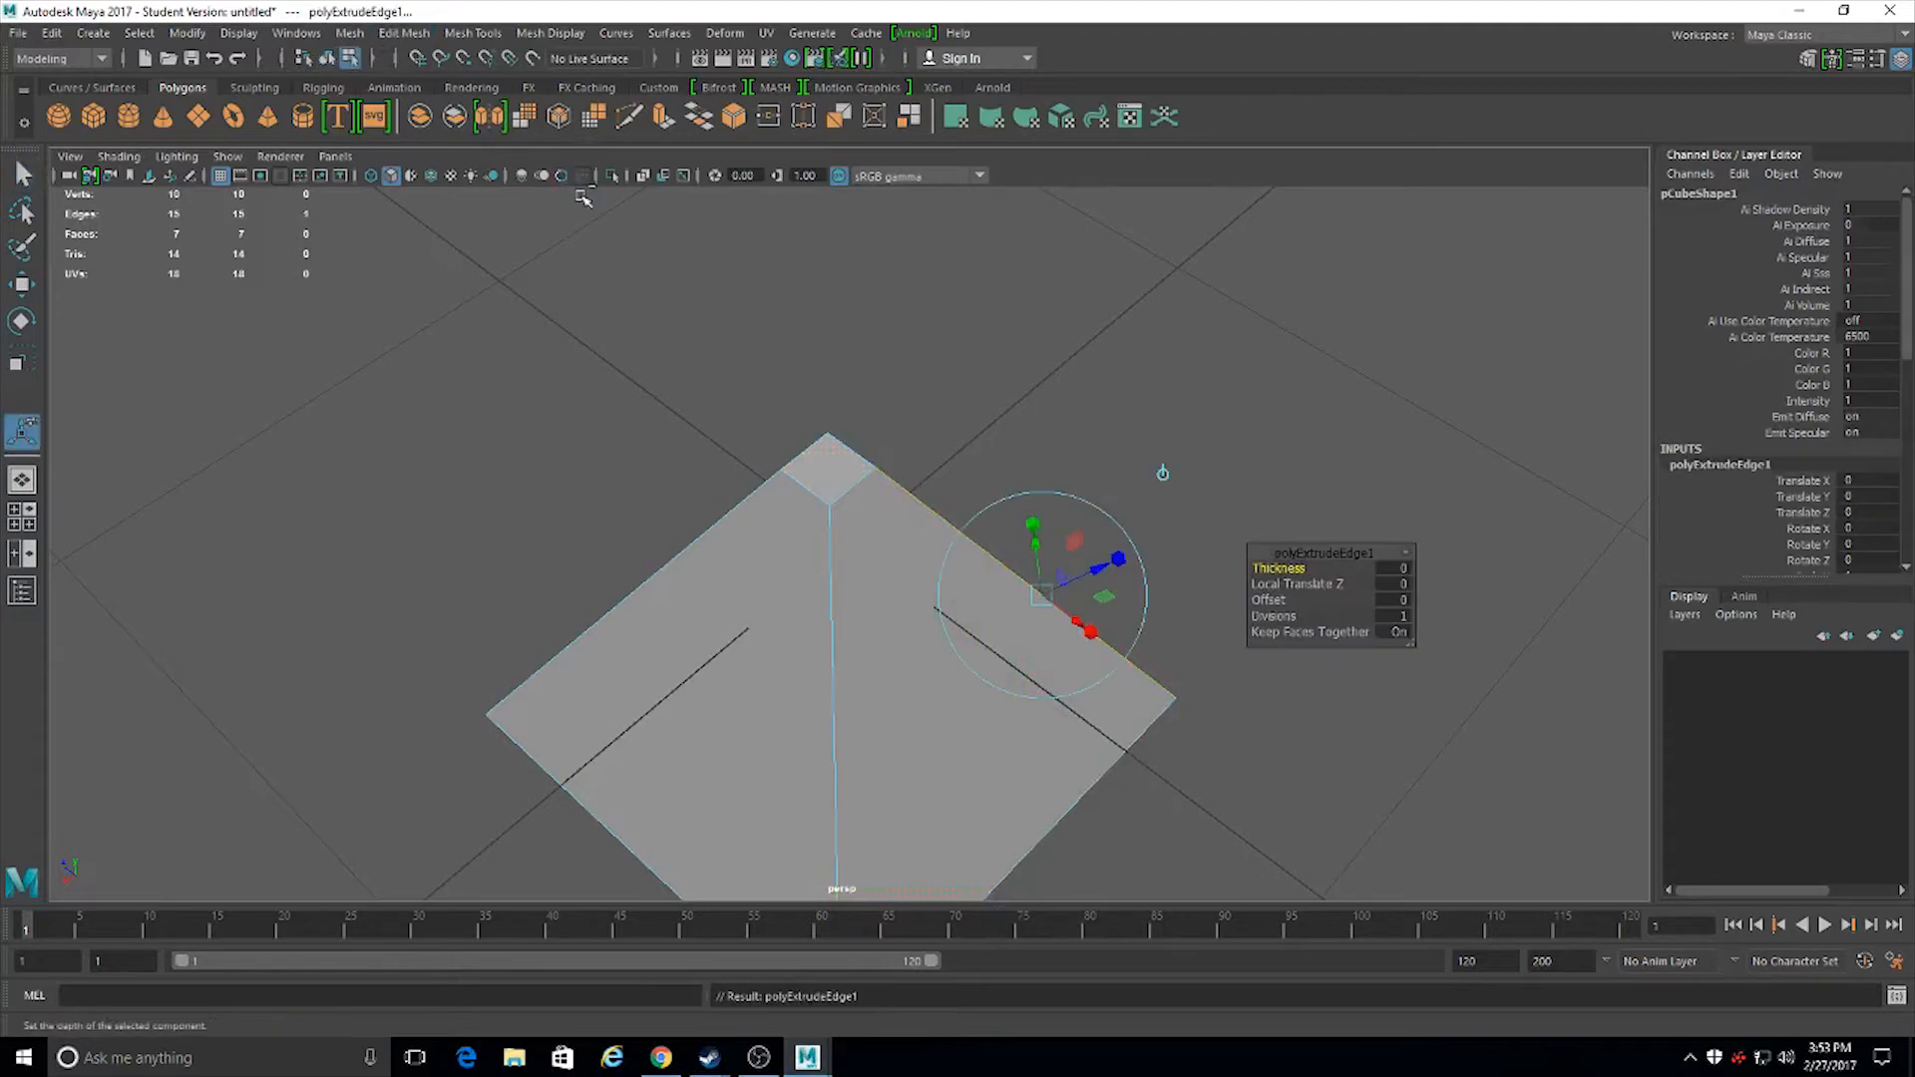
alt+drag(1057, 499, 629, 526)
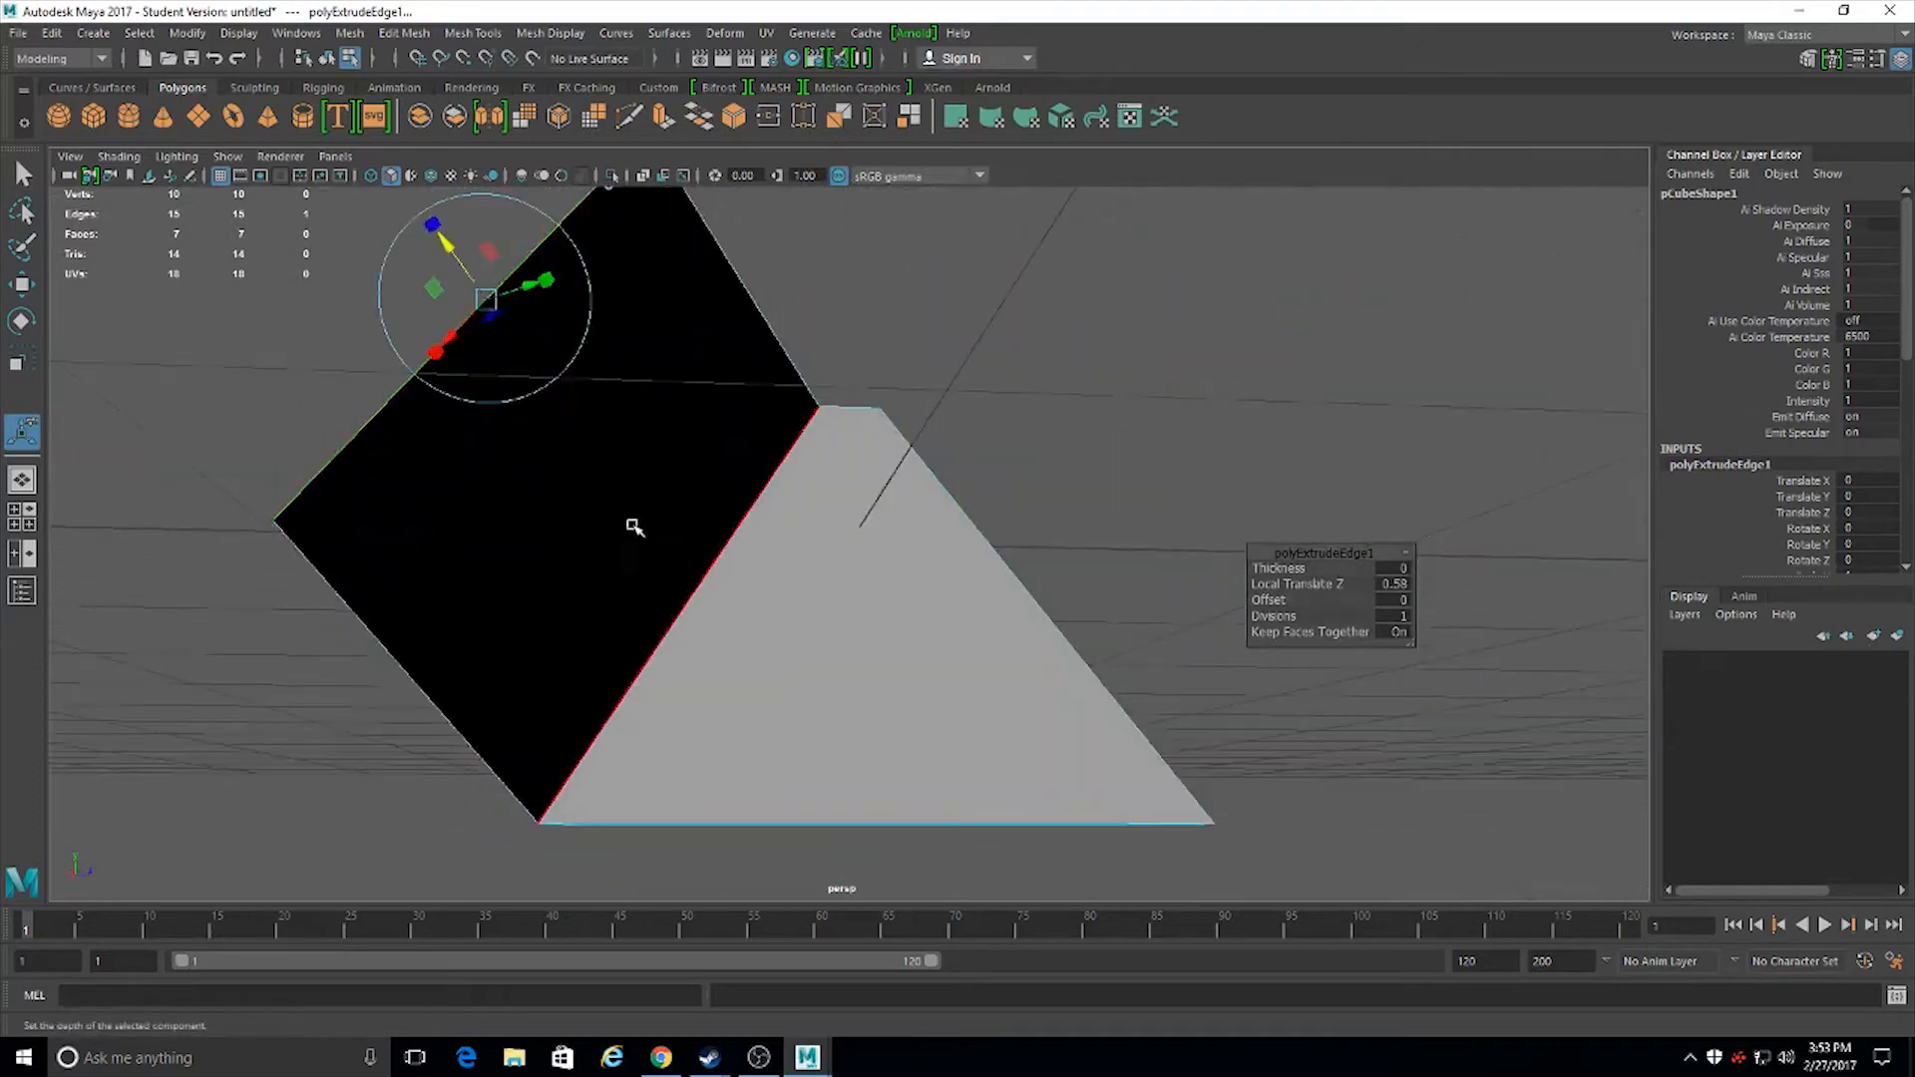
alt+drag(462, 518, 804, 522)
alt+drag(1082, 432, 953, 514)
key(ctrl+z)
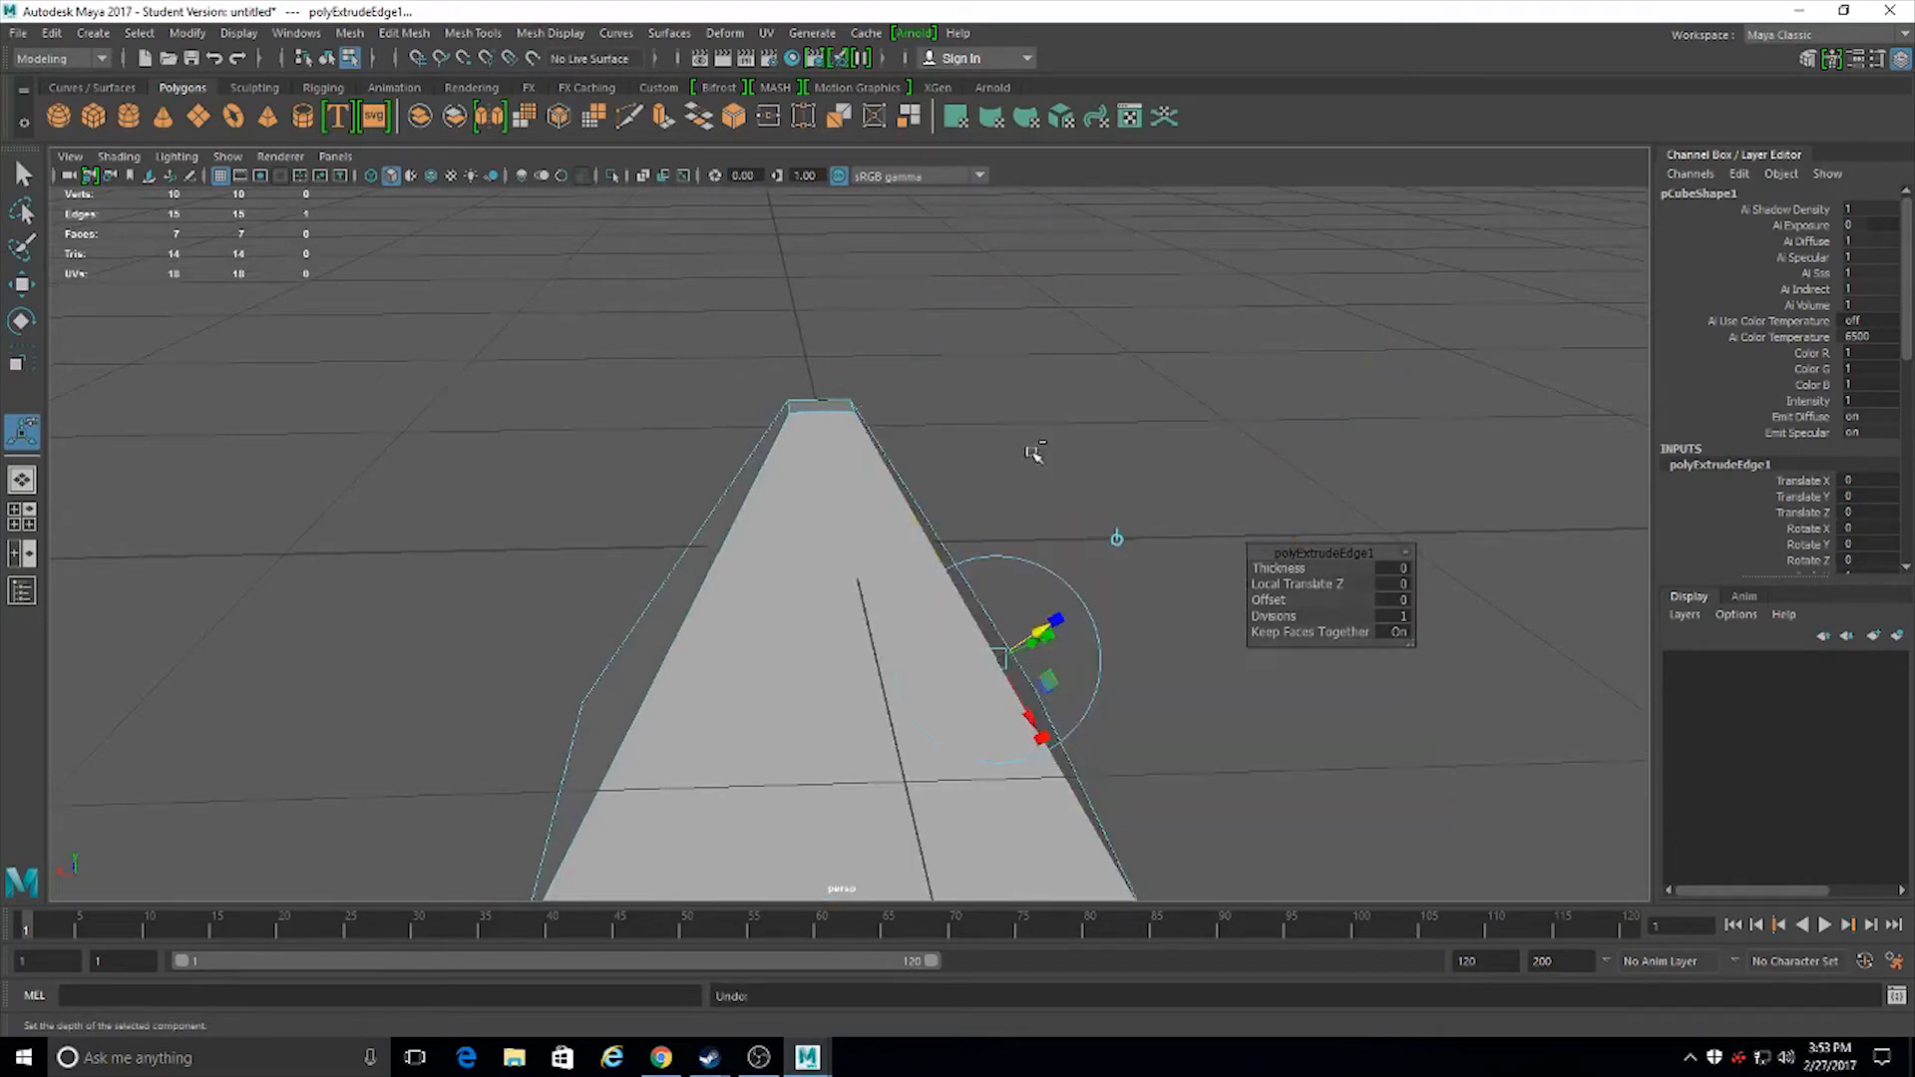
Extrude the pyramid's small top face upward by 0.37 in local Z and scale the extruded face inward to taper it
alt+drag(811, 449, 824, 539)
right_drag(828, 524, 825, 544)
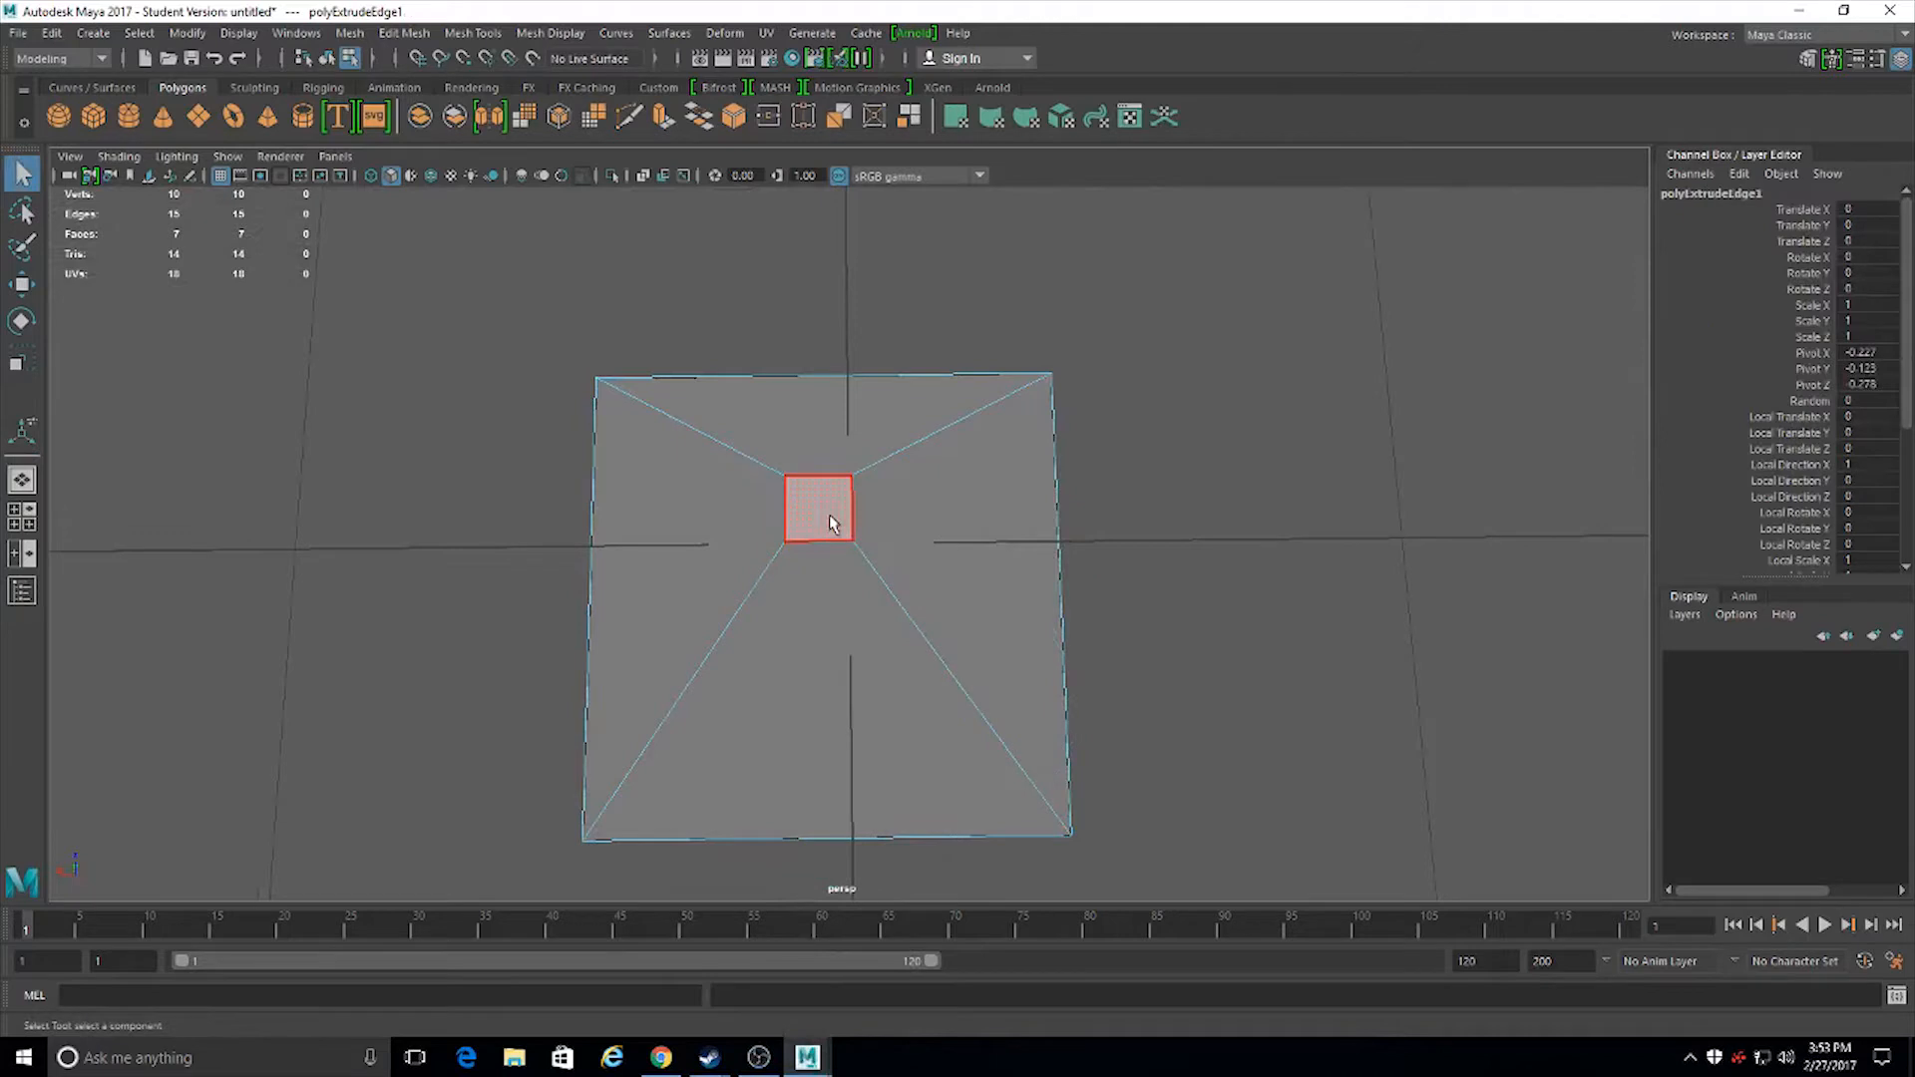
click(823, 529)
alt+drag(825, 542, 824, 499)
key(ctrl+e)
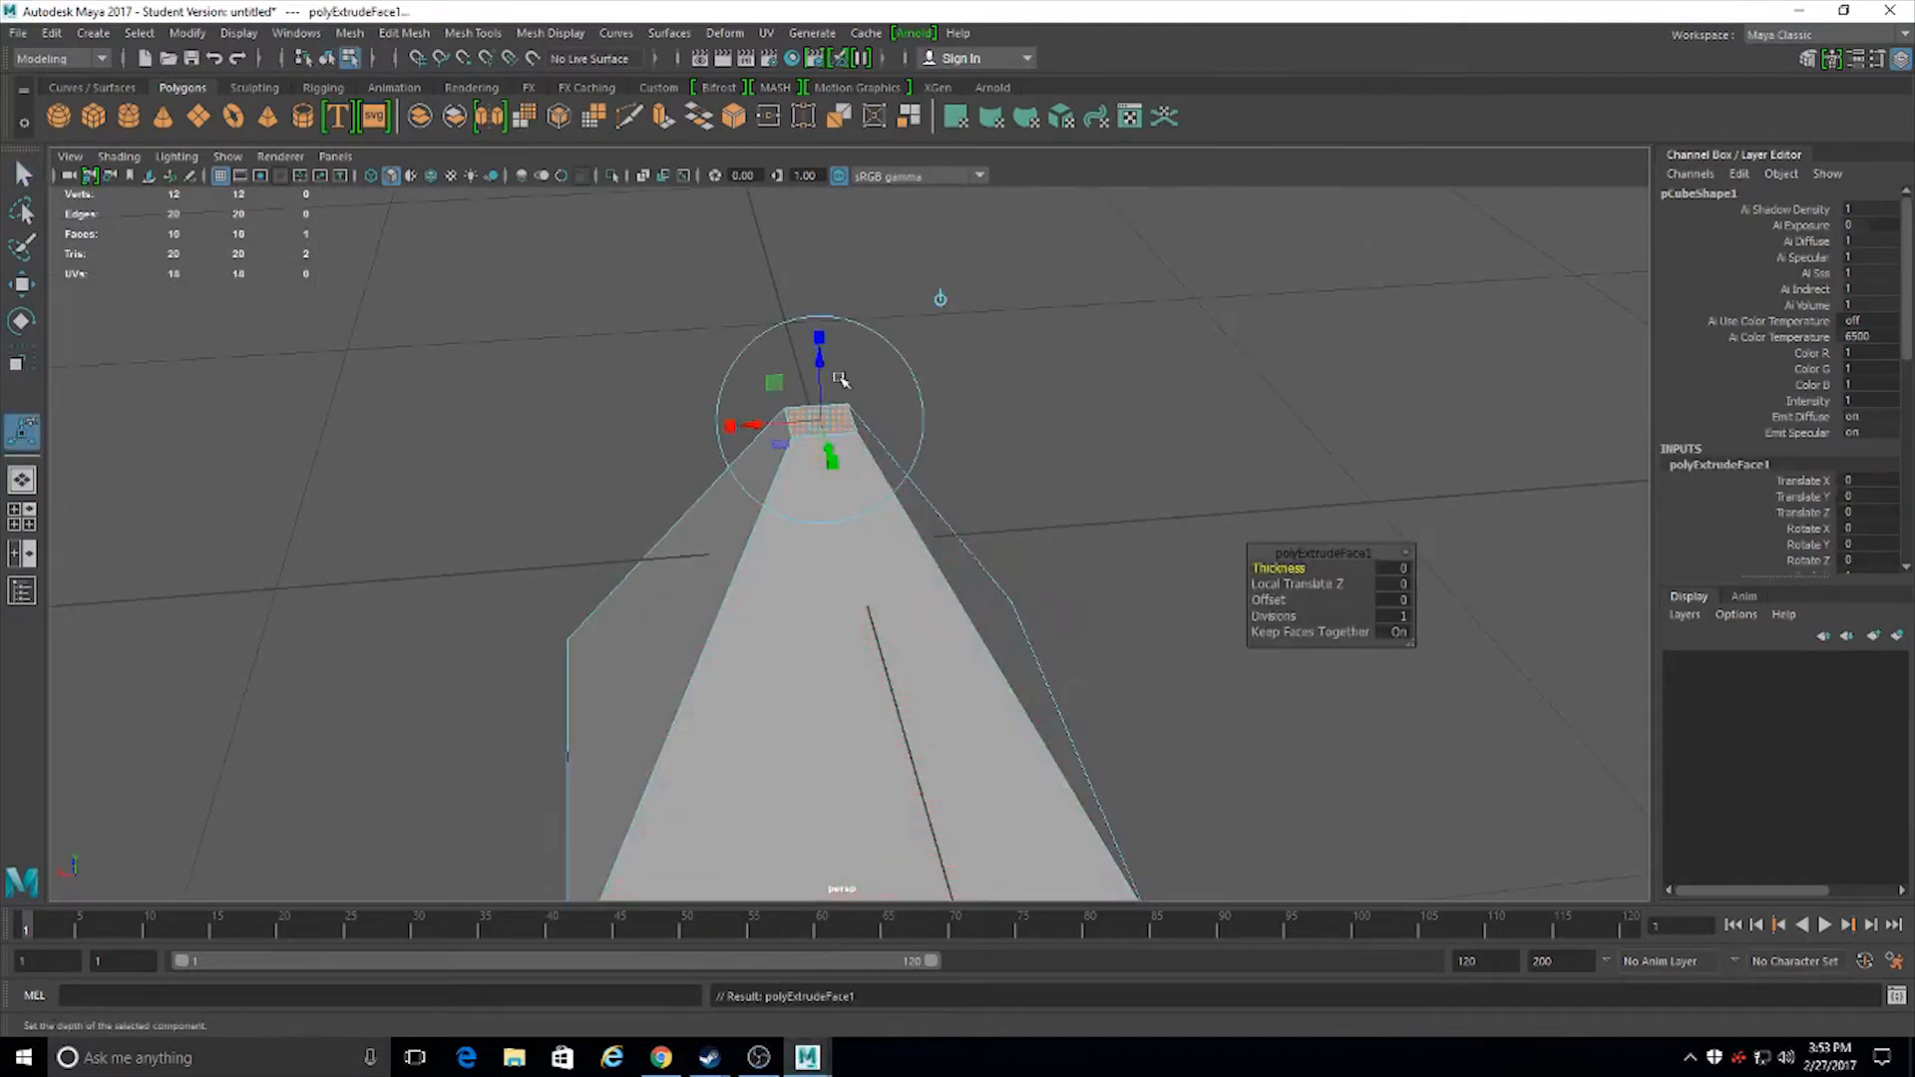
drag(820, 344, 928, 774)
alt+drag(834, 308, 842, 351)
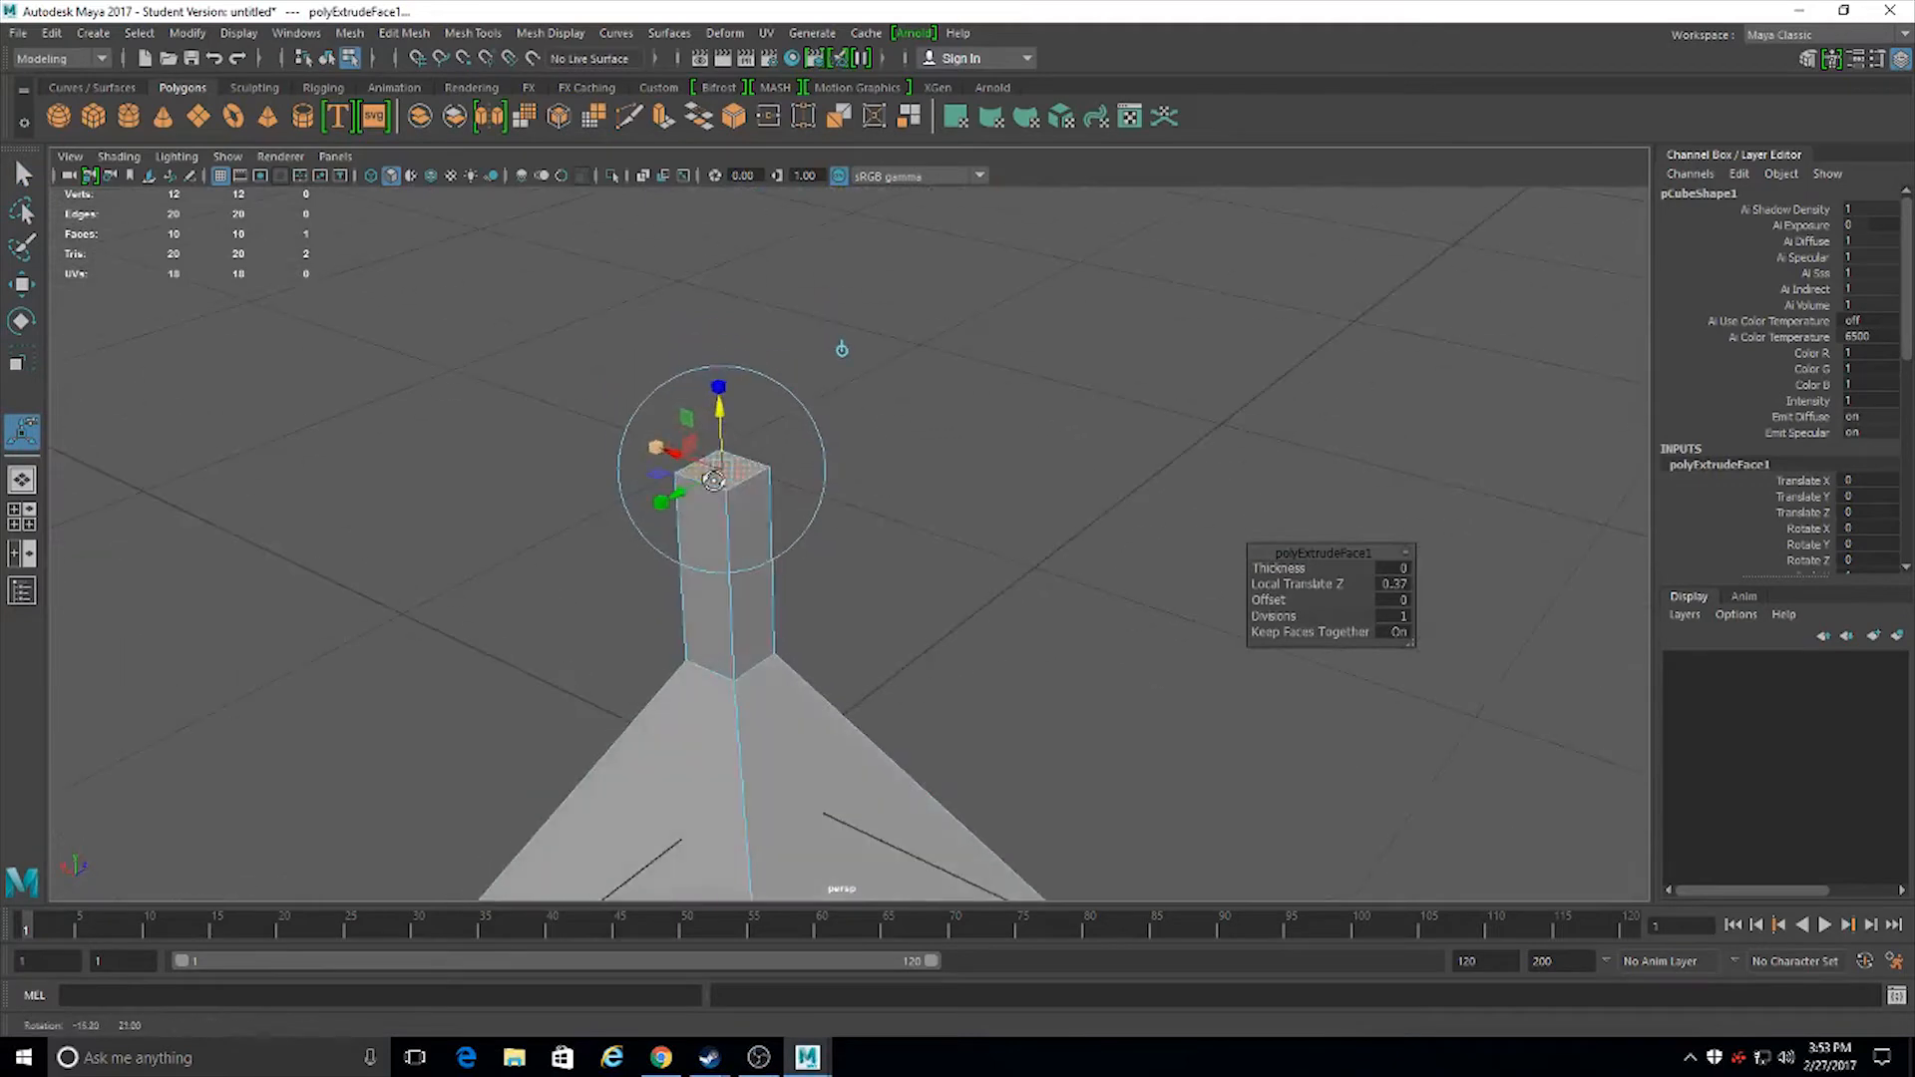
drag(663, 510, 679, 503)
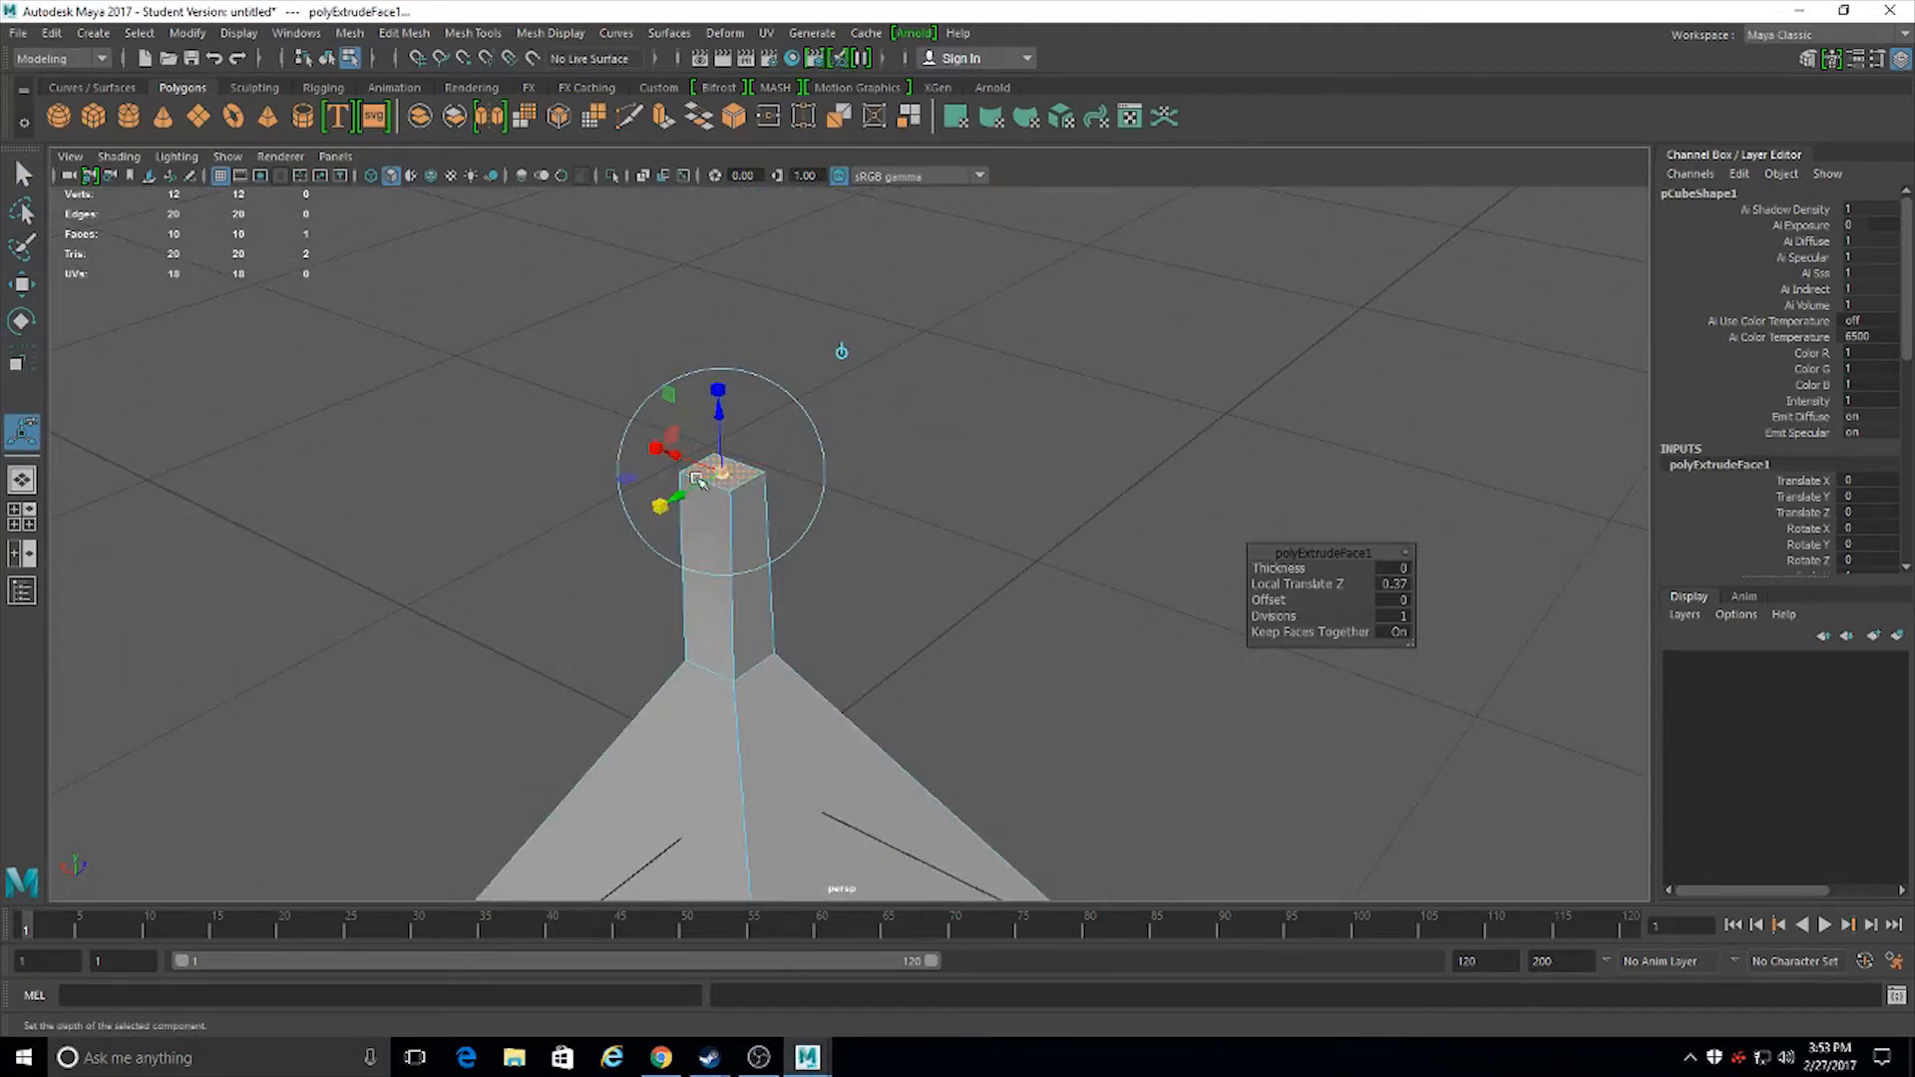
drag(716, 479, 698, 487)
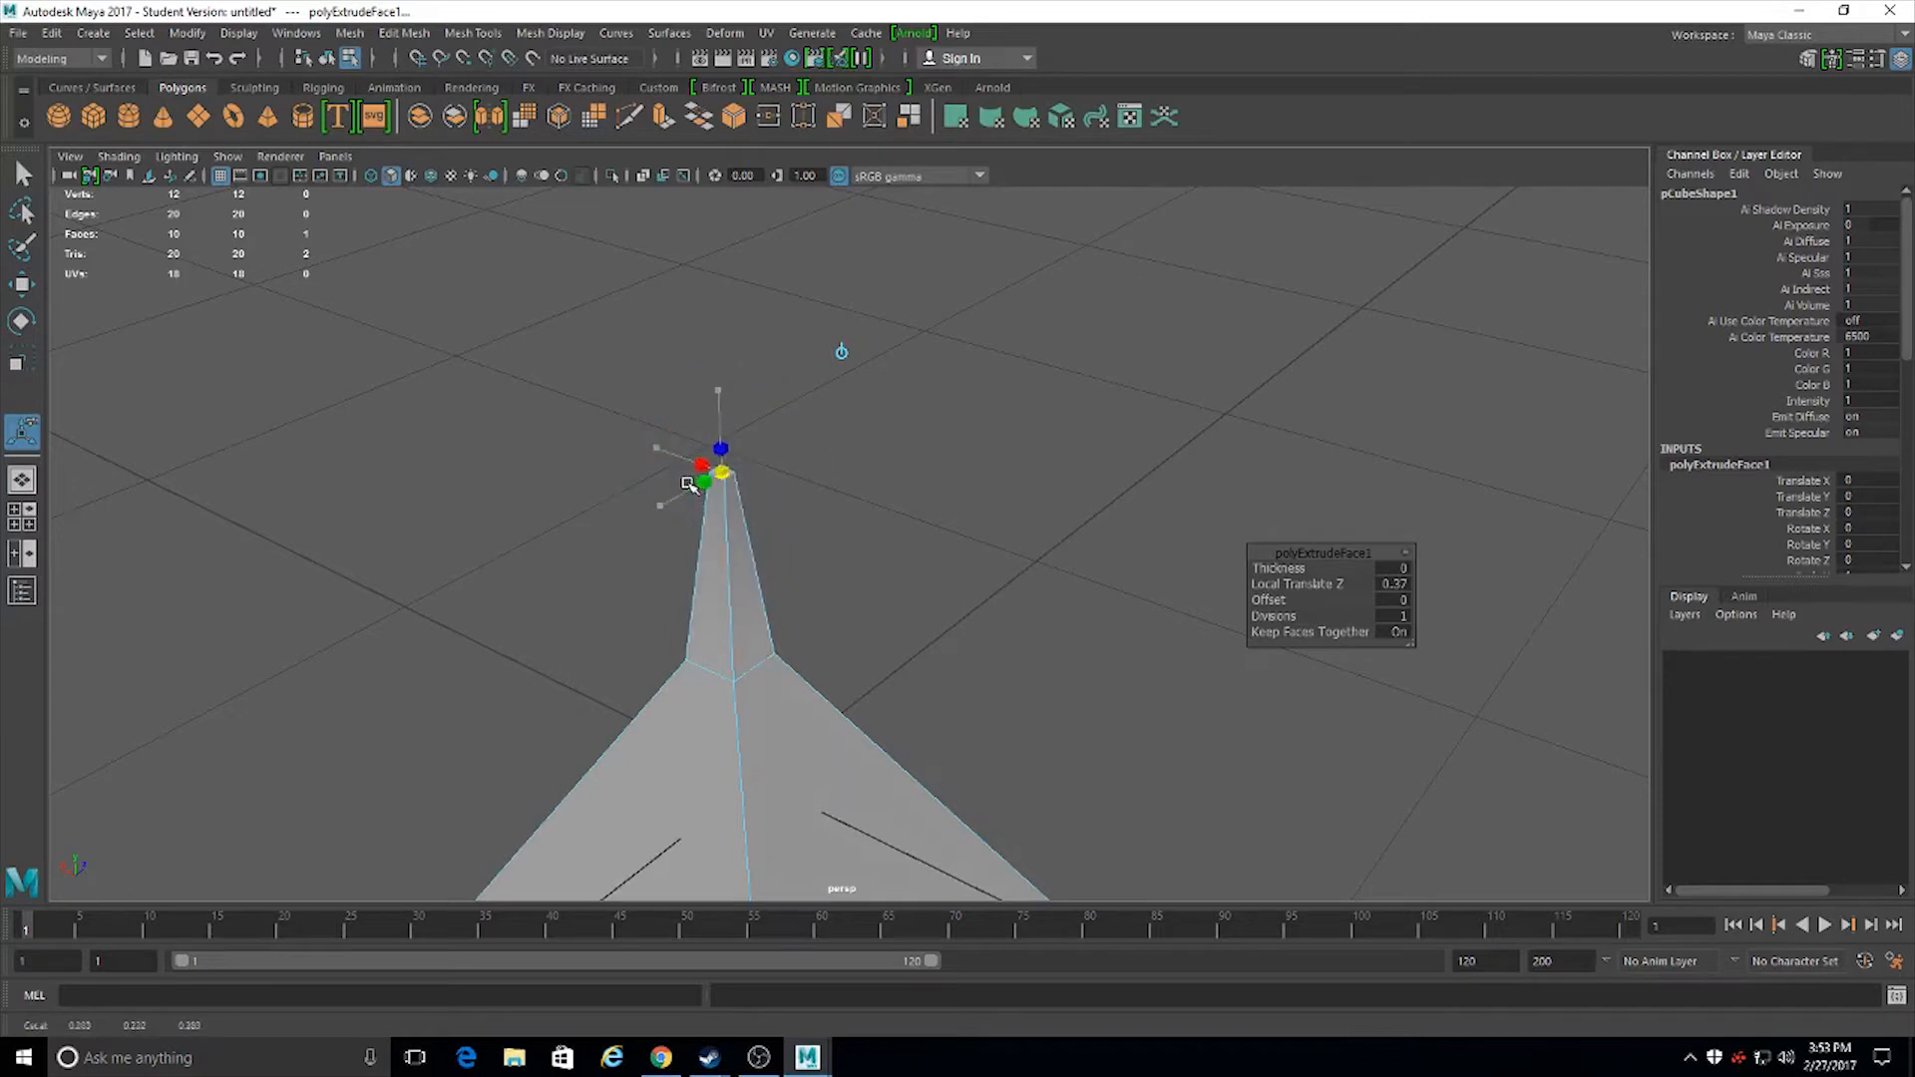
Reshape the pyramid's tapered tip by adjusting its extruded top face with the Extrude manipulator
scroll(670, 557, up, 5)
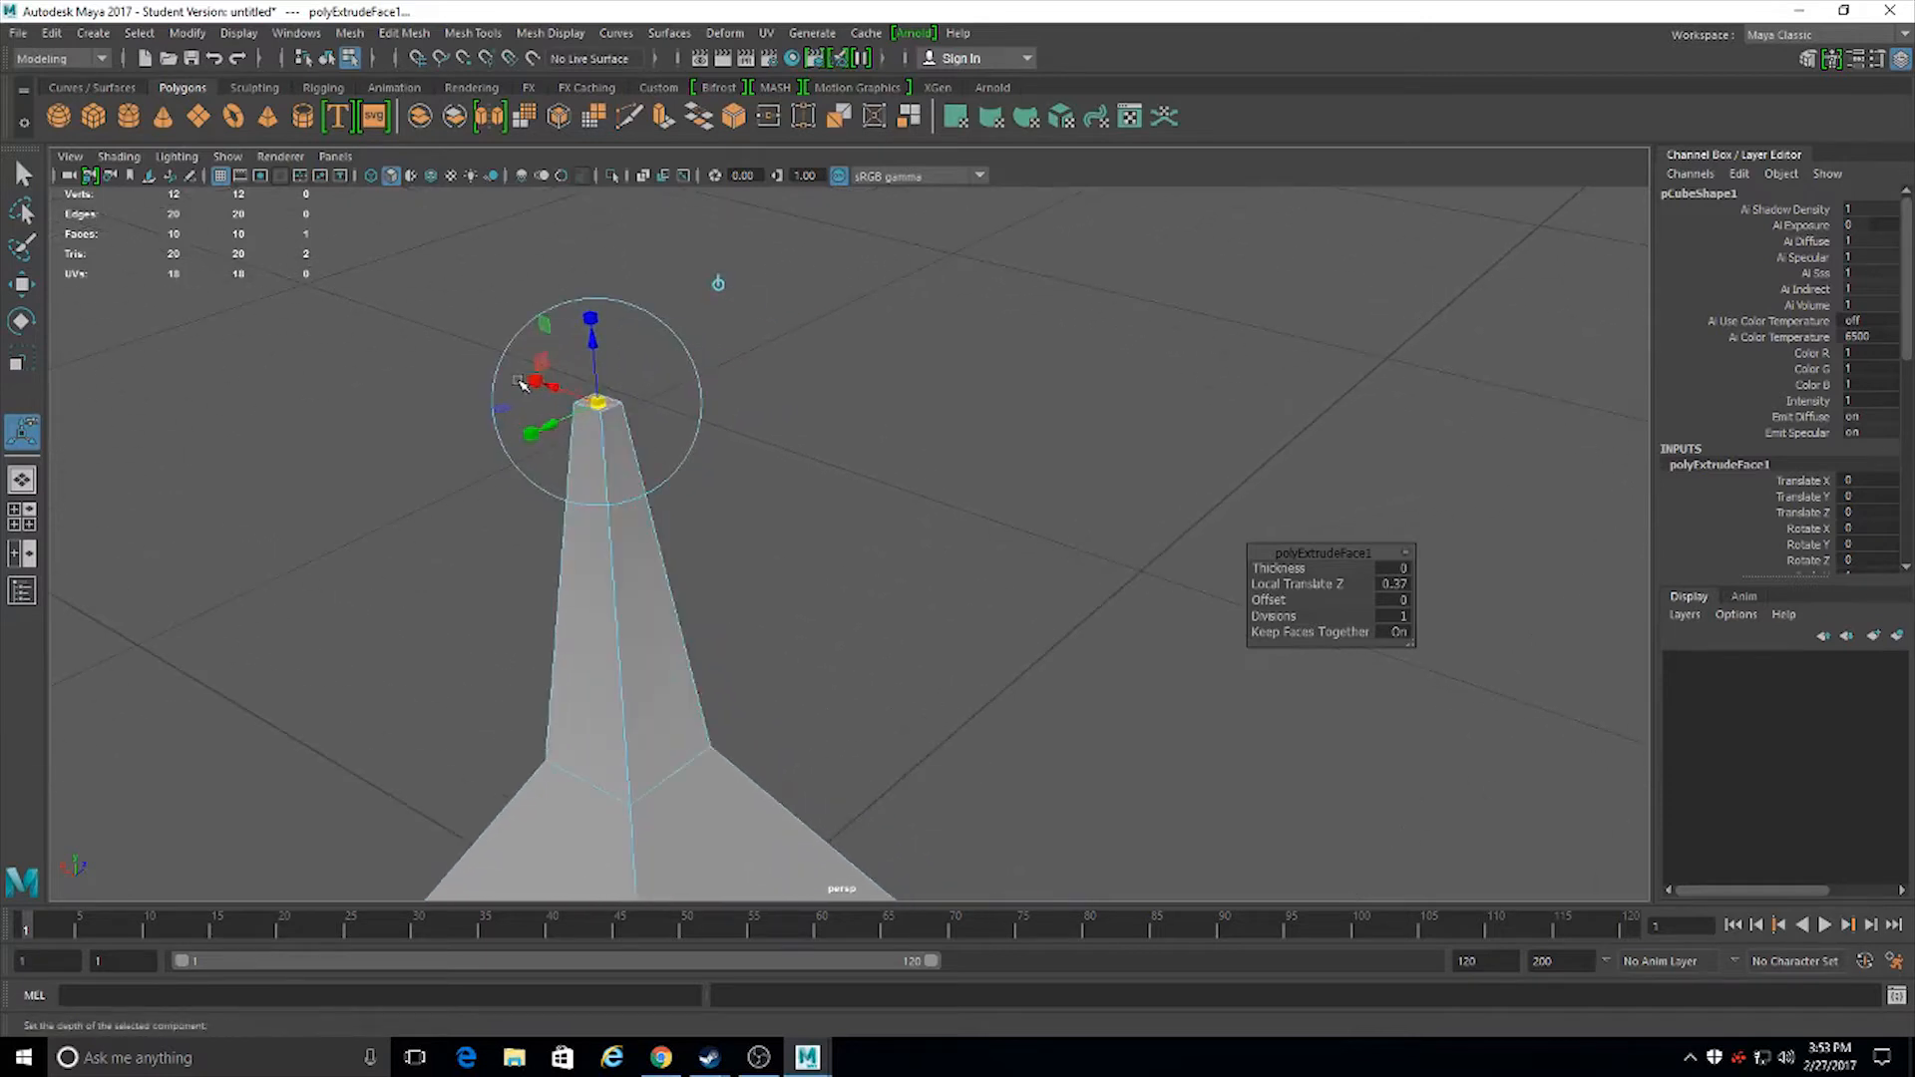
drag(534, 382, 558, 478)
drag(761, 363, 934, 465)
drag(977, 534, 725, 567)
key(t)
drag(789, 478, 820, 485)
alt+drag(732, 586, 1108, 598)
Cut a horizontal edge loop around the middle of the tapered tip with the Multi-Cut tool
click(473, 33)
click(566, 231)
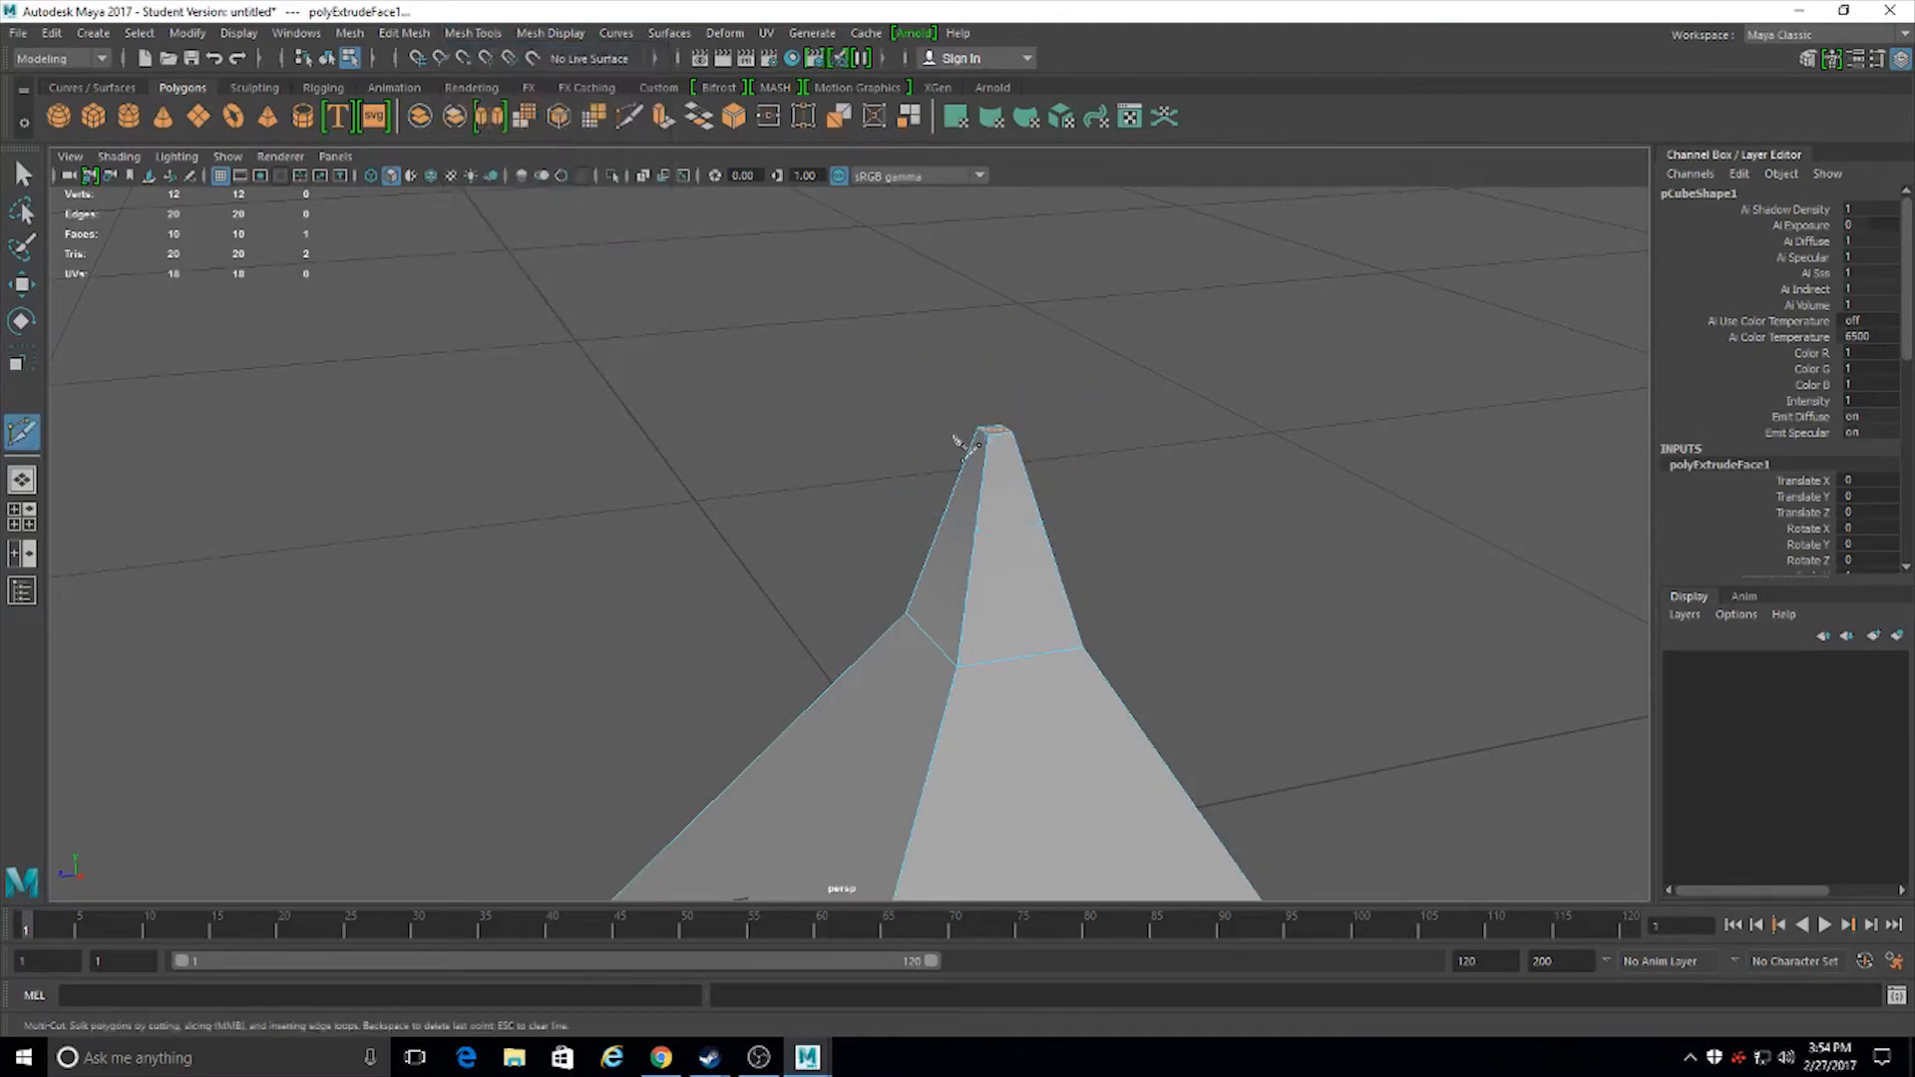
alt+drag(980, 444, 987, 464)
alt+right_drag(988, 464, 850, 547)
alt+drag(850, 546, 889, 496)
key(alt)
click(870, 496)
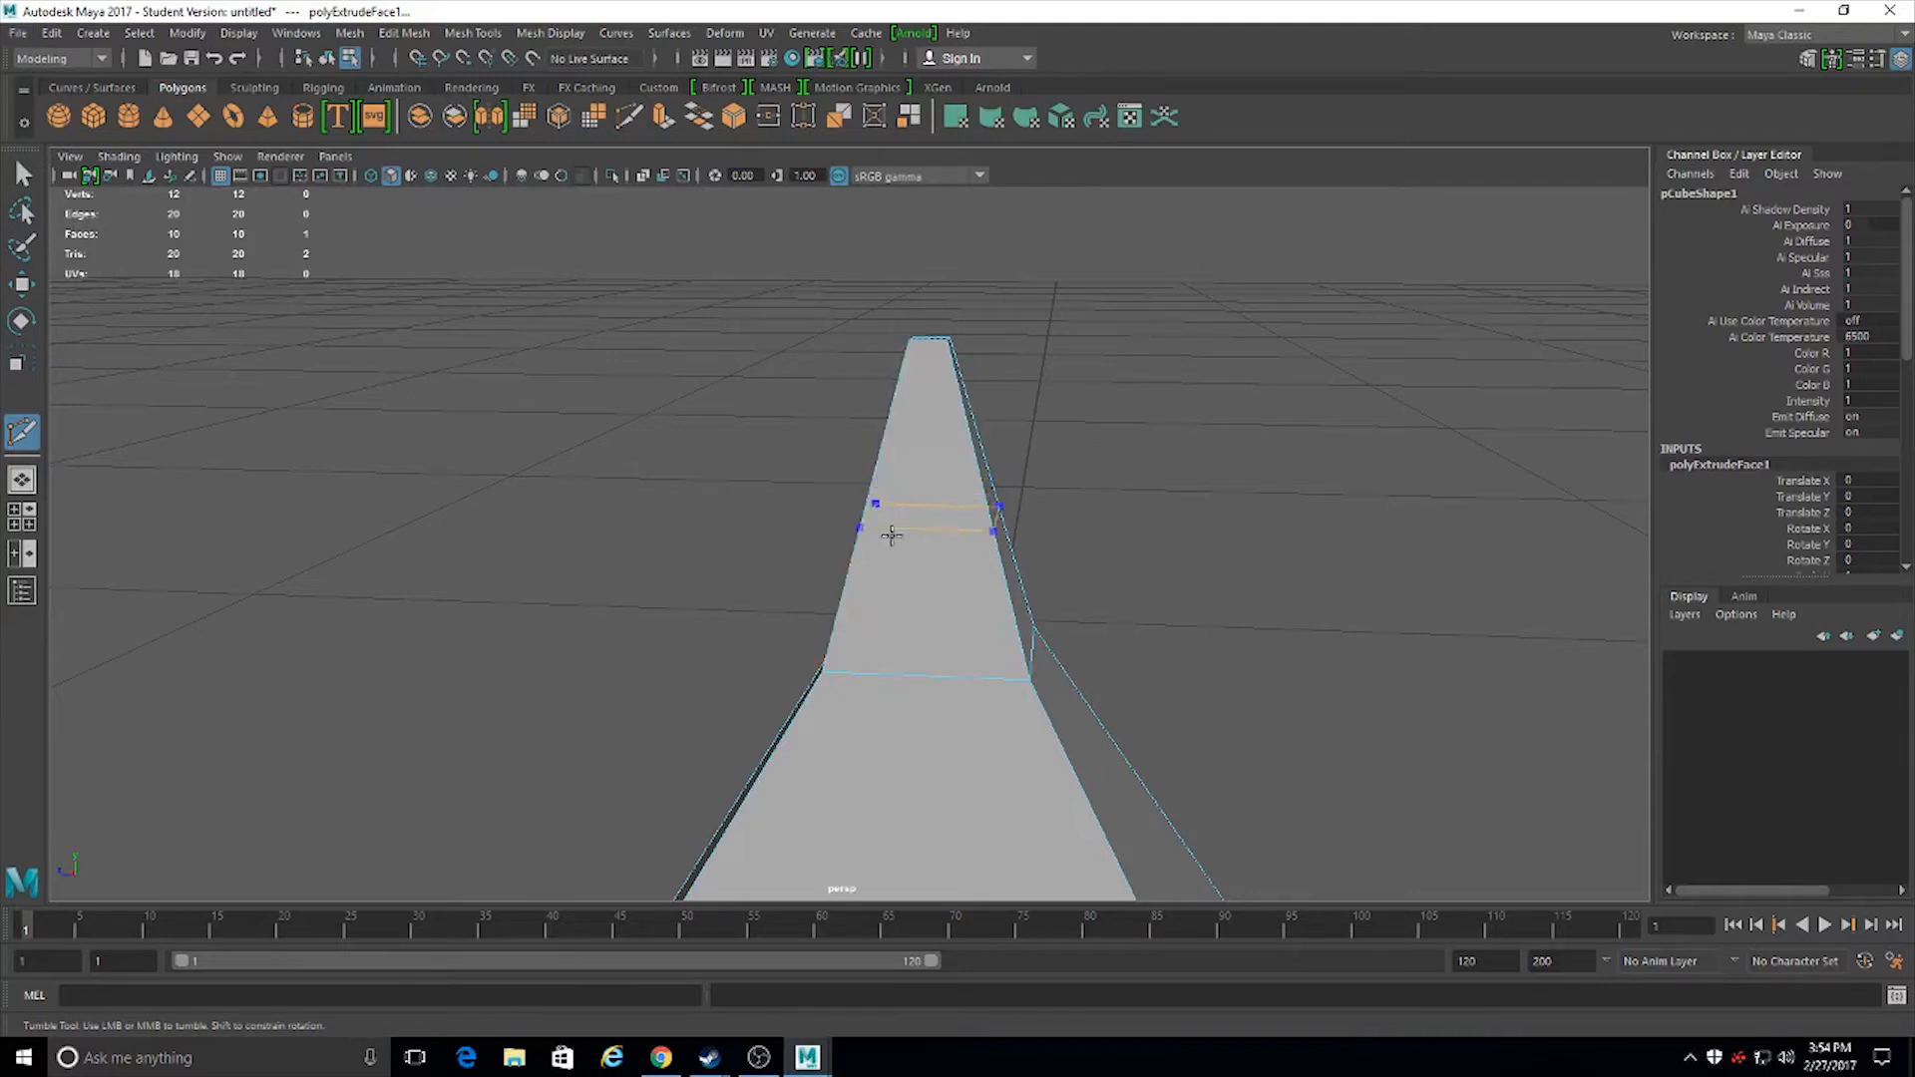
alt+drag(833, 592, 1039, 577)
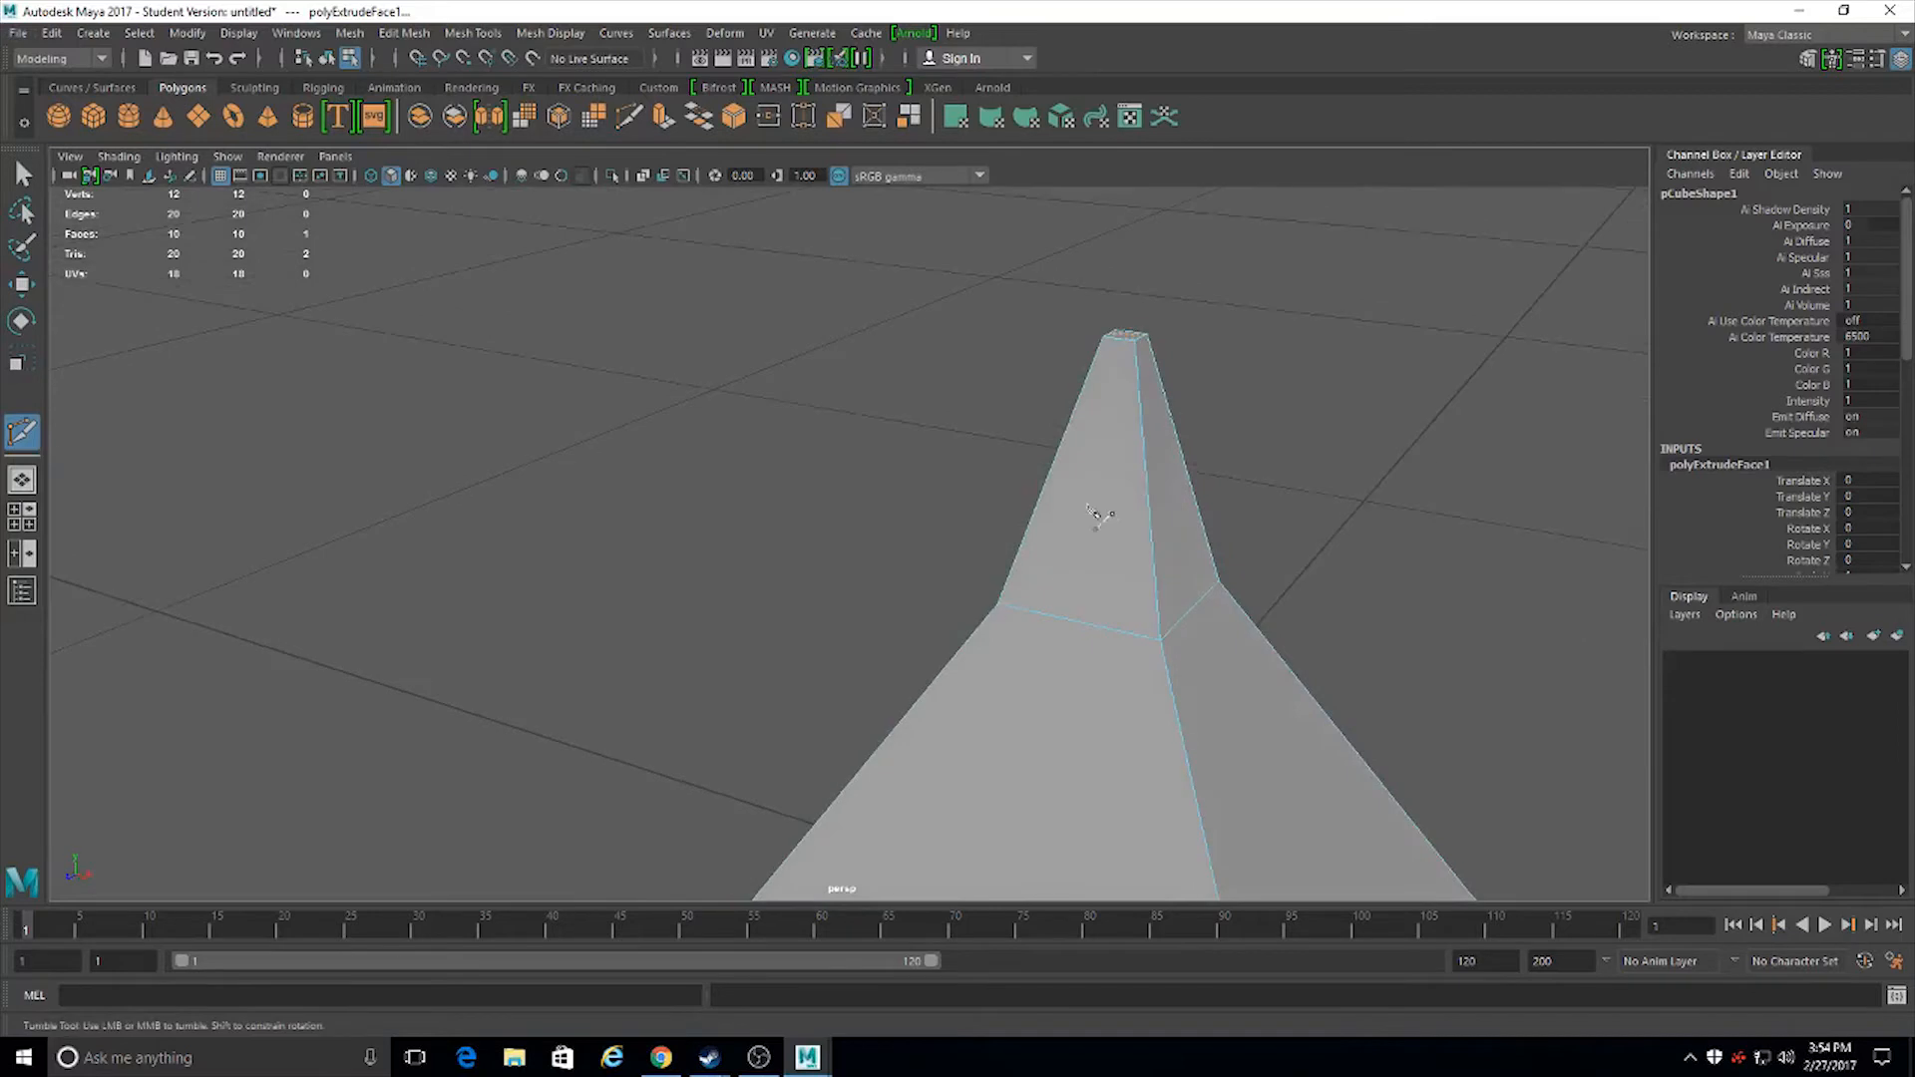
alt+drag(1120, 470, 1177, 544)
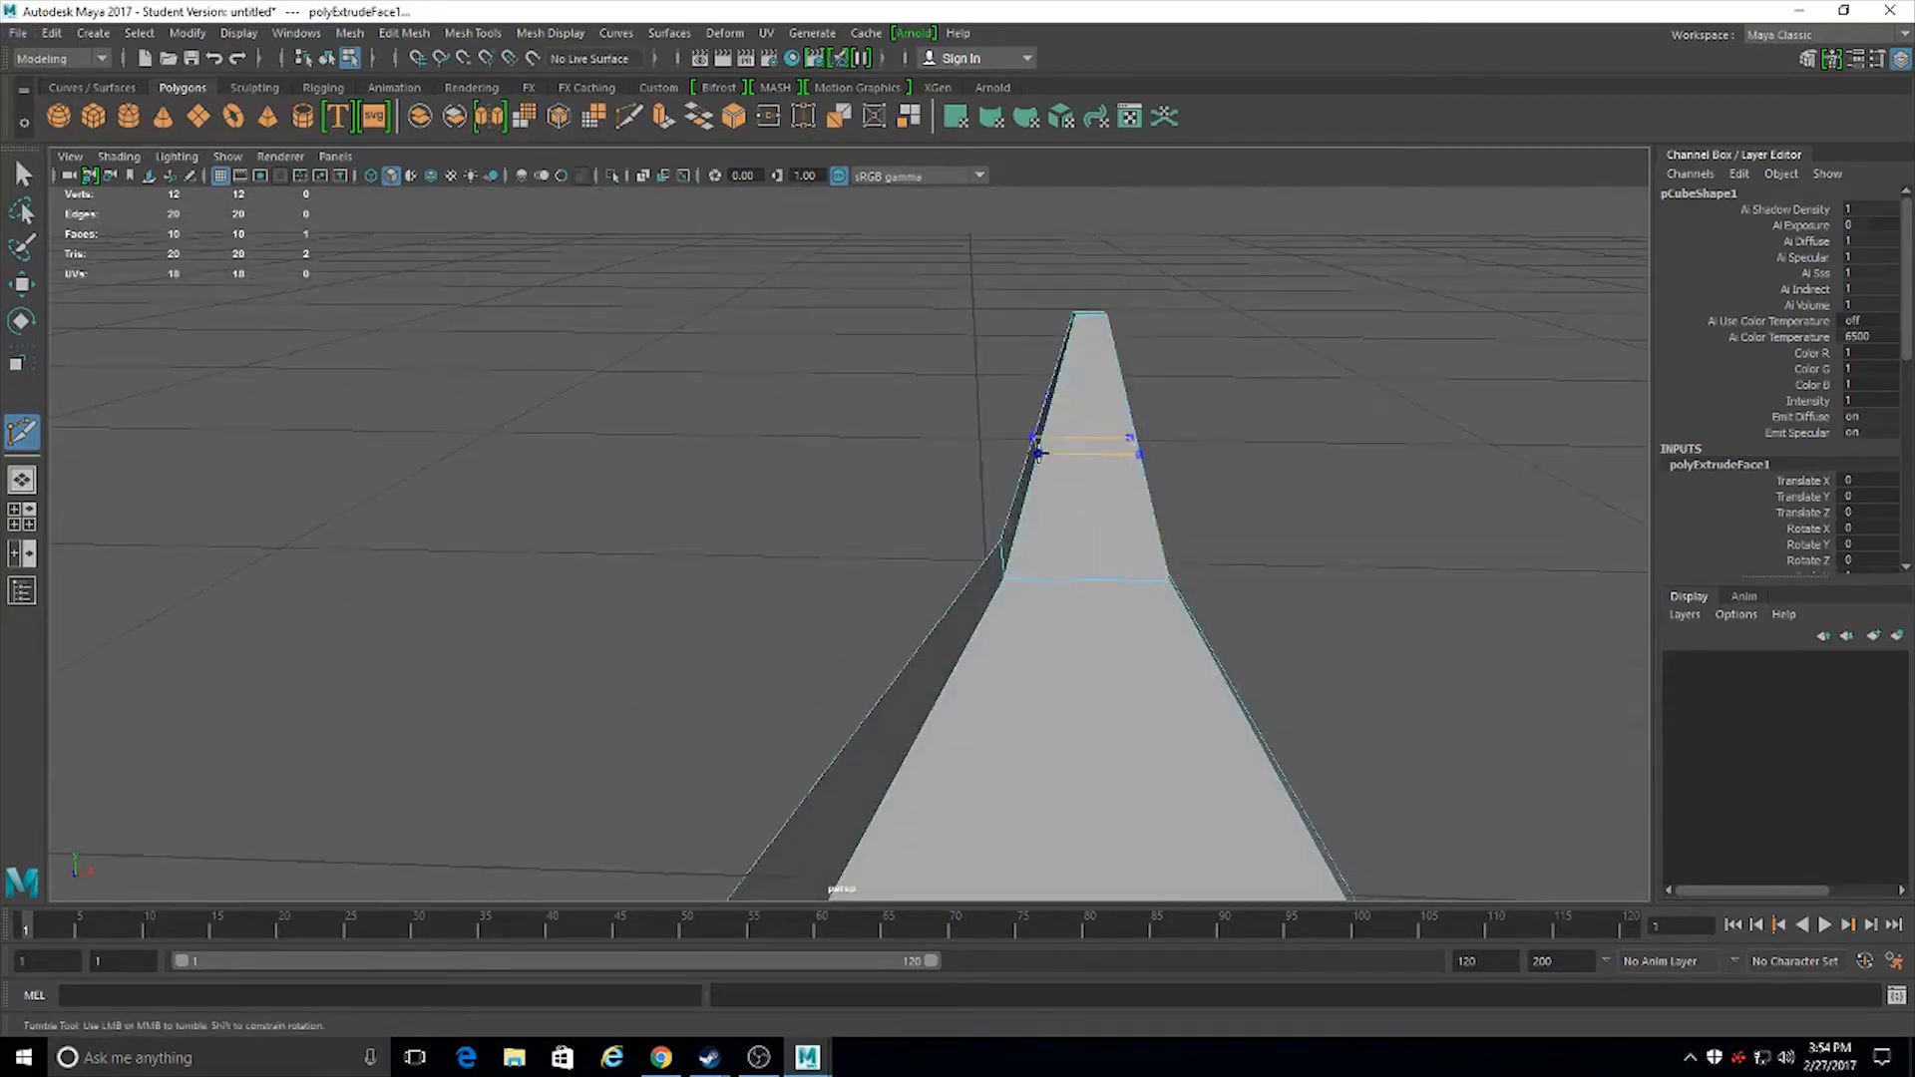
key(Return)
Turn the Poly Count heads-up display off and back on
alt+drag(961, 513, 1497, 629)
alt+right_drag(878, 509, 495, 357)
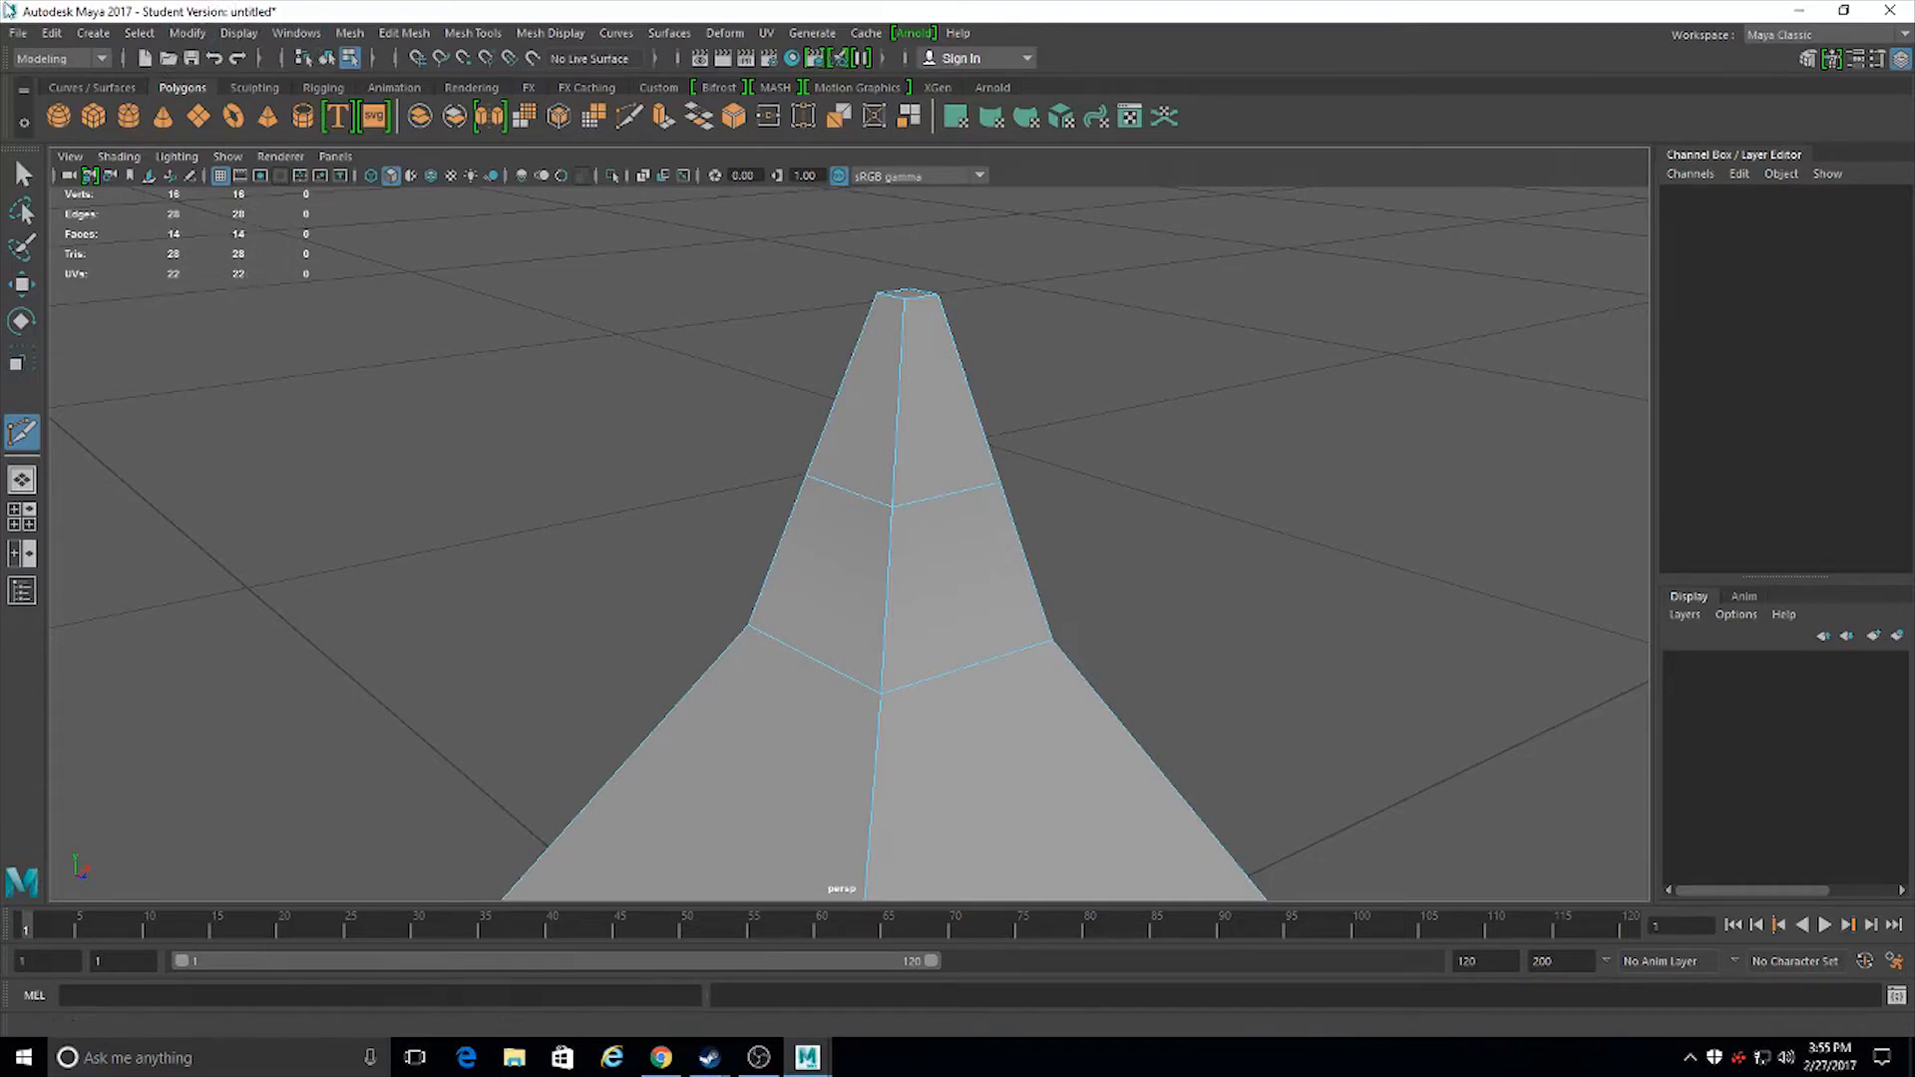
alt+drag(504, 477, 1247, 568)
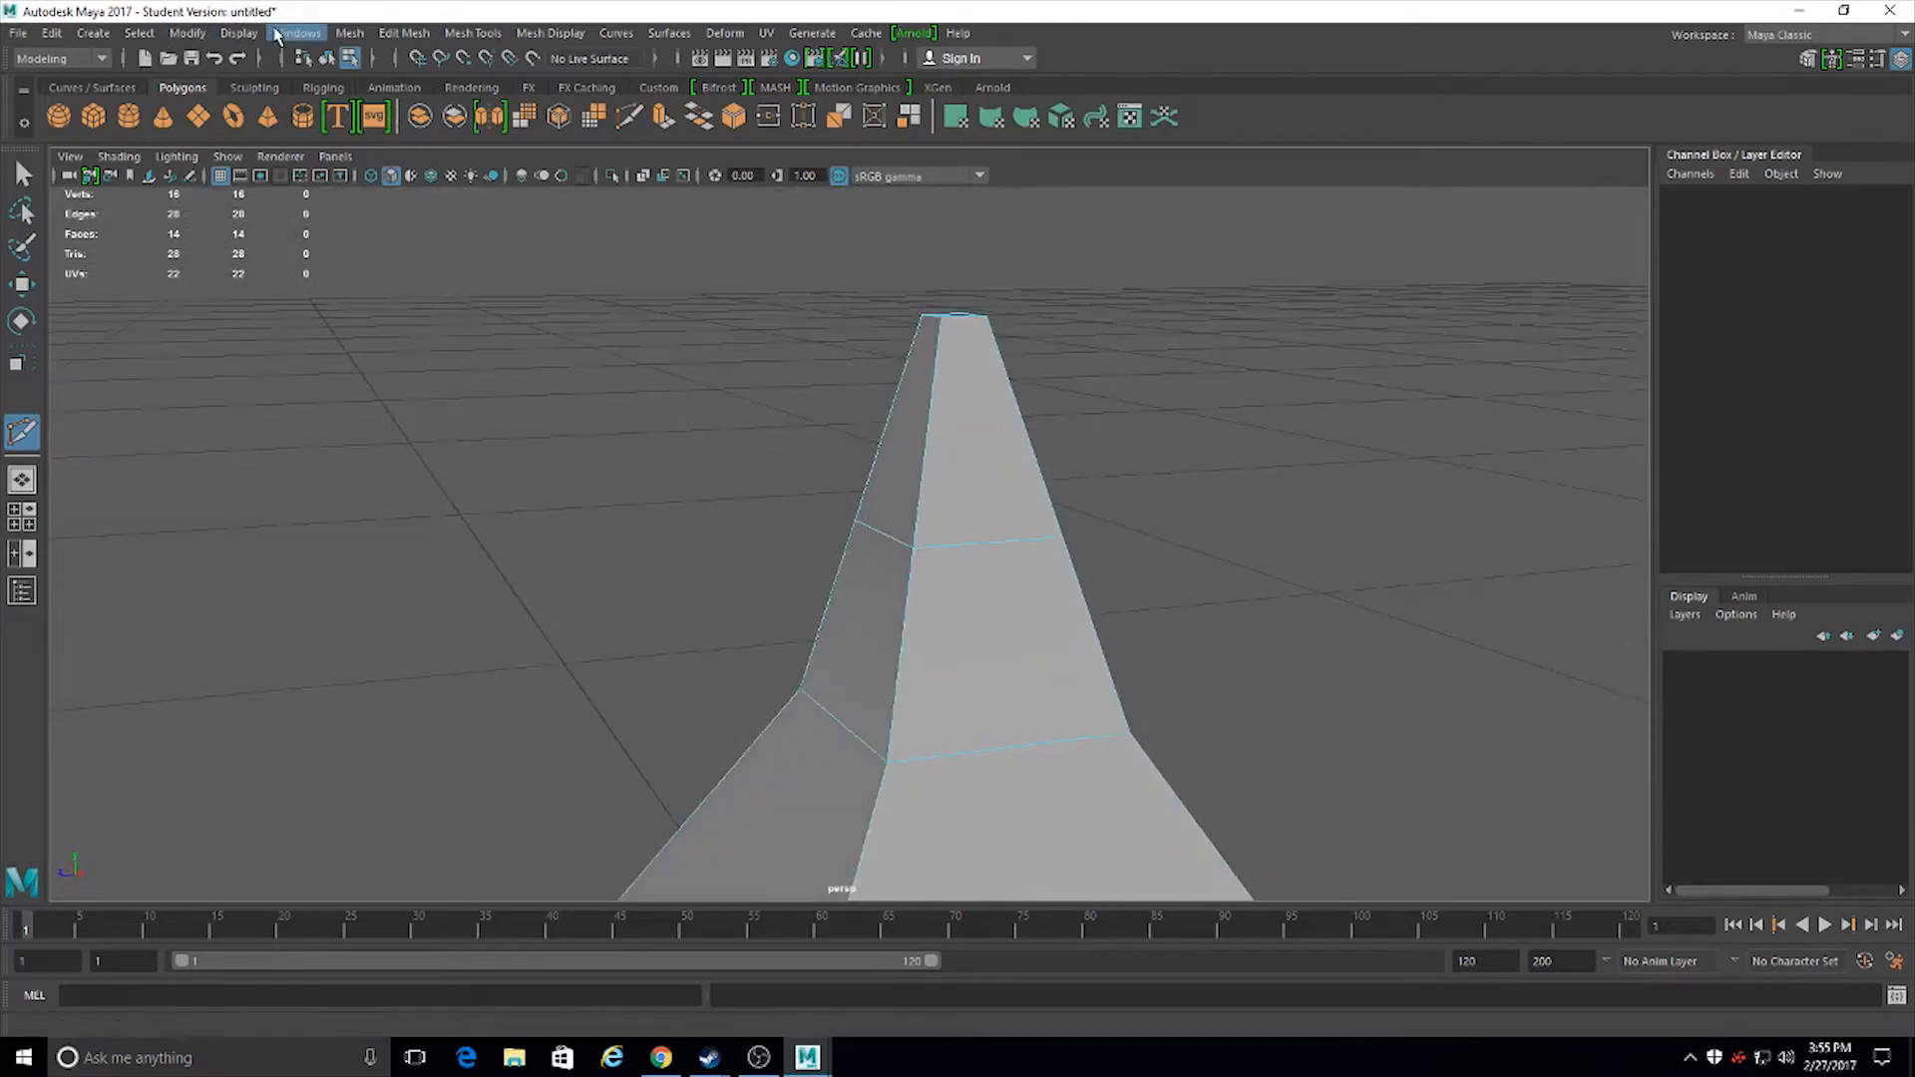
click(182, 33)
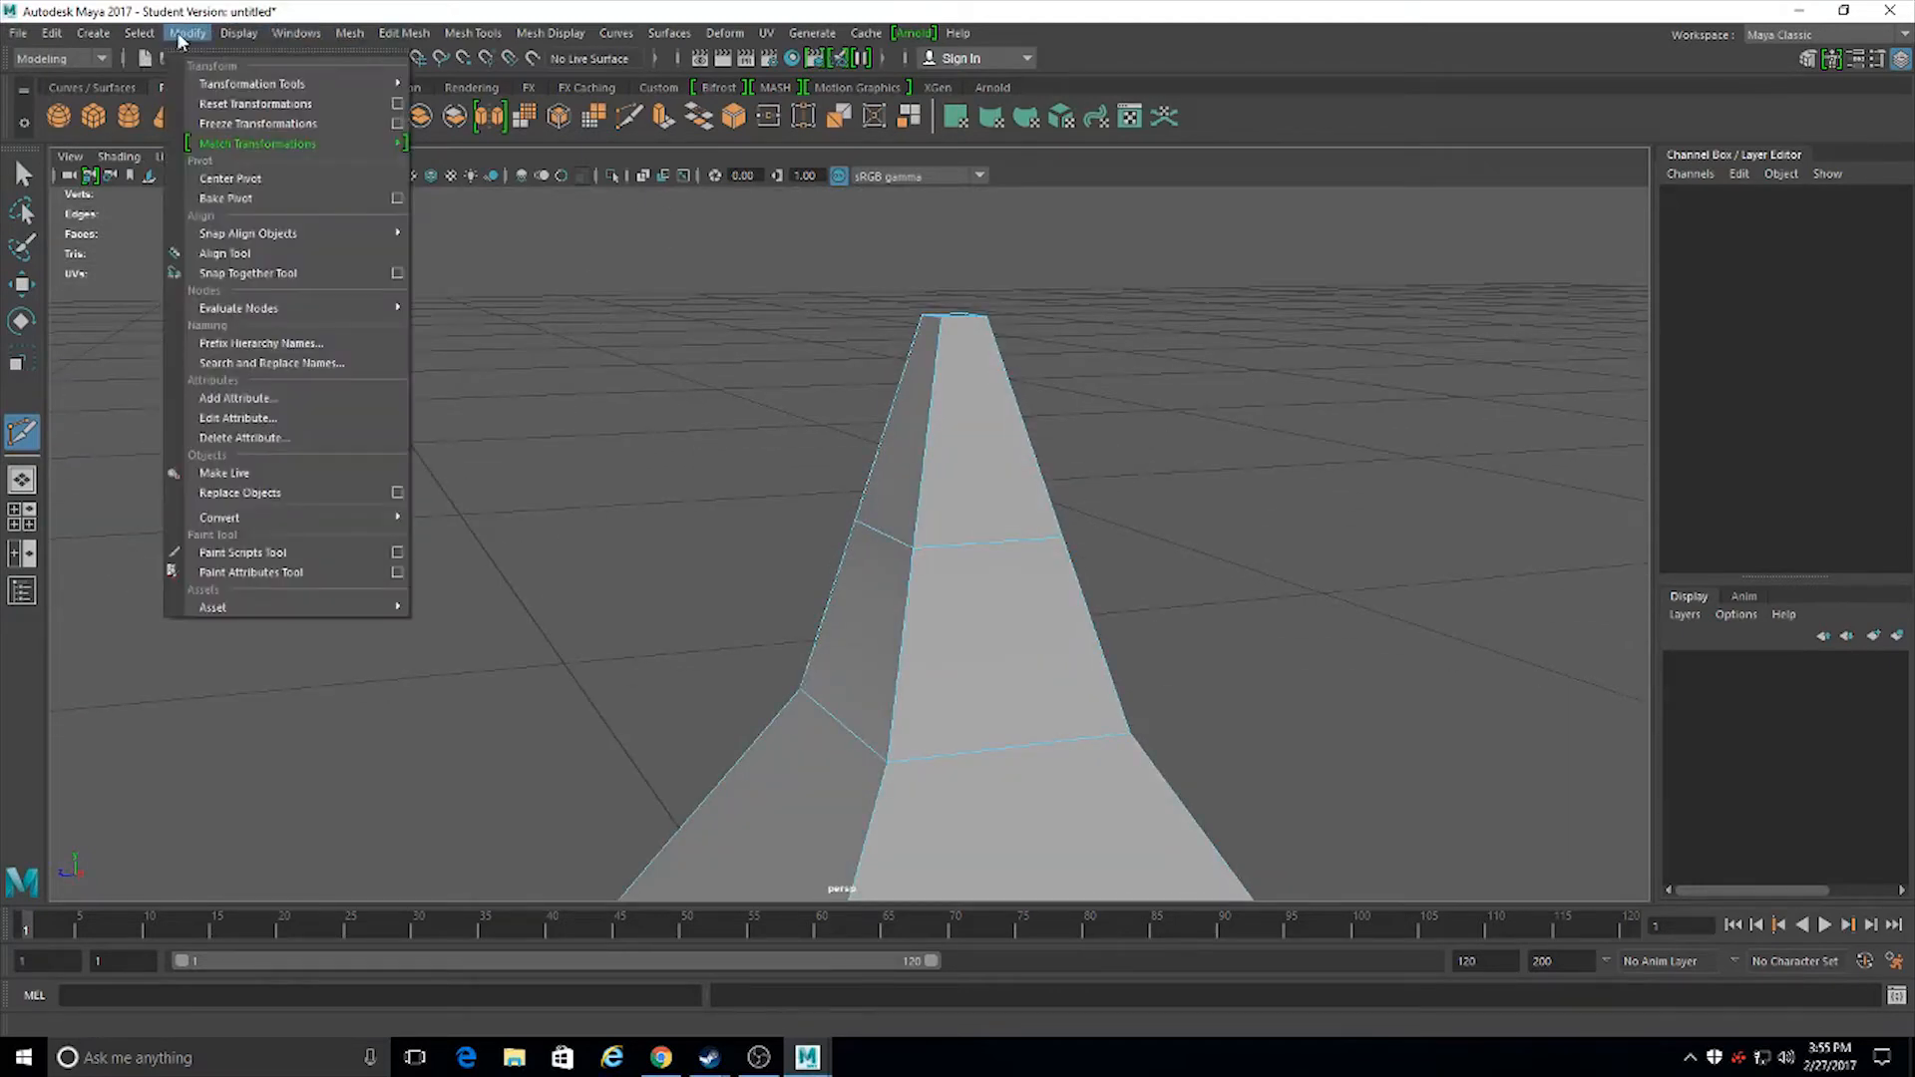
mouse_move(245, 34)
mouse_move(306, 104)
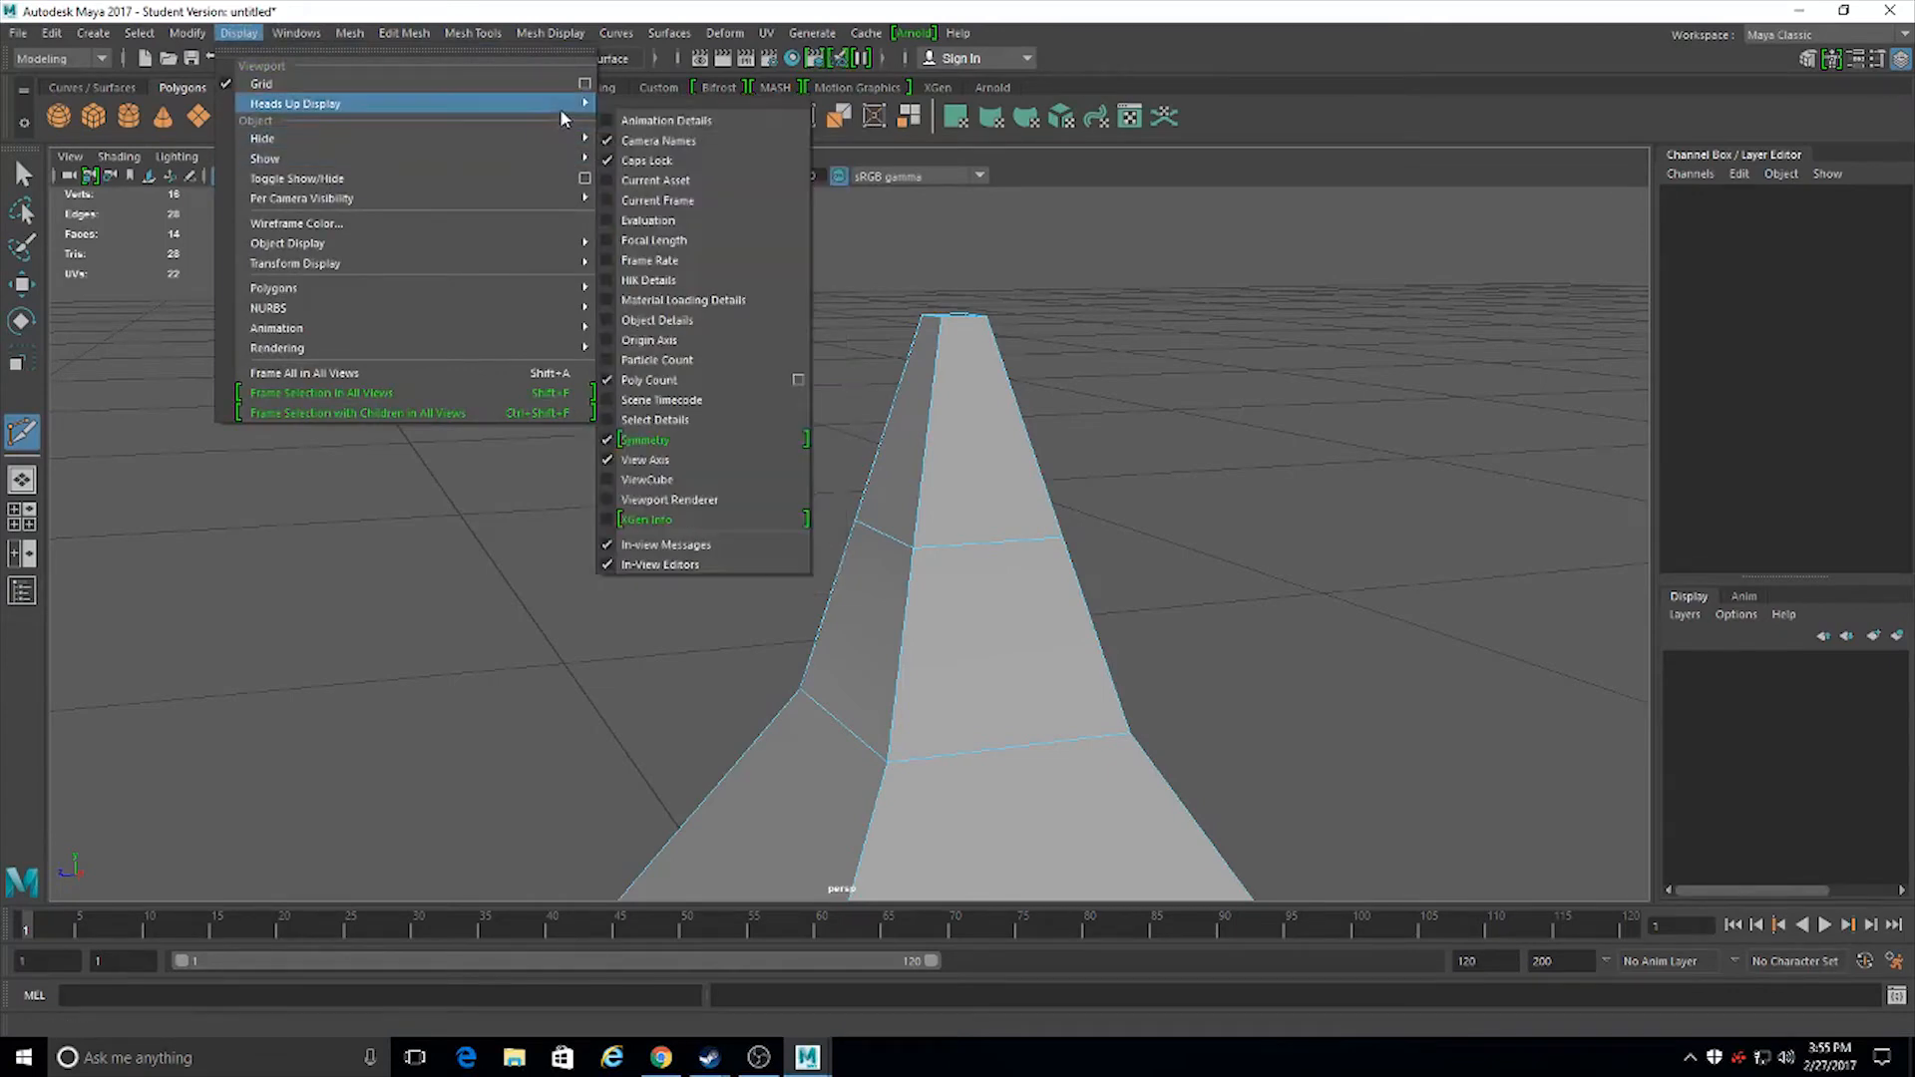
click(688, 379)
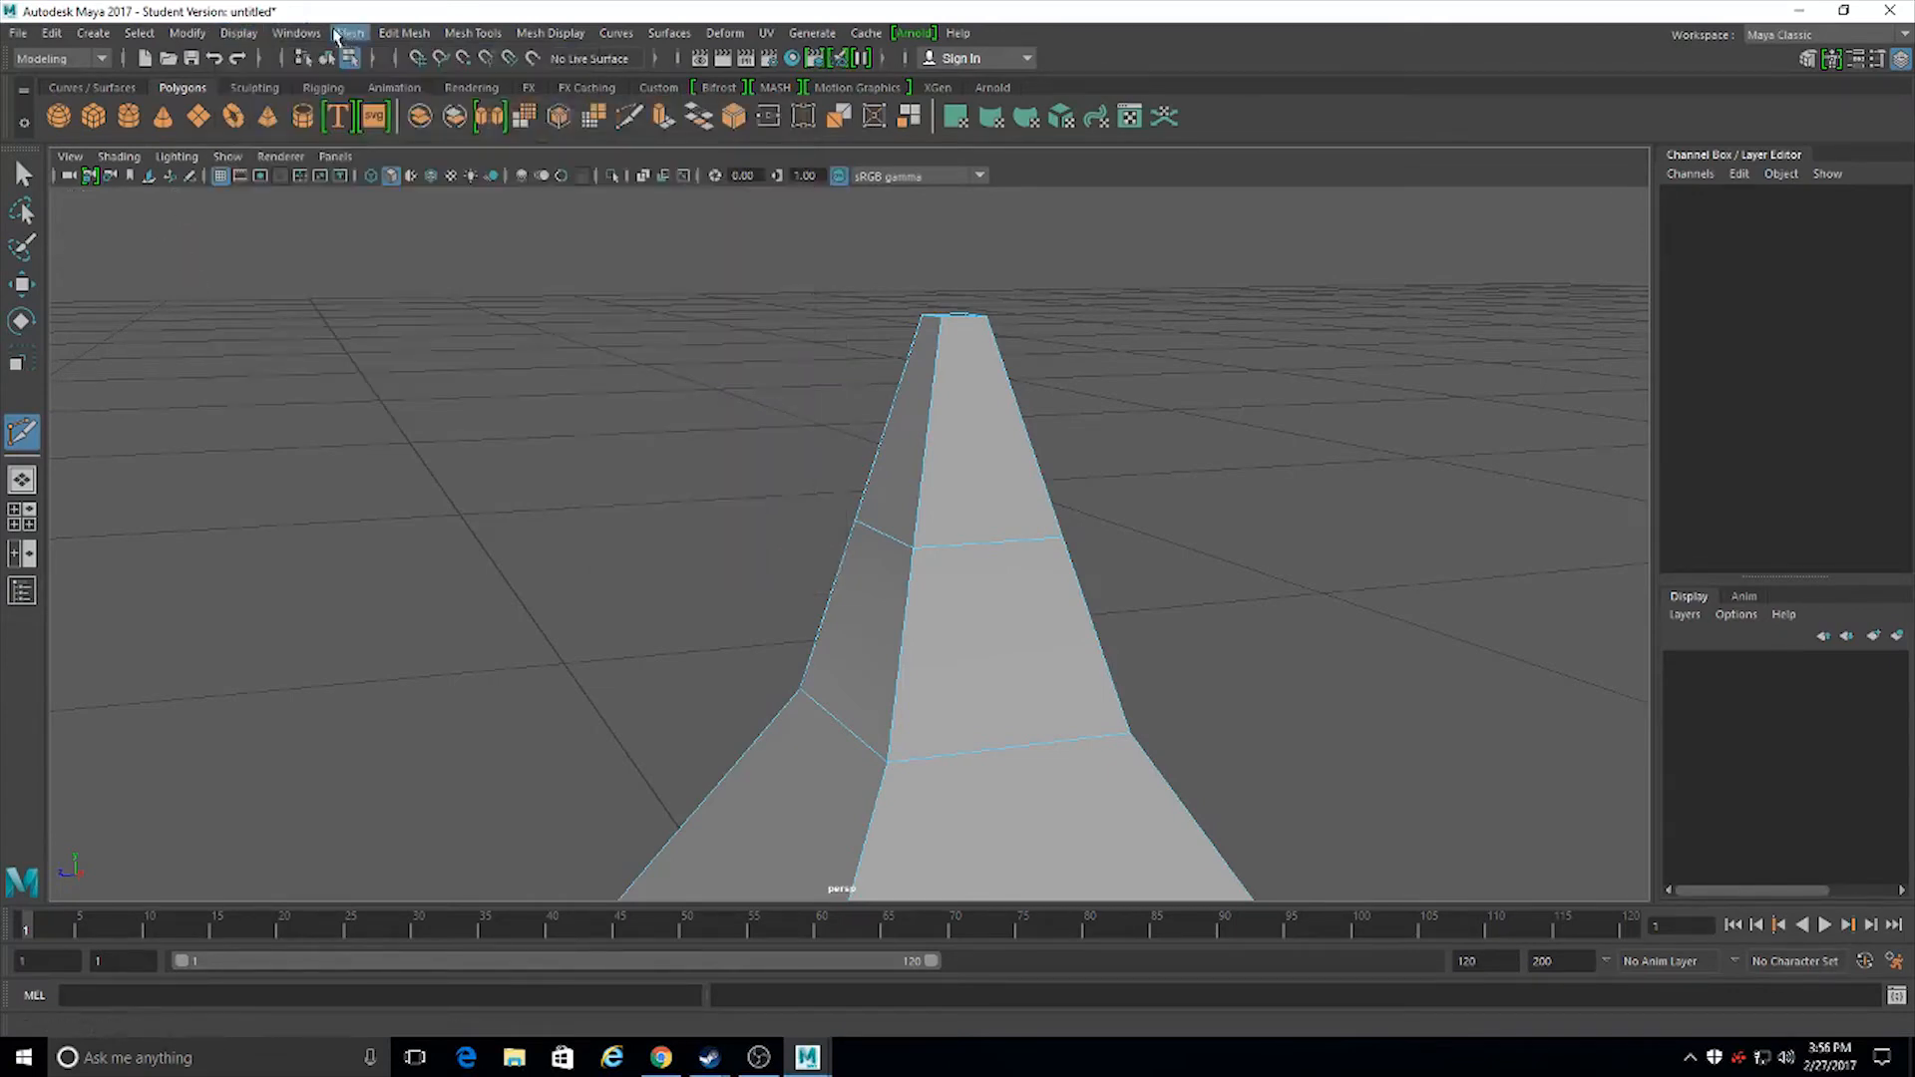
click(261, 35)
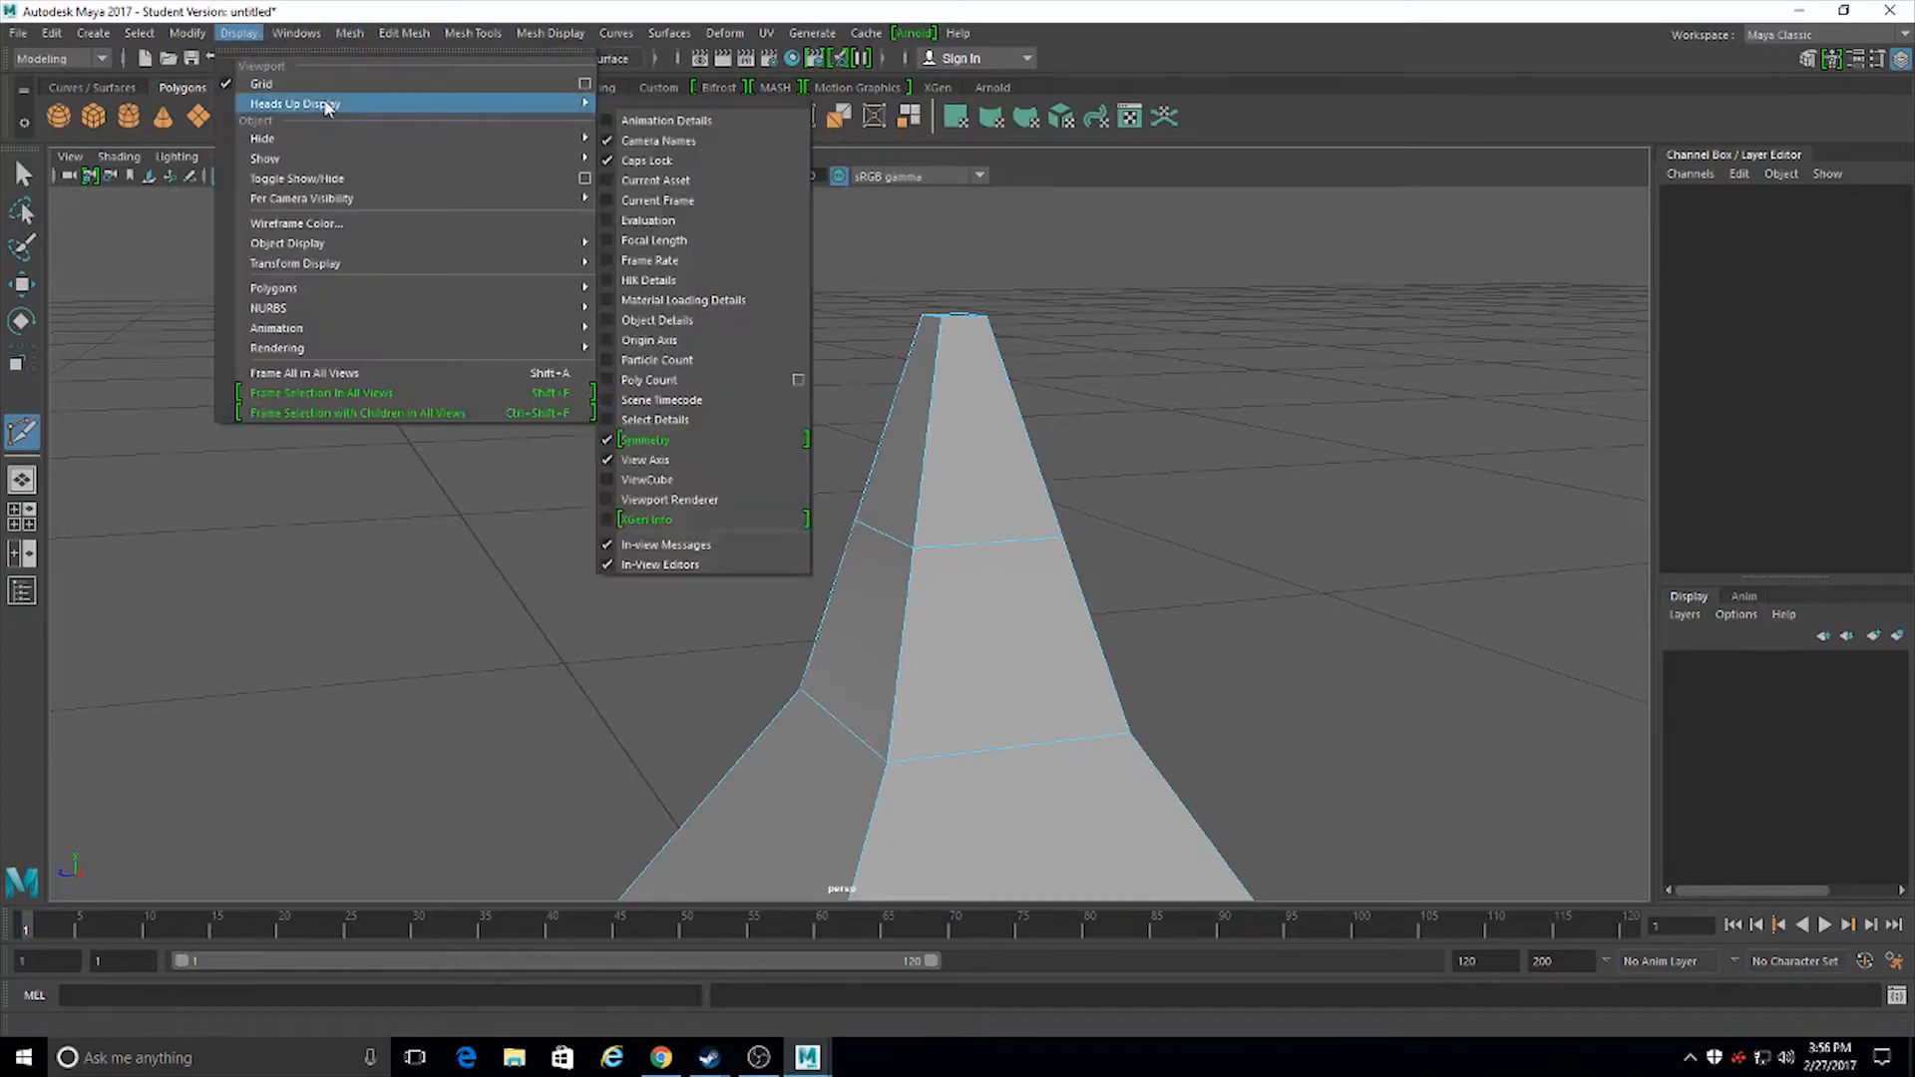
mouse_move(380, 108)
click(710, 376)
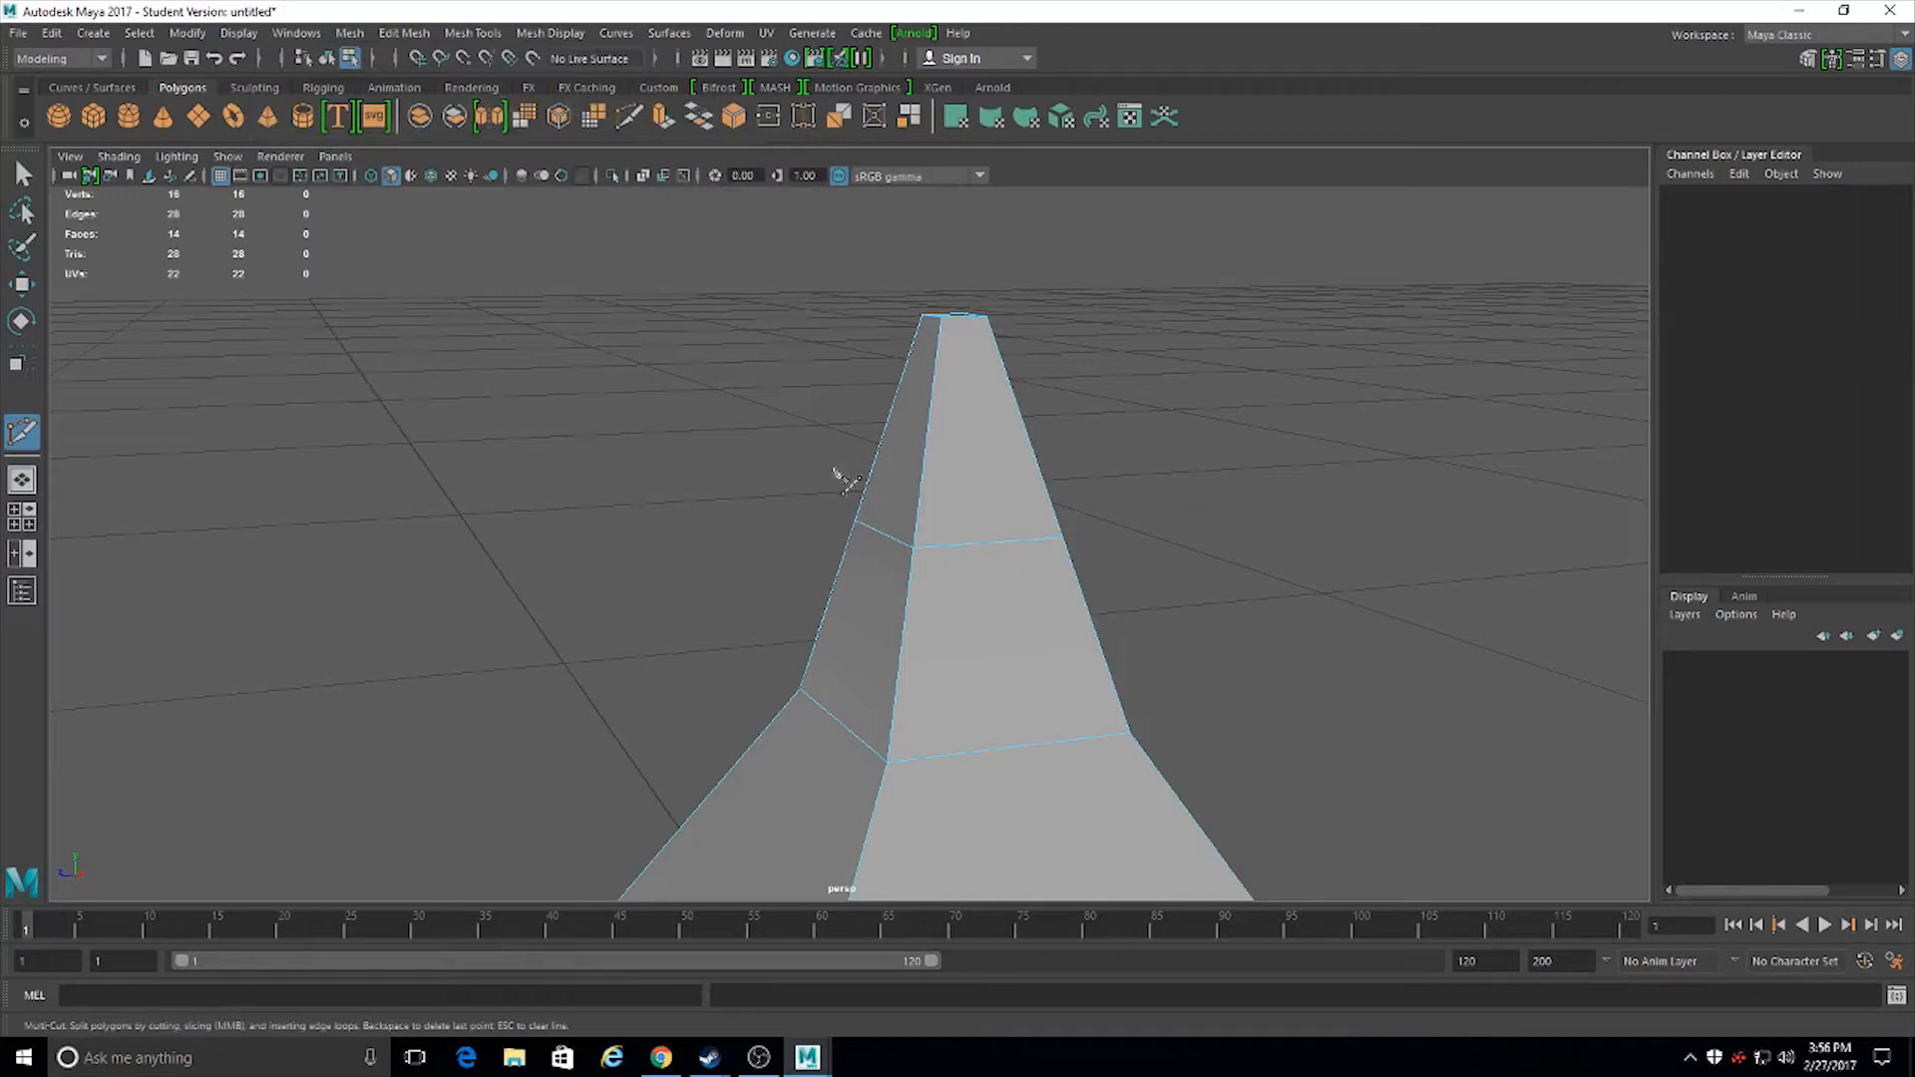
Look up the Poly Count heads-up display option through the hotbox without changing it
key(space)
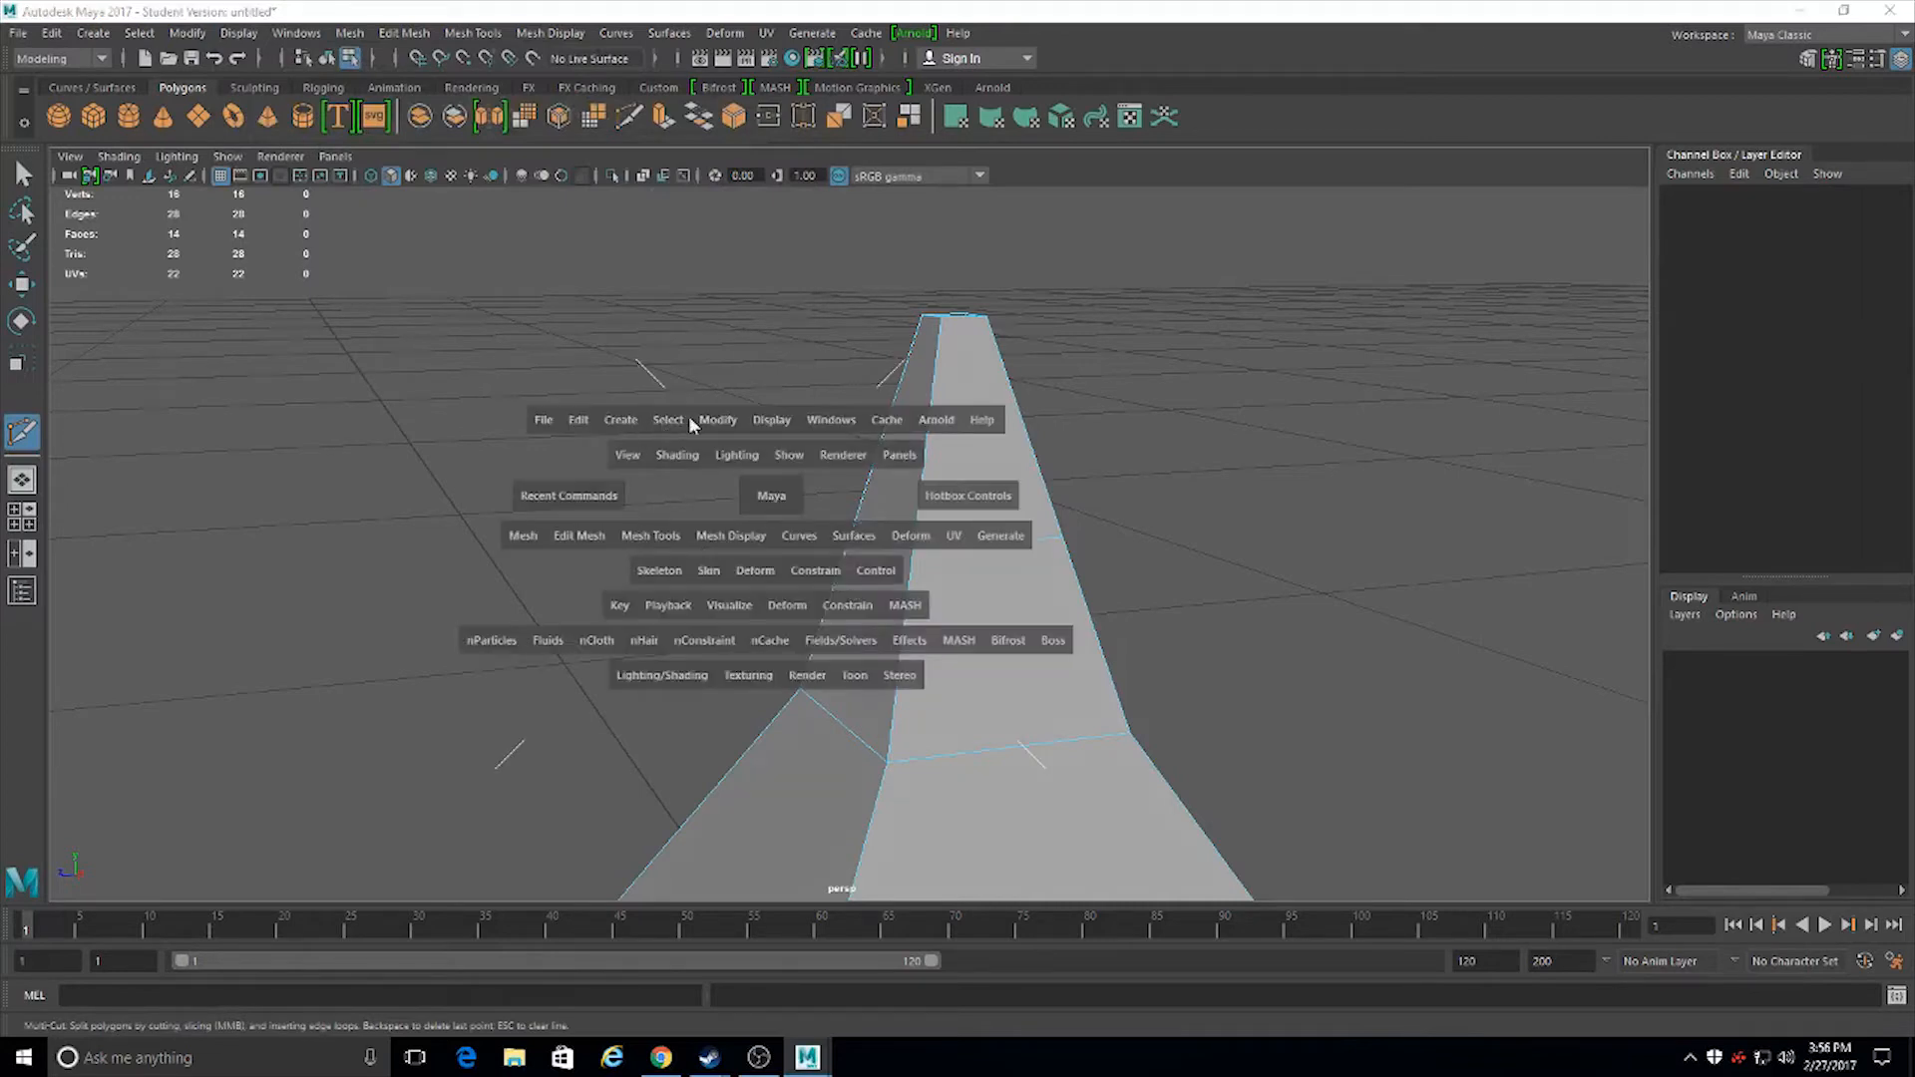
click(789, 425)
mouse_move(824, 499)
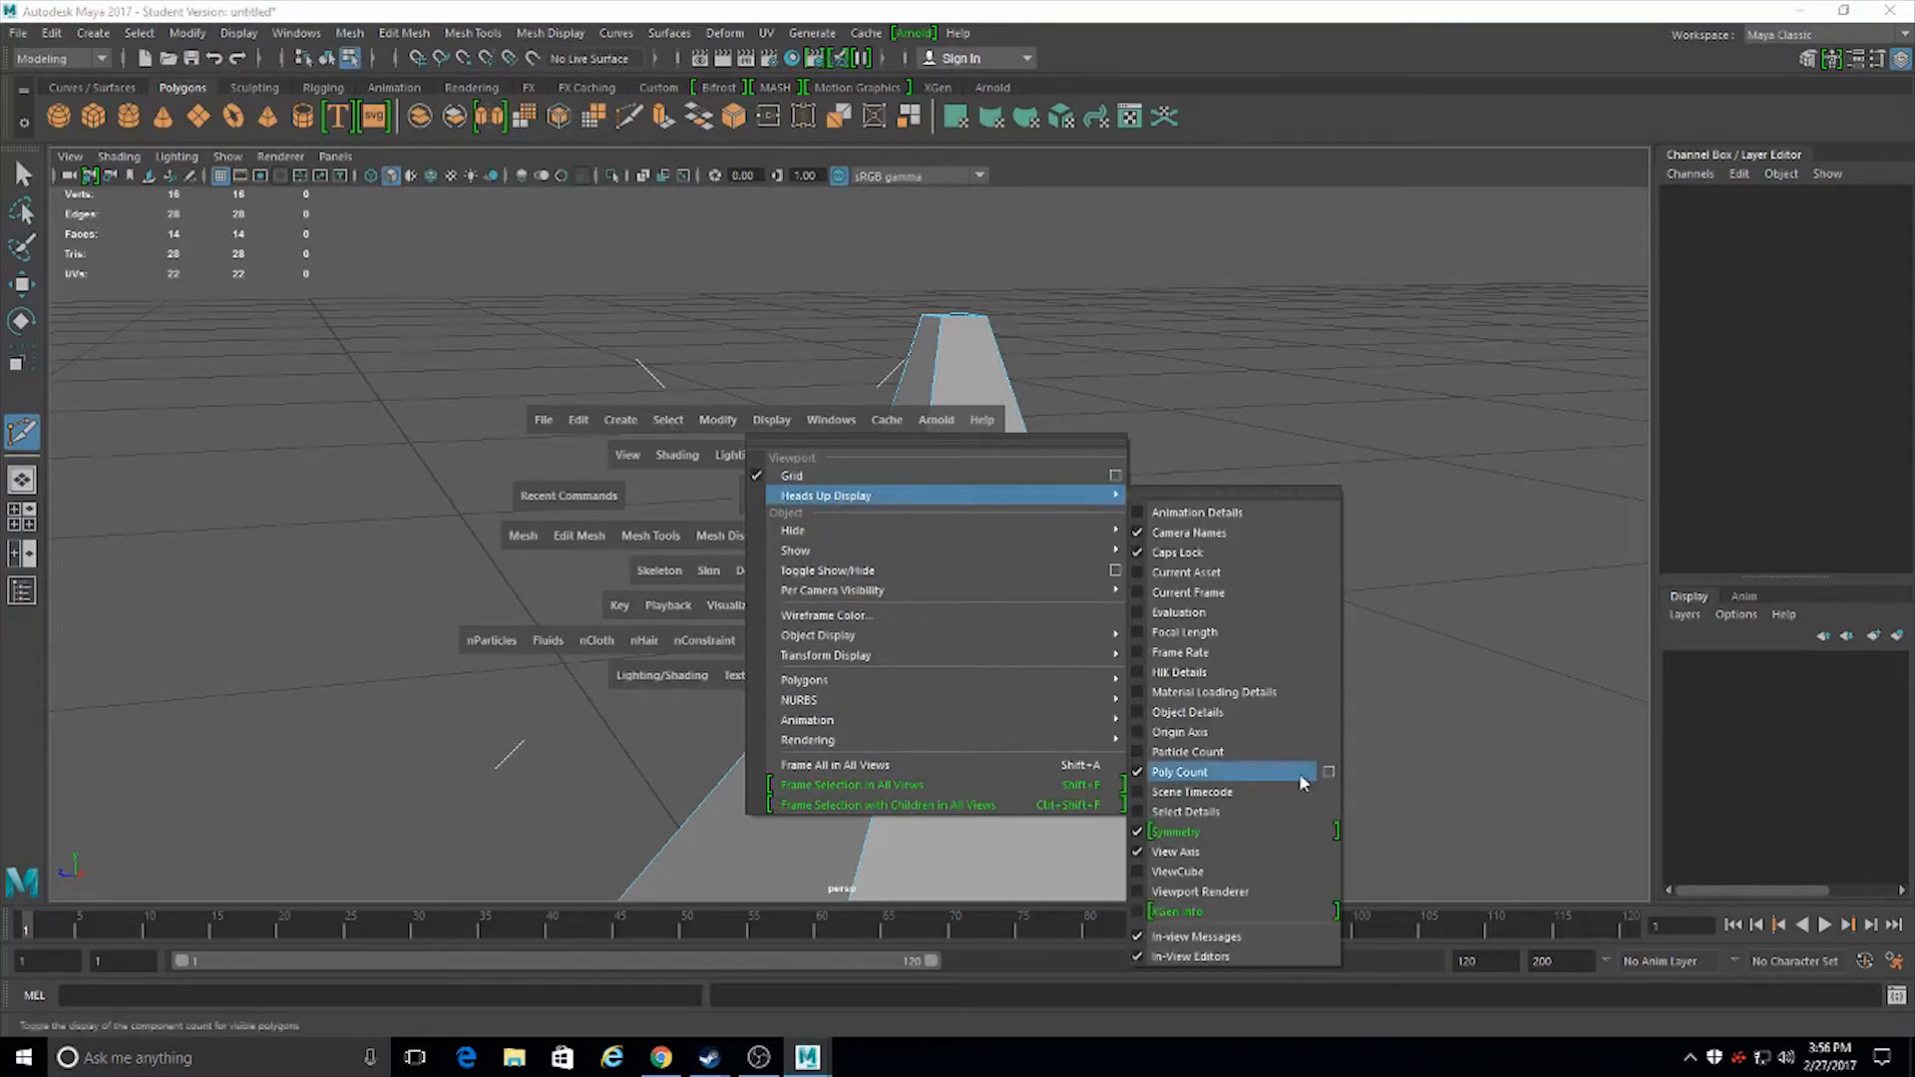
click(862, 189)
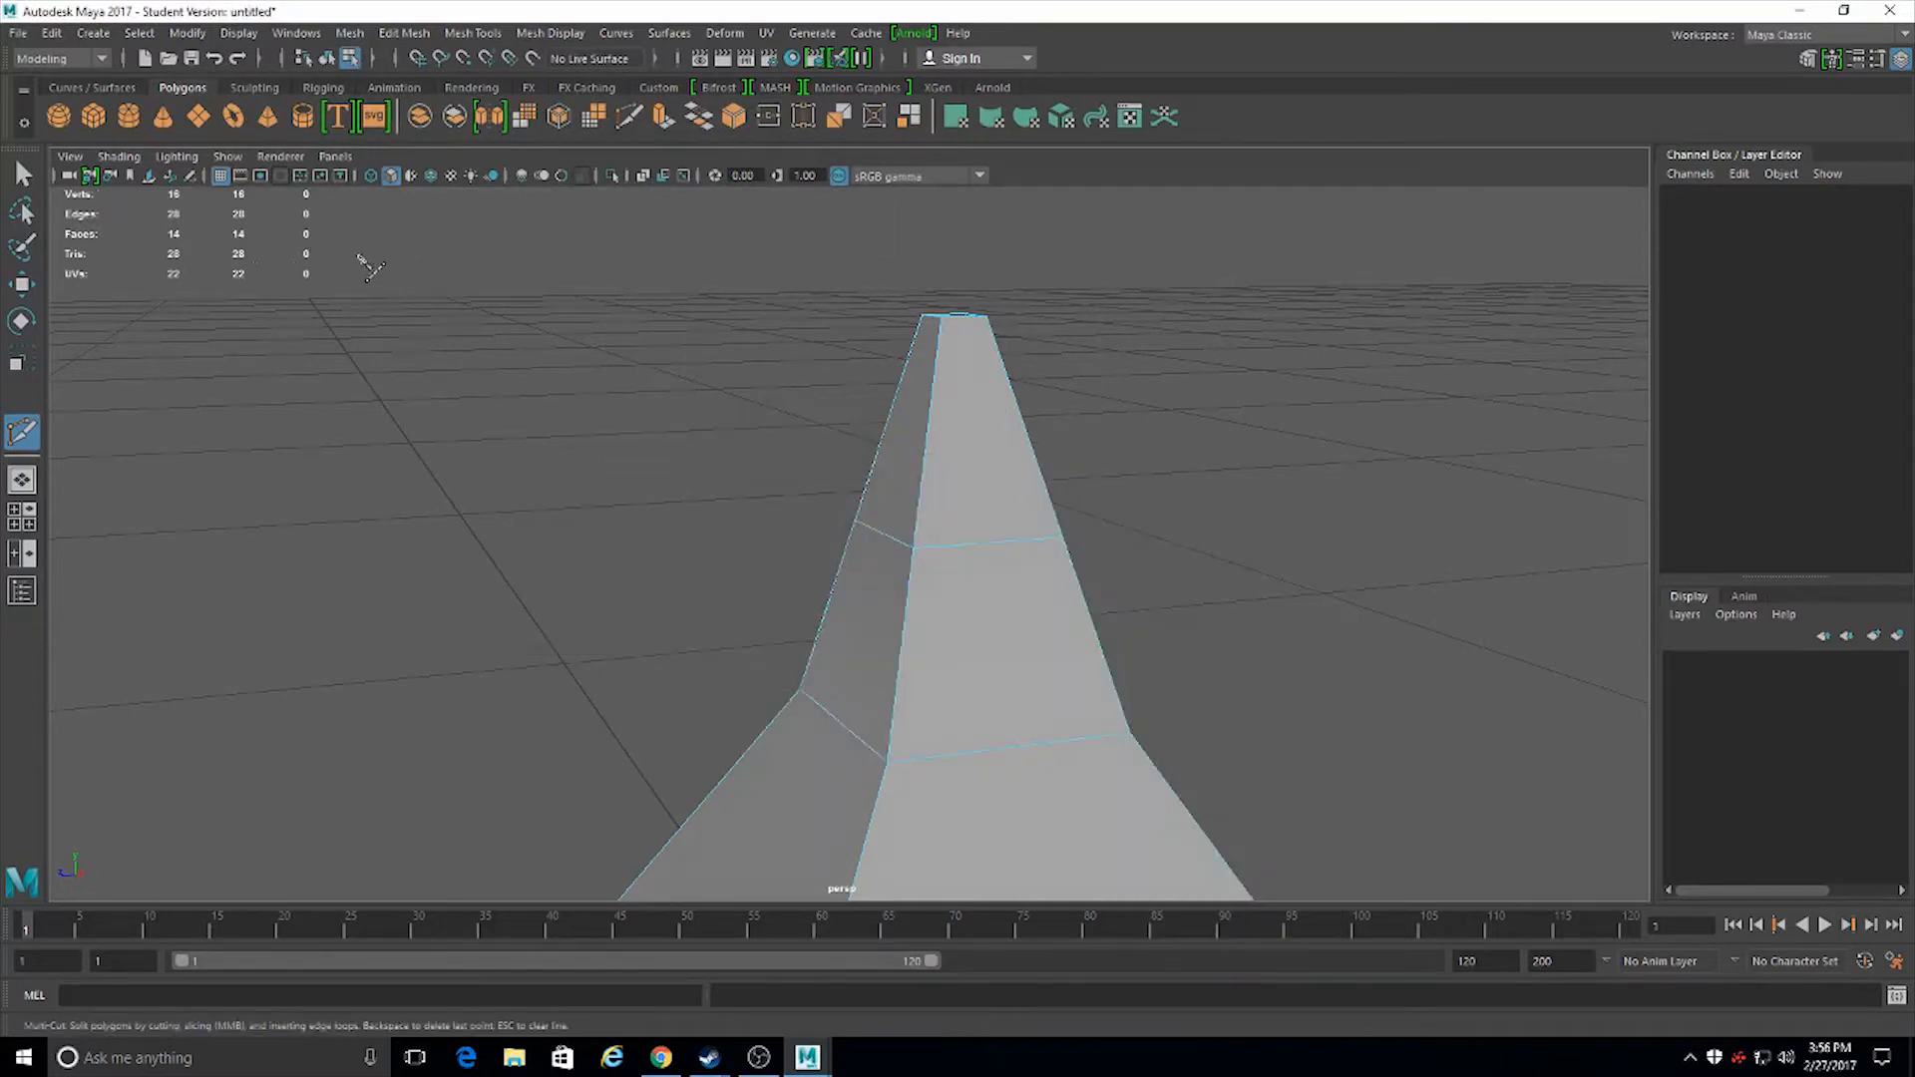
alt+drag(403, 243, 1009, 488)
alt+drag(928, 663, 718, 543)
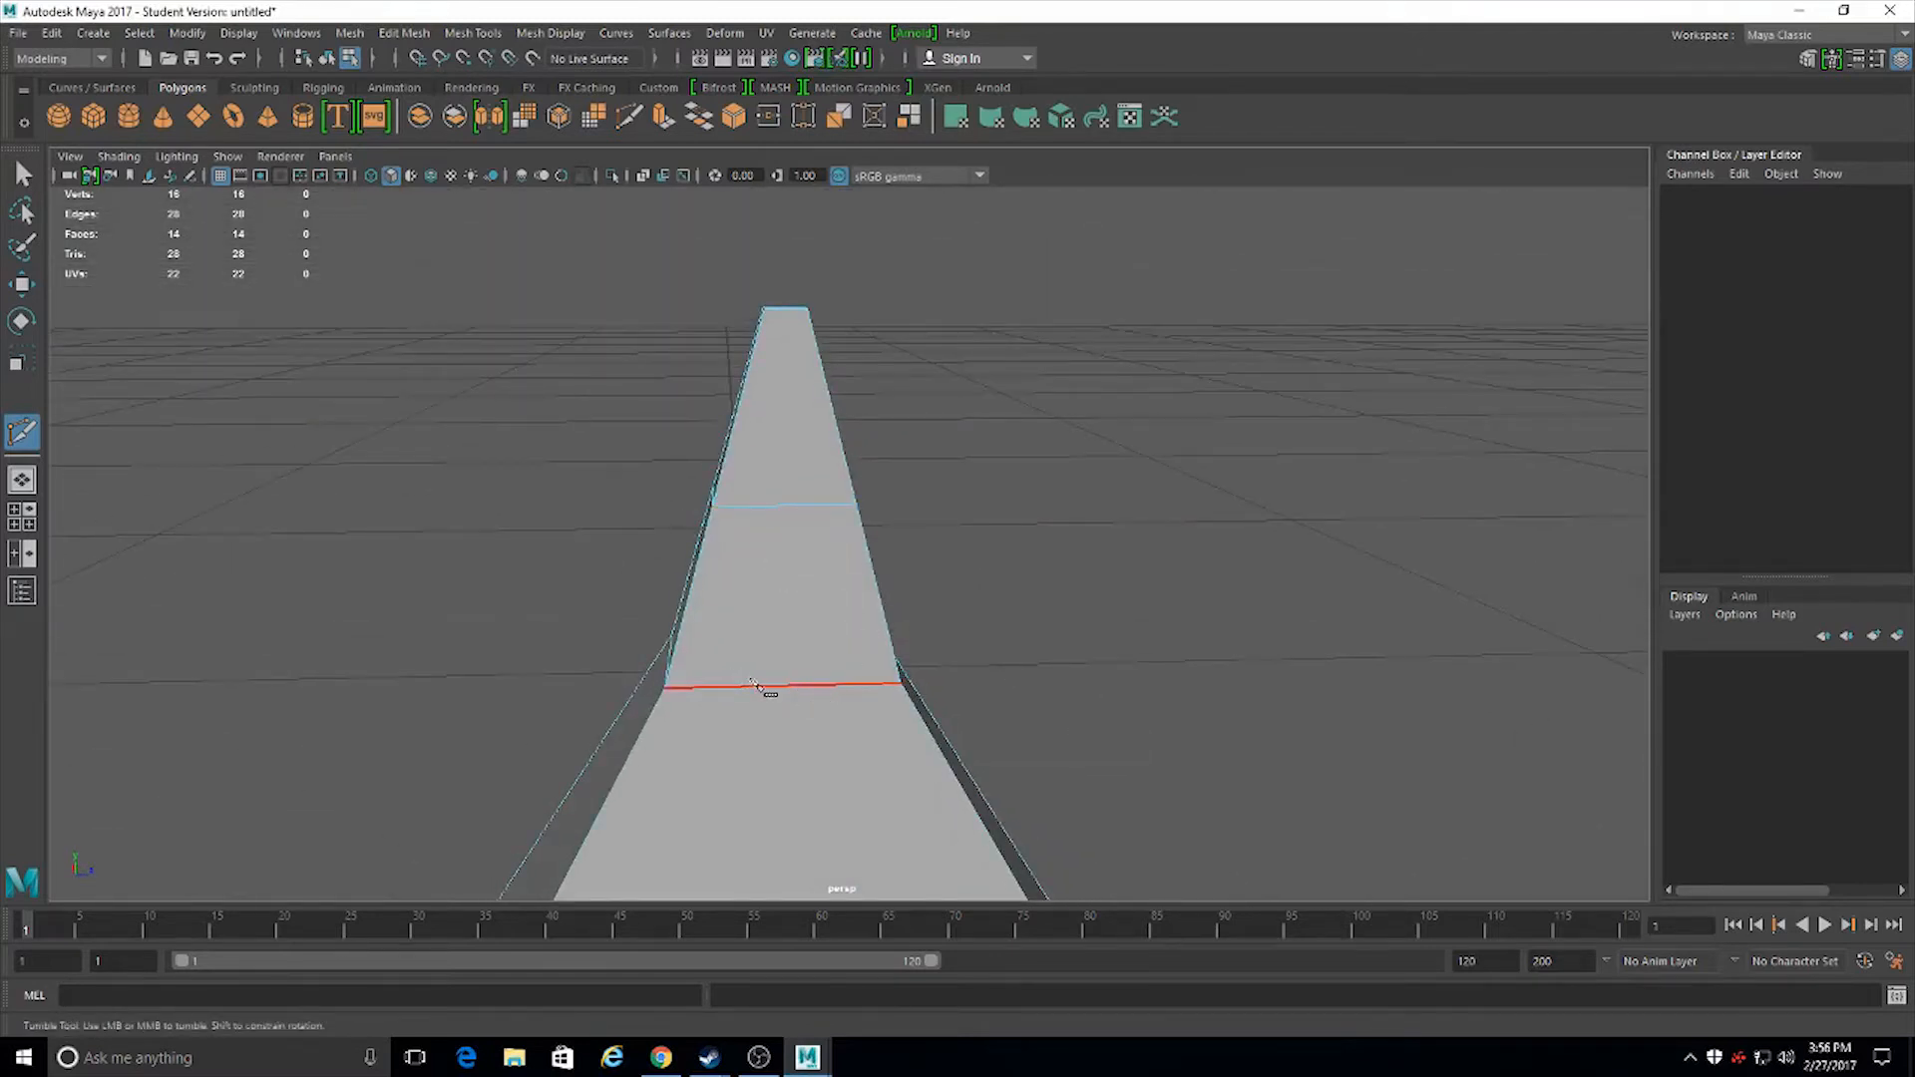
click(810, 687)
right_click(789, 700)
alt+drag(790, 689, 998, 795)
click(982, 791)
right_click(855, 793)
click(838, 777)
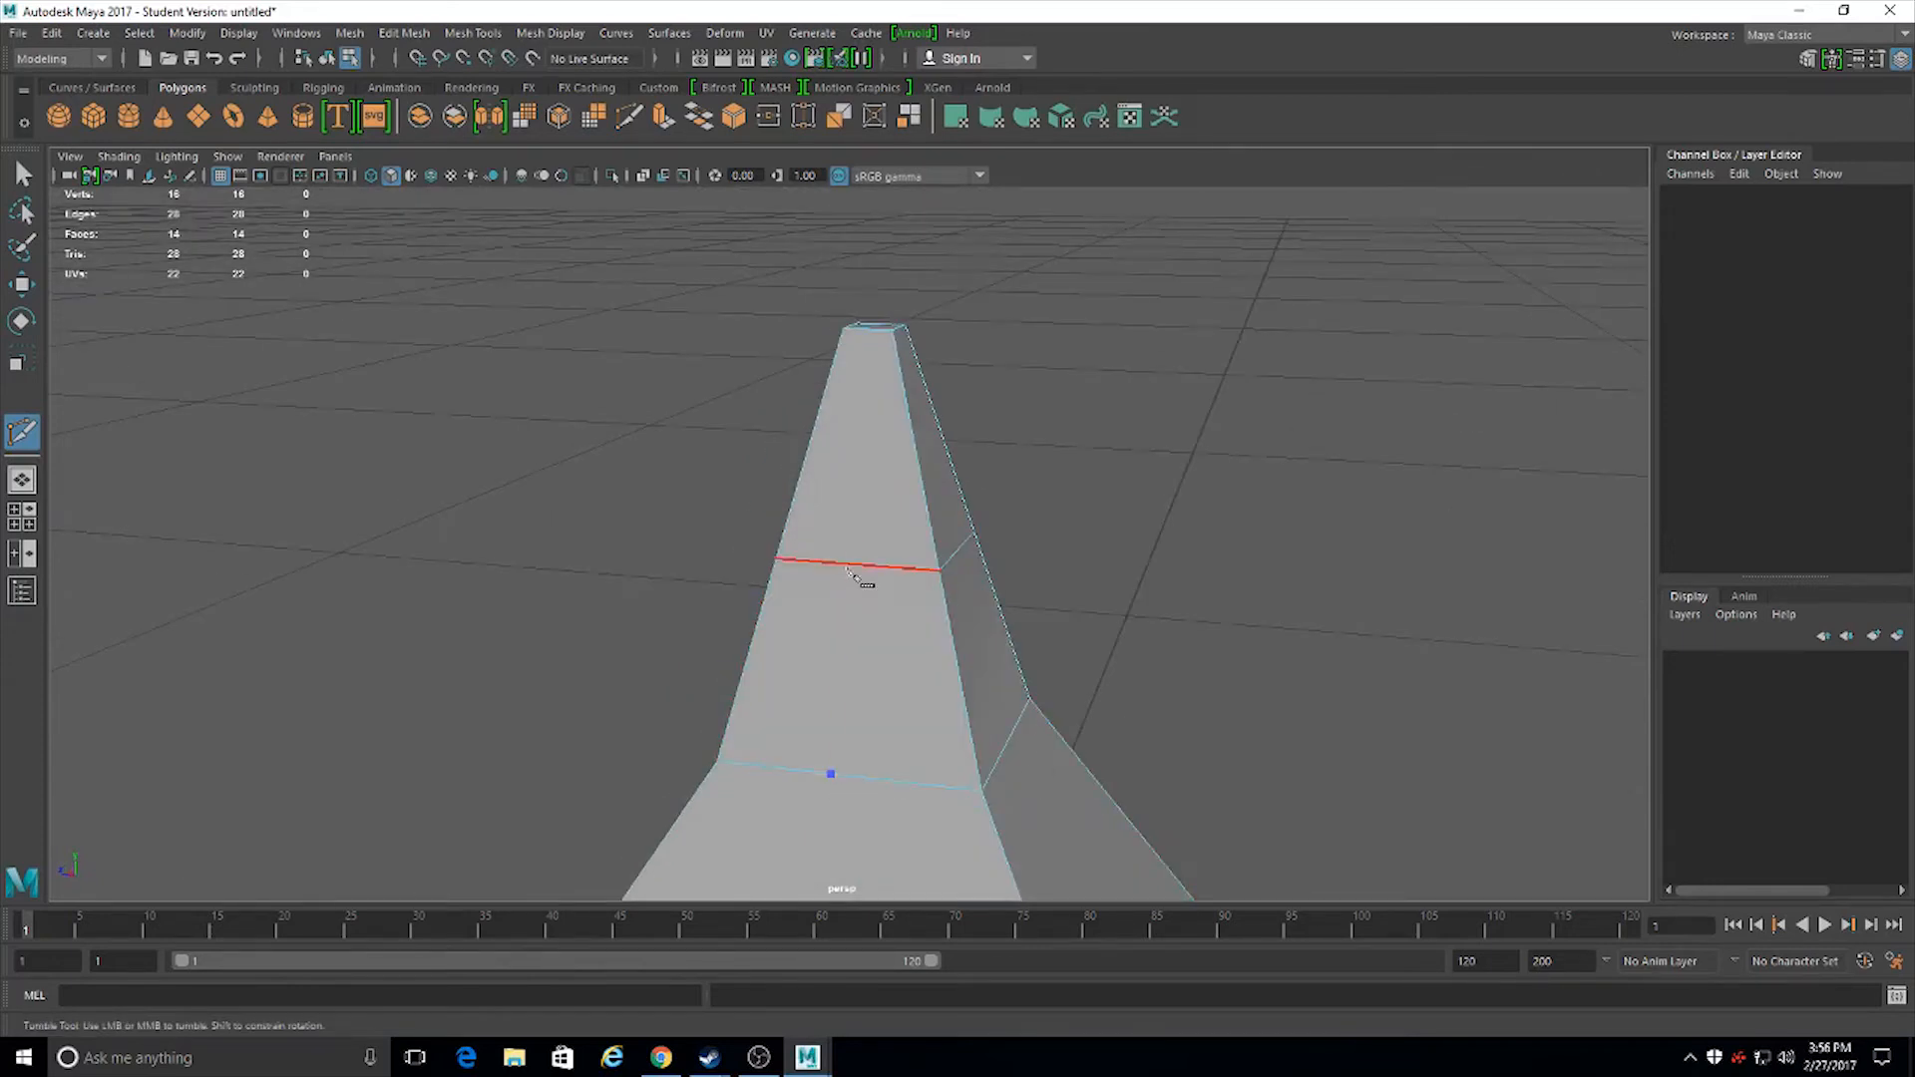
Cut an arched line with three interior points across one face just below the new edge loop with Multi-Cut
alt+drag(855, 578, 855, 649)
click(847, 630)
click(934, 582)
click(973, 592)
click(1030, 630)
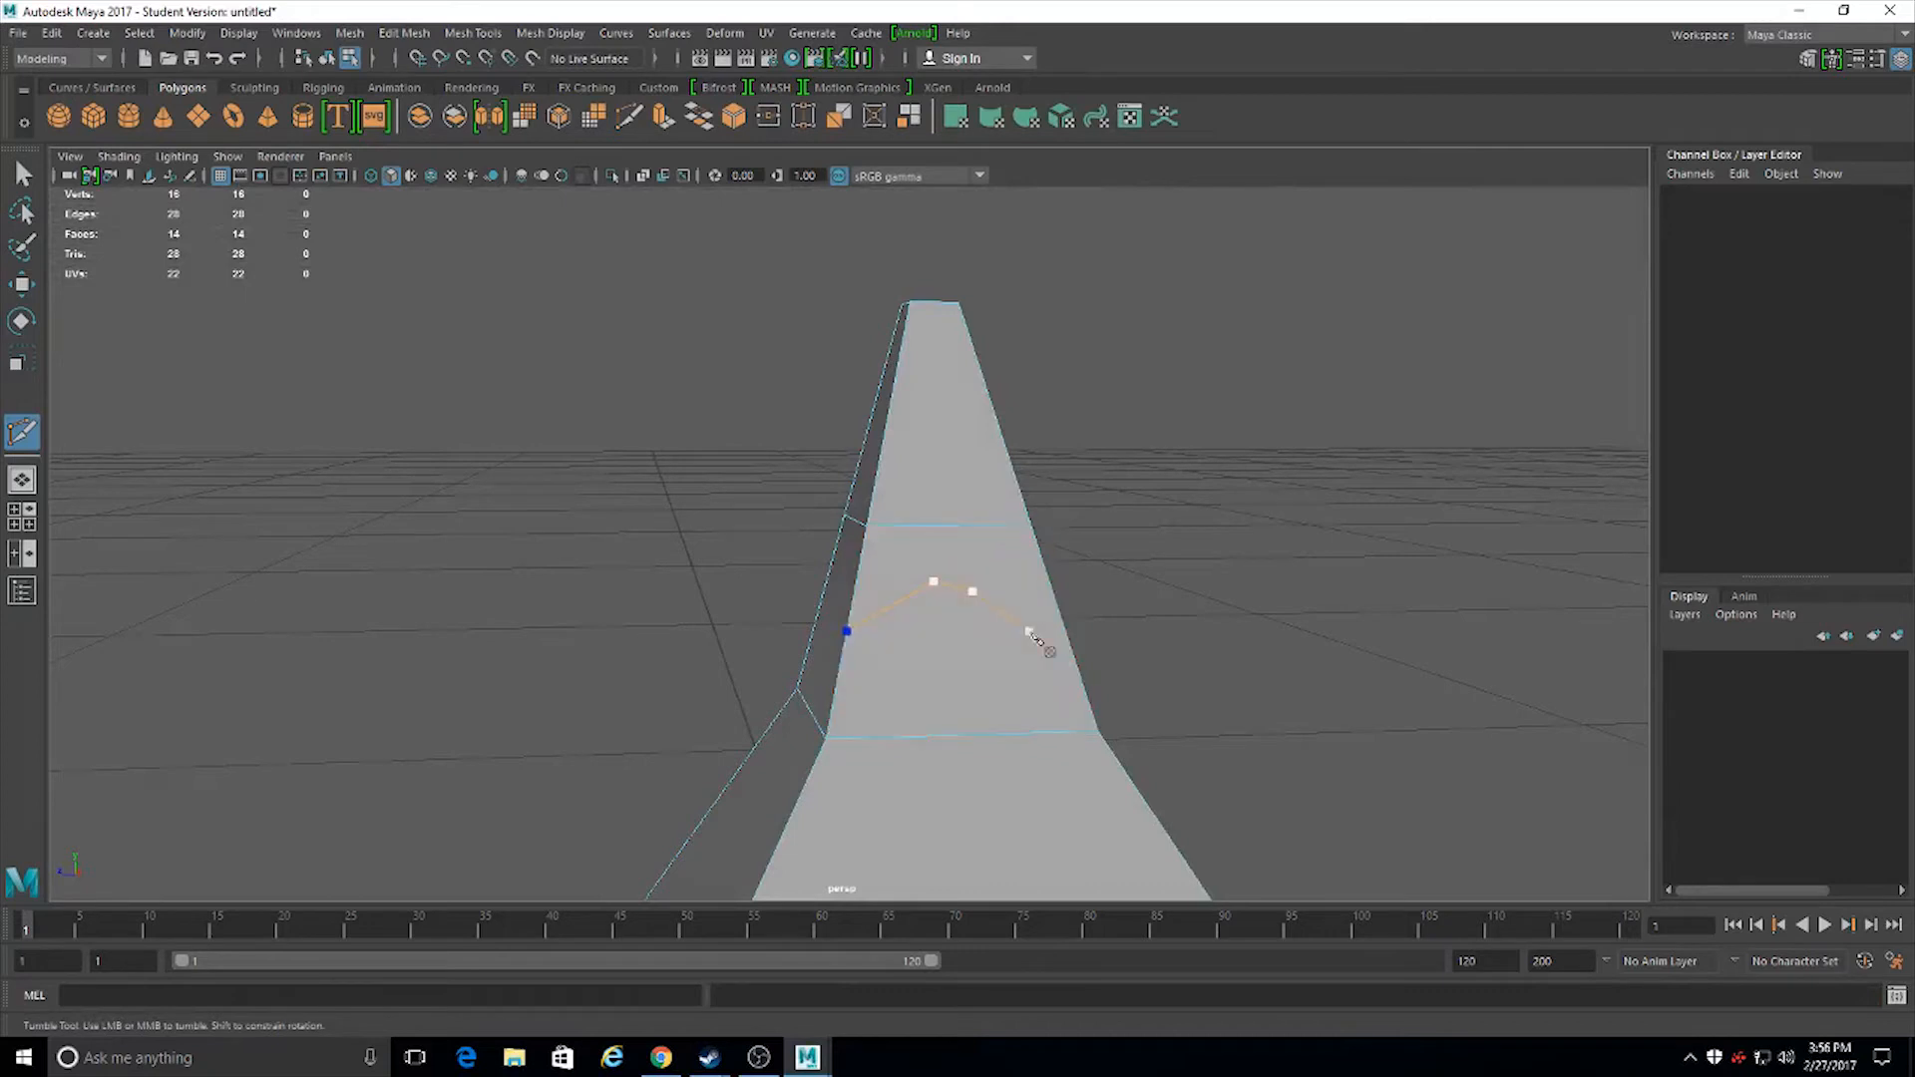
click(1085, 678)
right_click(1127, 666)
Switch to vertex selection, try moving an interior vertex of the arched cut about 0.05 in X, and undo the move
alt+drag(1188, 746, 924, 629)
alt+right_drag(924, 629, 1060, 727)
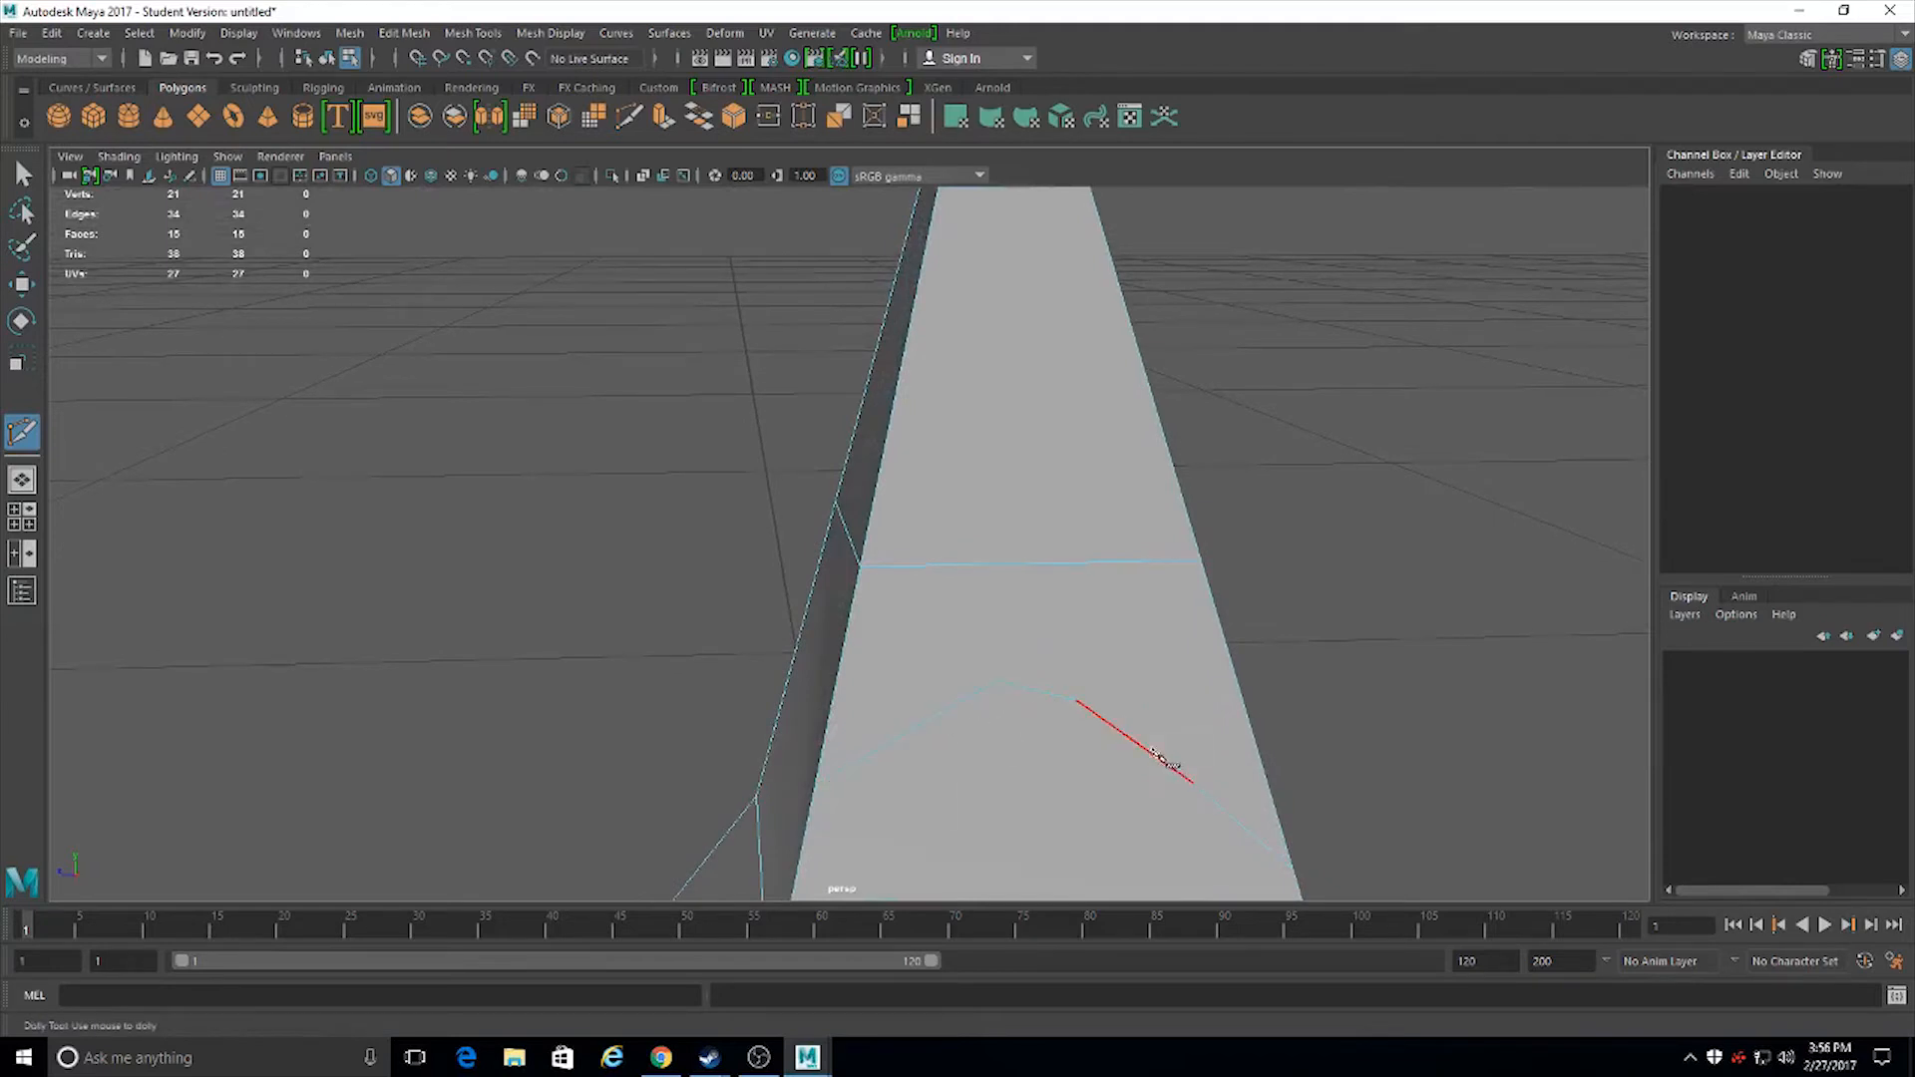
alt+drag(1266, 851, 1164, 674)
alt+right_drag(1165, 674, 1028, 489)
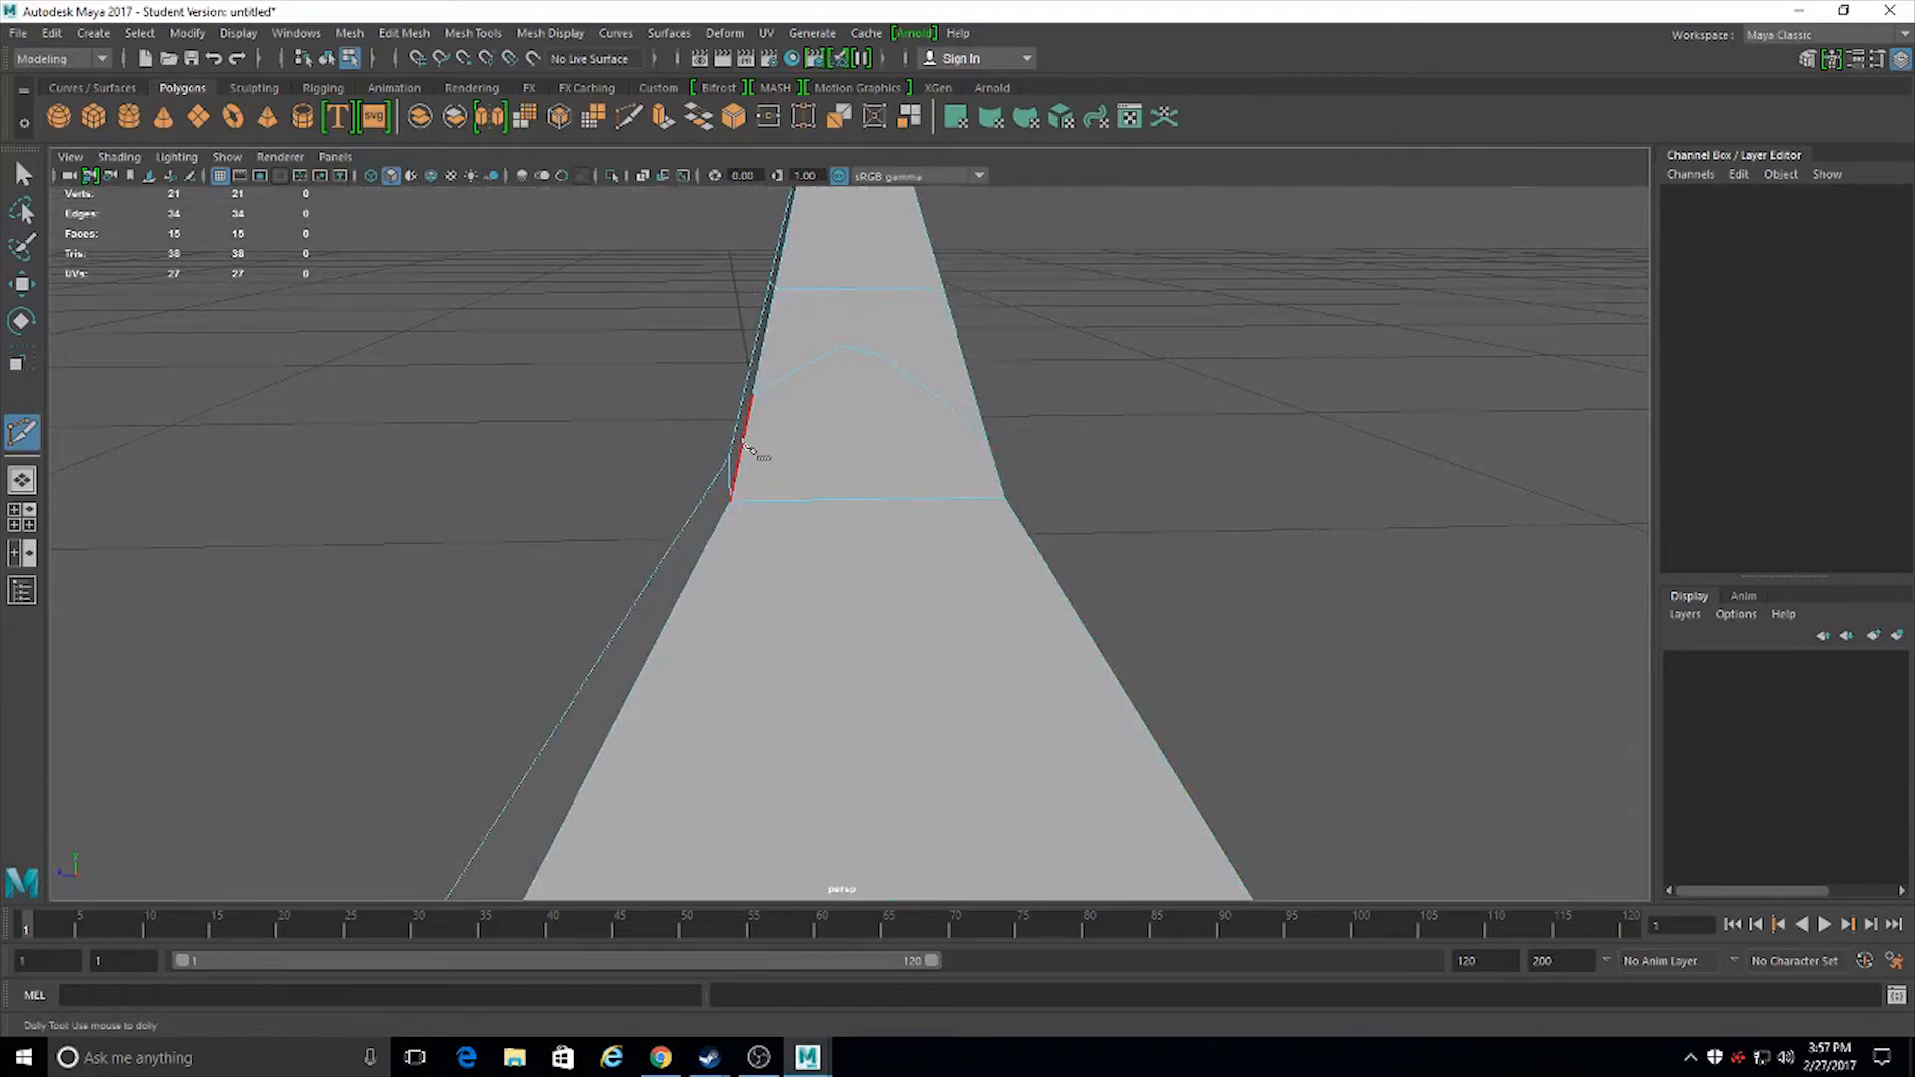
alt+drag(991, 500, 1002, 566)
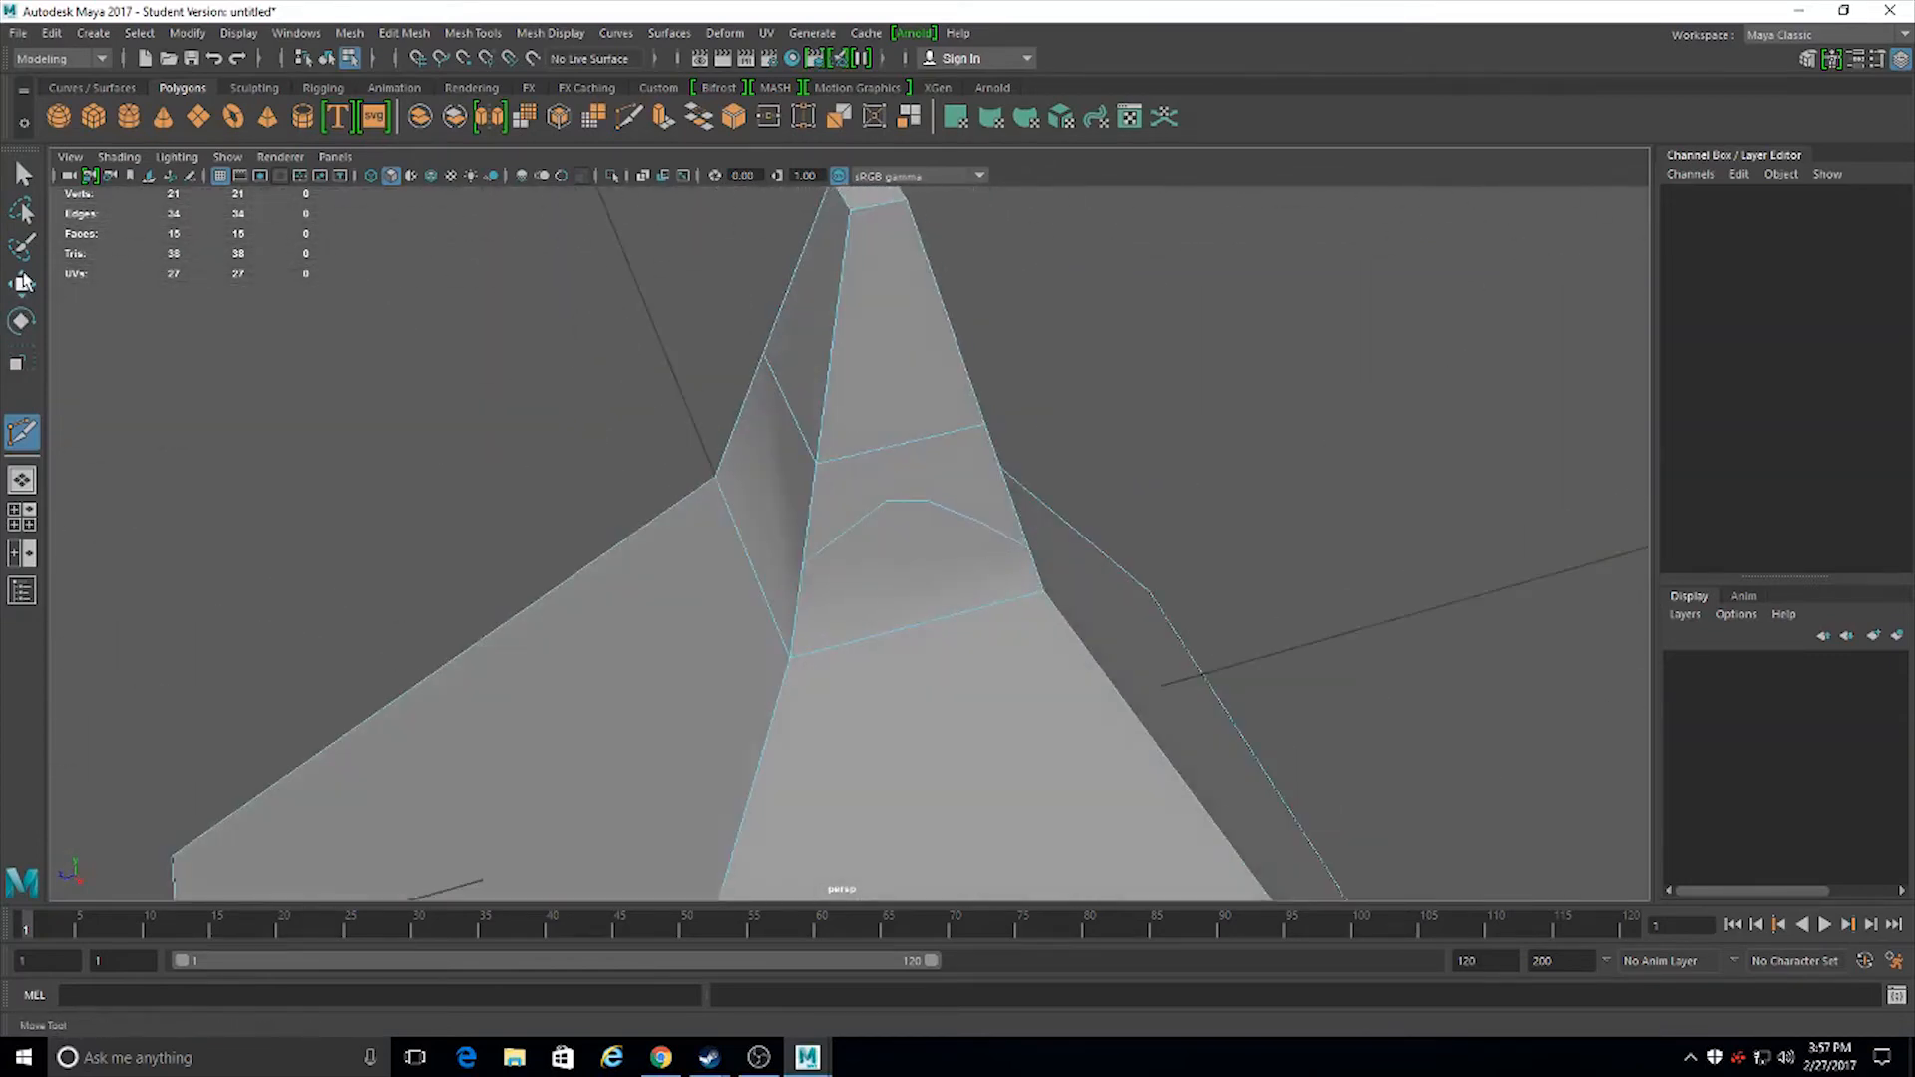
click(21, 284)
right_drag(898, 501, 825, 484)
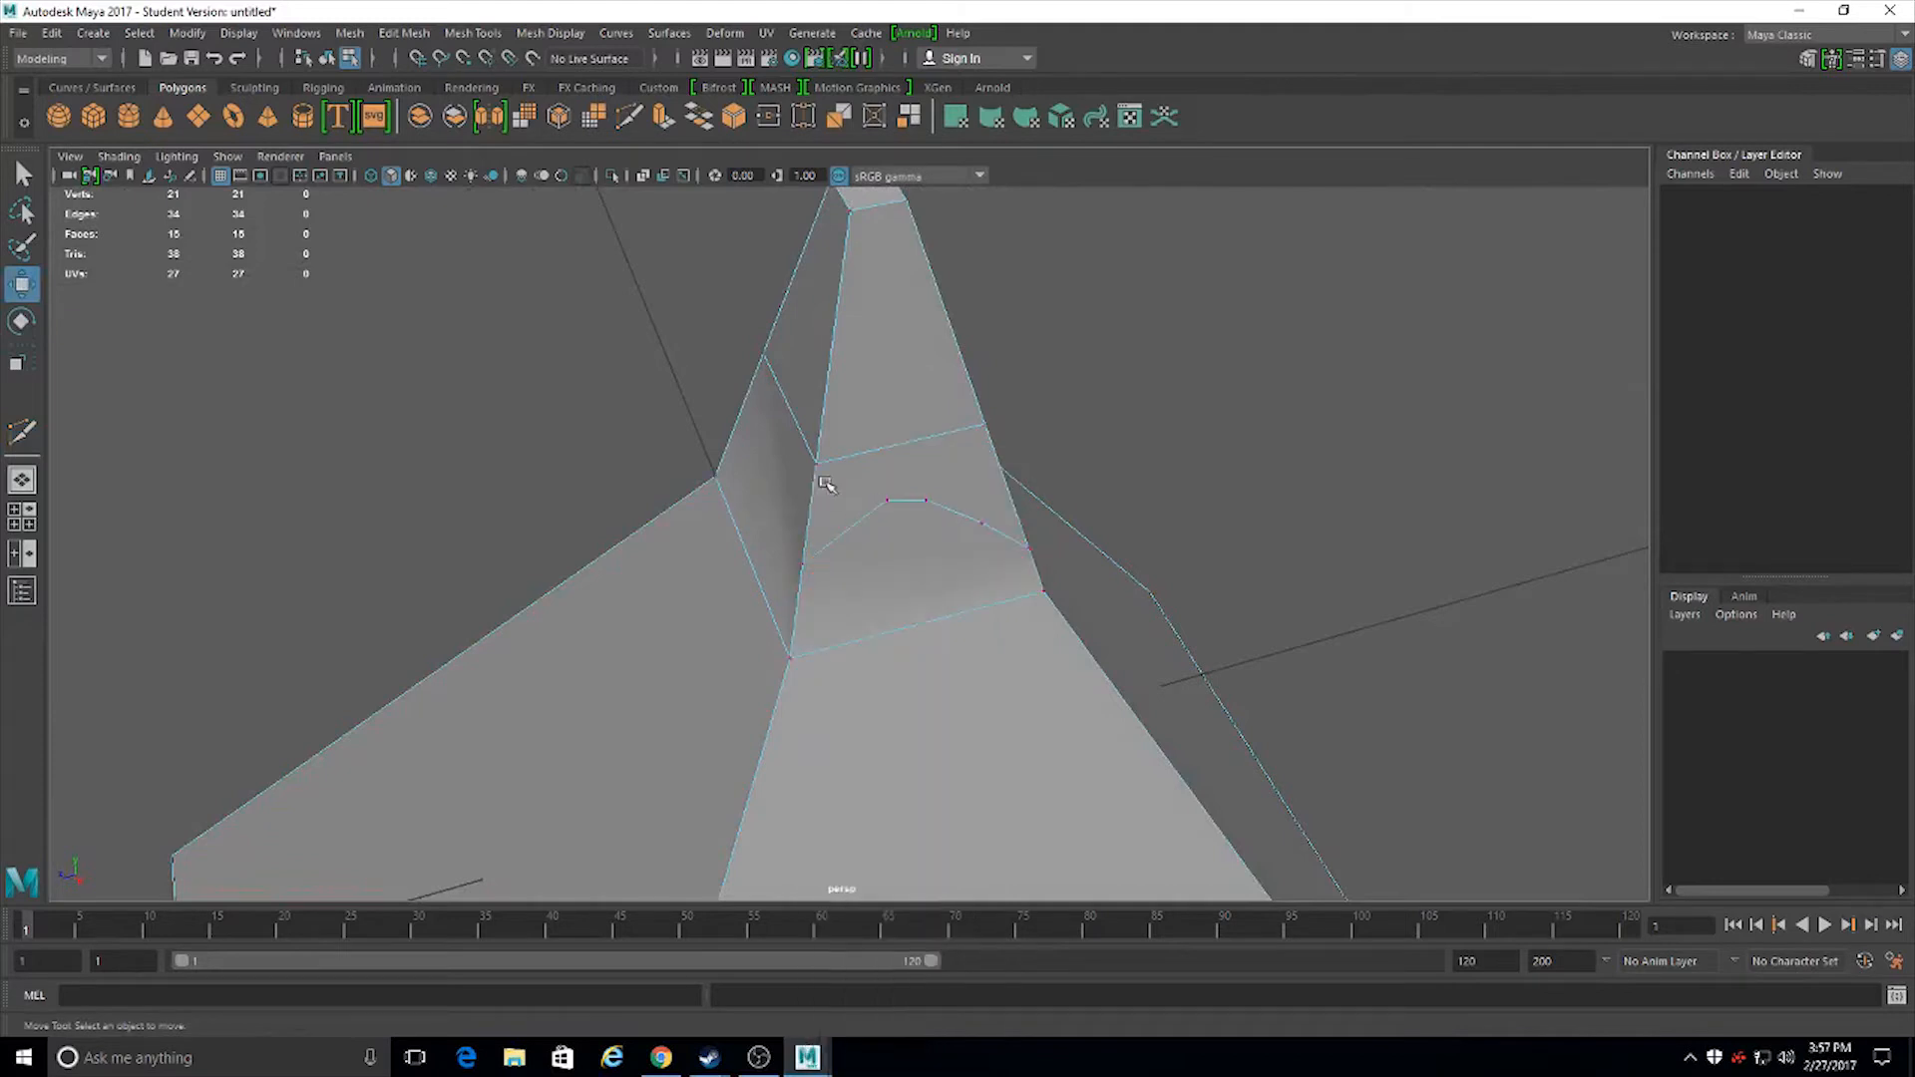
click(924, 499)
alt+drag(1009, 655, 714, 598)
alt+drag(669, 388, 788, 533)
key(ctrl+z)
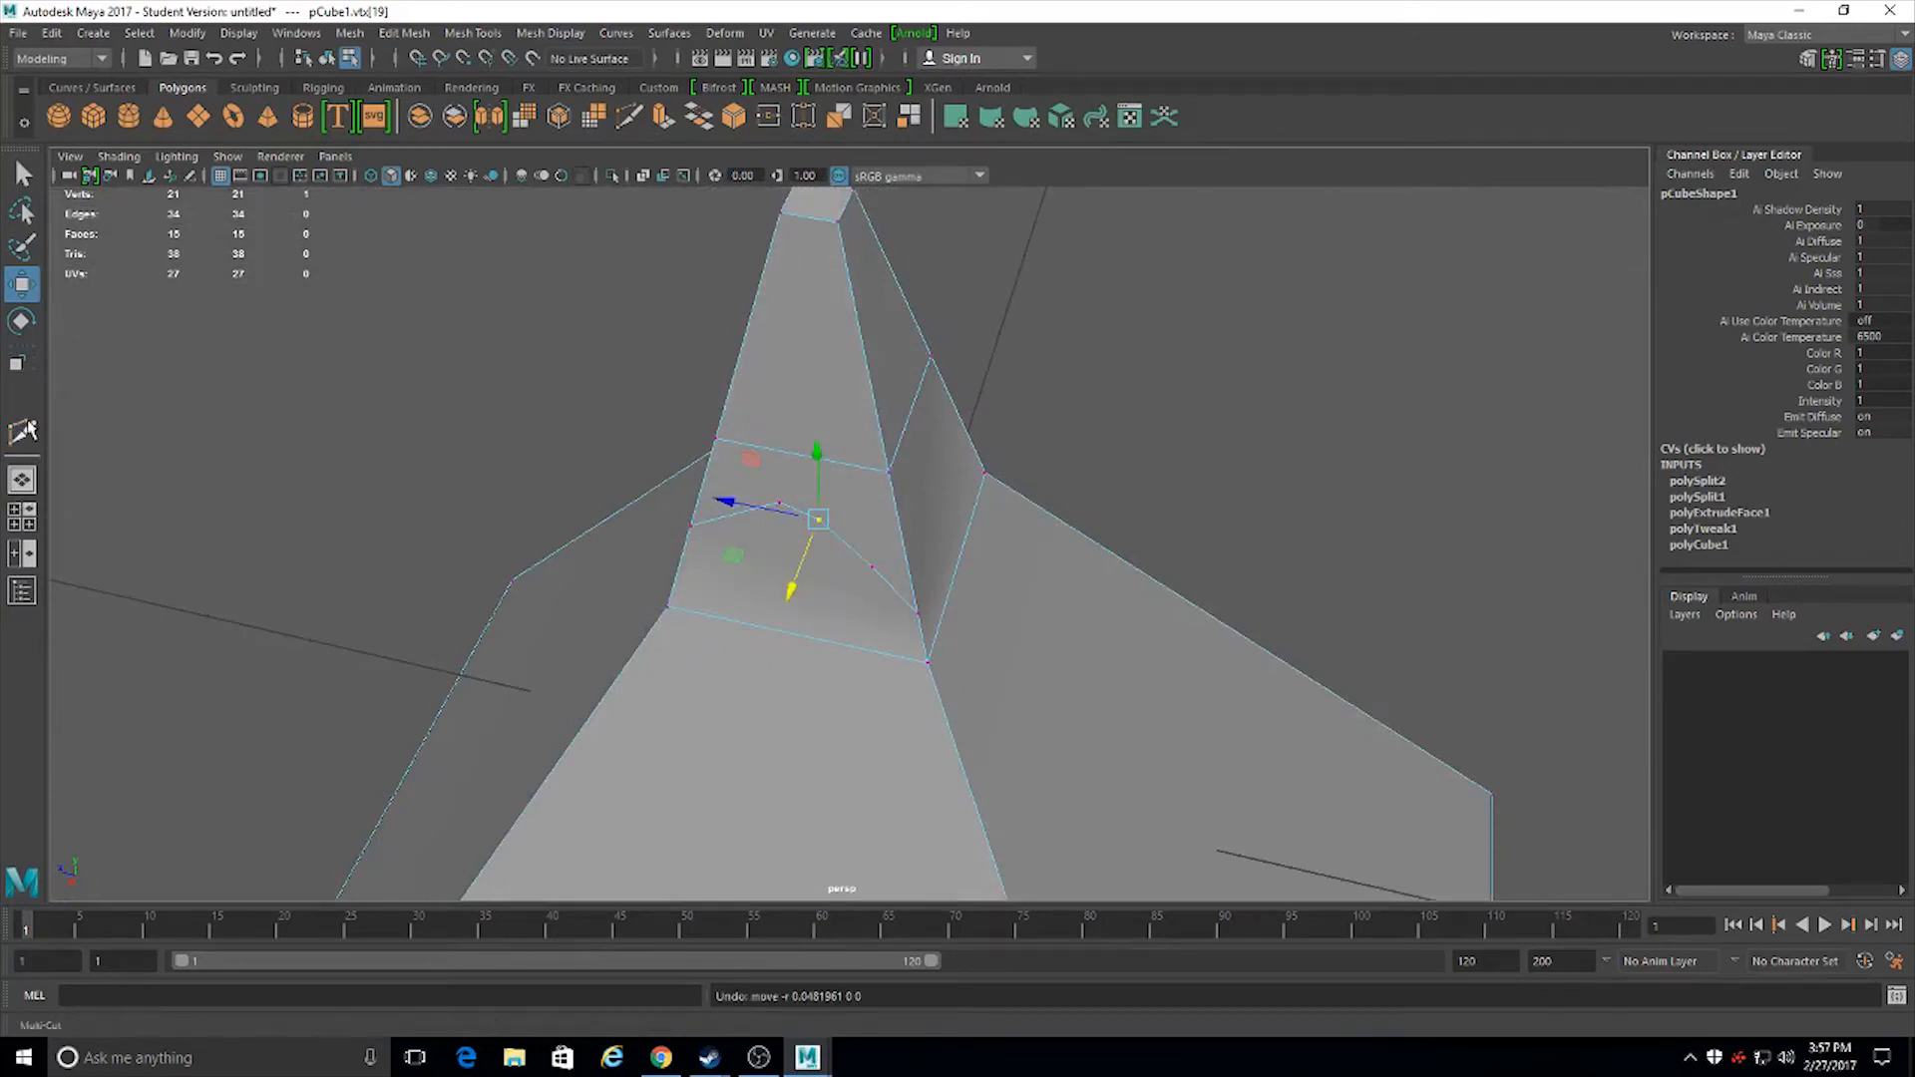
Move the arched cut's vertices vertically to level them into a nearly straight line across the face
click(22, 431)
alt+right_drag(812, 526, 585, 511)
key(w)
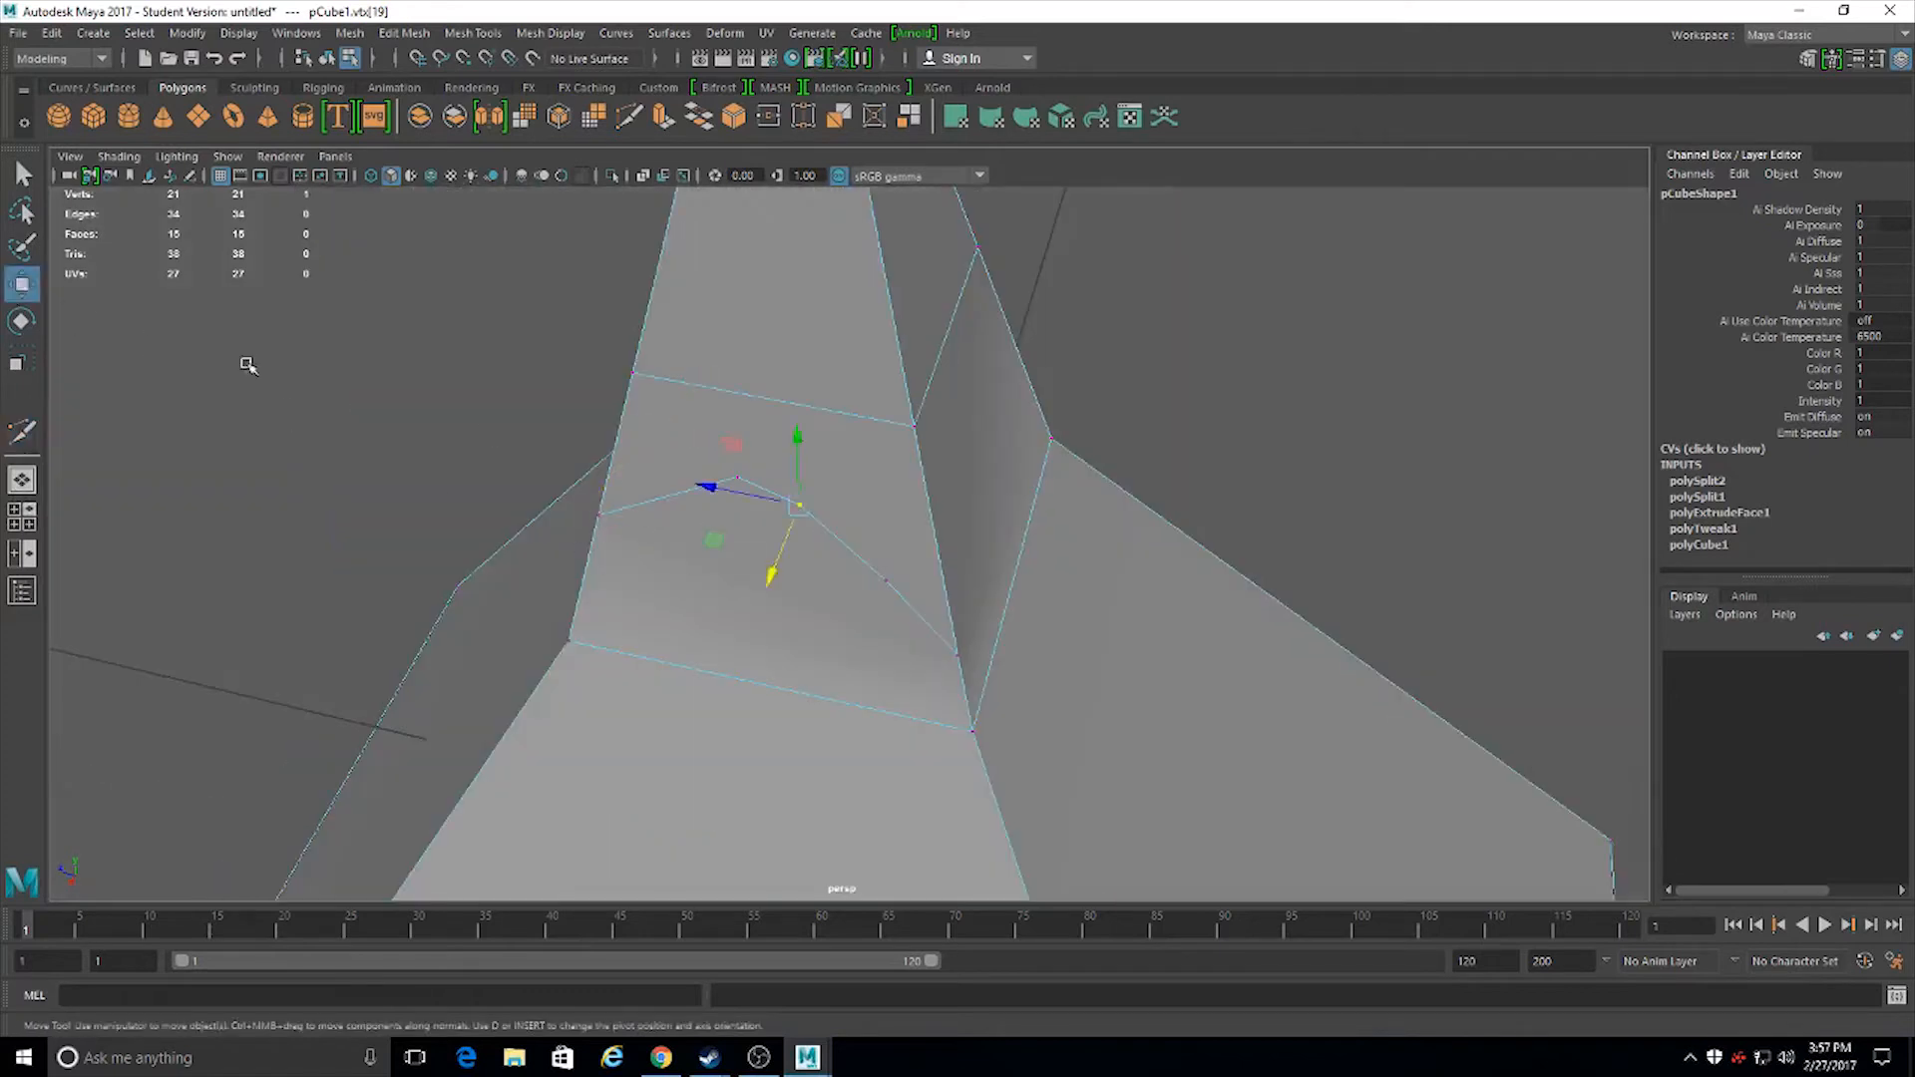
click(736, 461)
drag(738, 439, 801, 490)
click(827, 496)
click(950, 649)
drag(971, 602, 918, 540)
drag(1056, 327, 963, 406)
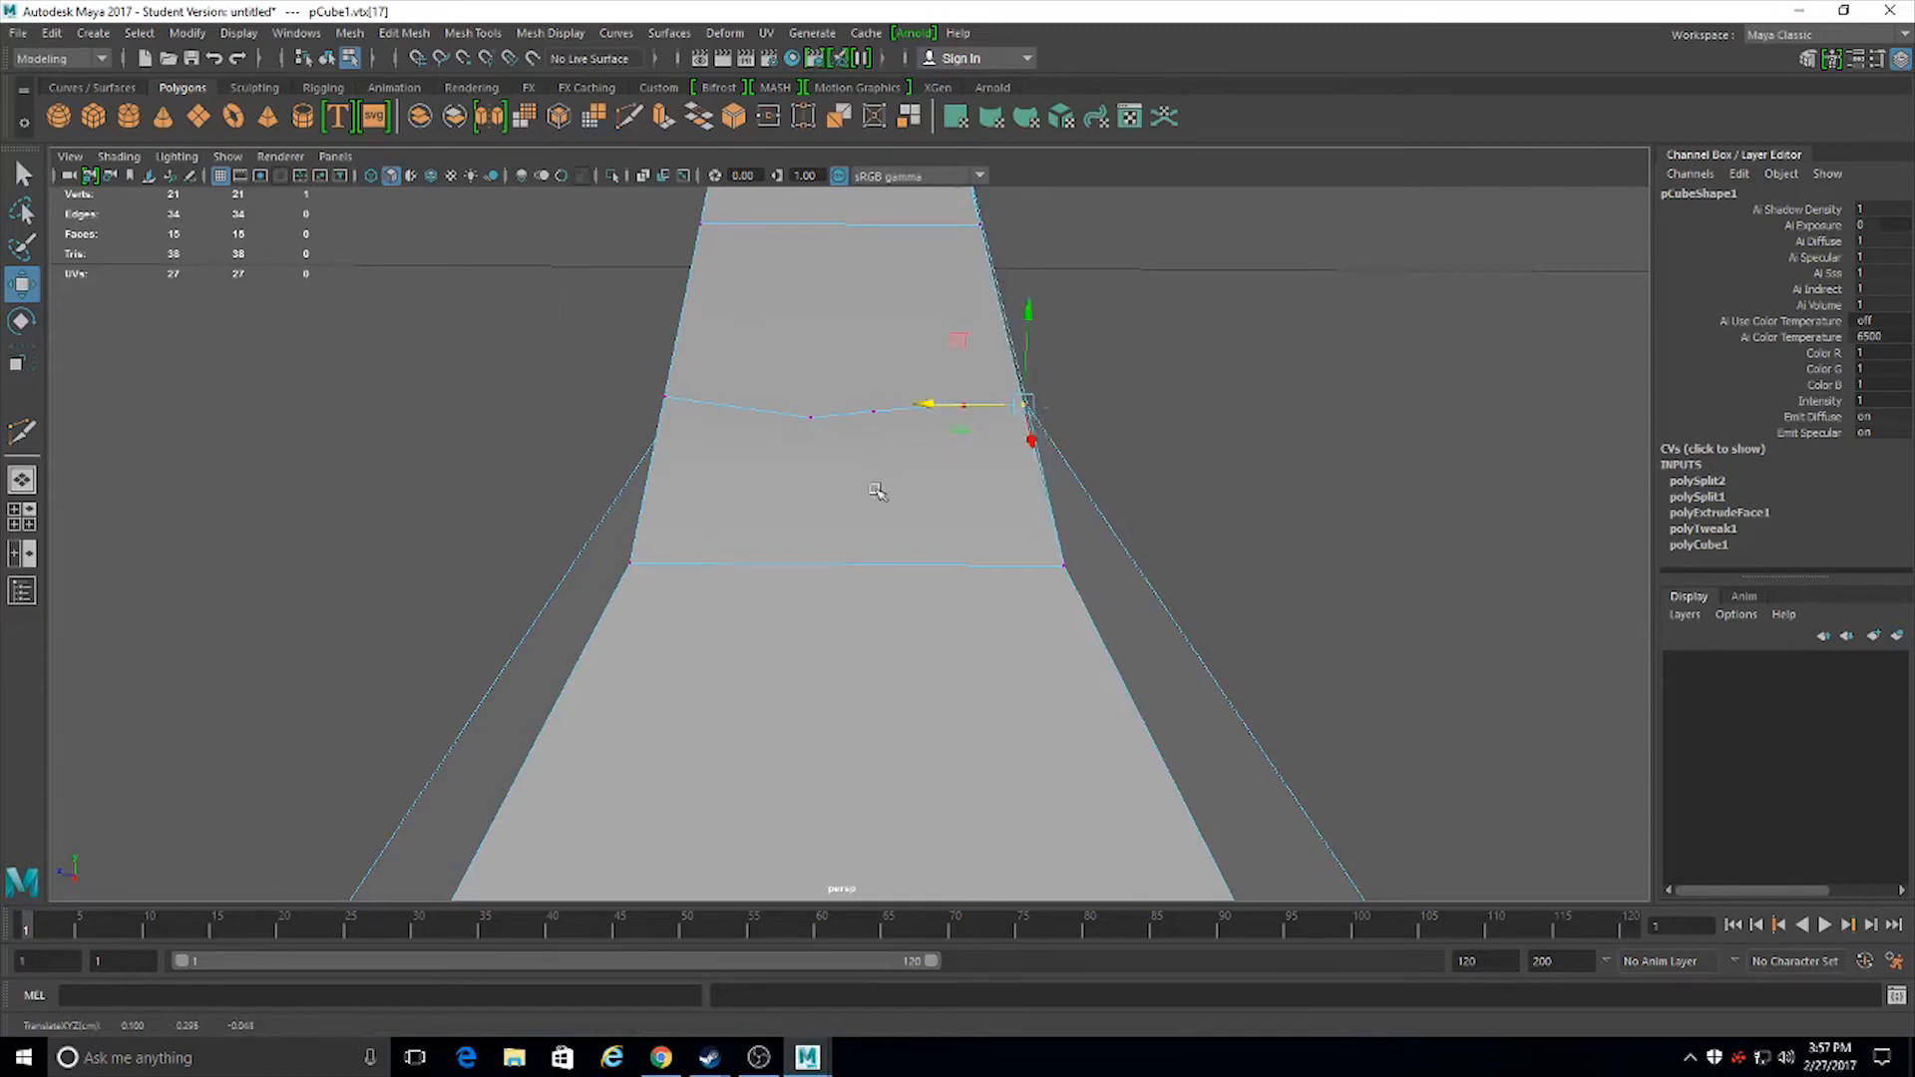
click(813, 399)
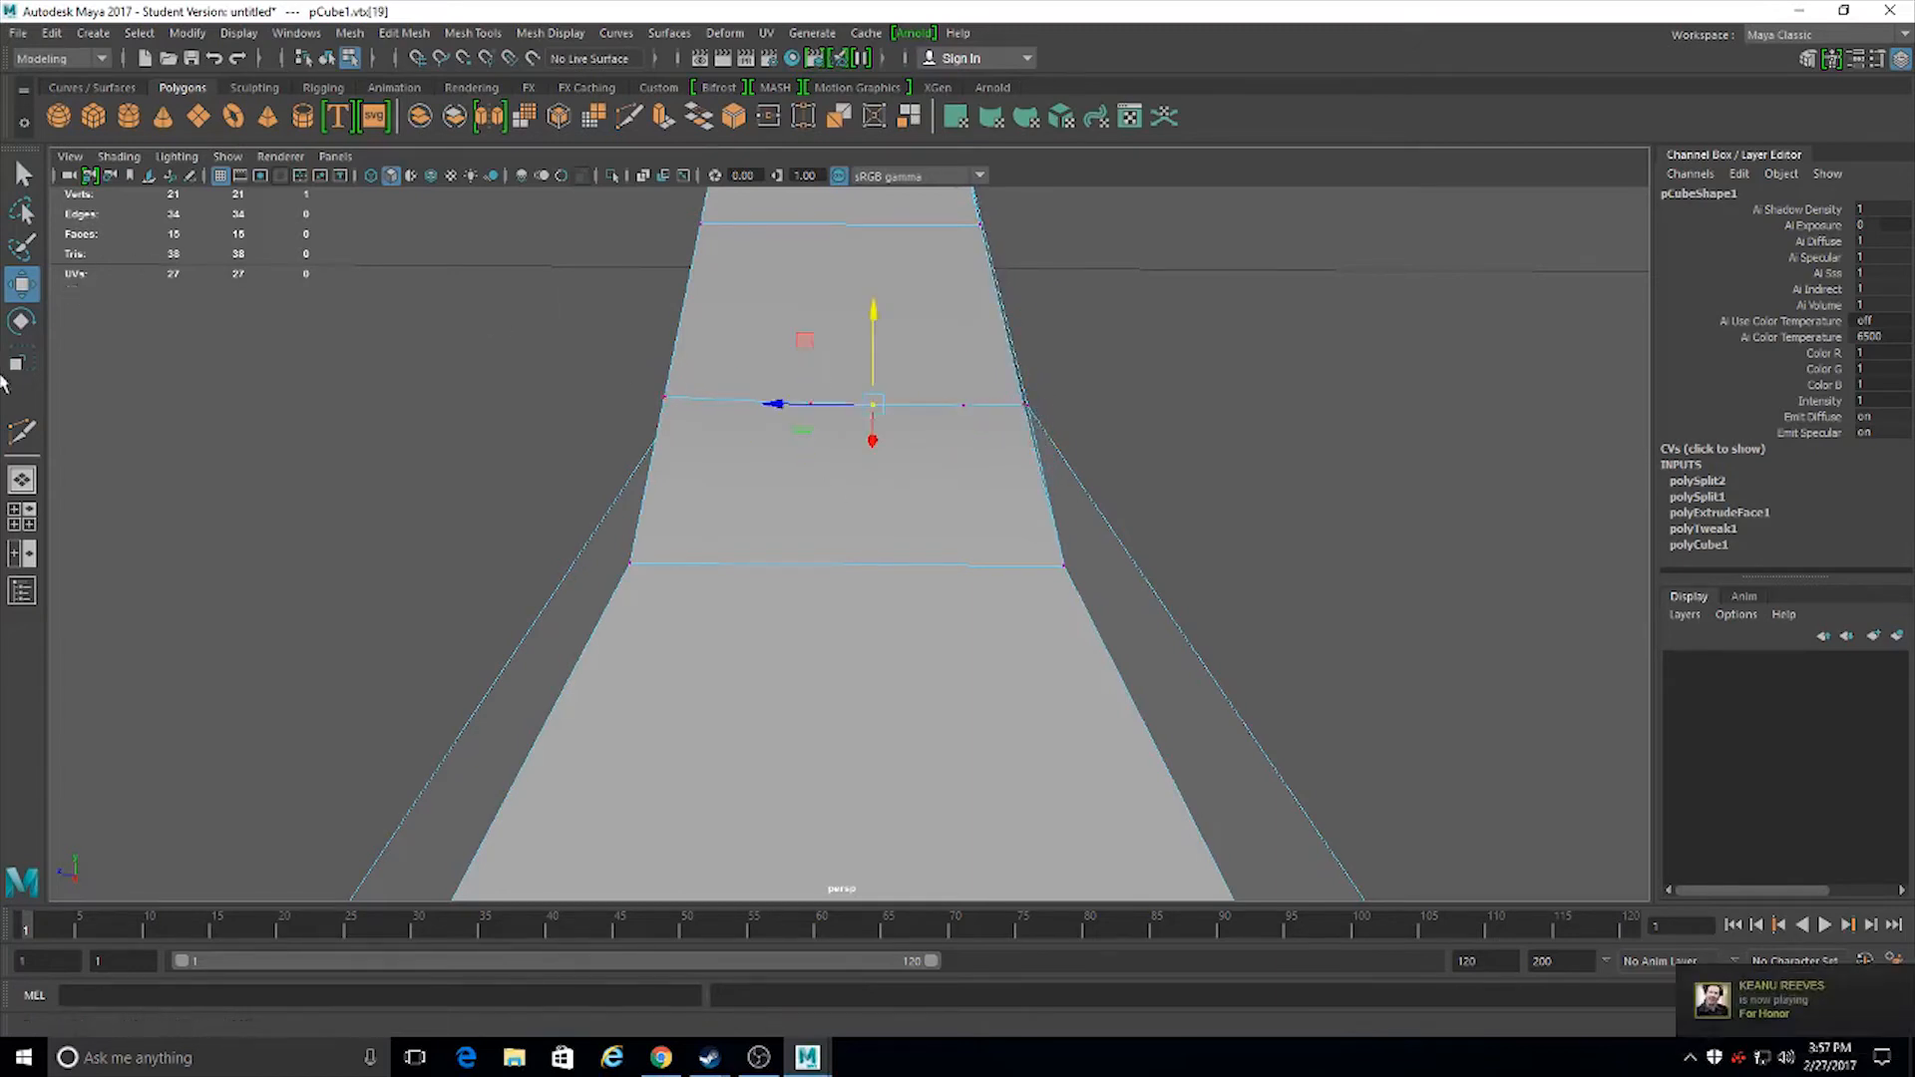
Connect the three interior vertices of the cut to the upper corners of the face with Multi-Cut edges
click(12, 436)
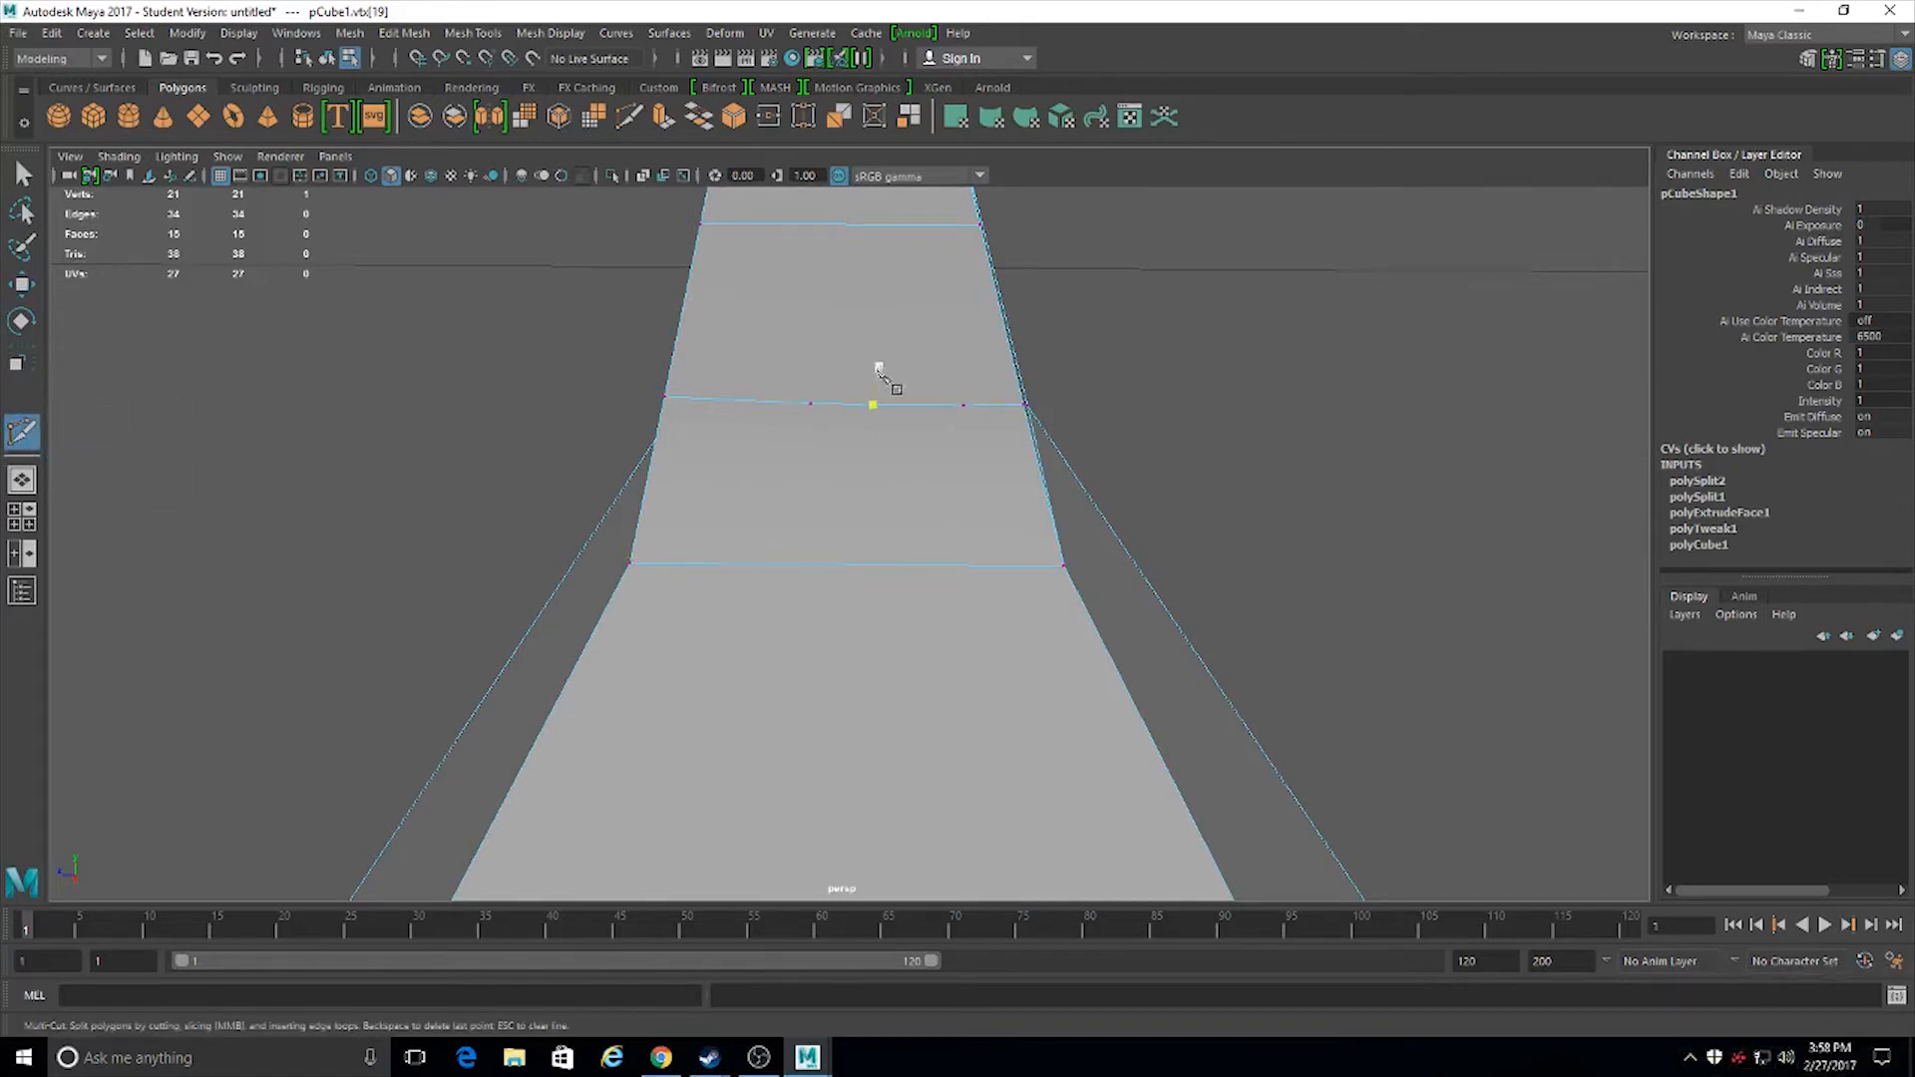
click(873, 405)
alt+middle_drag(901, 407, 888, 672)
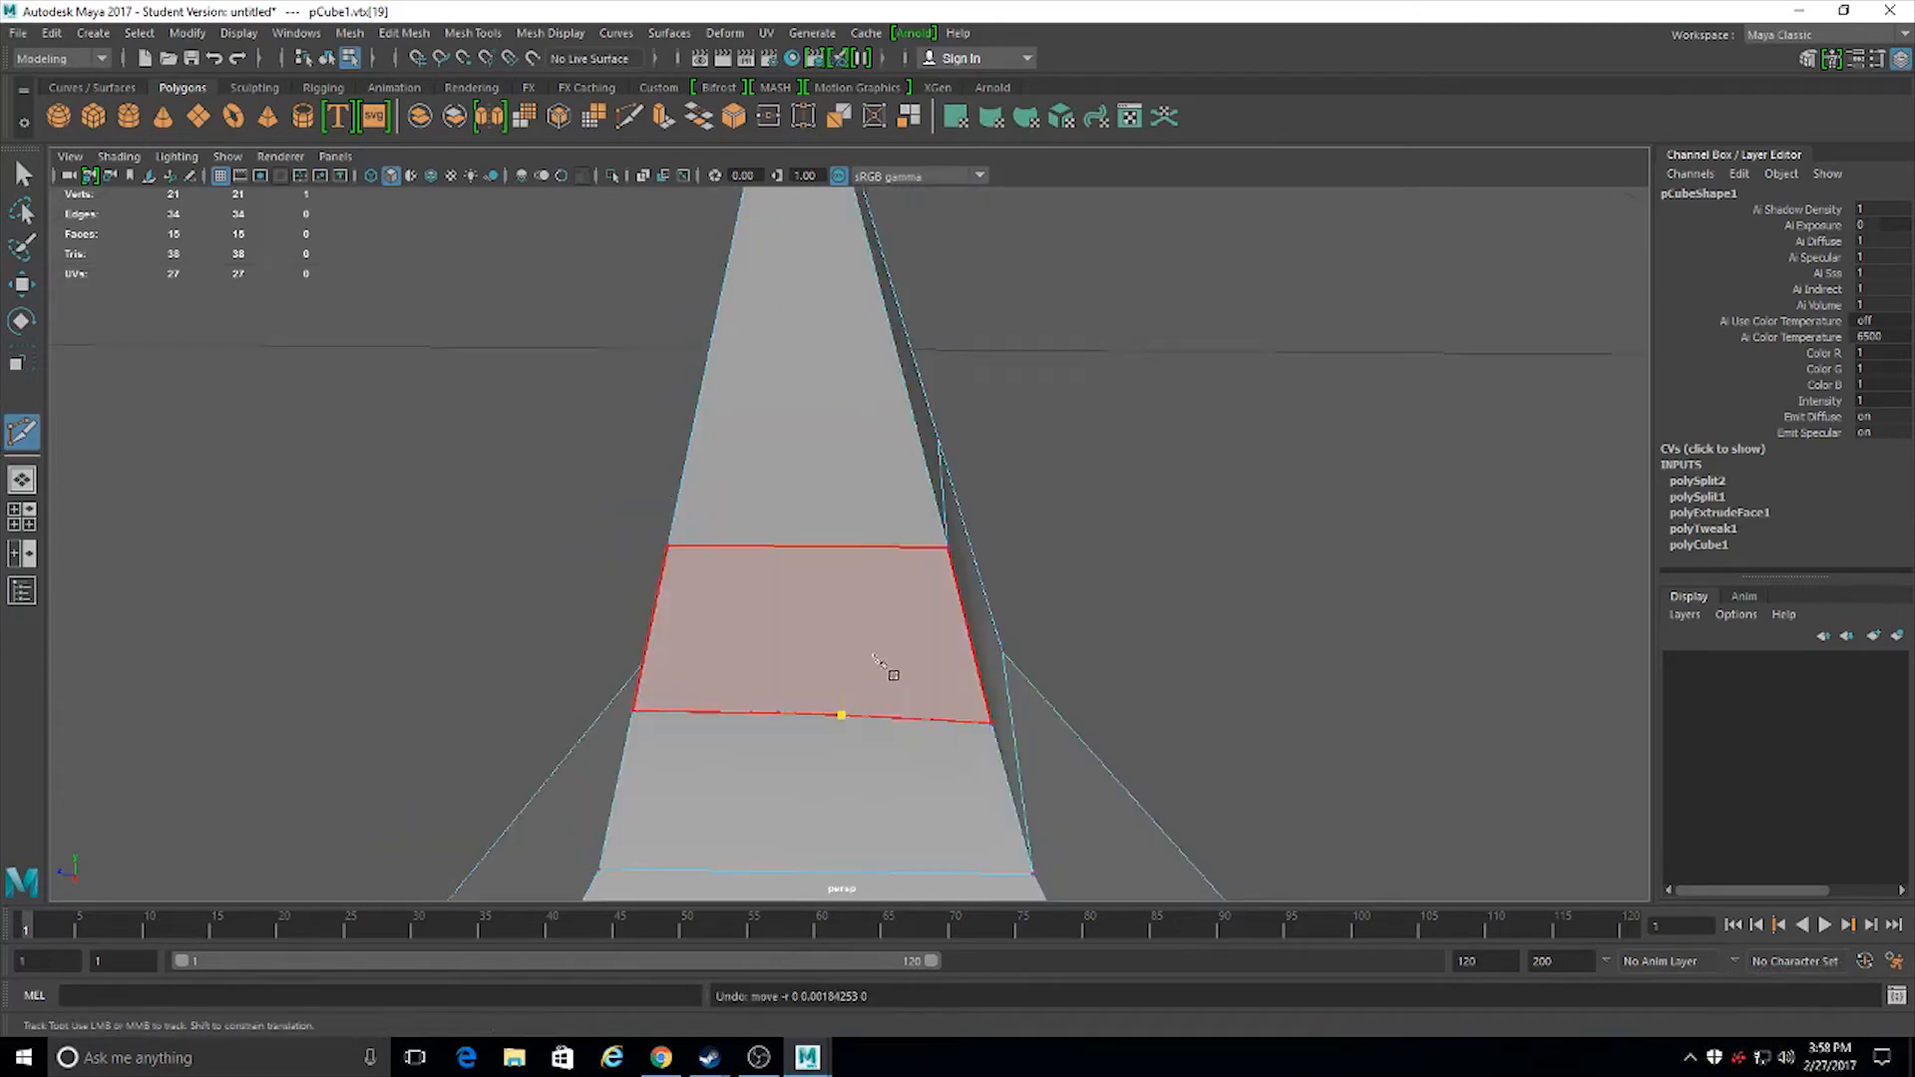
click(948, 548)
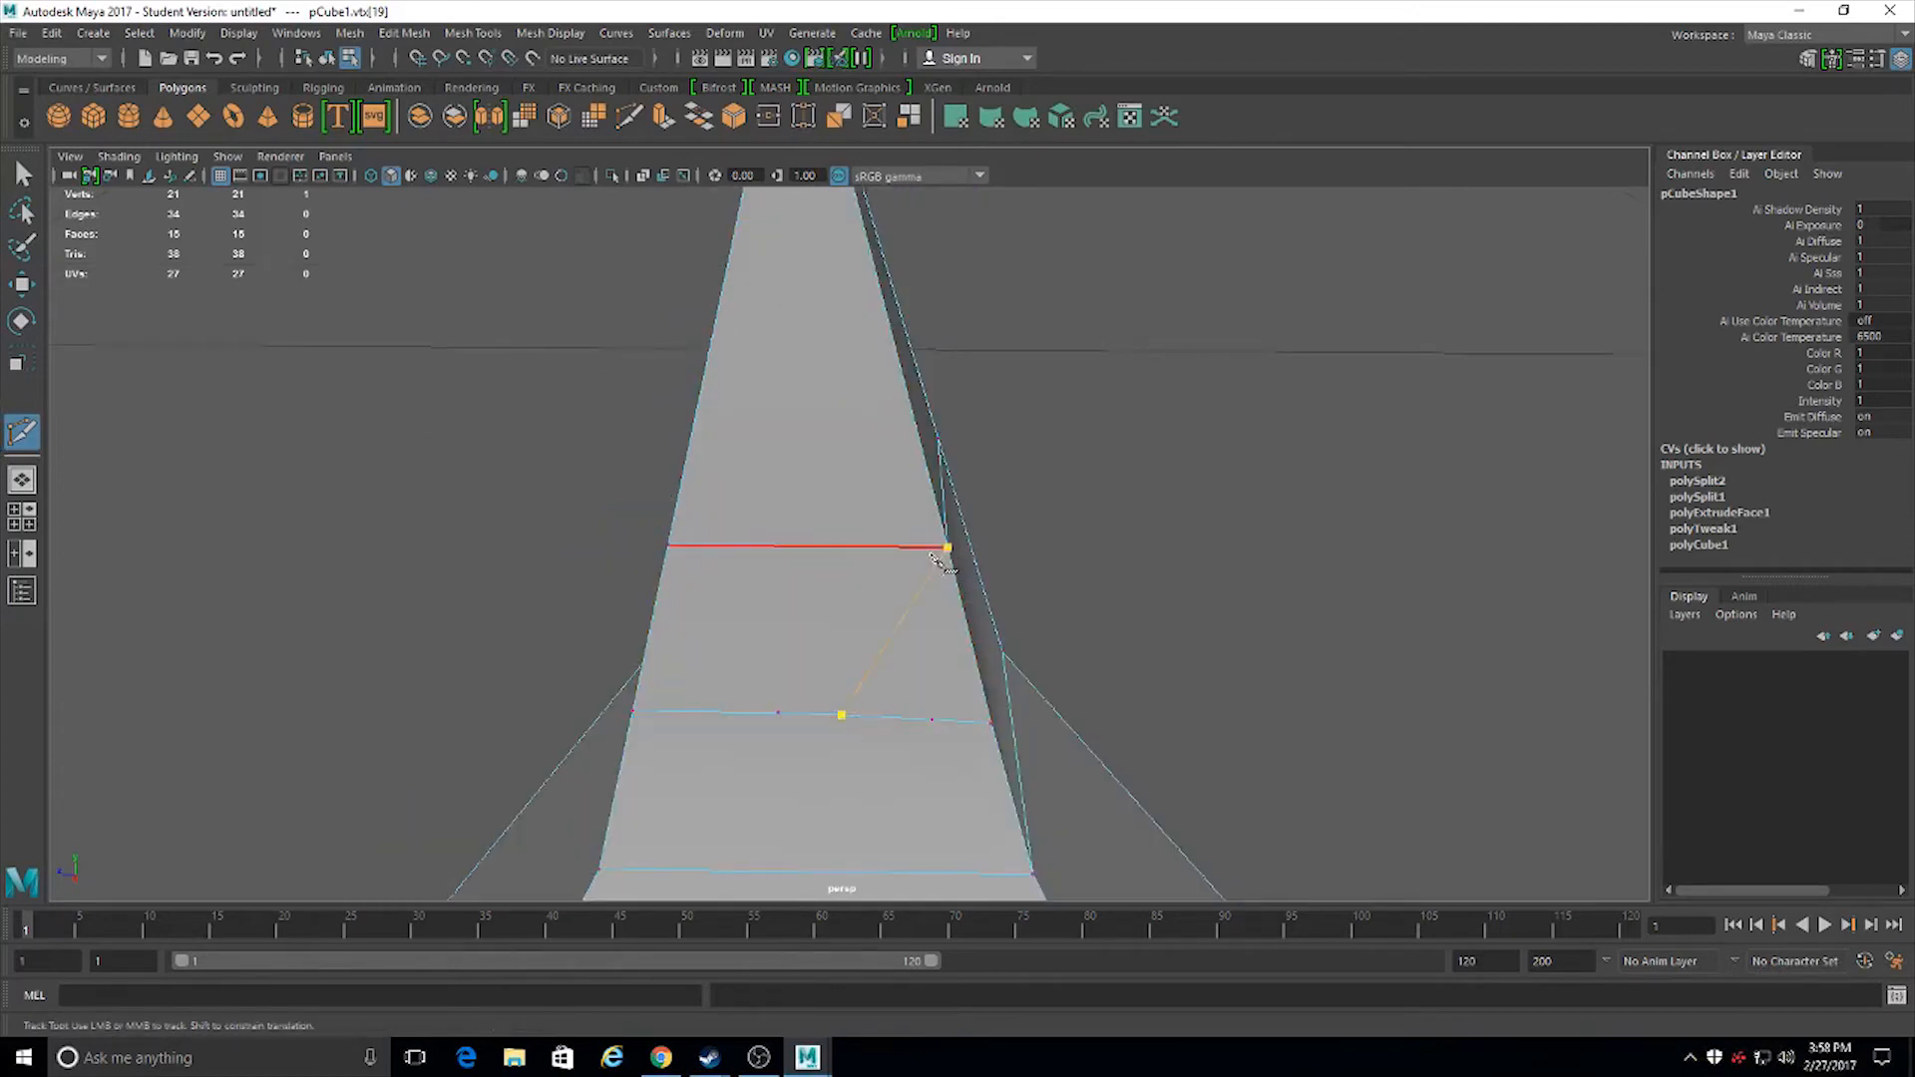
right_click(942, 547)
click(933, 720)
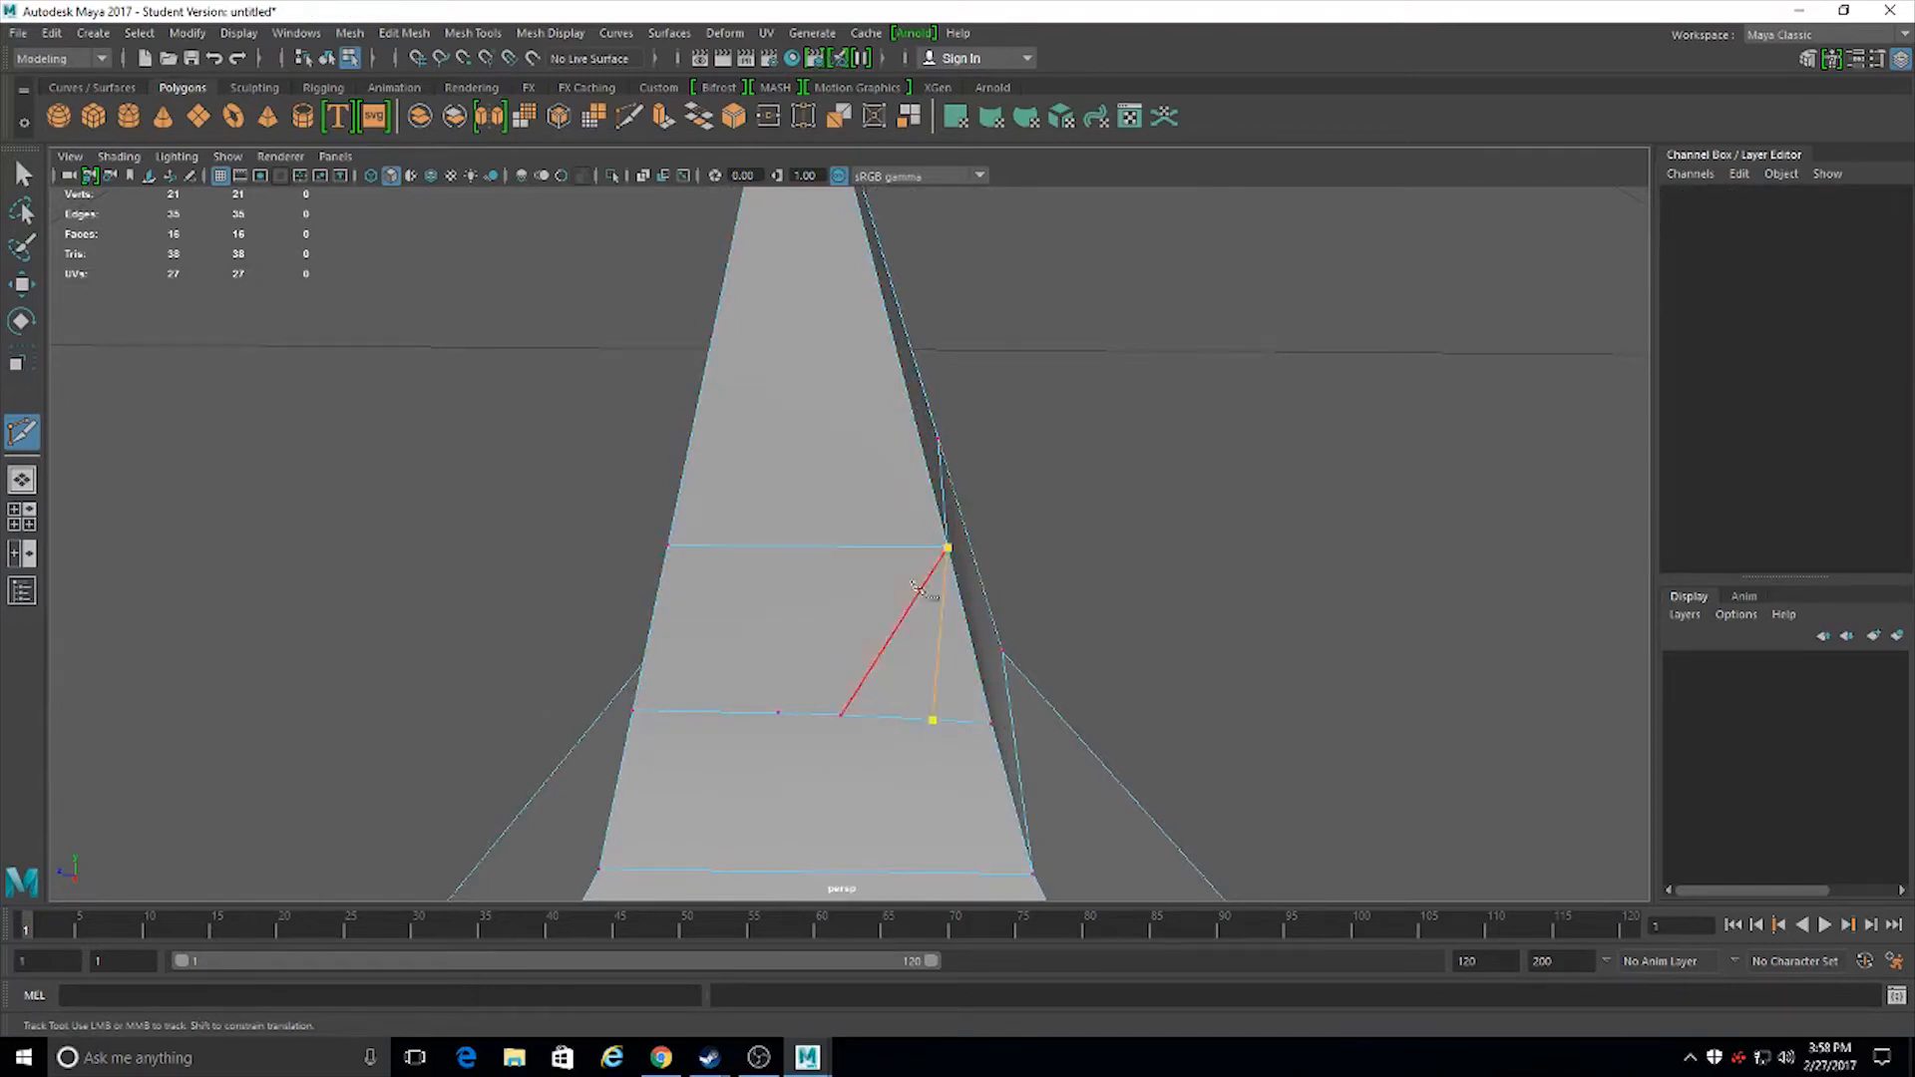
alt+drag(740, 698, 753, 642)
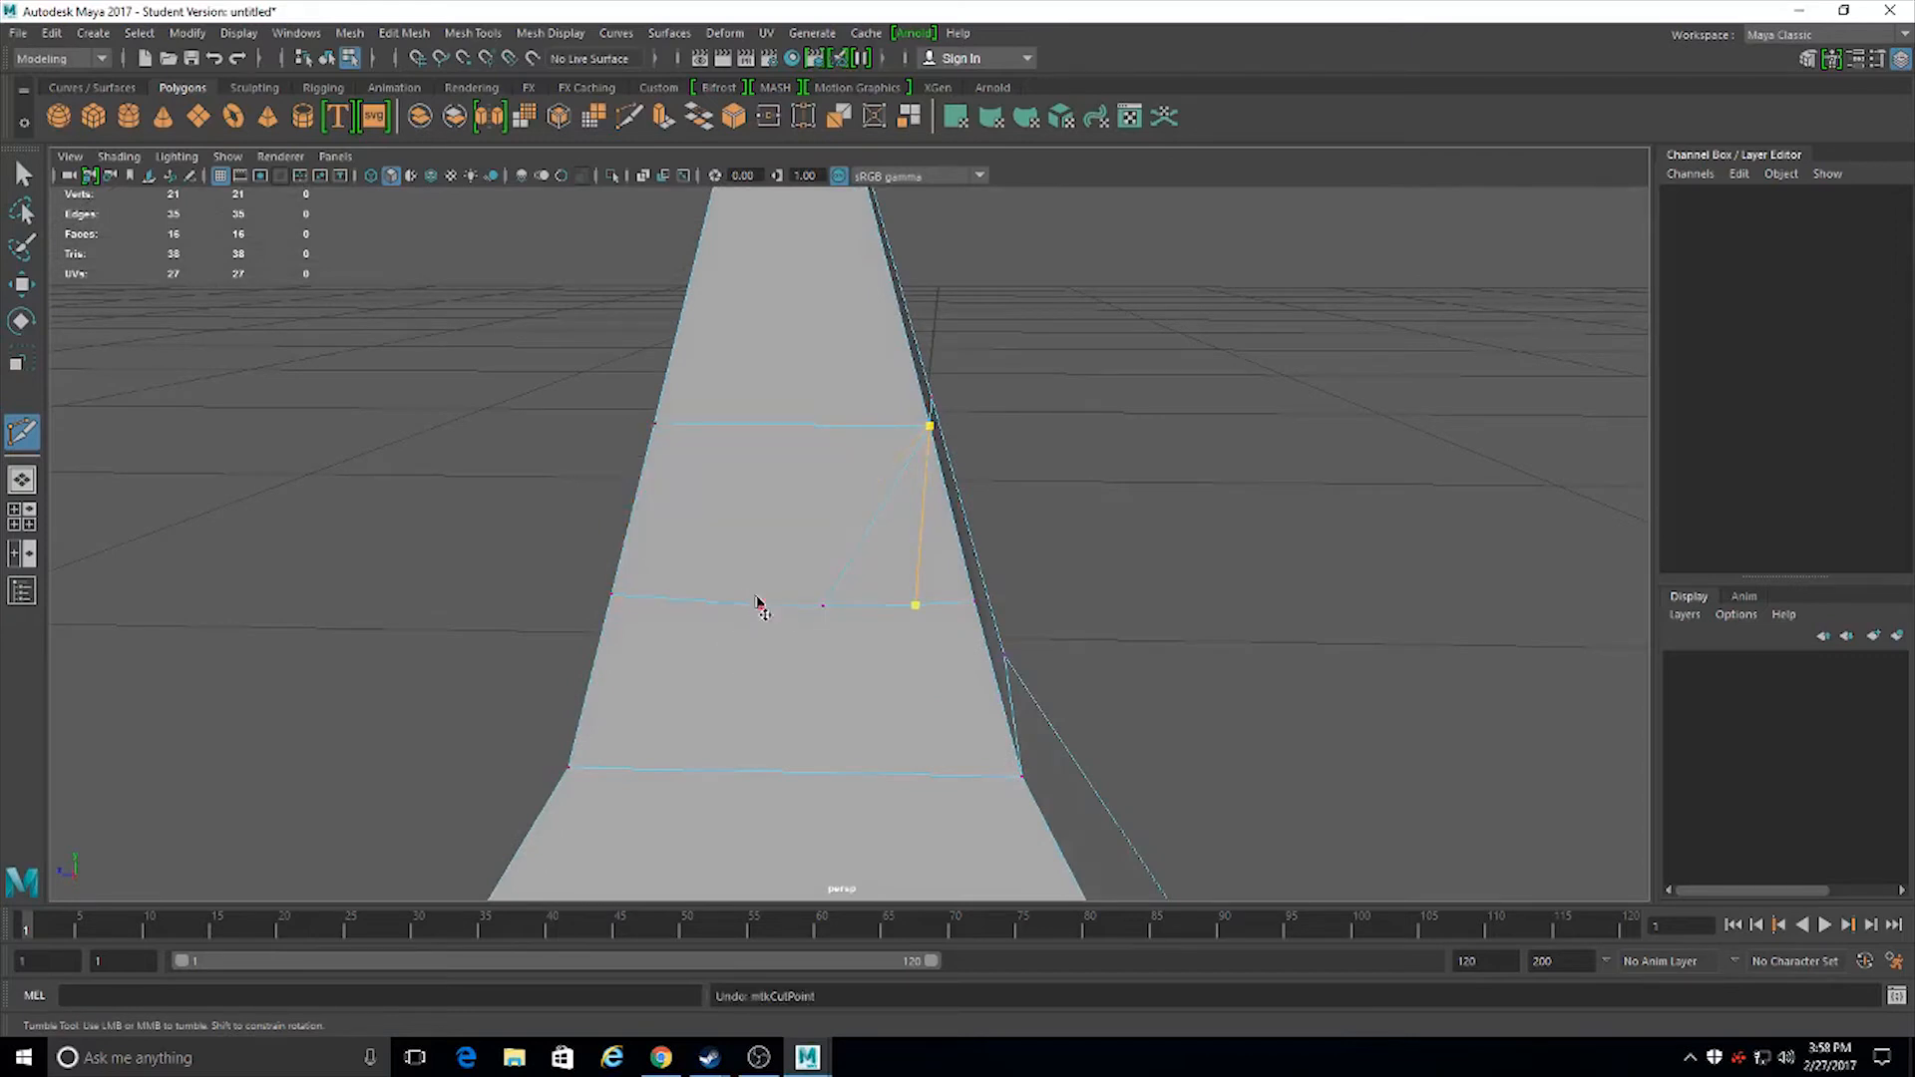
right_click(889, 548)
click(761, 608)
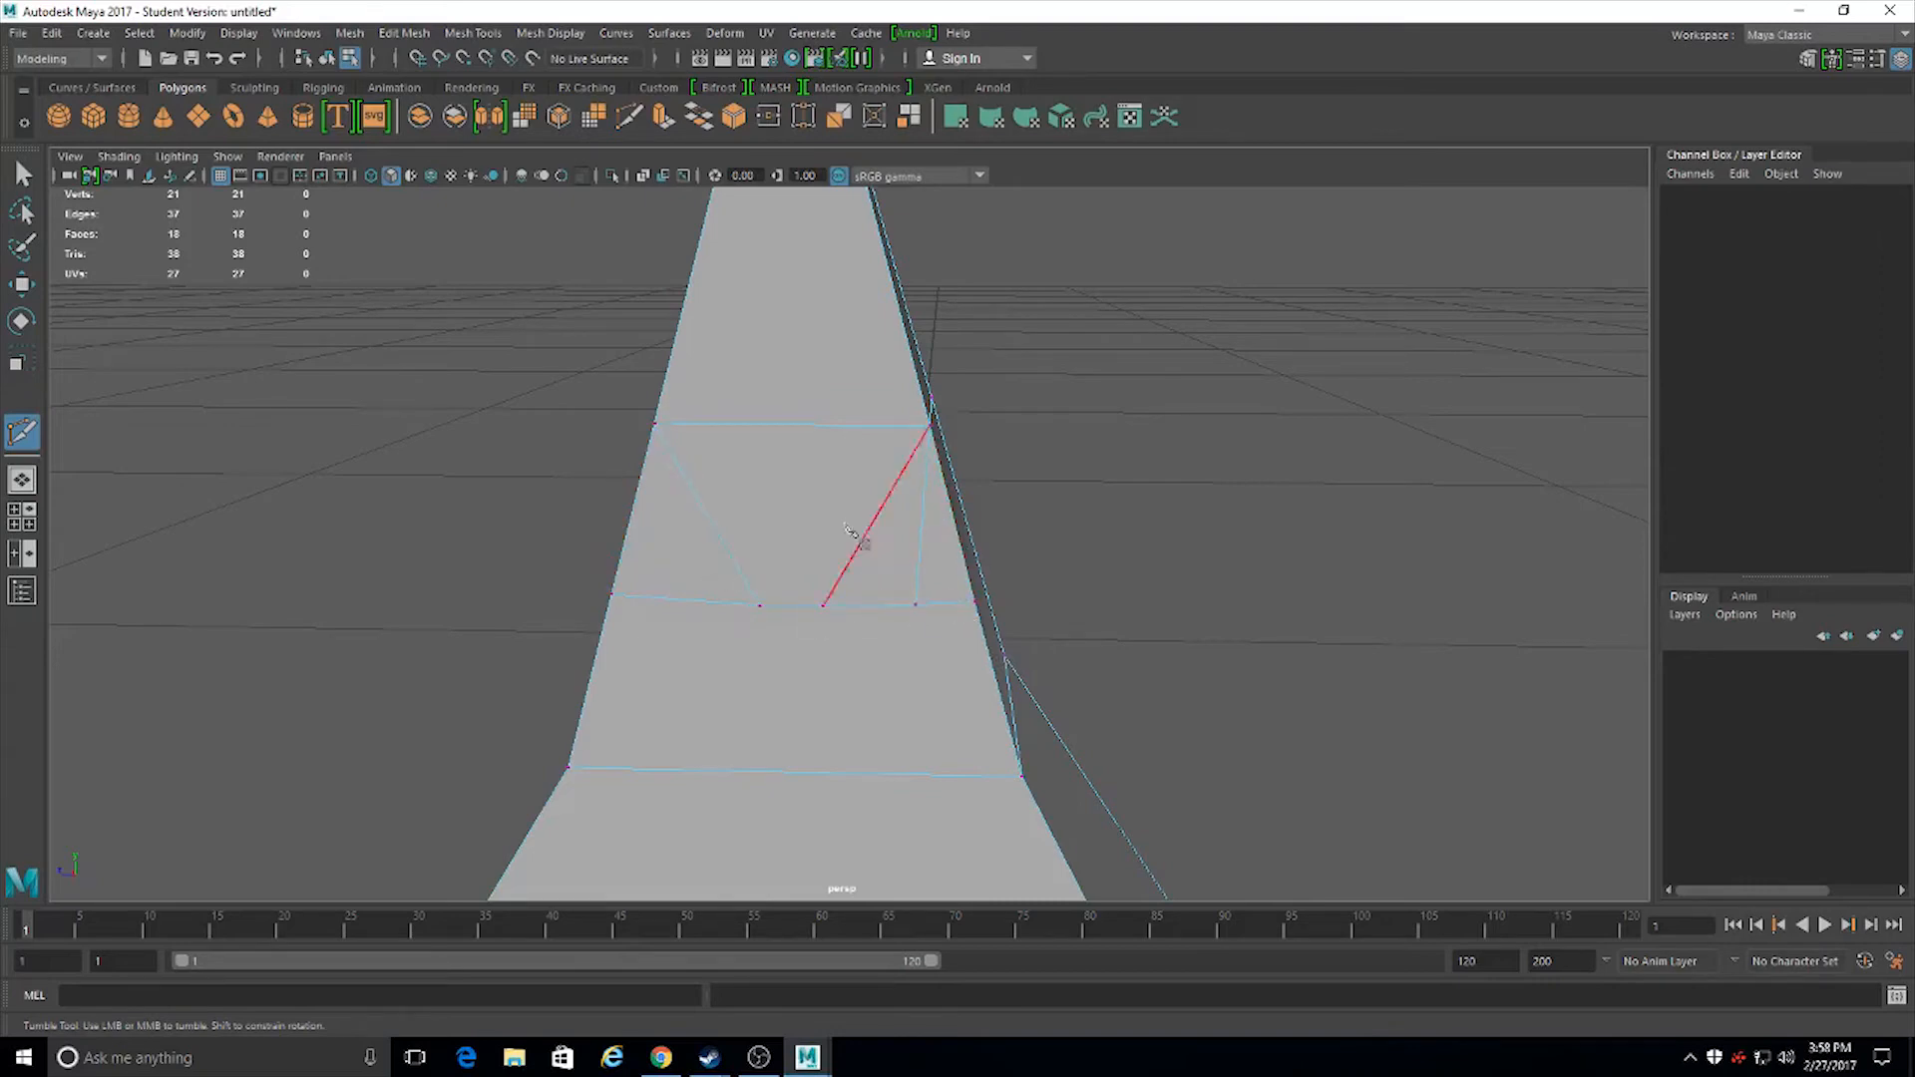
Connect the cut's three interior vertices to the lower corners of the same face with Multi-Cut edges
click(823, 606)
click(568, 769)
click(1021, 776)
Connect the cut's end vertex to the two far corners of the adjoining side face with Multi-Cut edges
alt+drag(928, 598, 680, 615)
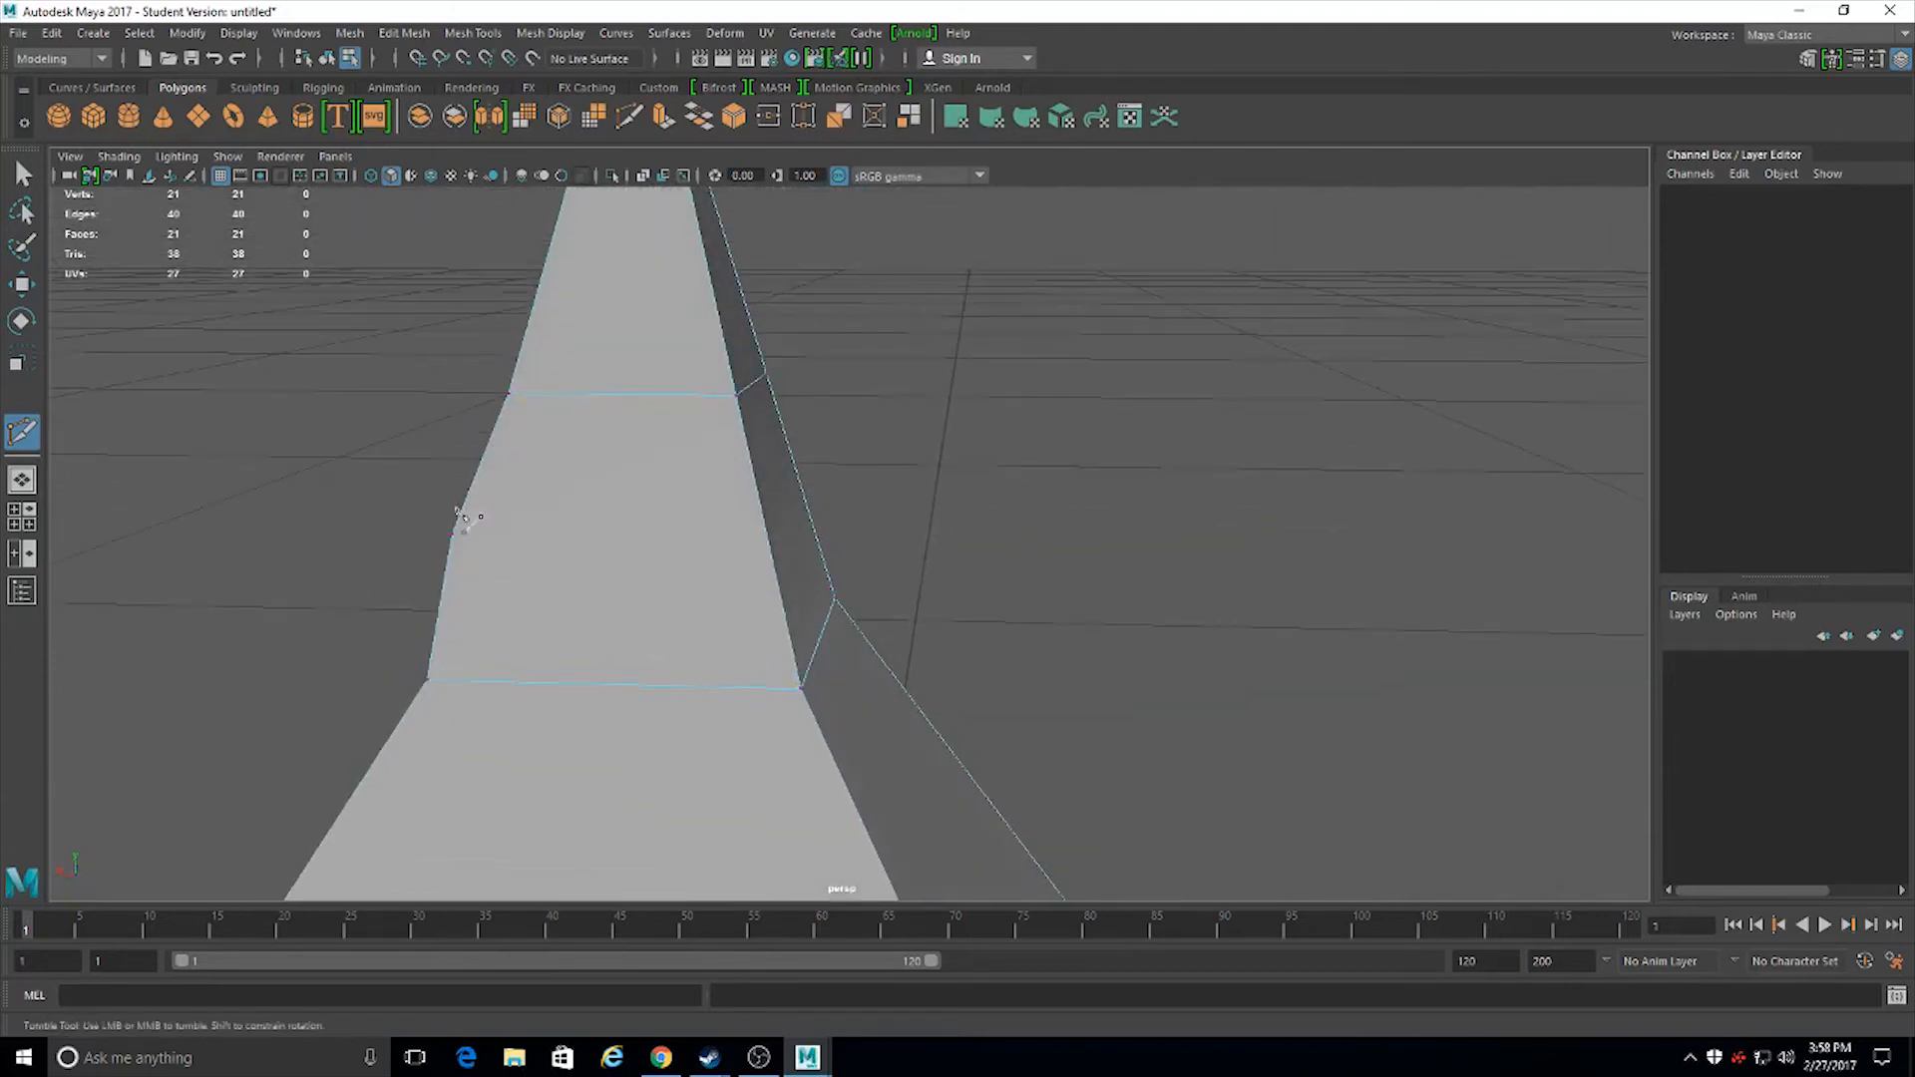
click(509, 393)
click(452, 534)
click(455, 537)
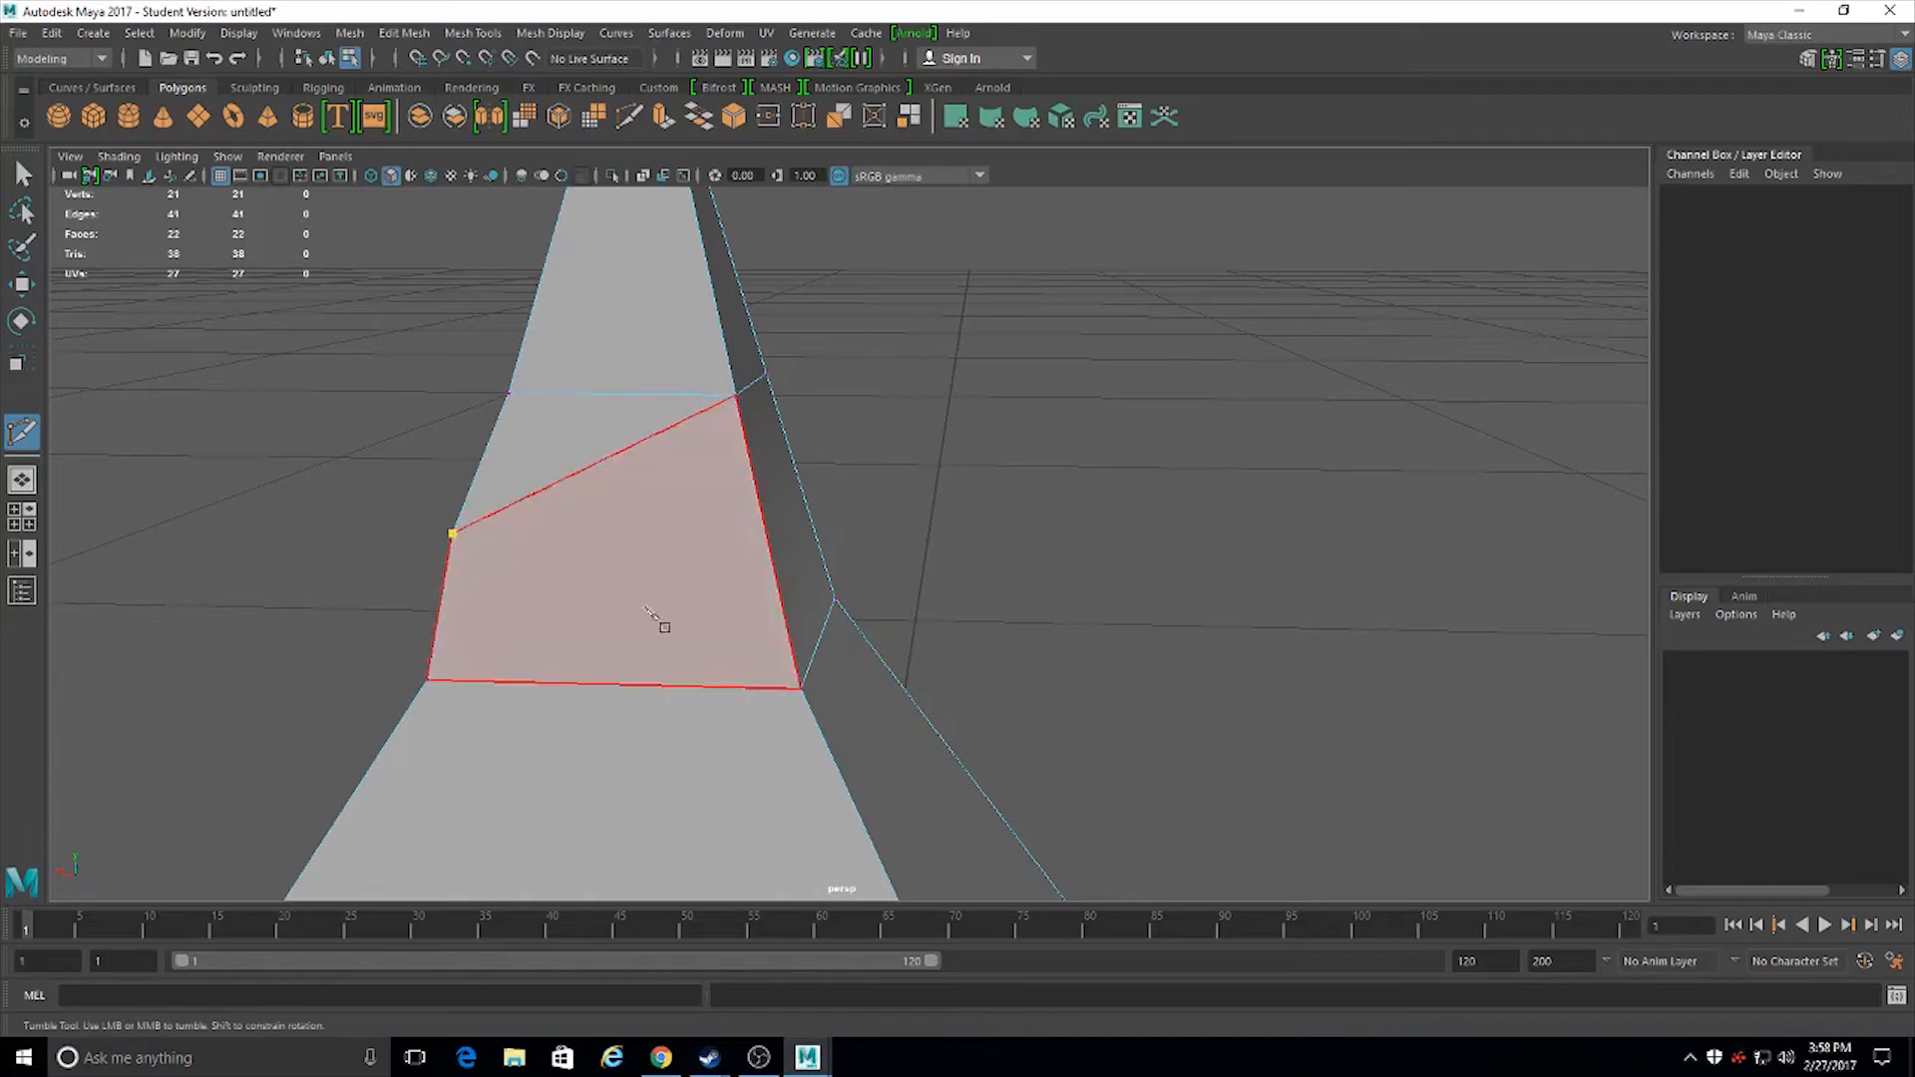
click(800, 690)
click(736, 395)
Connect the cut's other end vertex to the two far corners of the opposite adjoining face with Multi-Cut edges
alt+drag(406, 619, 905, 710)
click(945, 688)
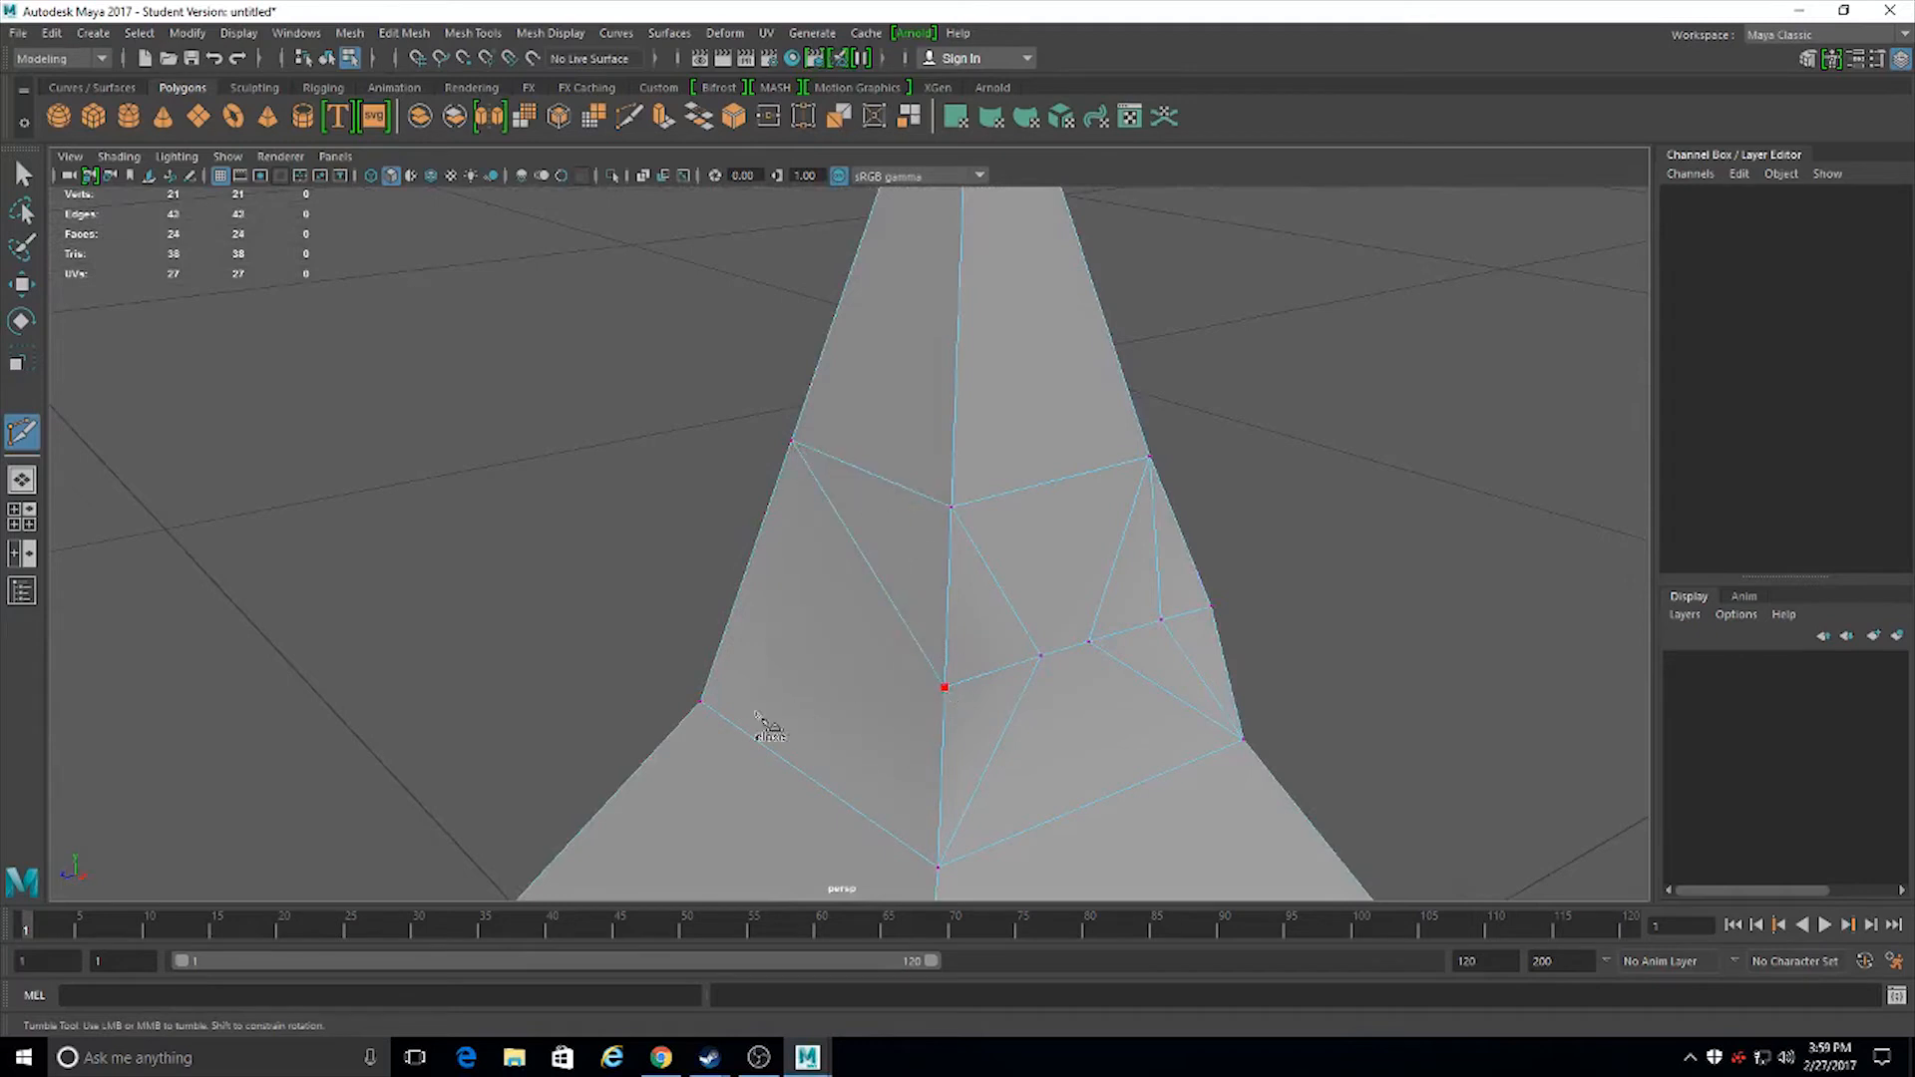
click(702, 701)
alt+drag(735, 654, 616, 599)
alt+drag(585, 518, 221, 384)
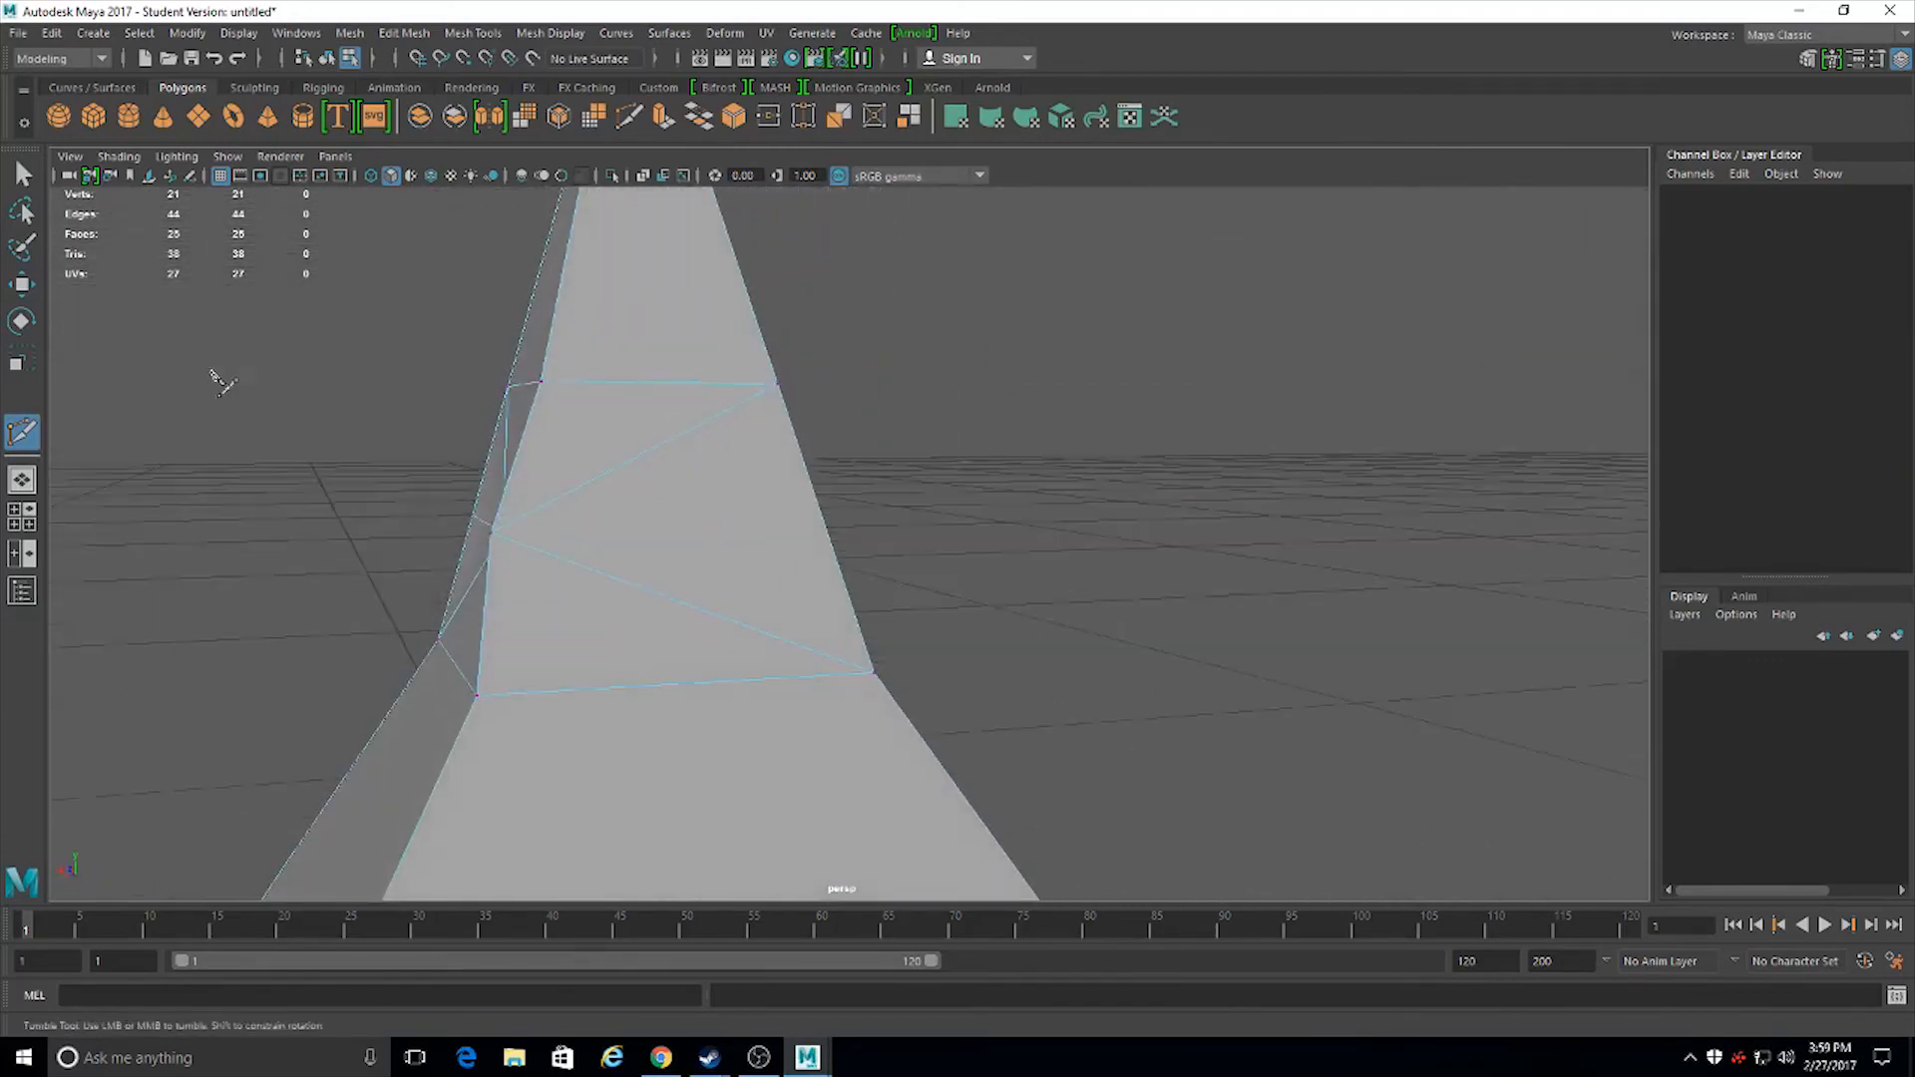
Move the cut's end vertex on the corner edge outward and lower it slightly to line up with the cut
key(w)
alt+drag(449, 437, 836, 644)
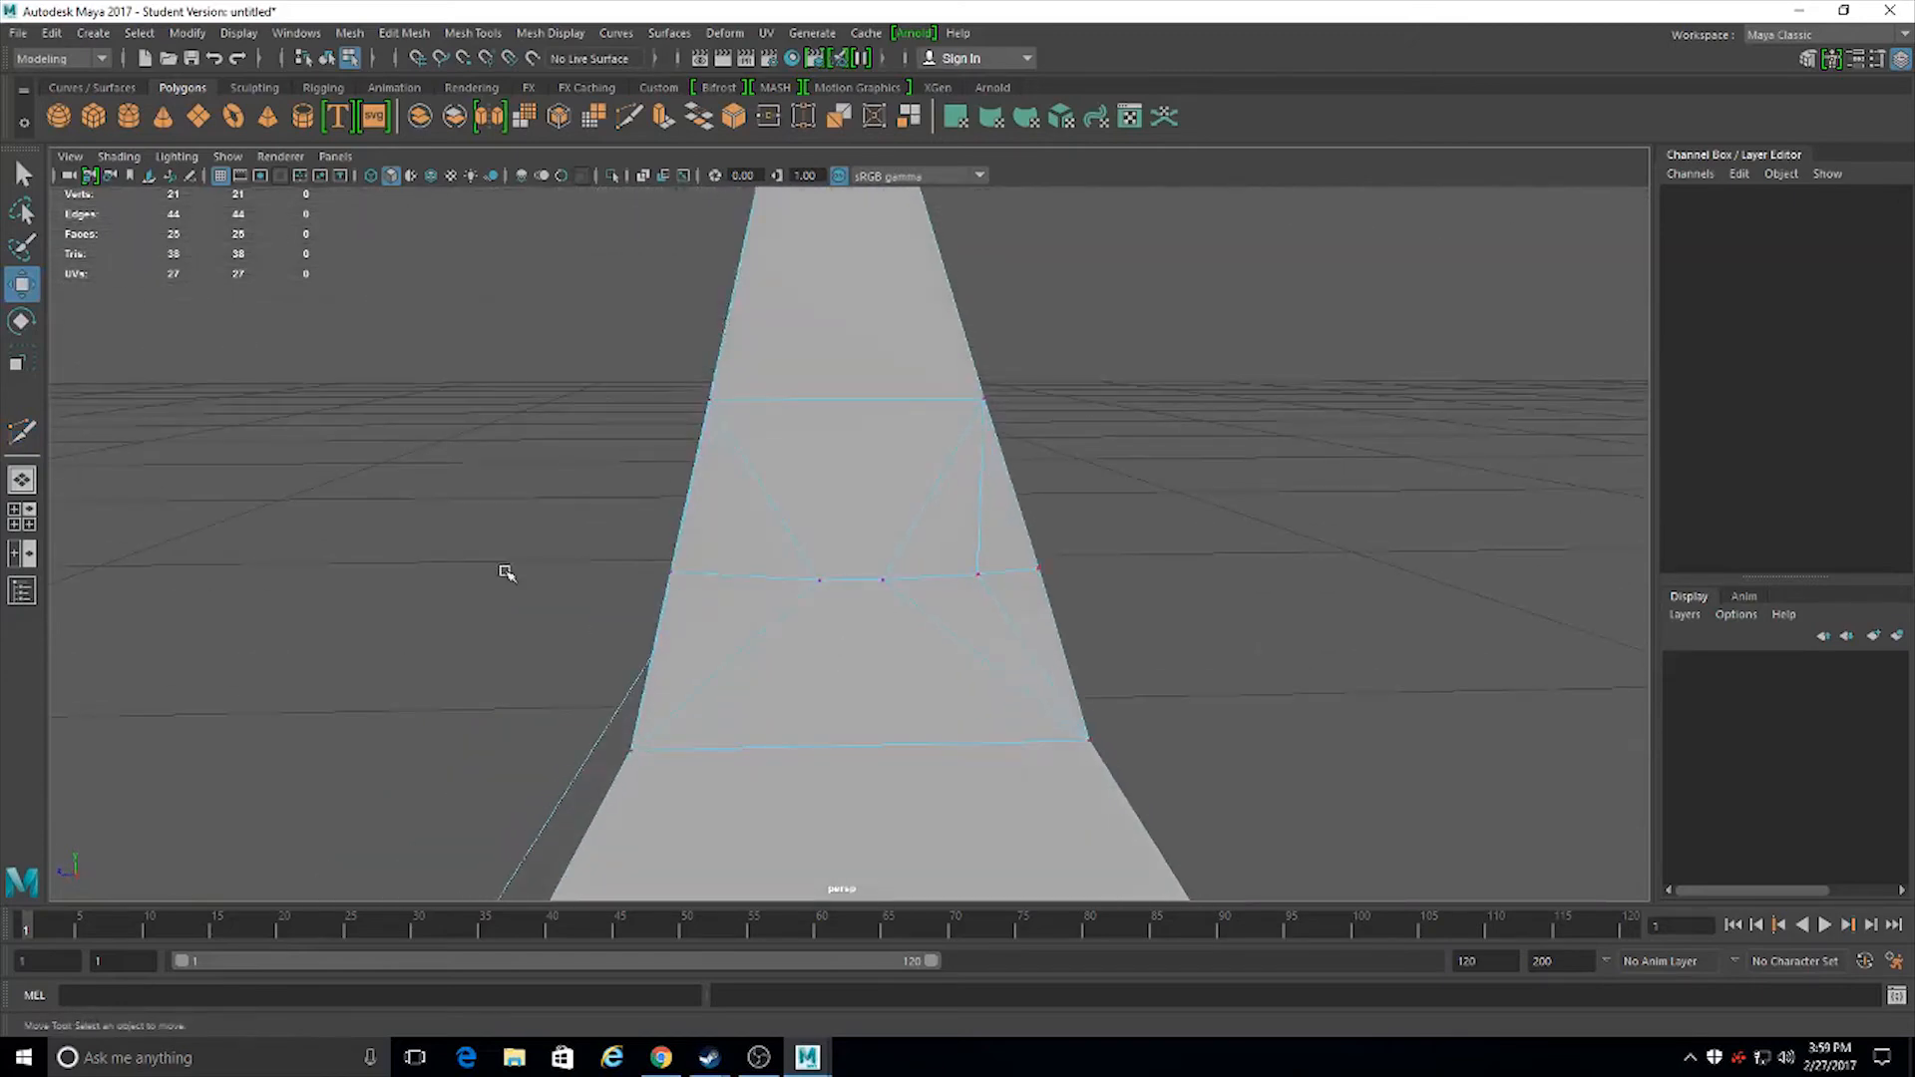
alt+drag(1014, 615, 930, 681)
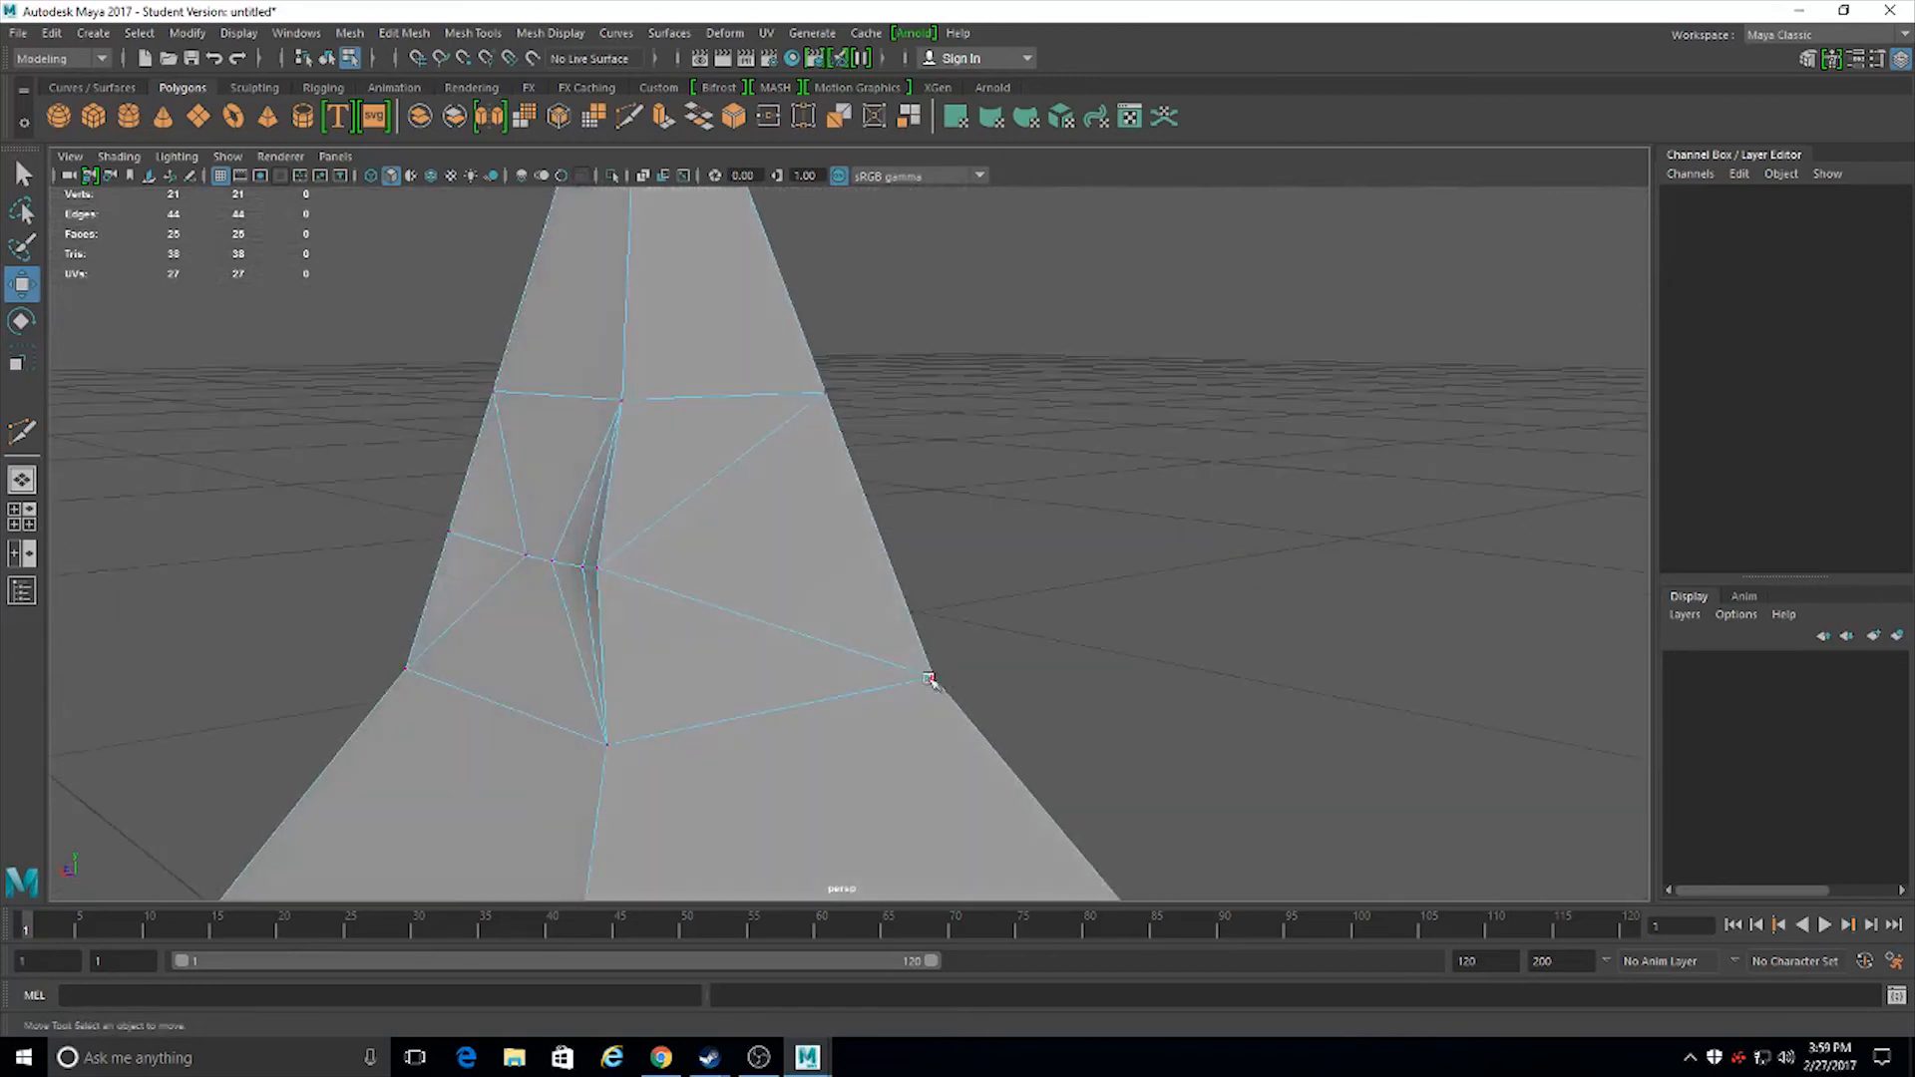
click(621, 578)
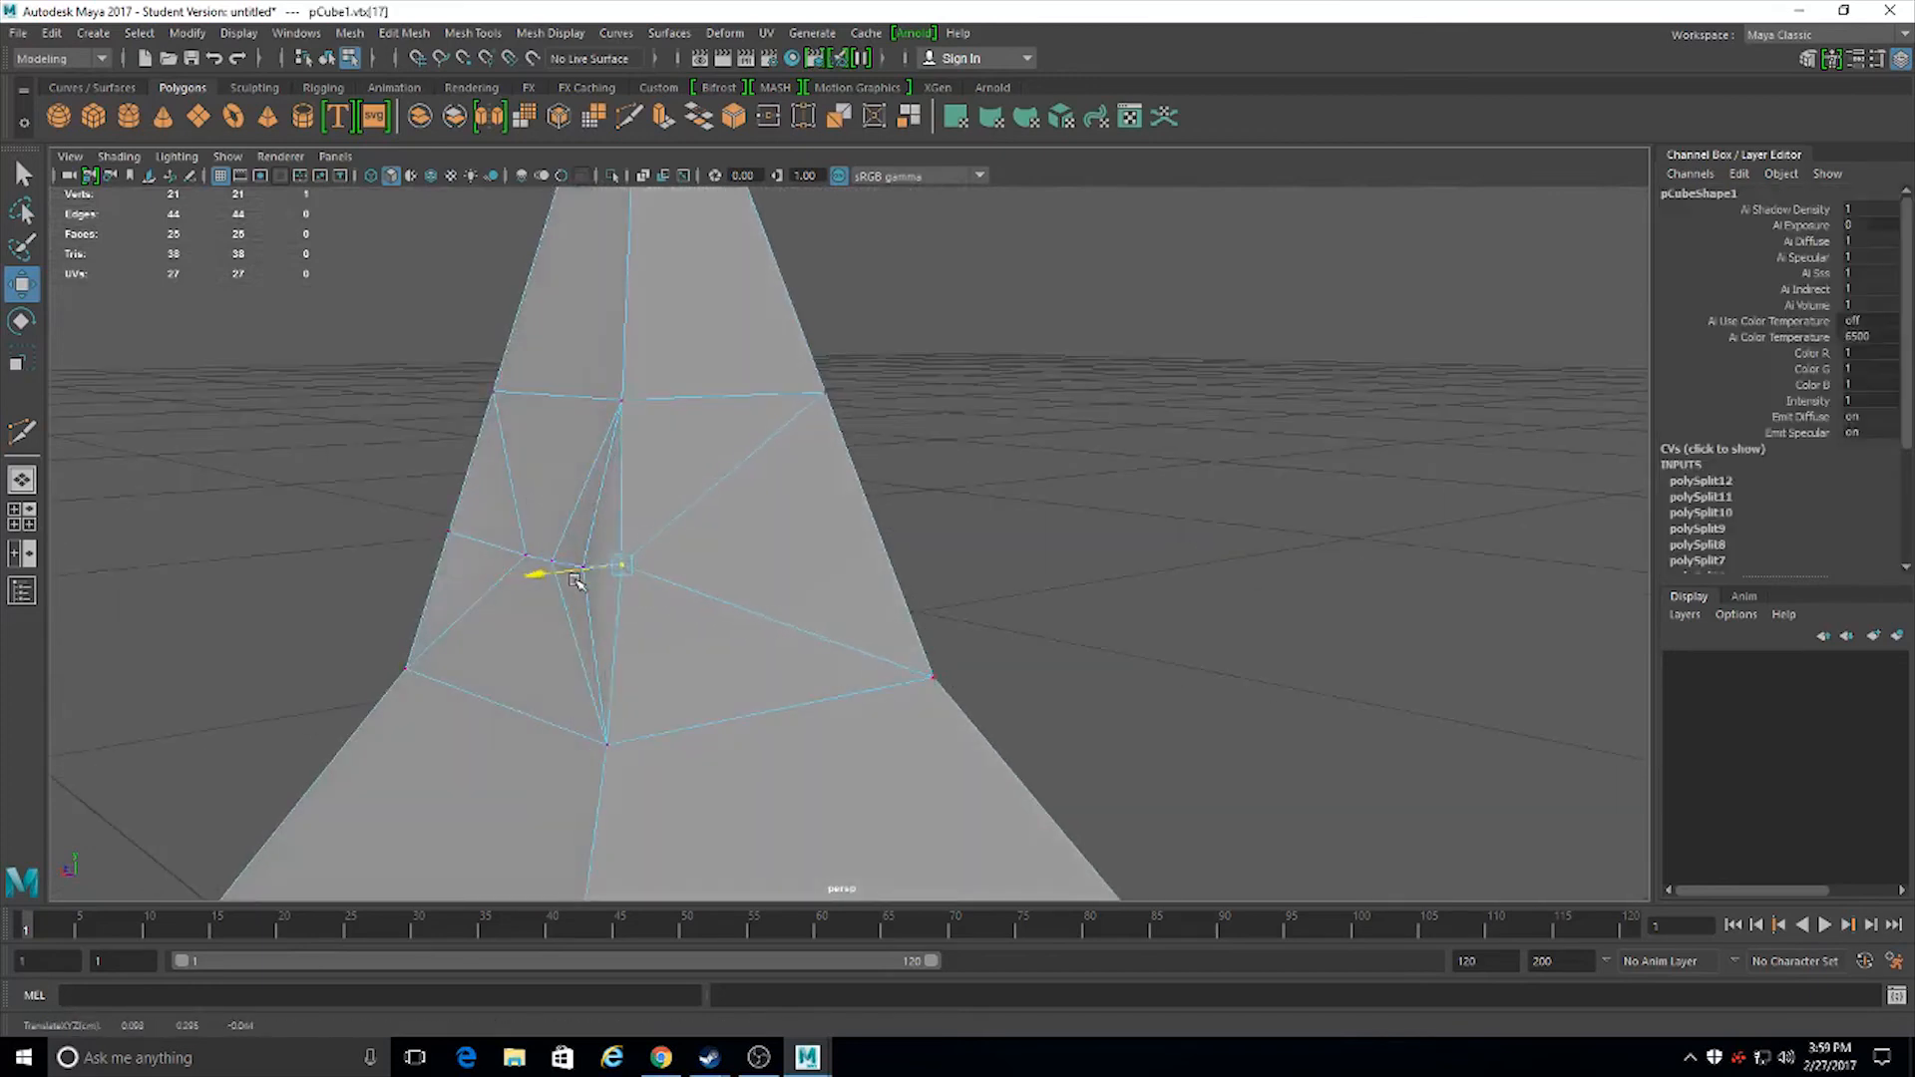
alt+drag(553, 574, 716, 633)
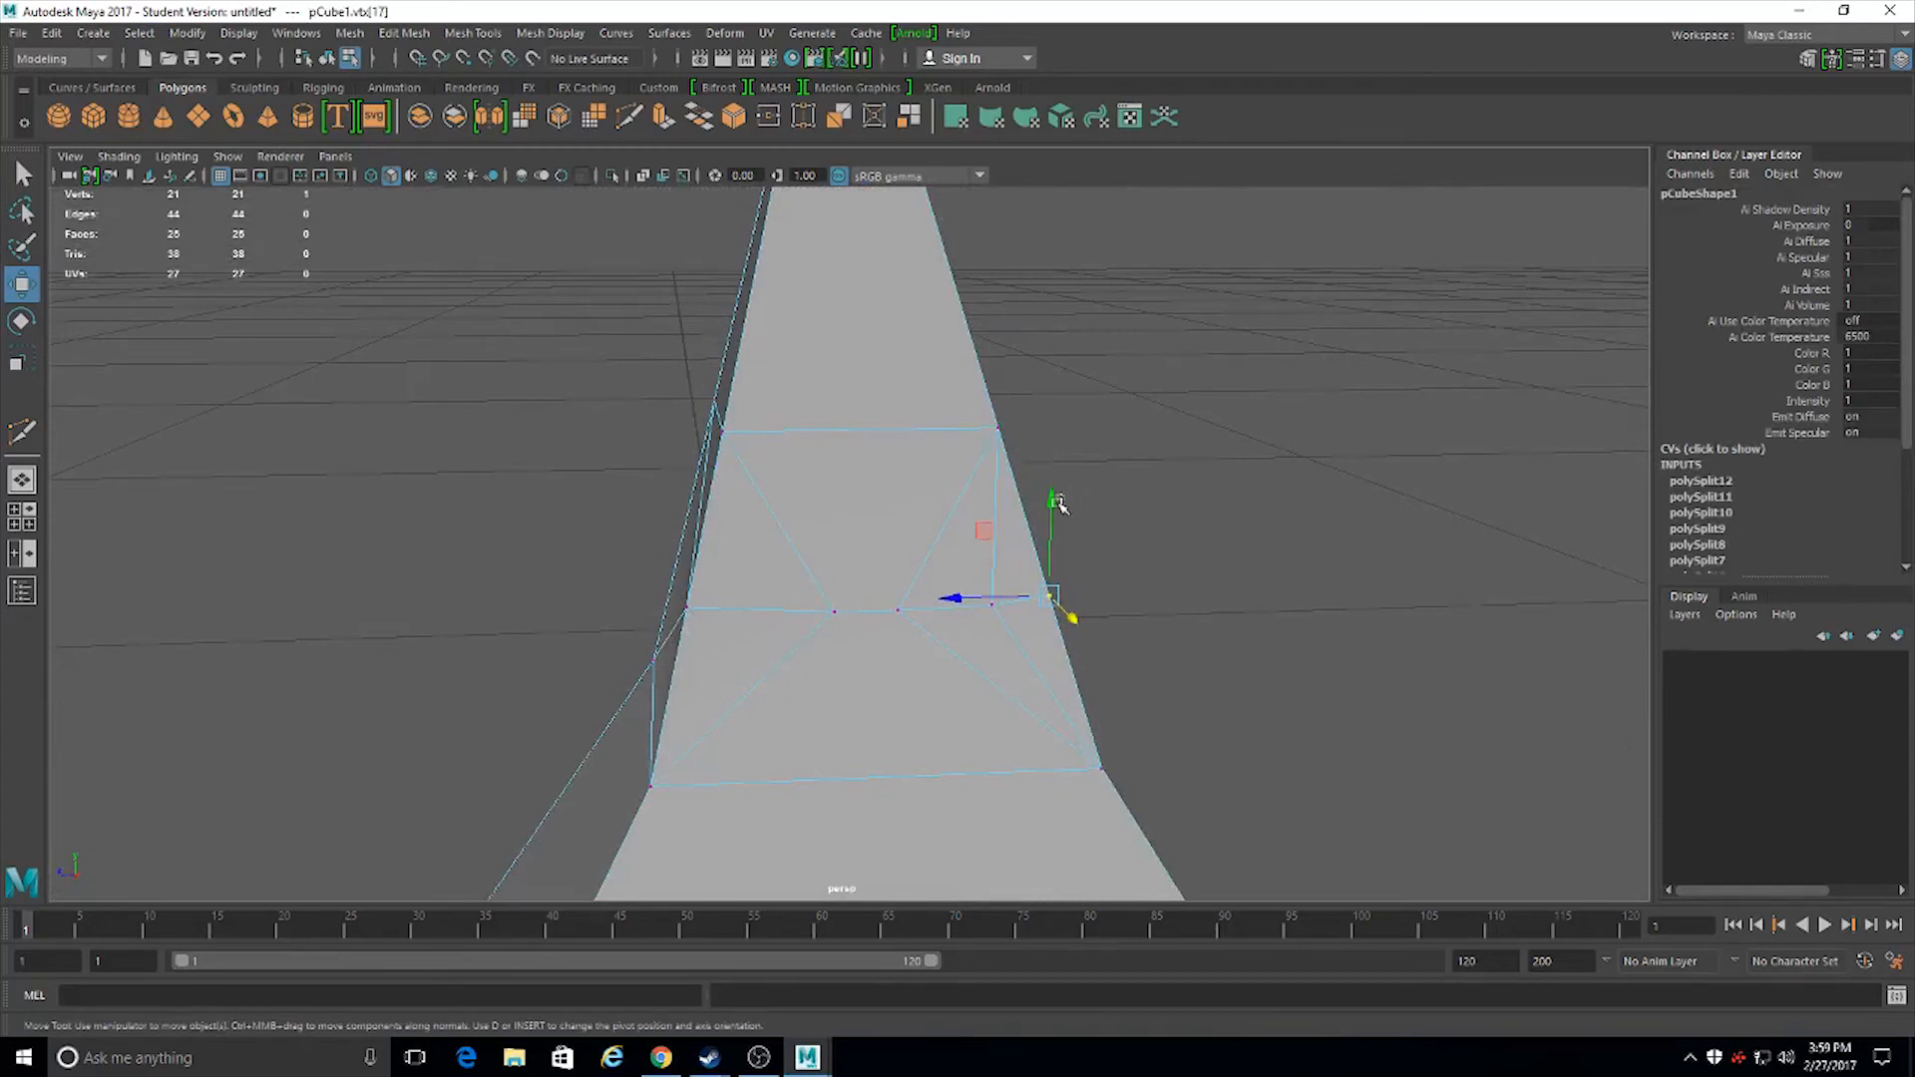
click(1037, 521)
key(ctrl+z)
drag(1053, 504, 1037, 514)
Insert an edge loop around the lower sloped section of the mesh, below the narrow neck
click(473, 33)
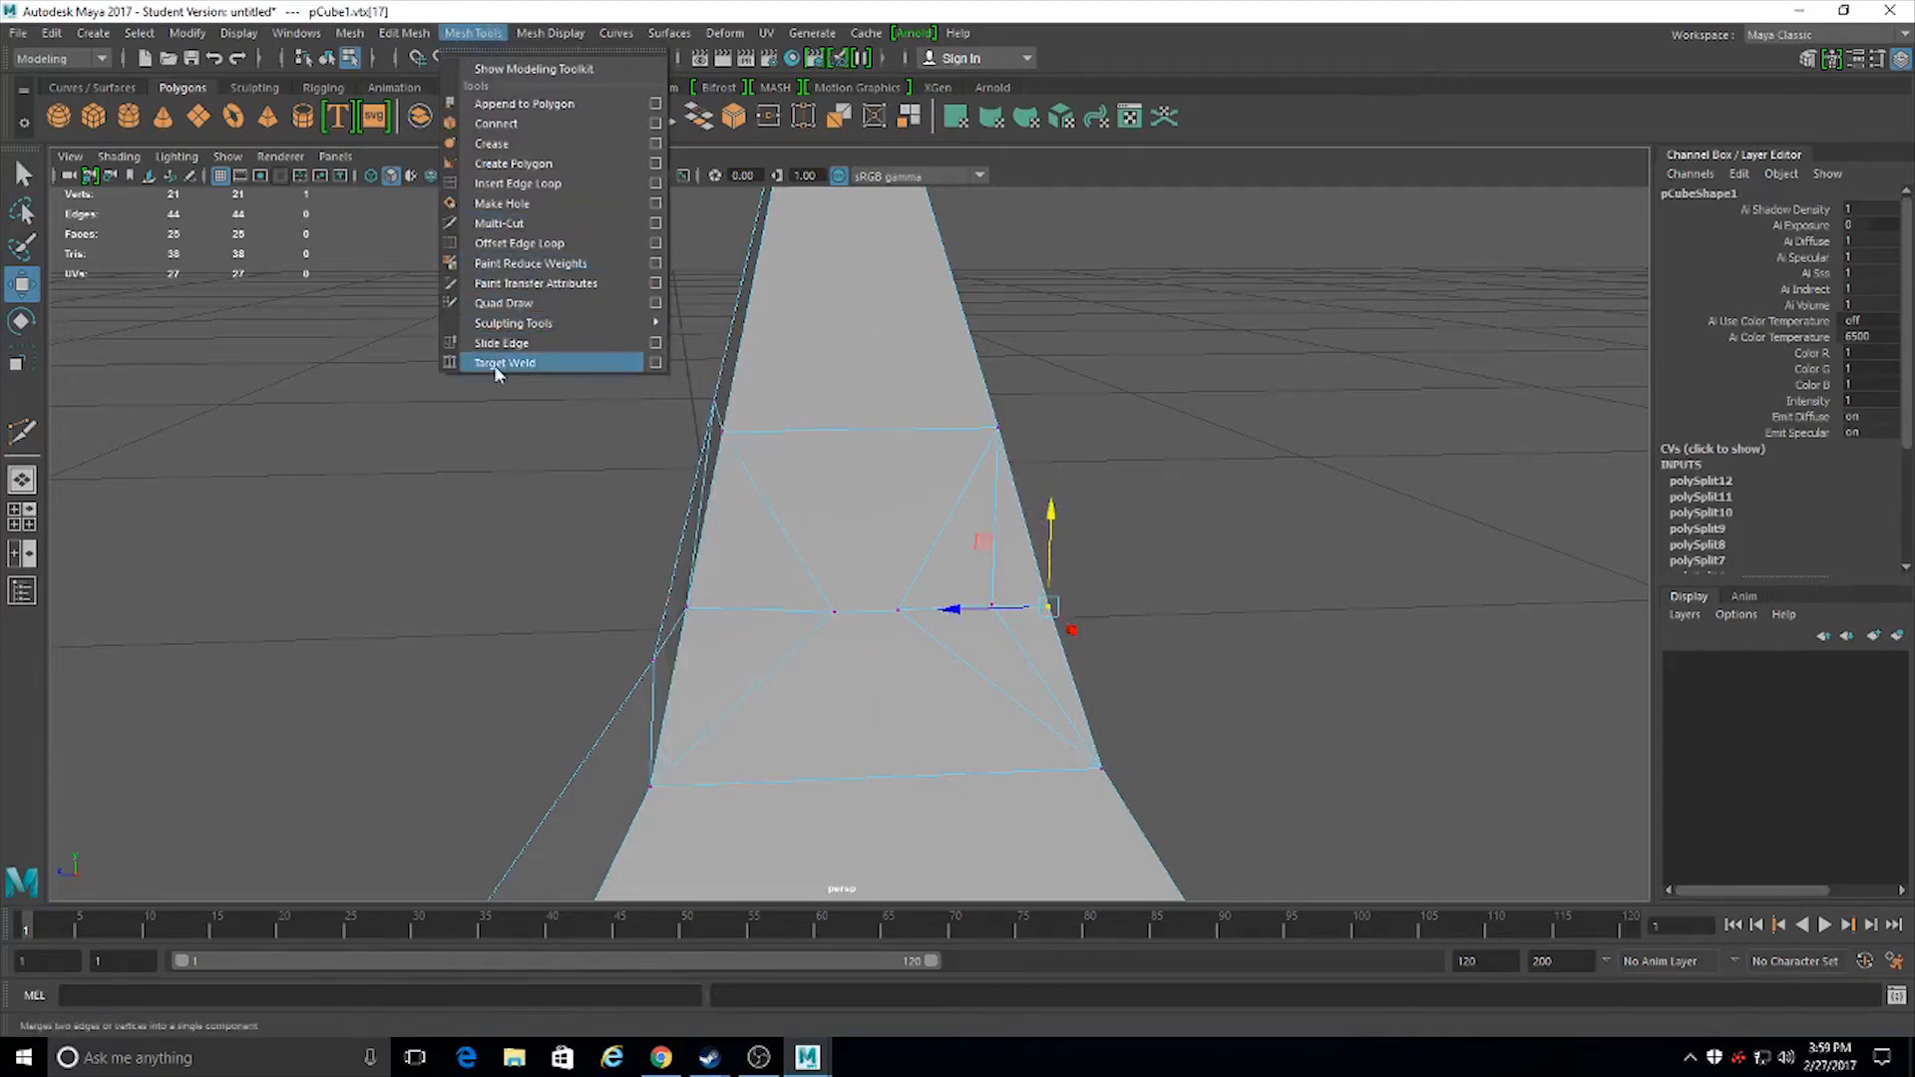
mouse_move(424, 38)
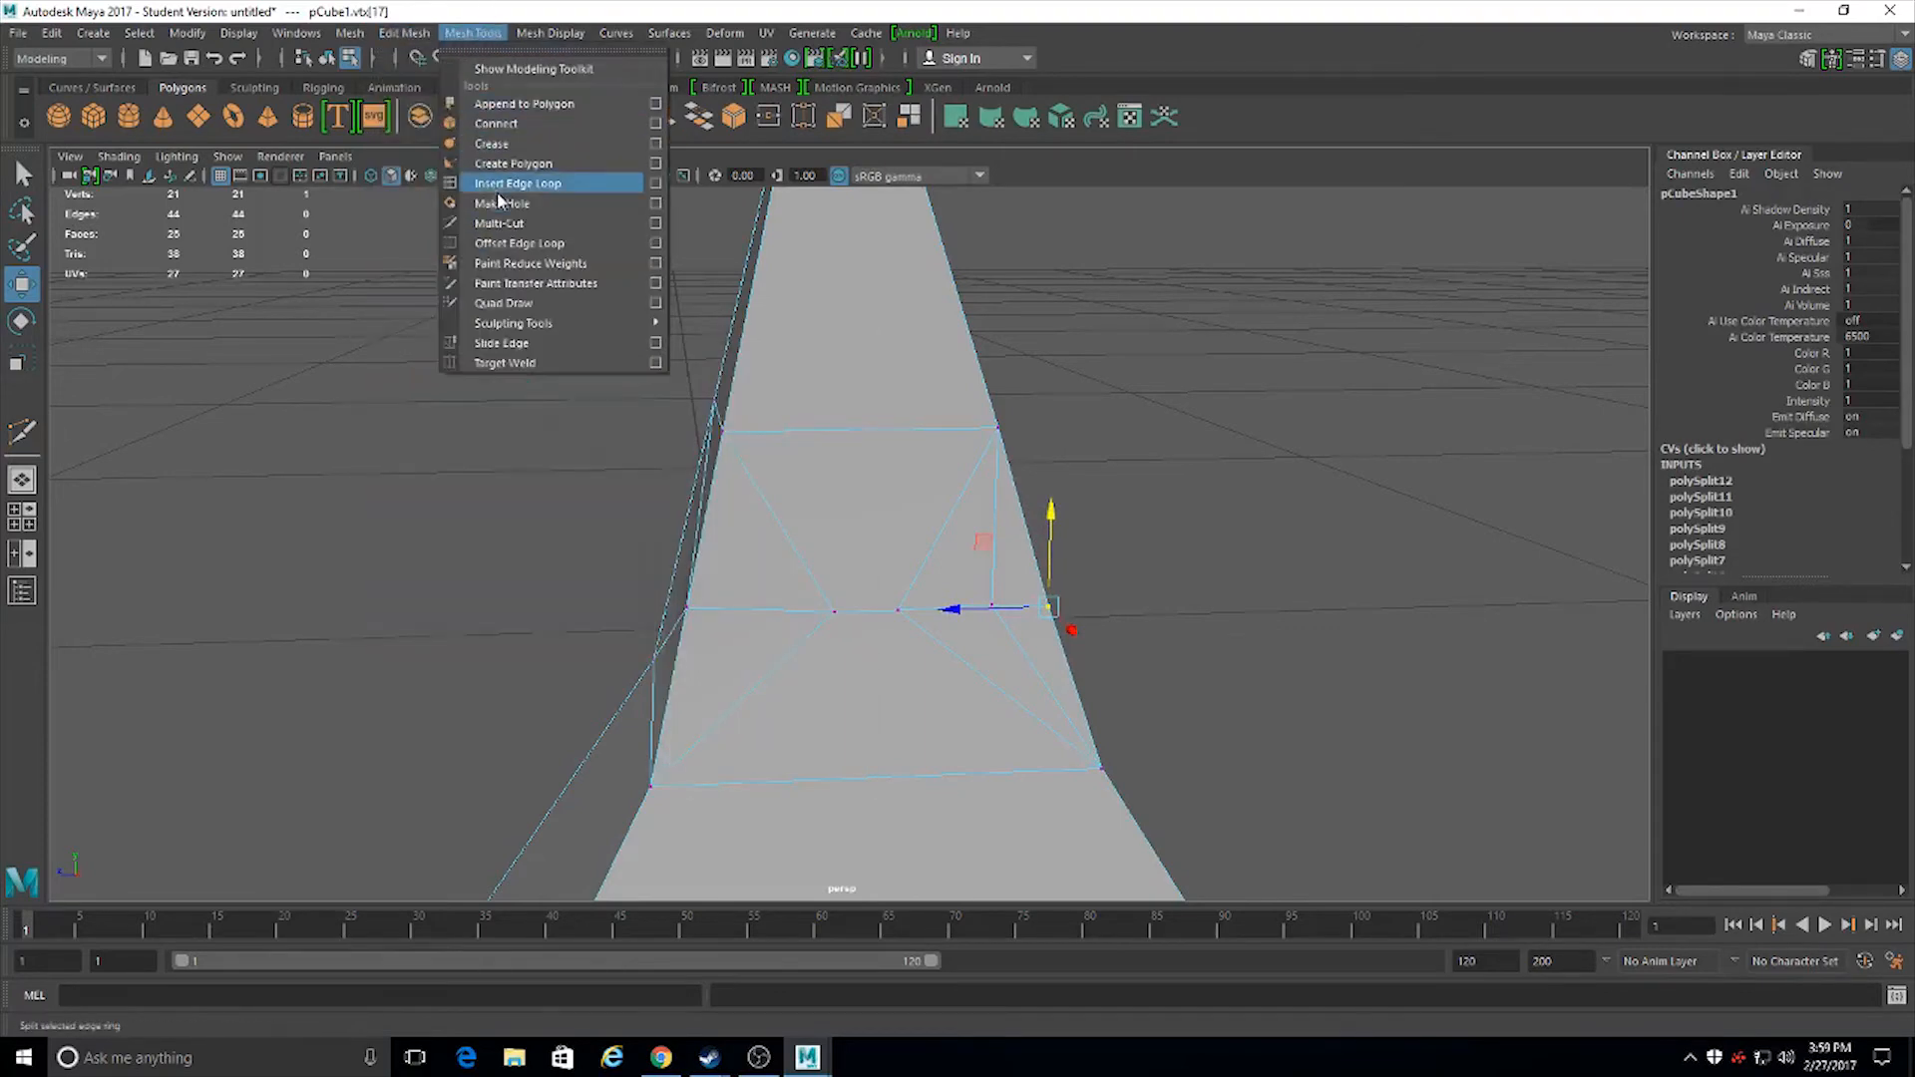
click(517, 183)
alt+drag(740, 496, 642, 568)
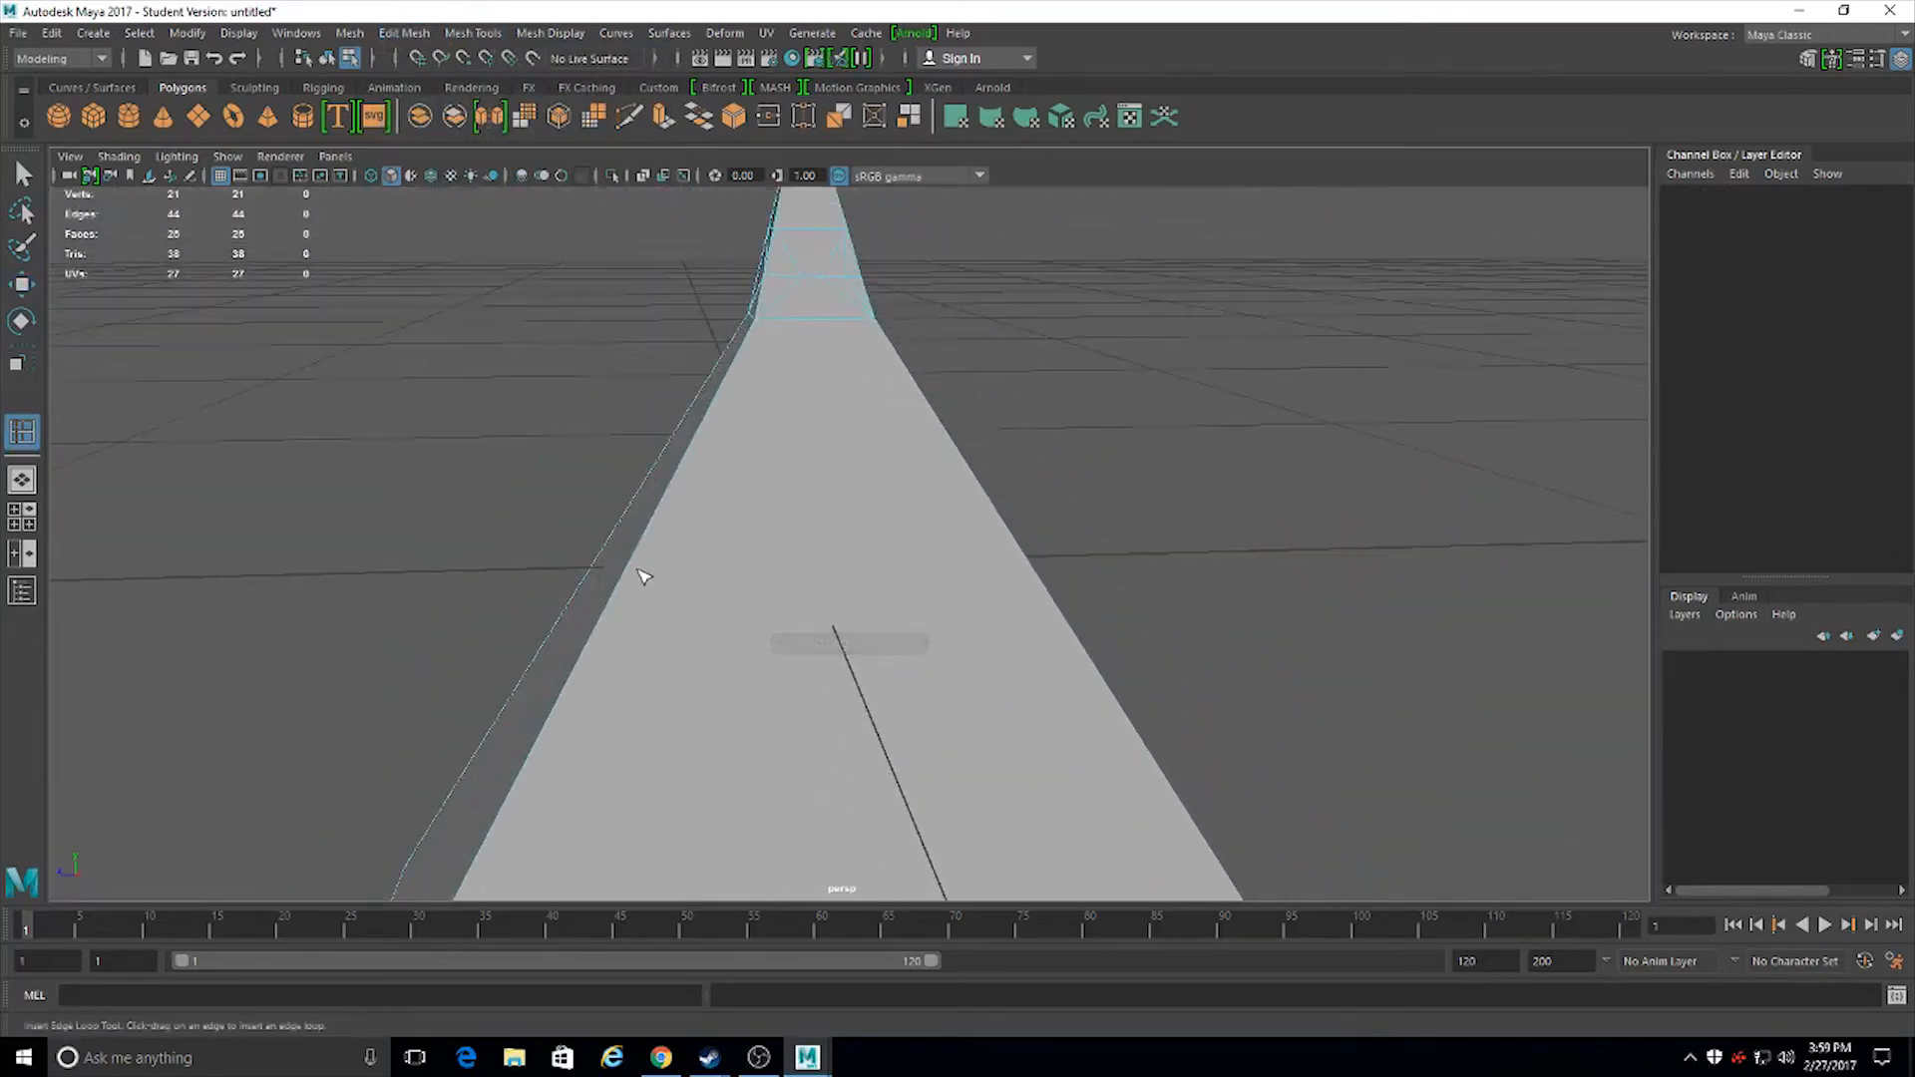
click(642, 566)
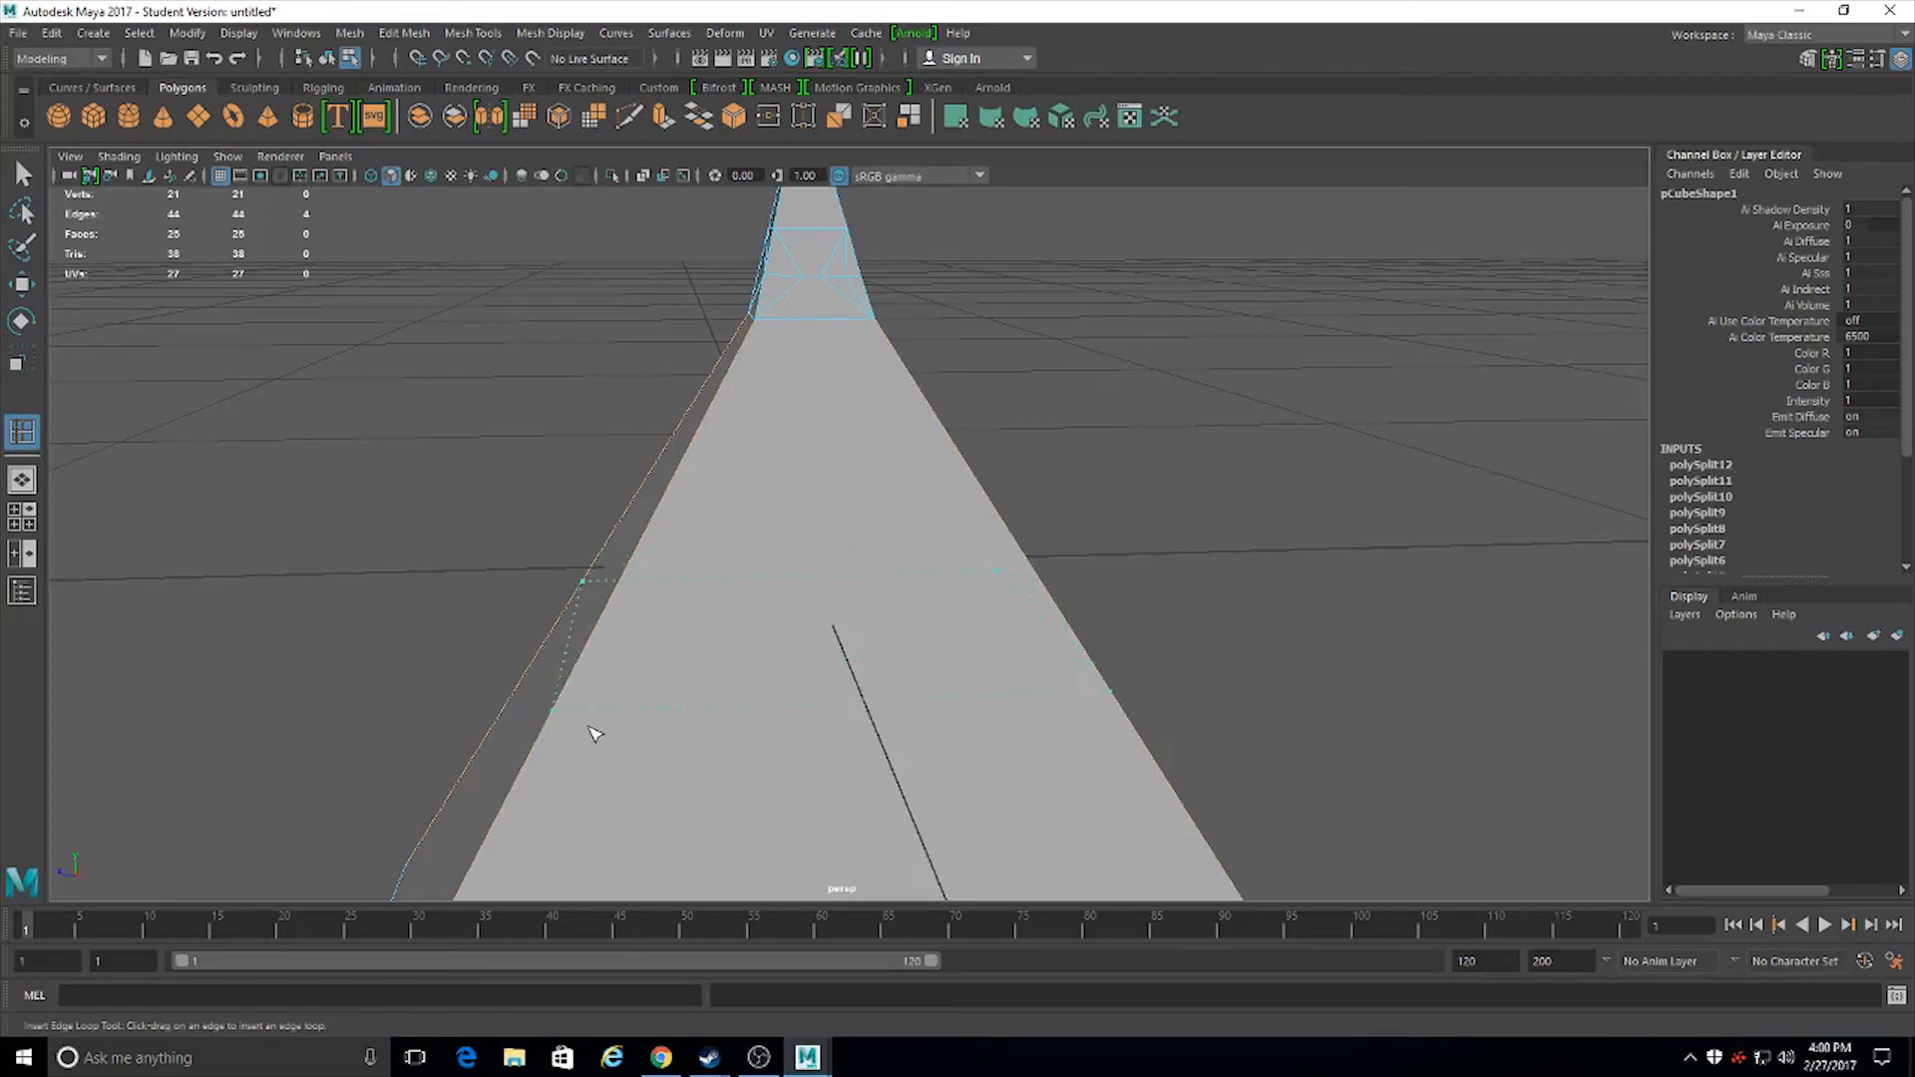
drag(562, 710, 537, 707)
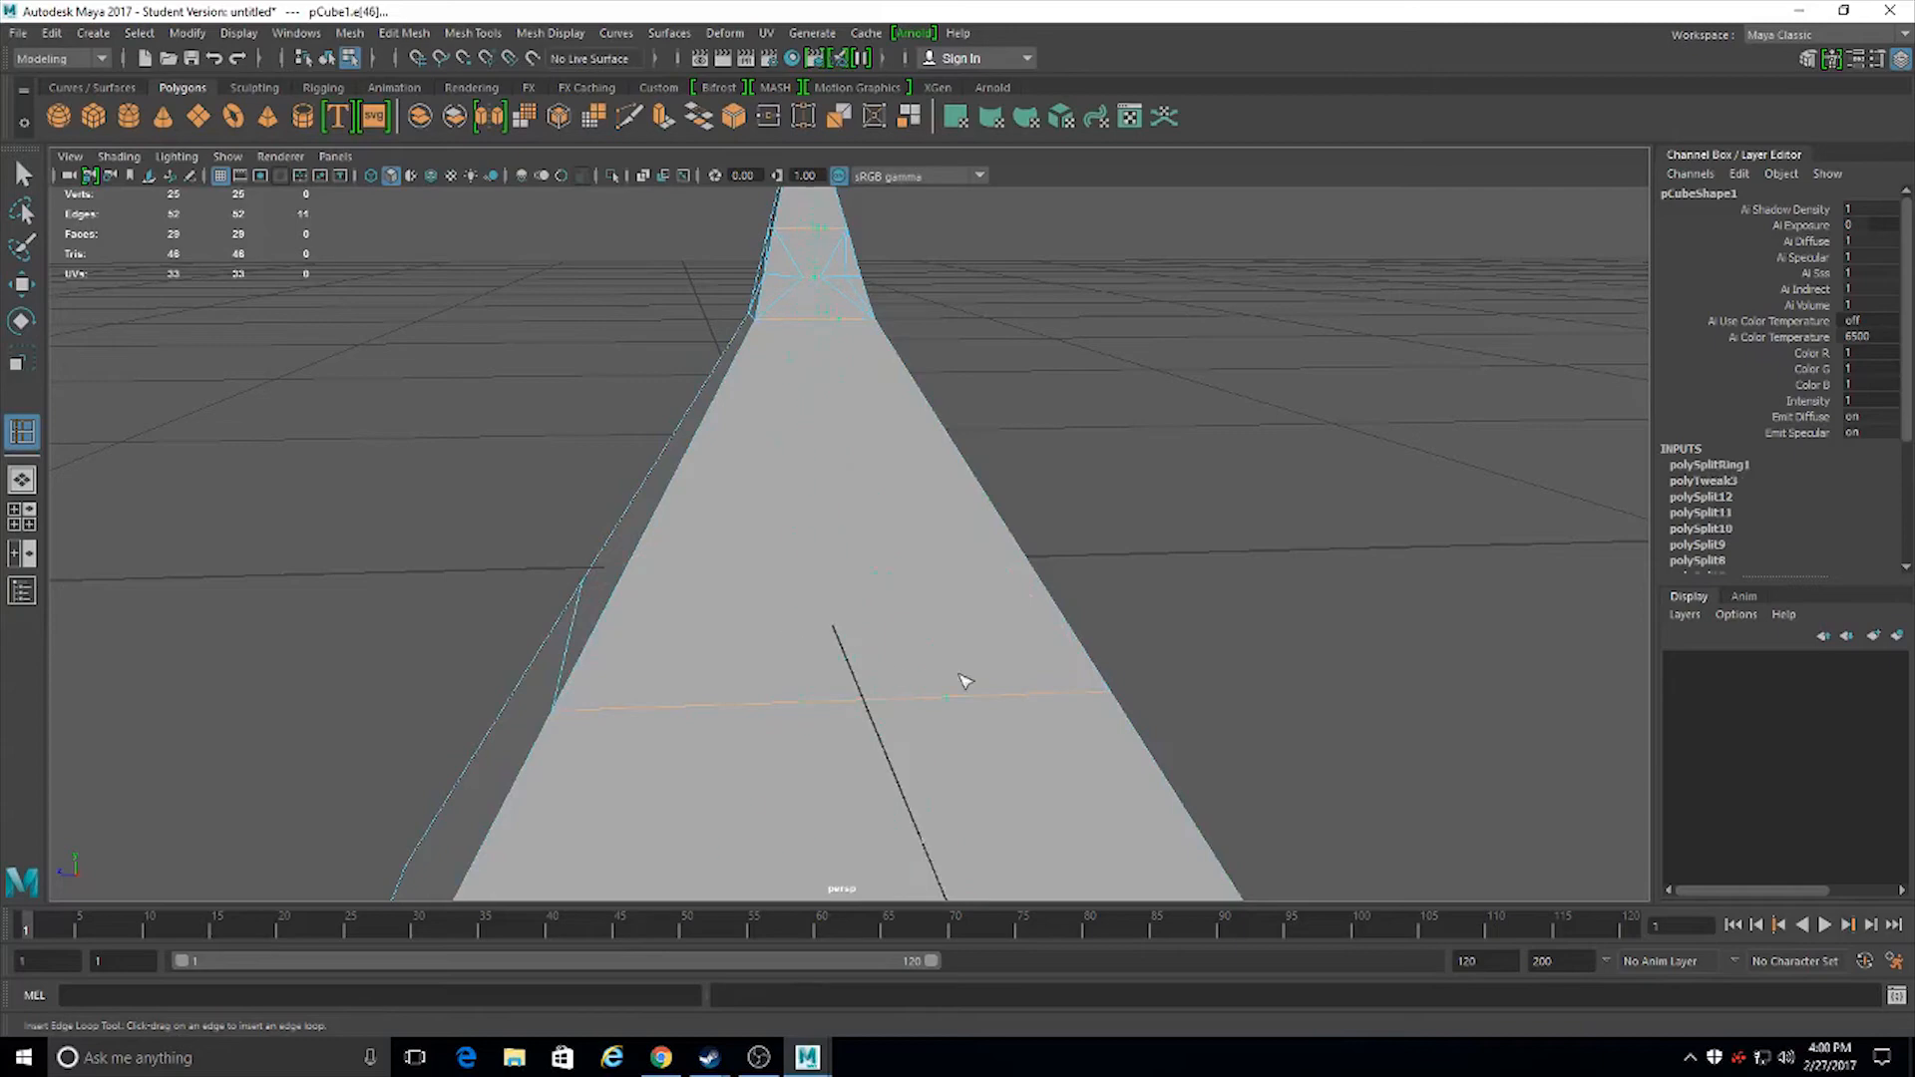
Try adding a second edge loop across the front of the sloped section and undo it
click(846, 682)
alt+drag(752, 672, 779, 821)
key(ctrl+z)
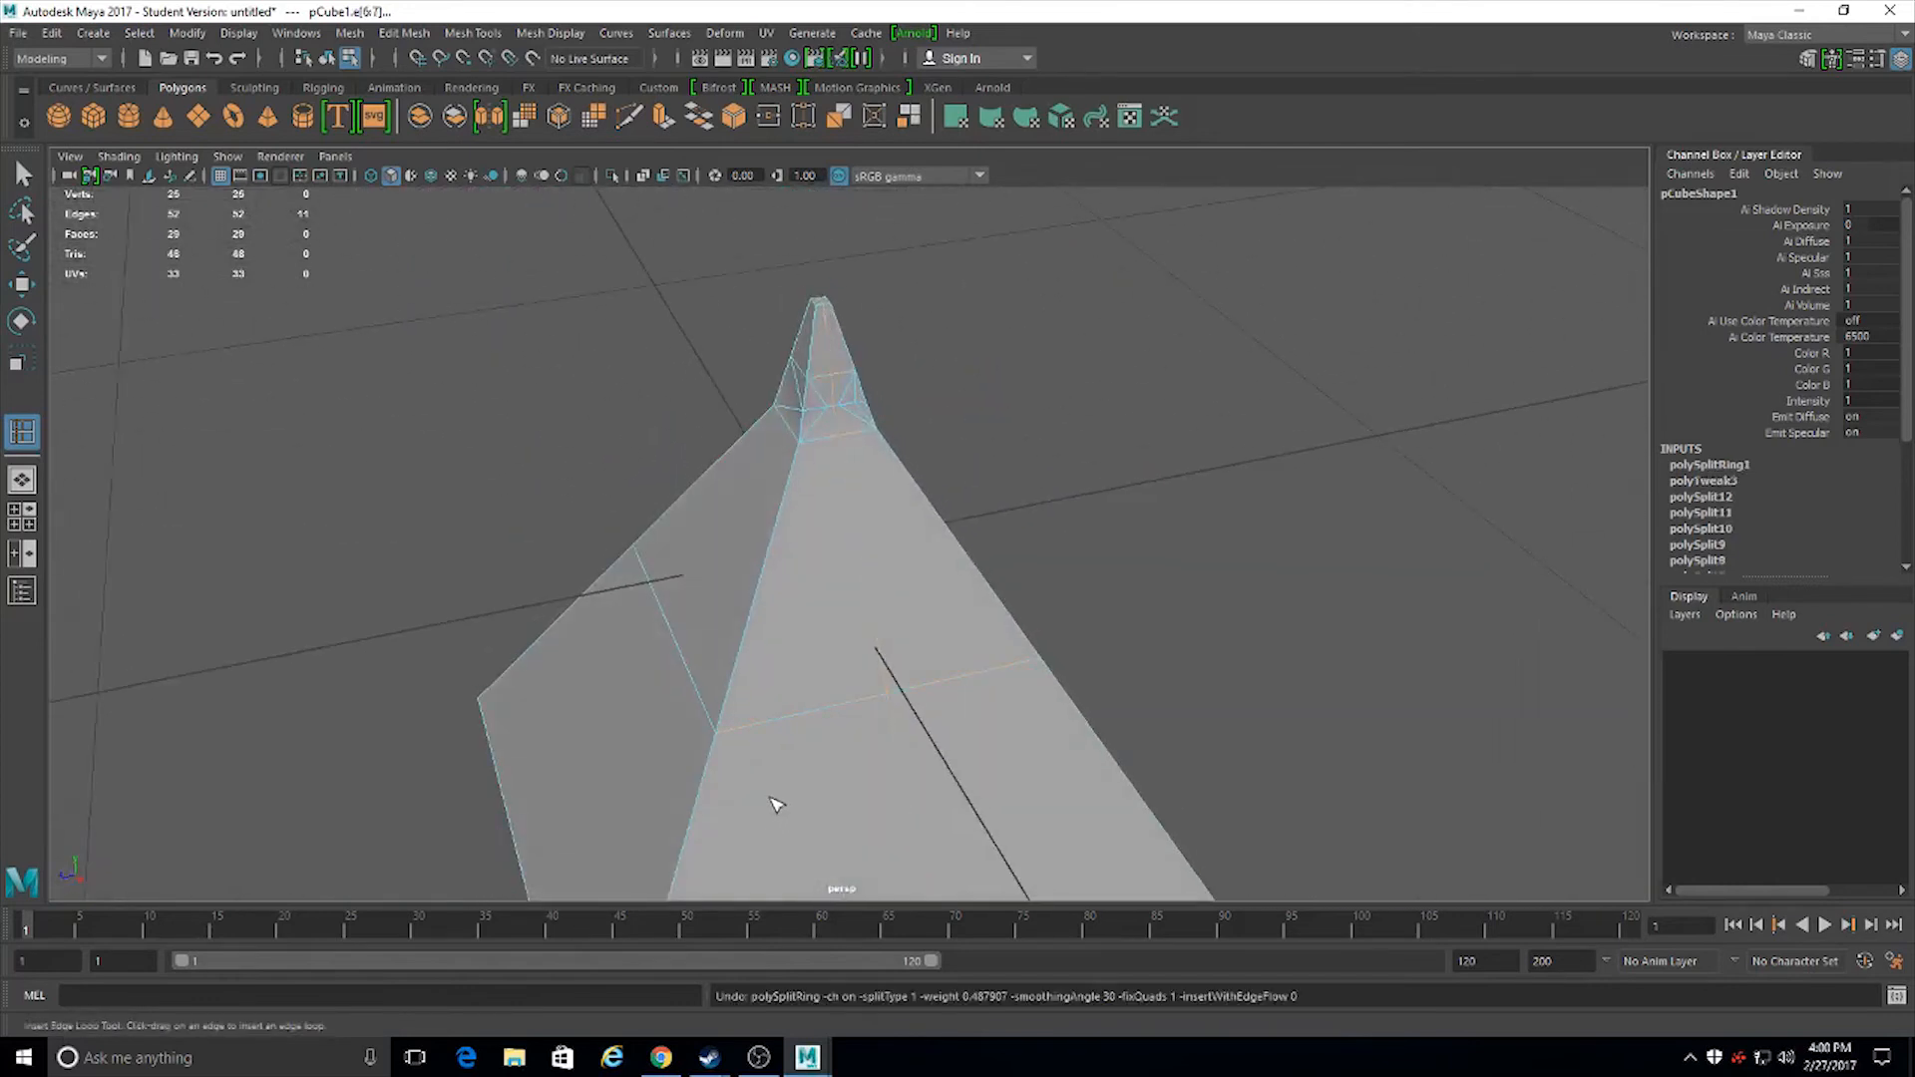
Activate the Target Weld tool for merging vertices on the neck face that holds the cut's interior vertices
alt+right_drag(834, 471, 958, 608)
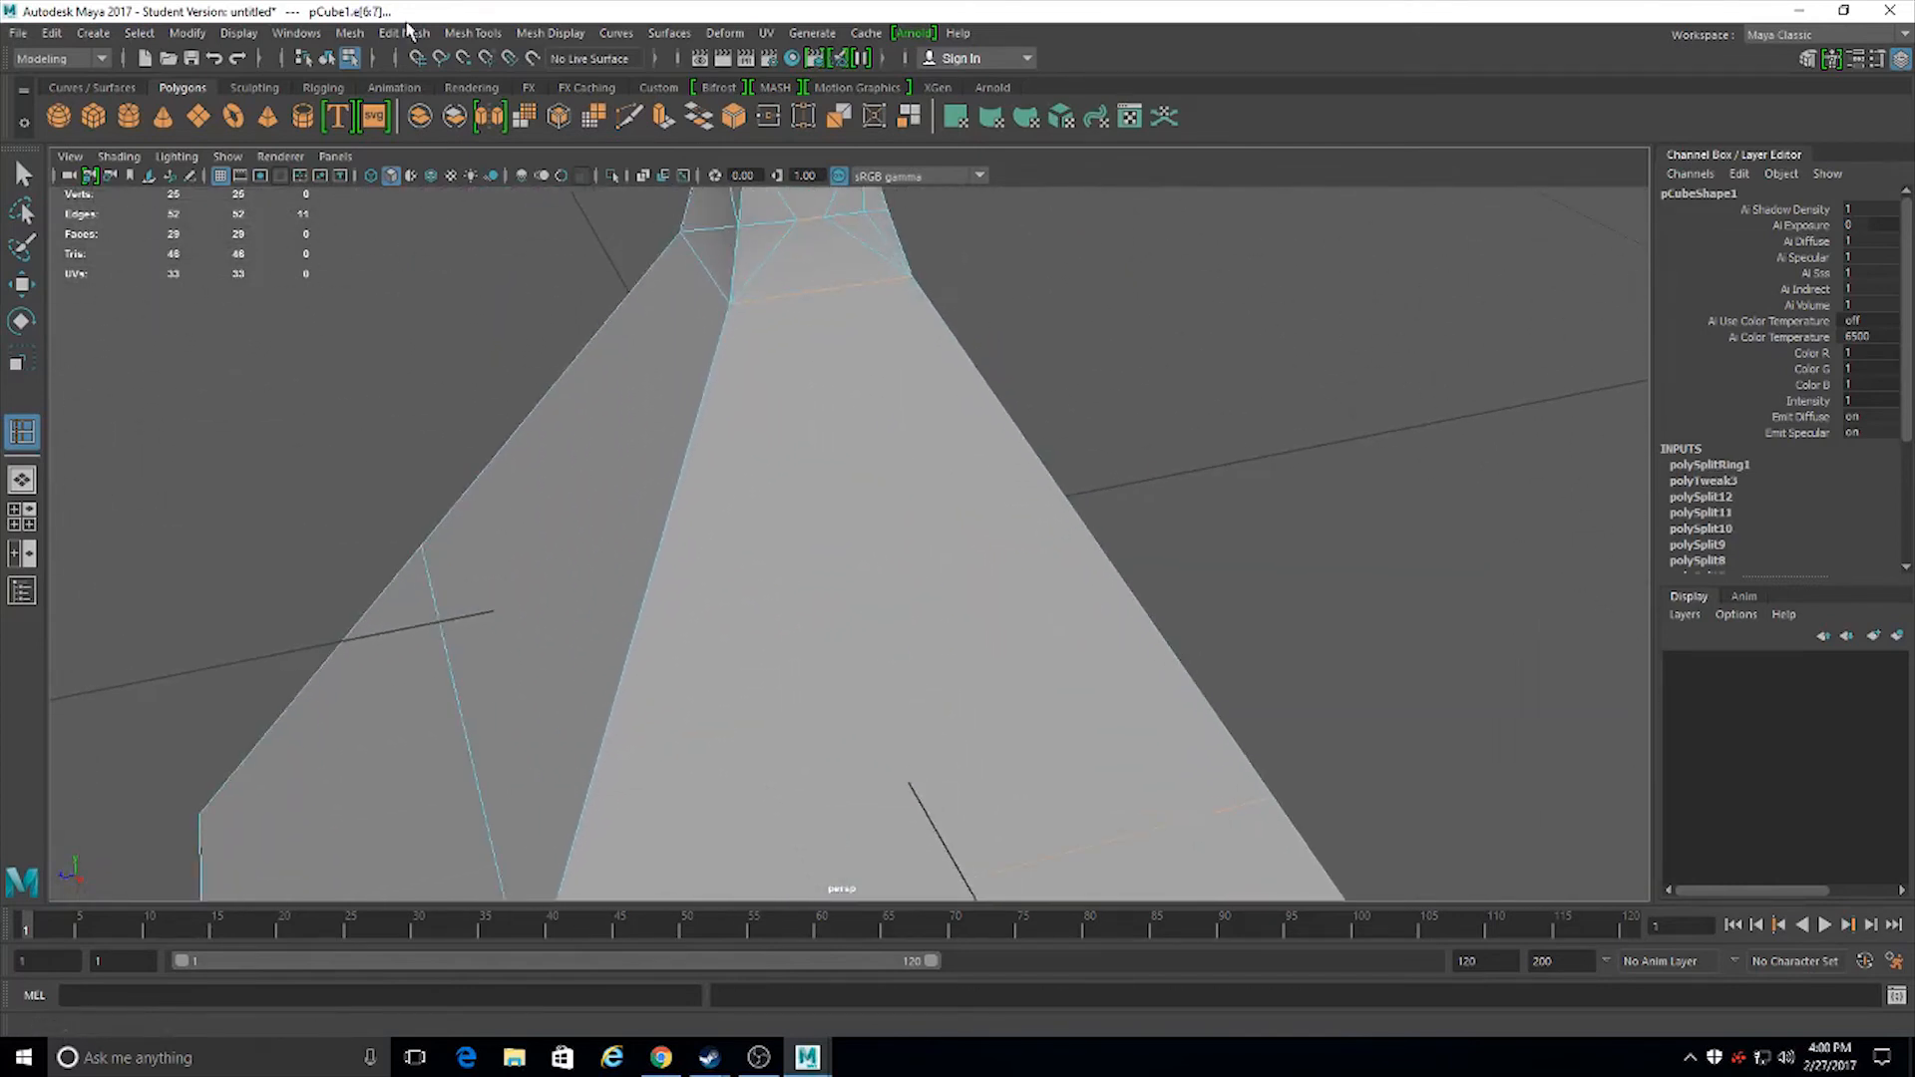
click(473, 33)
click(519, 170)
alt+drag(798, 558, 904, 511)
alt+right_drag(905, 512, 988, 620)
mouse_move(988, 619)
alt+mouse_down()
mouse_move(992, 548)
mouse_move(968, 600)
alt+mouse_up()
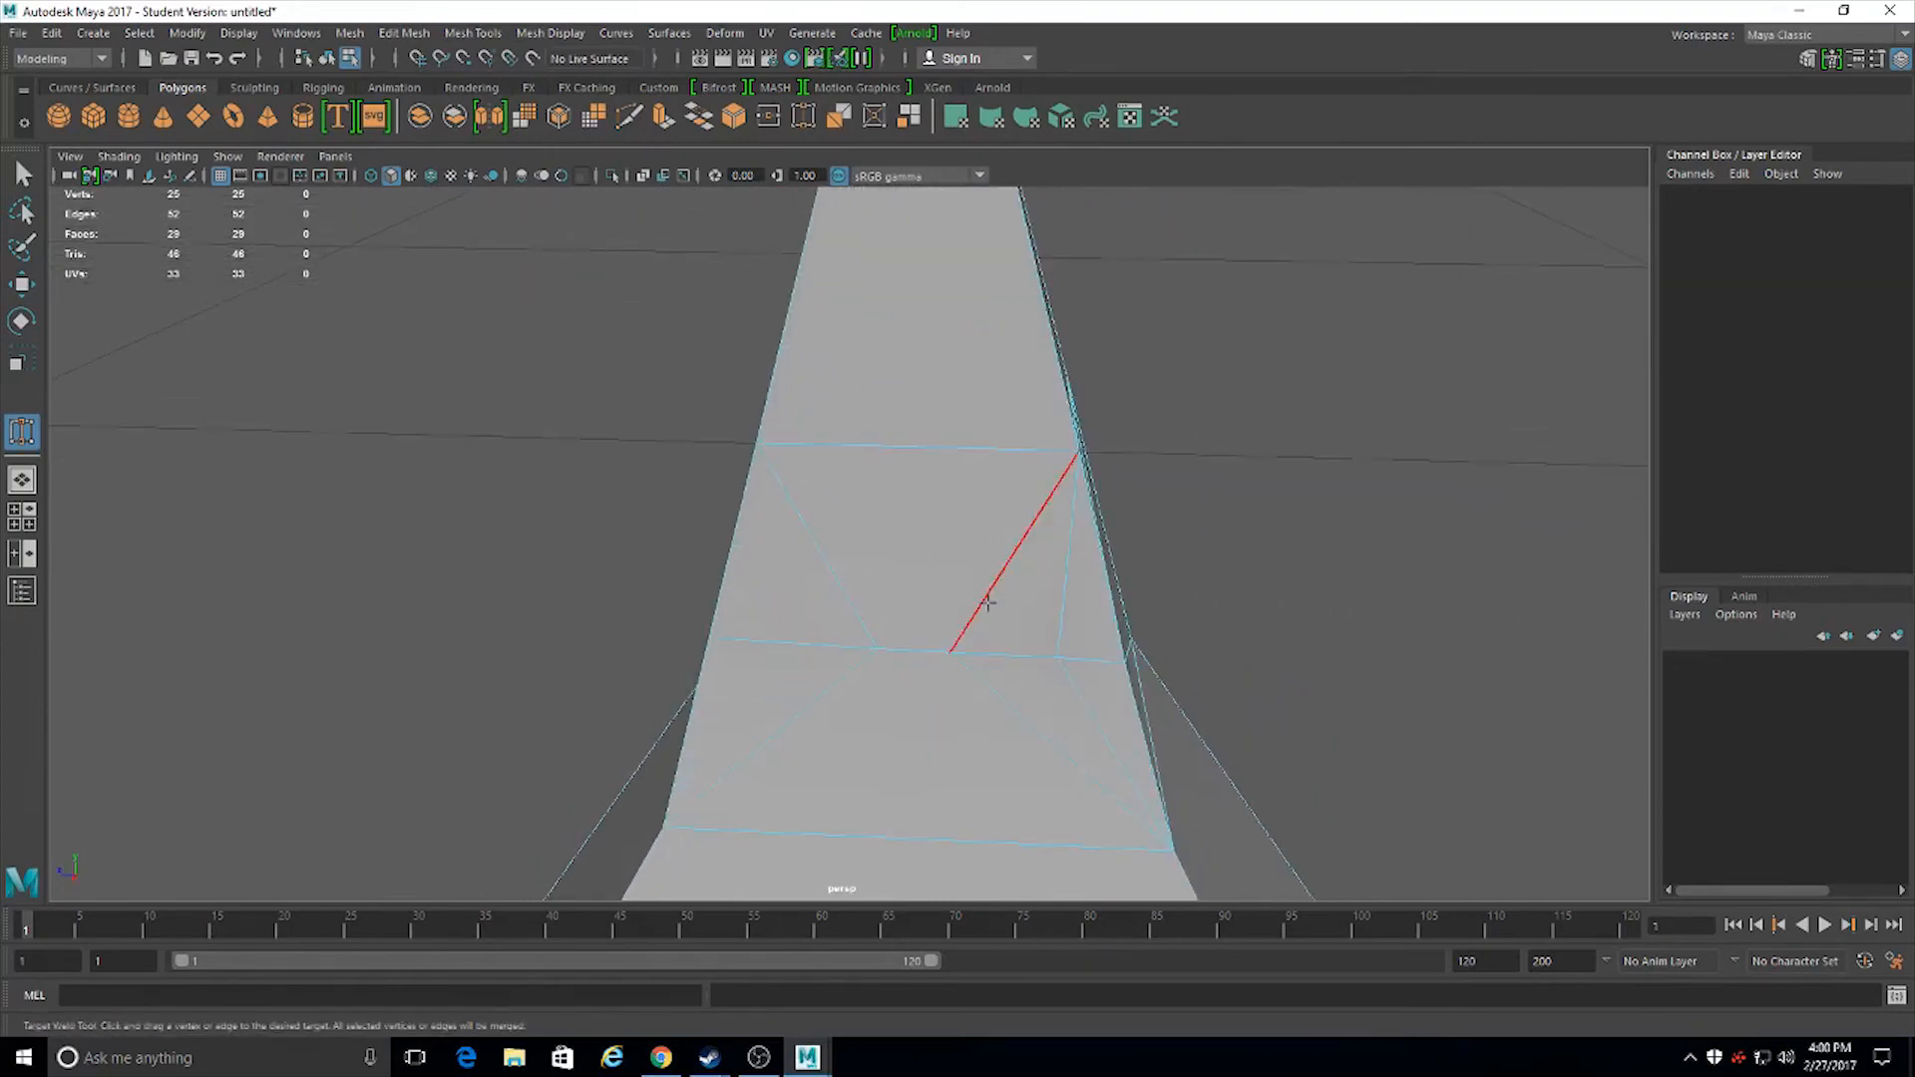
Switch to face selection and delete the narrow triangular face above the cut, beside the central four-sided face
click(21, 284)
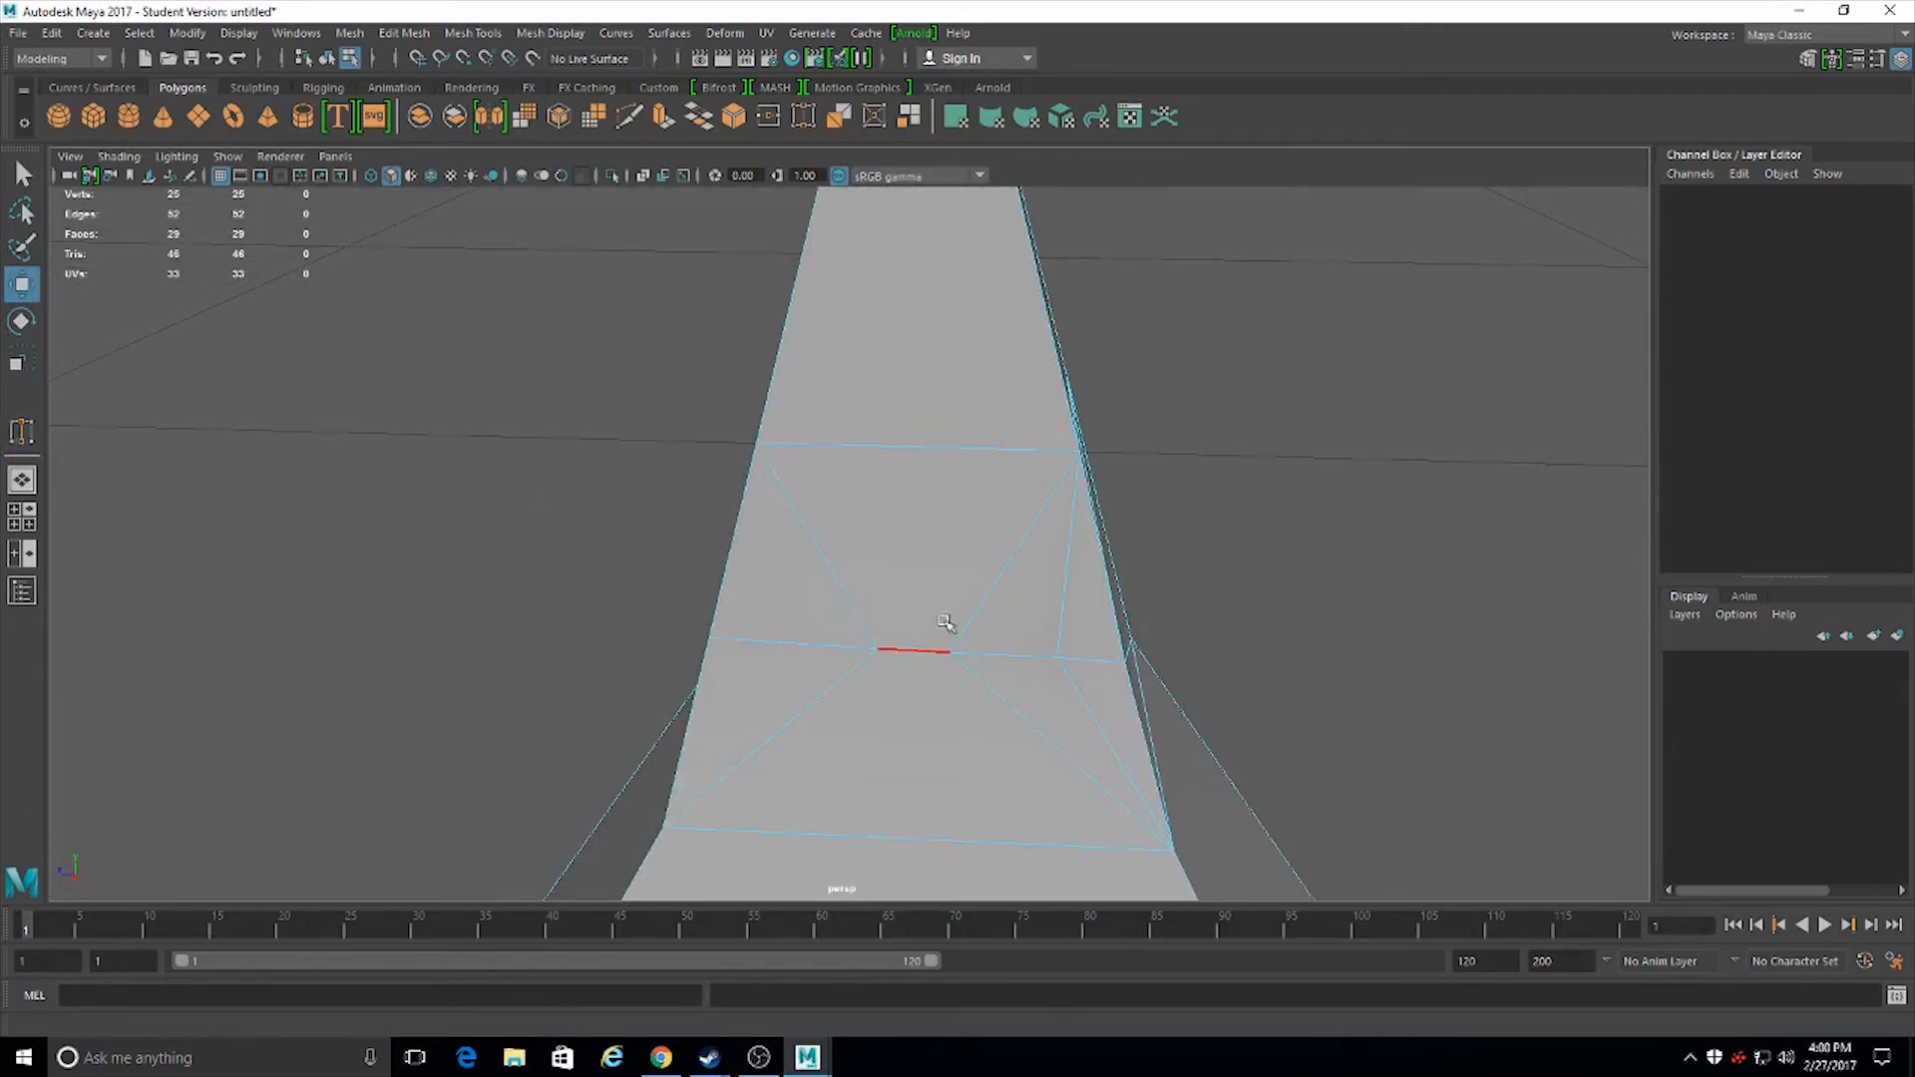
scroll(699, 519, down, 6)
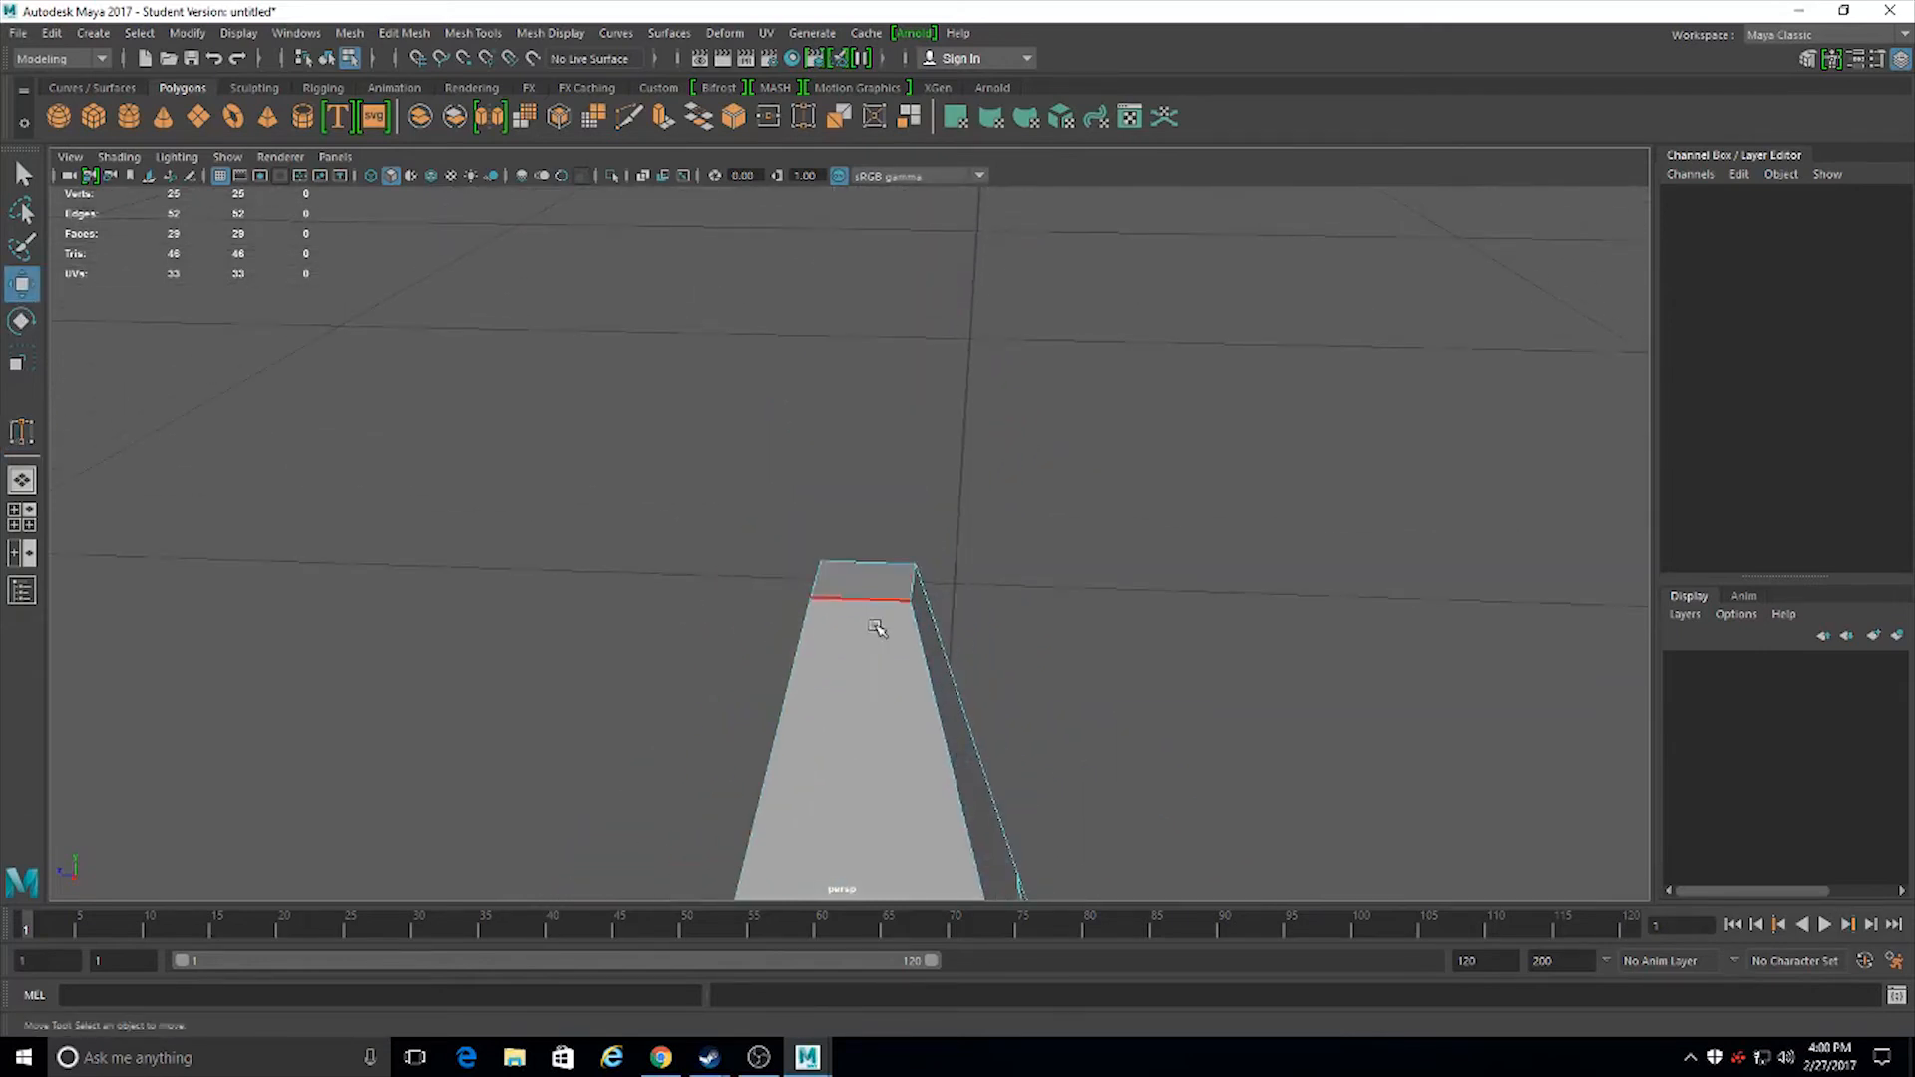
scroll(877, 629, up, 5)
right_click(924, 631)
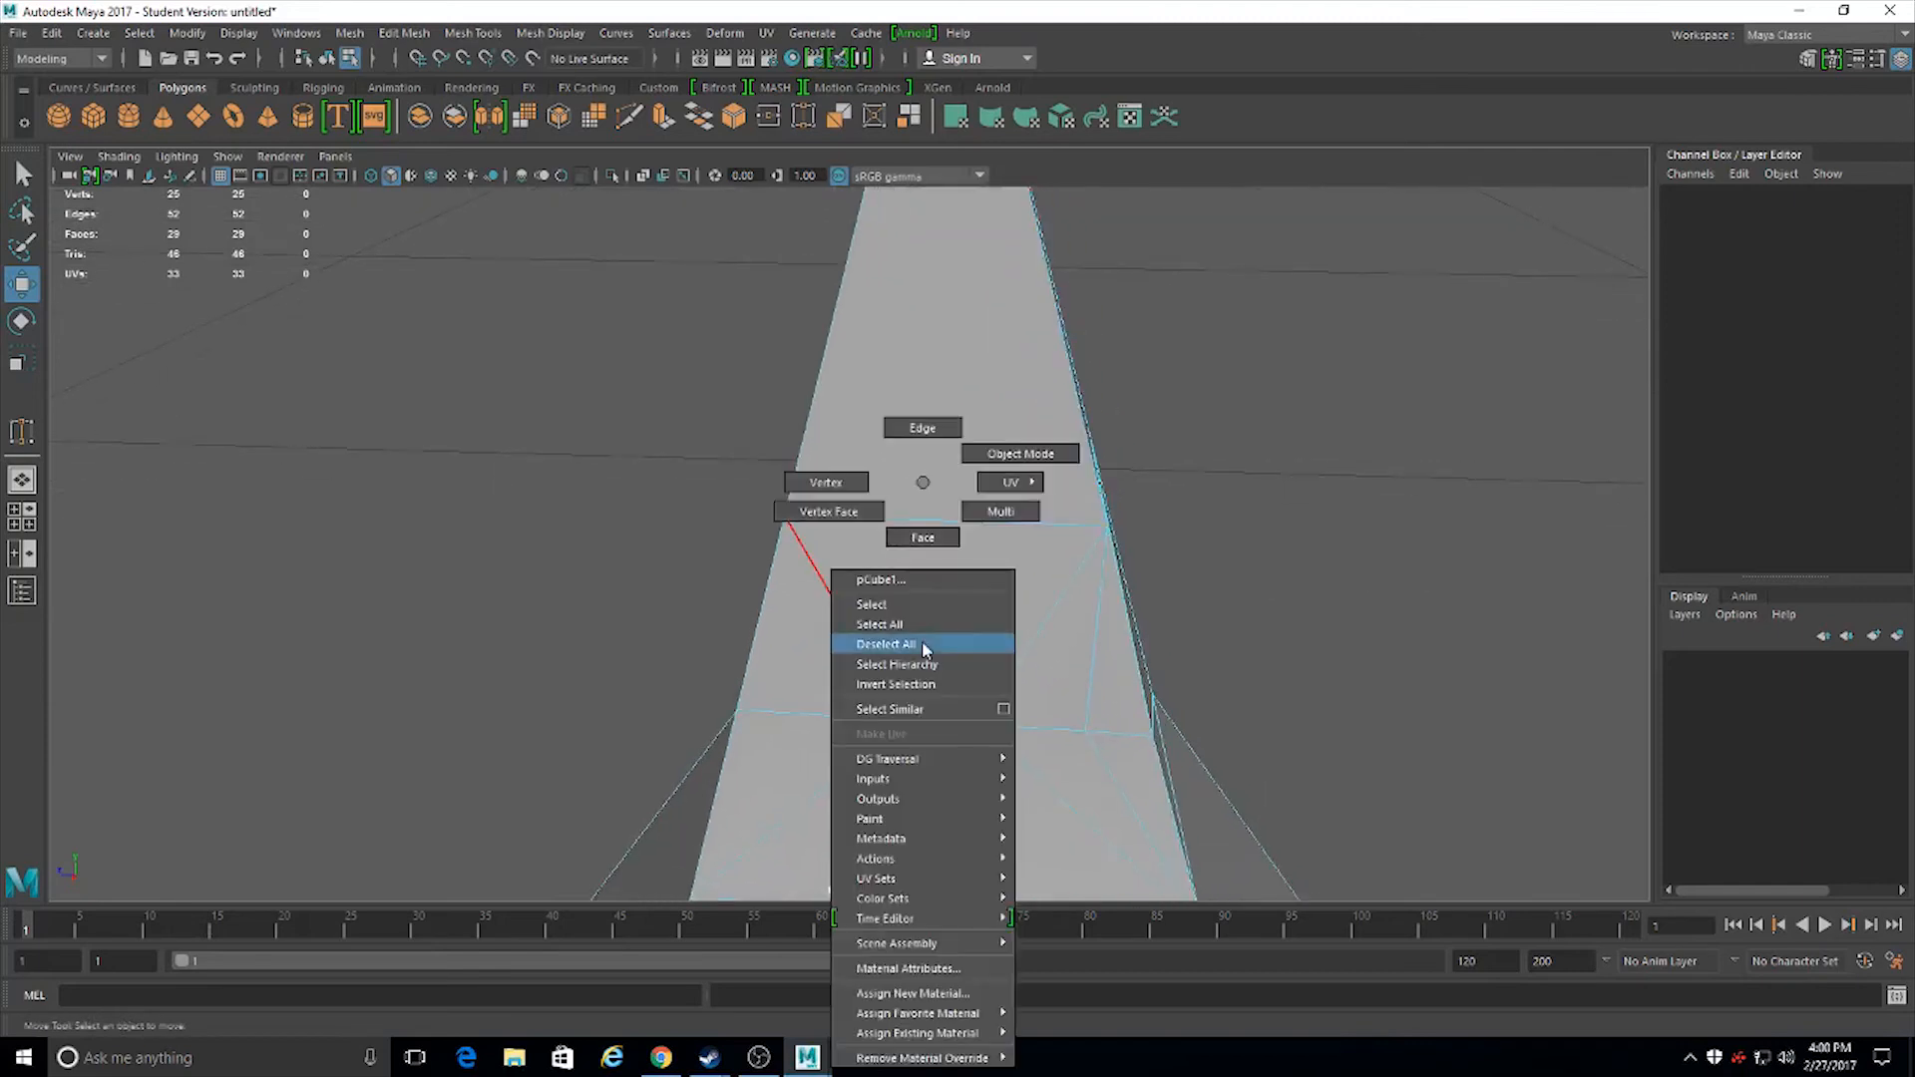
click(923, 537)
click(930, 591)
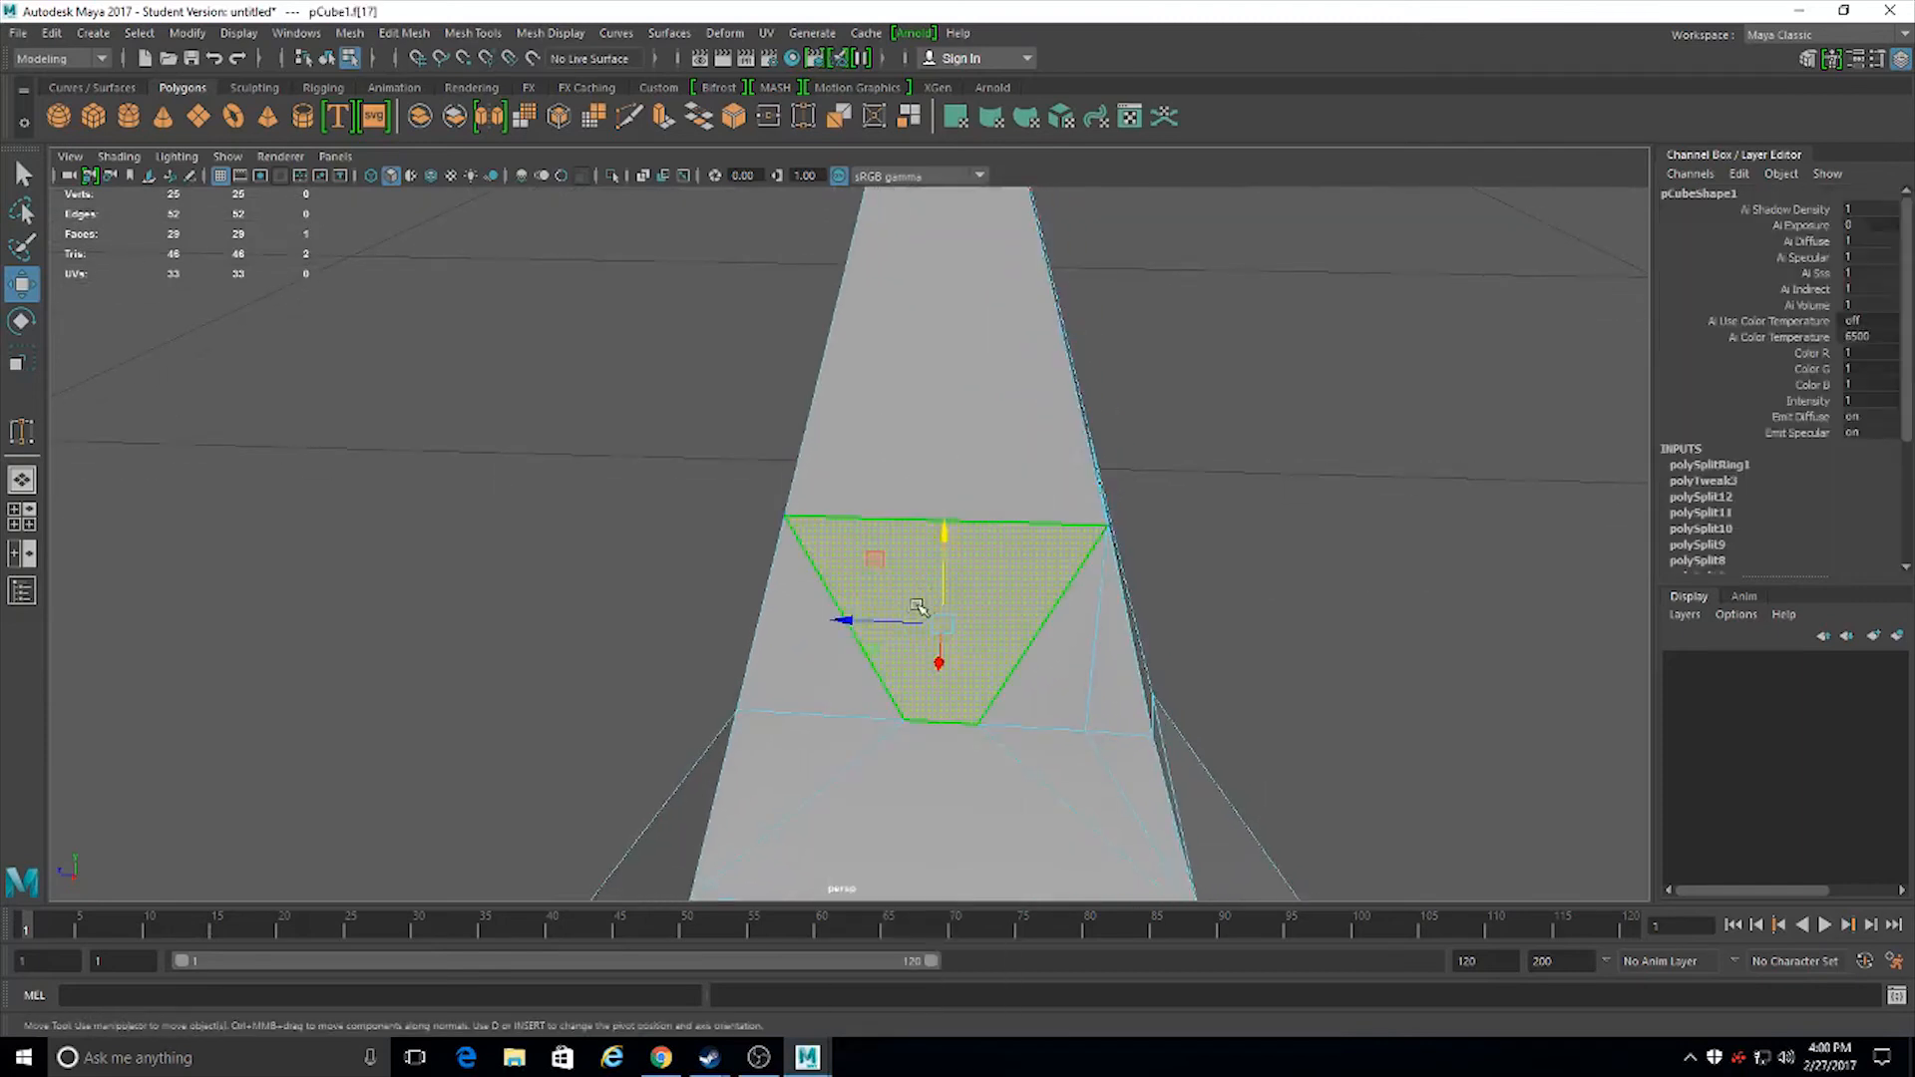
click(1047, 688)
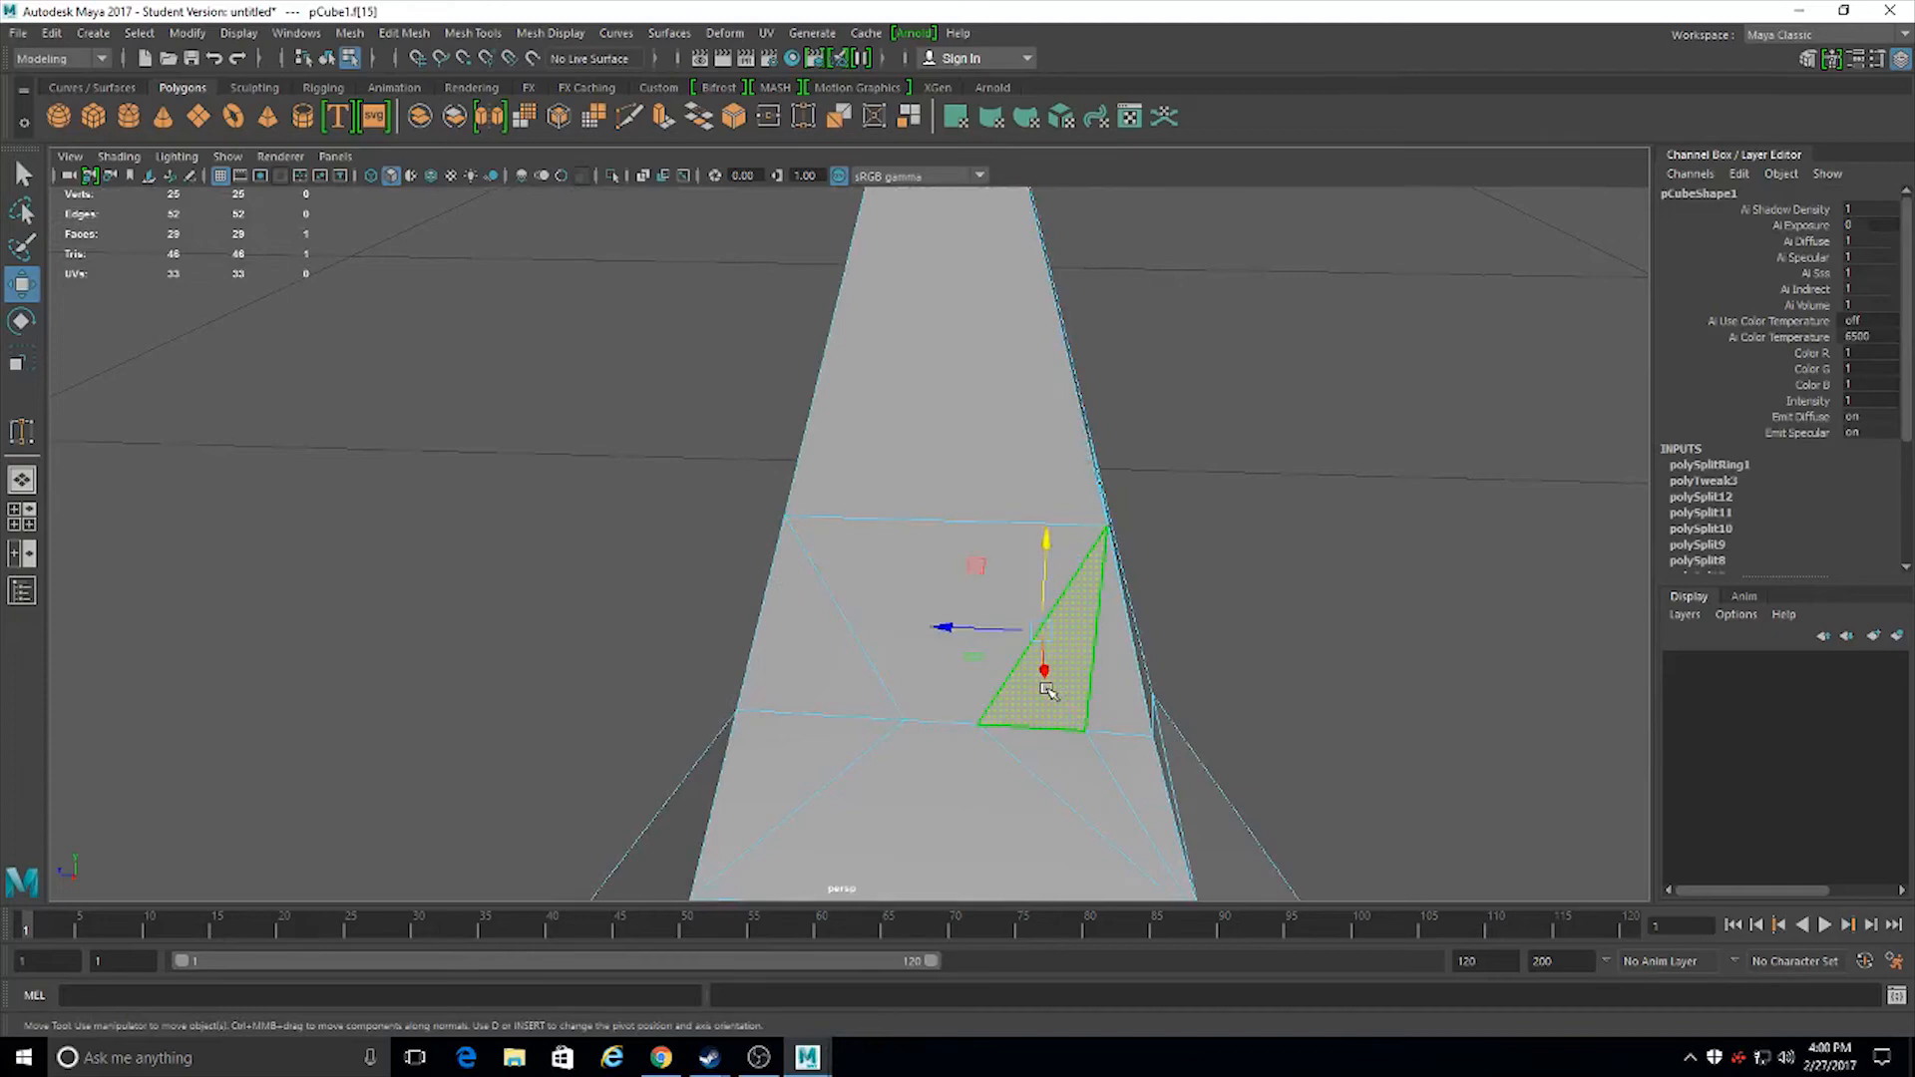
key(Delete)
Switch to vertex selection, try a Target Weld of the cut's middle vertex onto the vertex across the hole, and undo it
alt+drag(1043, 825, 976, 781)
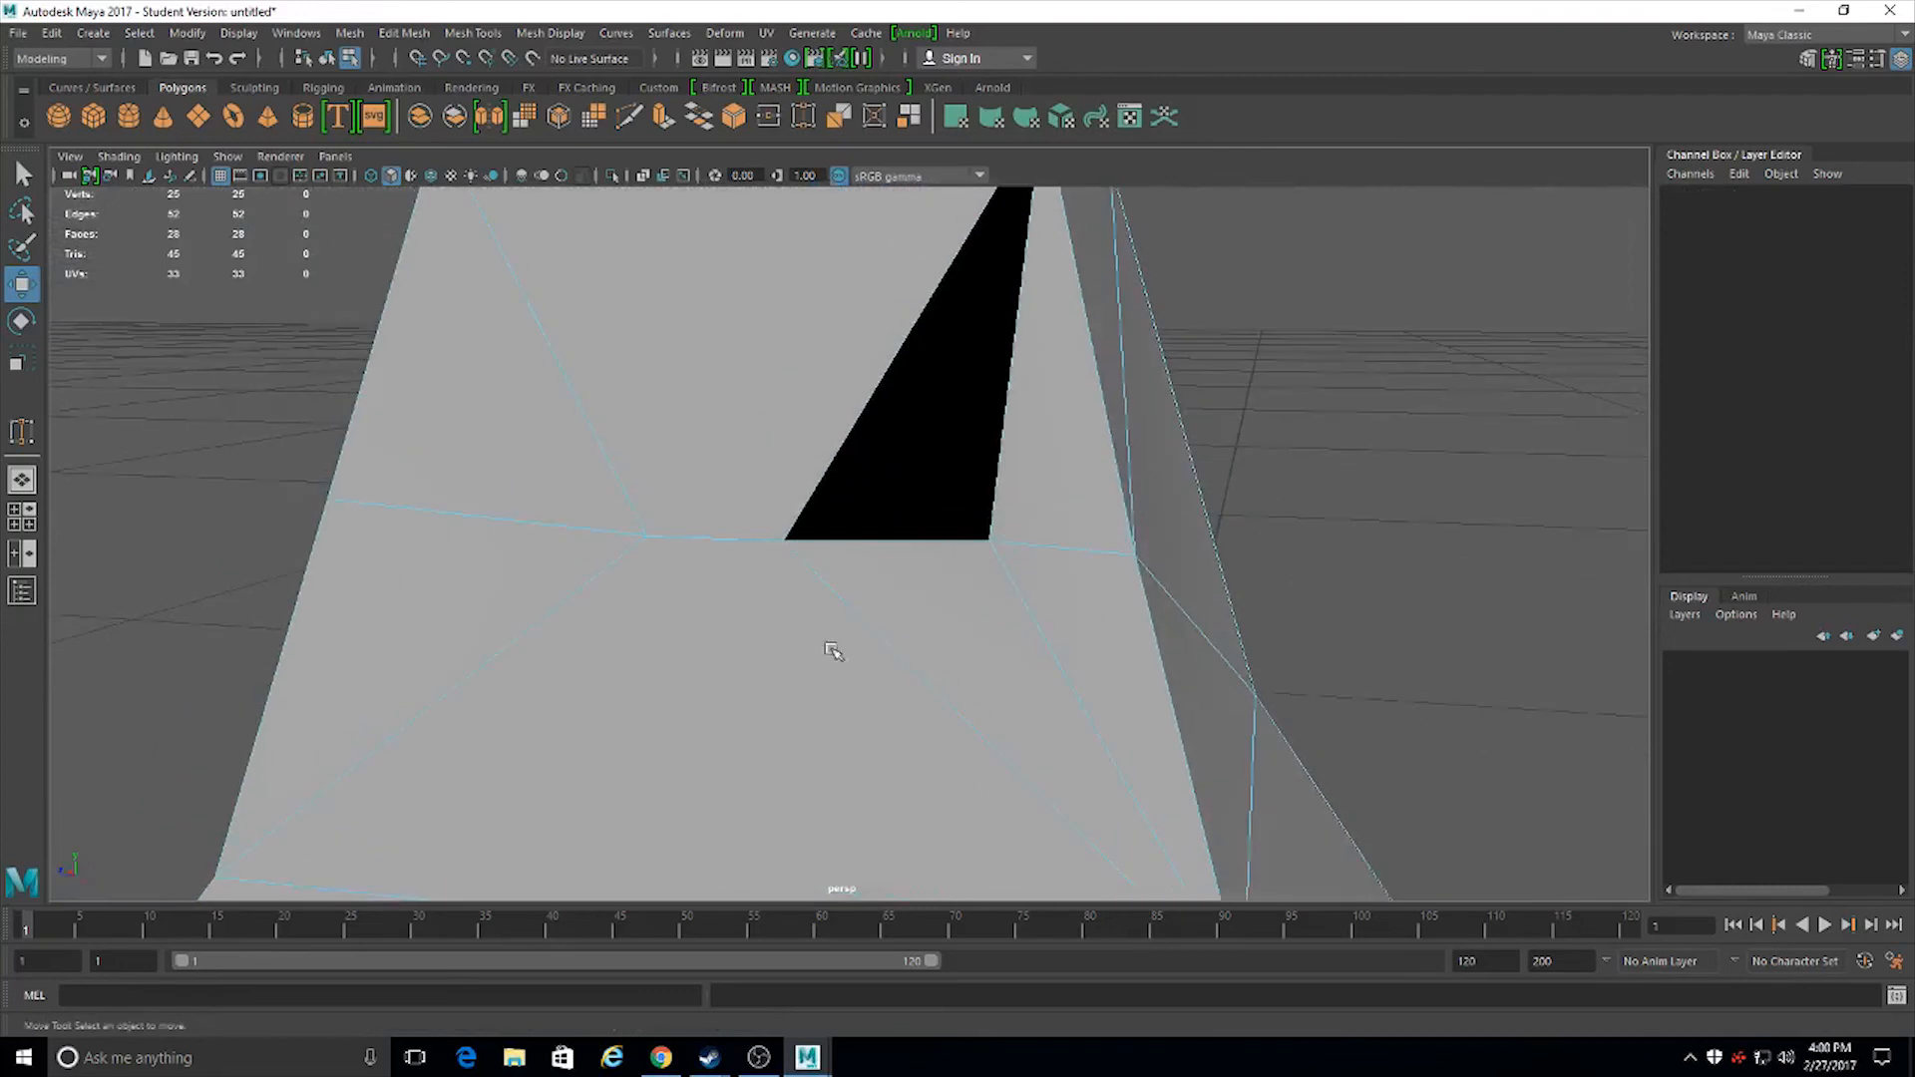
click(21, 432)
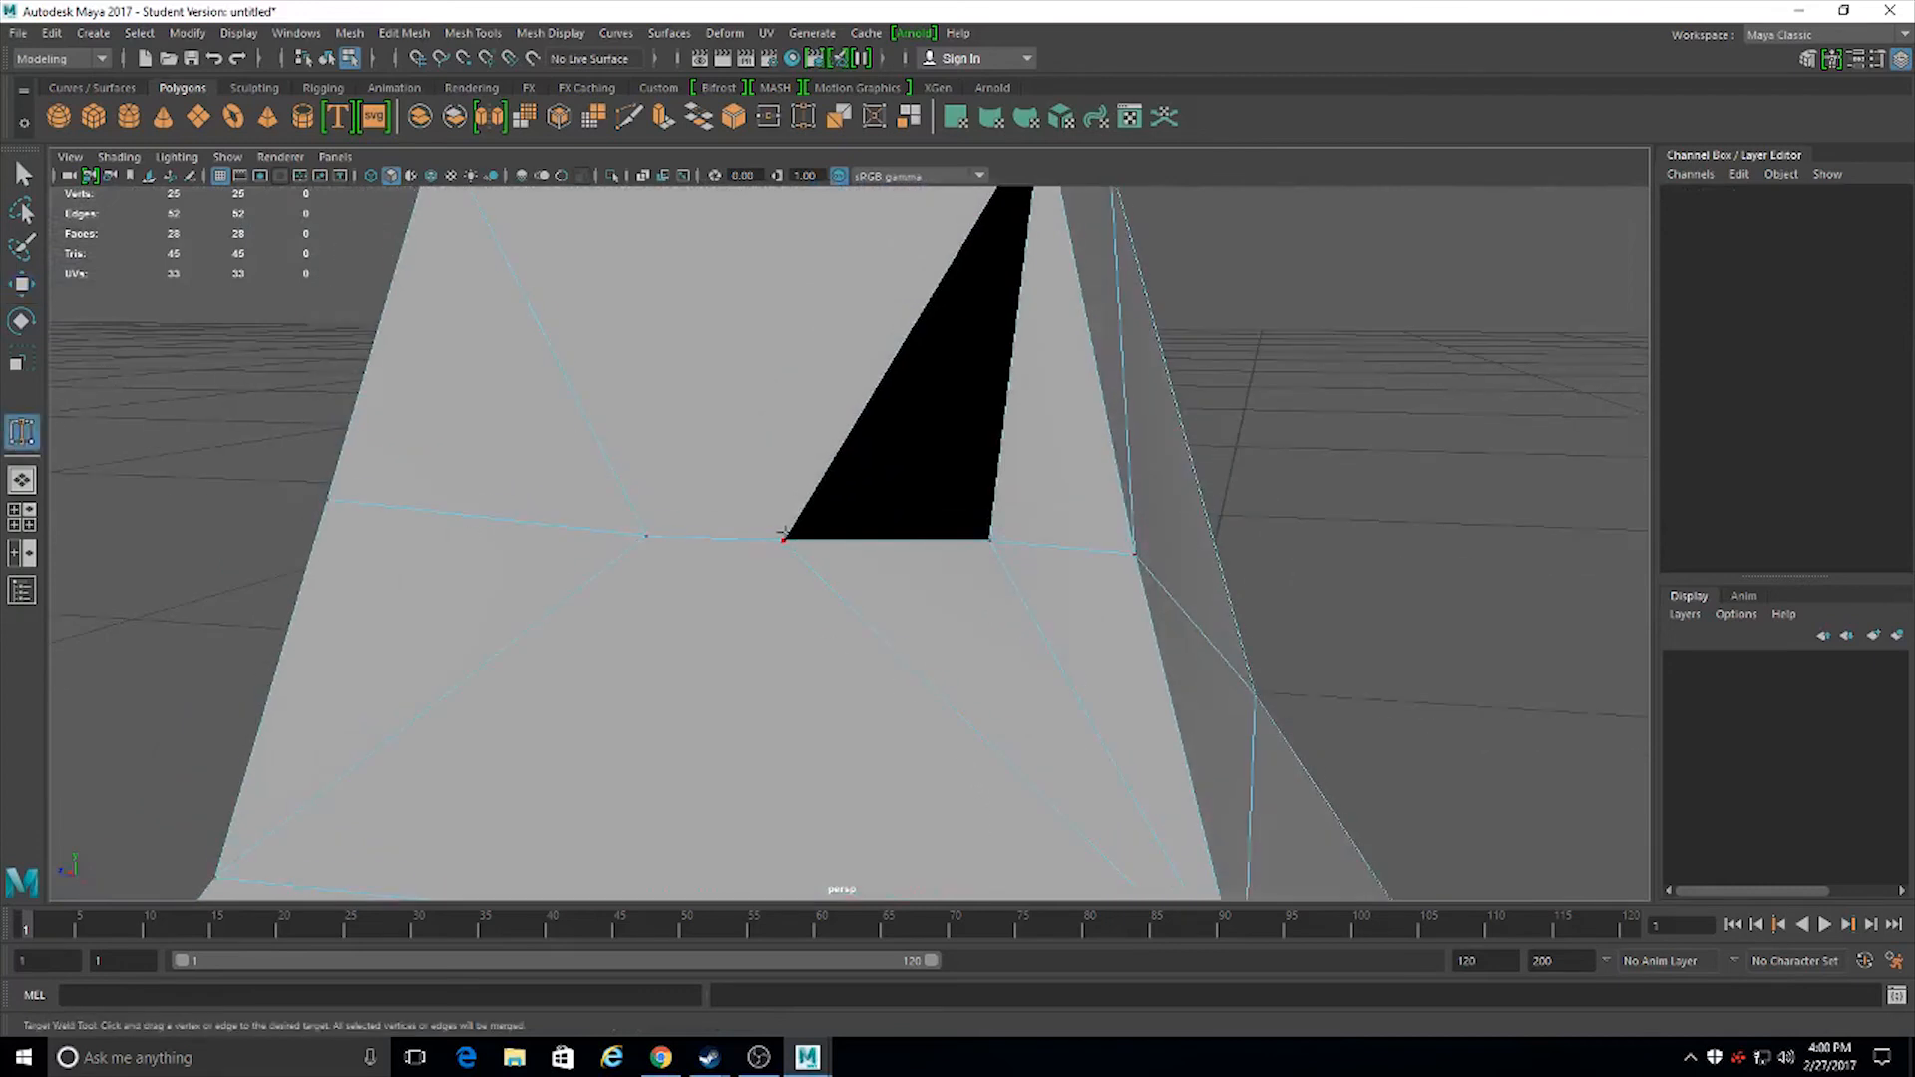
mouse_move(784, 534)
right_down()
mouse_move(698, 514)
mouse_move(693, 486)
mouse_move(789, 569)
right_up()
right_drag(767, 482, 682, 479)
drag(775, 540, 1049, 529)
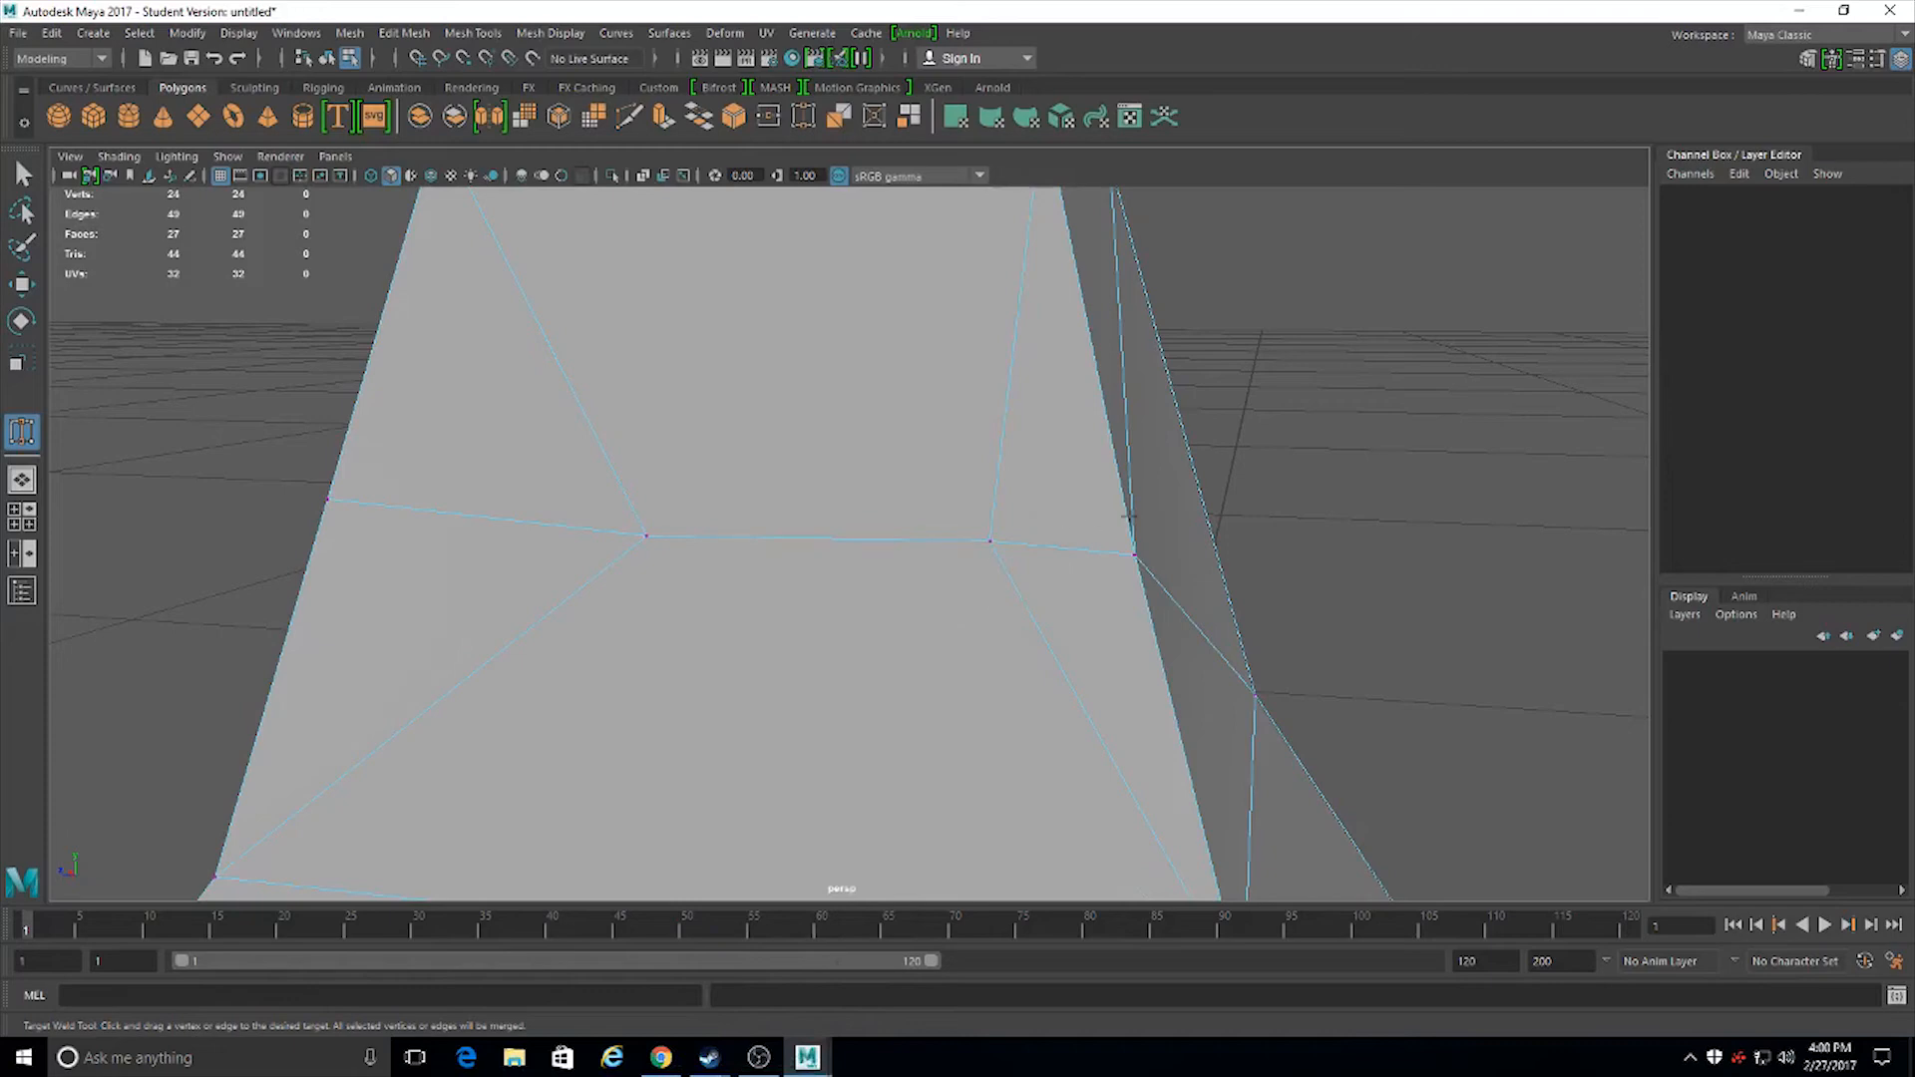
key(ctrl+z)
key(ctrl+a)
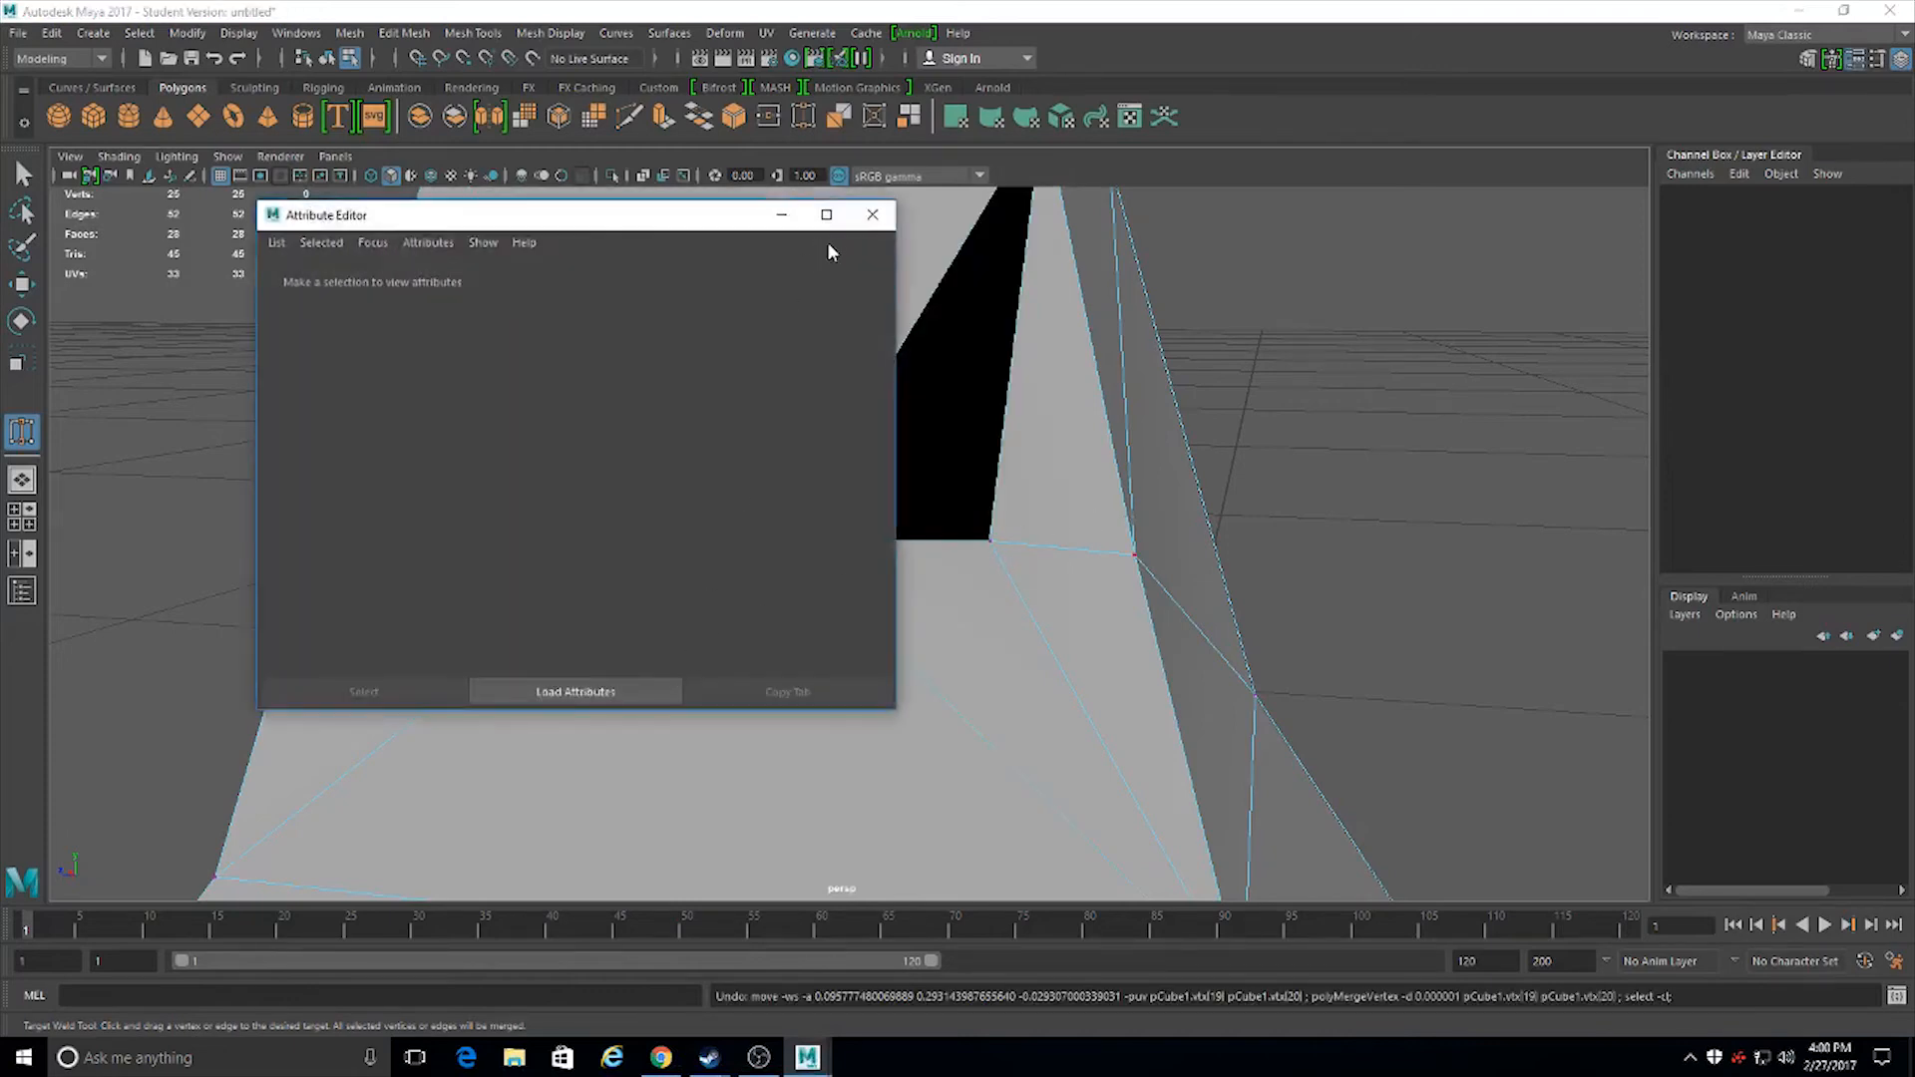
click(873, 215)
Target Weld the hole's two lower vertices together, and merge the cut's remaining interior vertices into the end vertices on the face's side edges
drag(993, 542, 769, 543)
scroll(624, 496, down, 5)
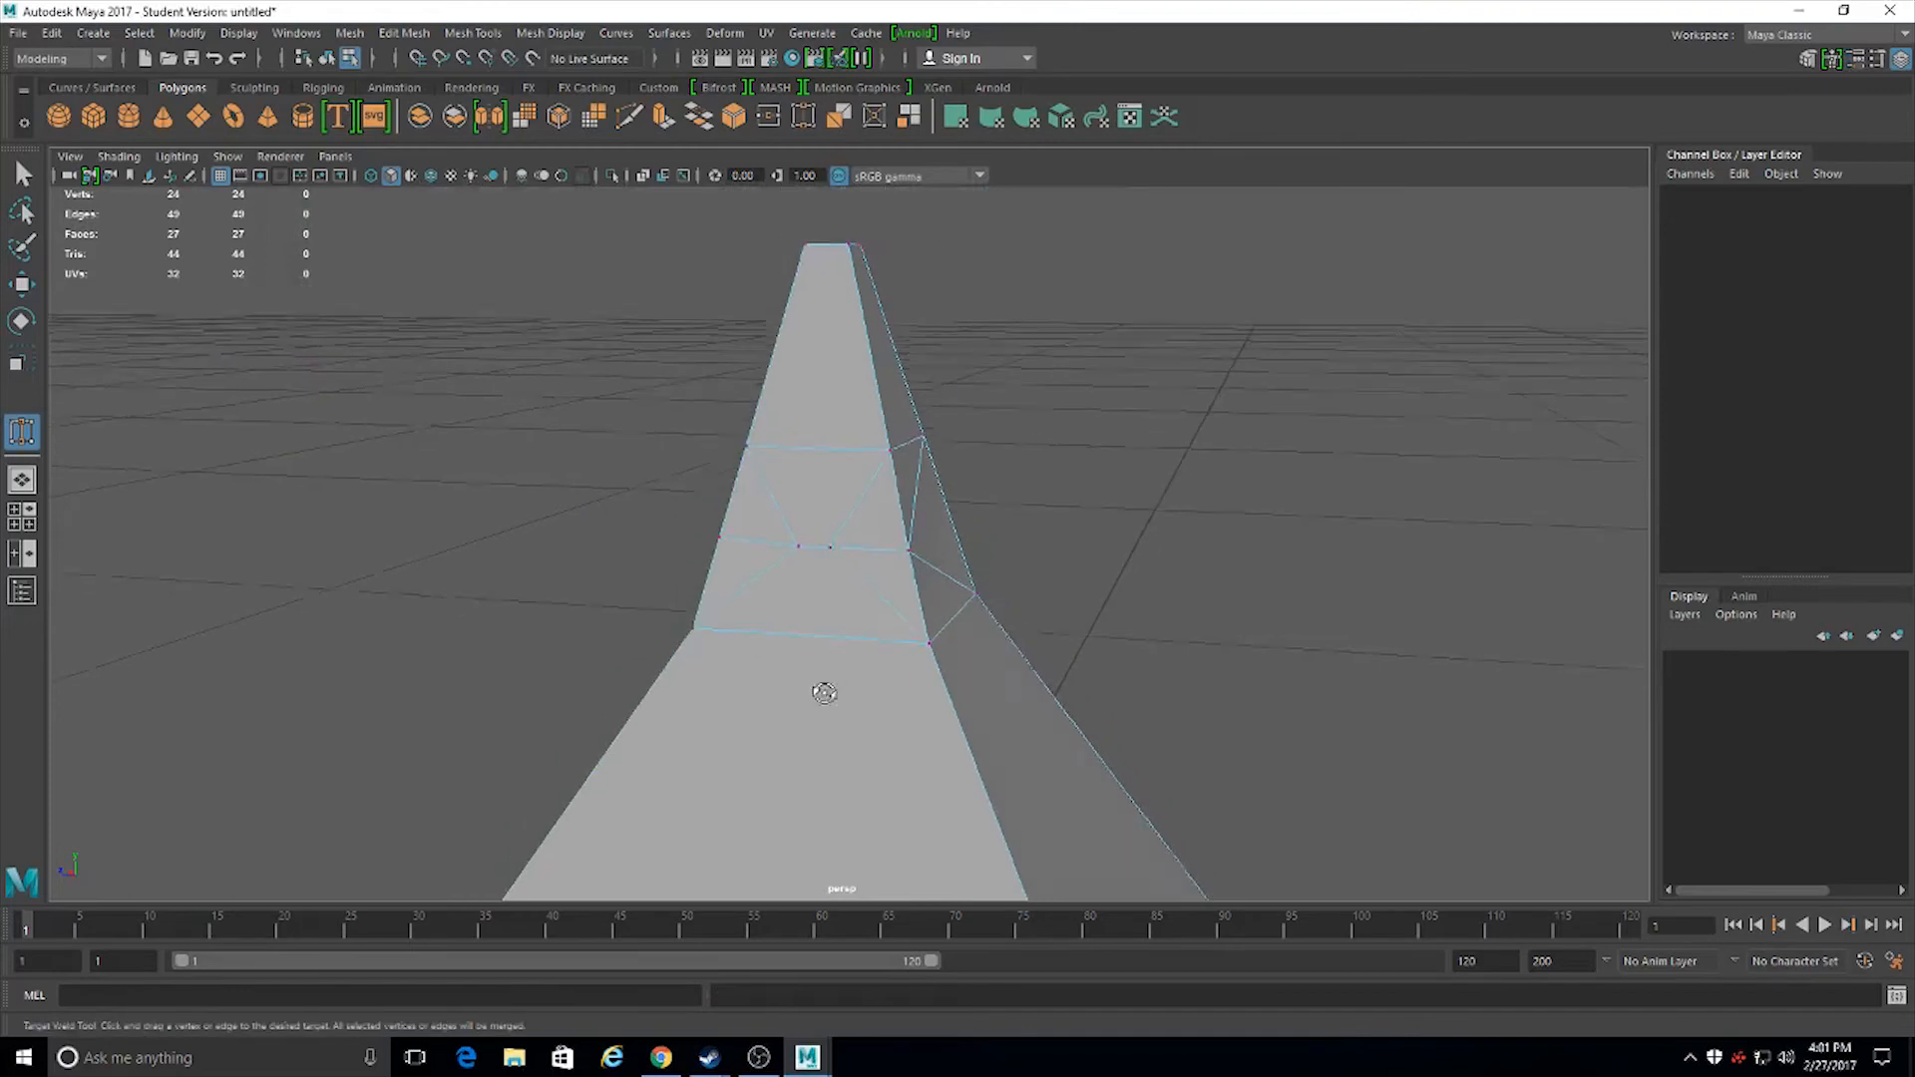
alt+drag(825, 692, 868, 419)
alt+middle_drag(868, 419, 704, 423)
alt+drag(558, 618, 885, 599)
scroll(878, 618, up, 5)
scroll(854, 672, down, 3)
alt+drag(834, 692, 910, 685)
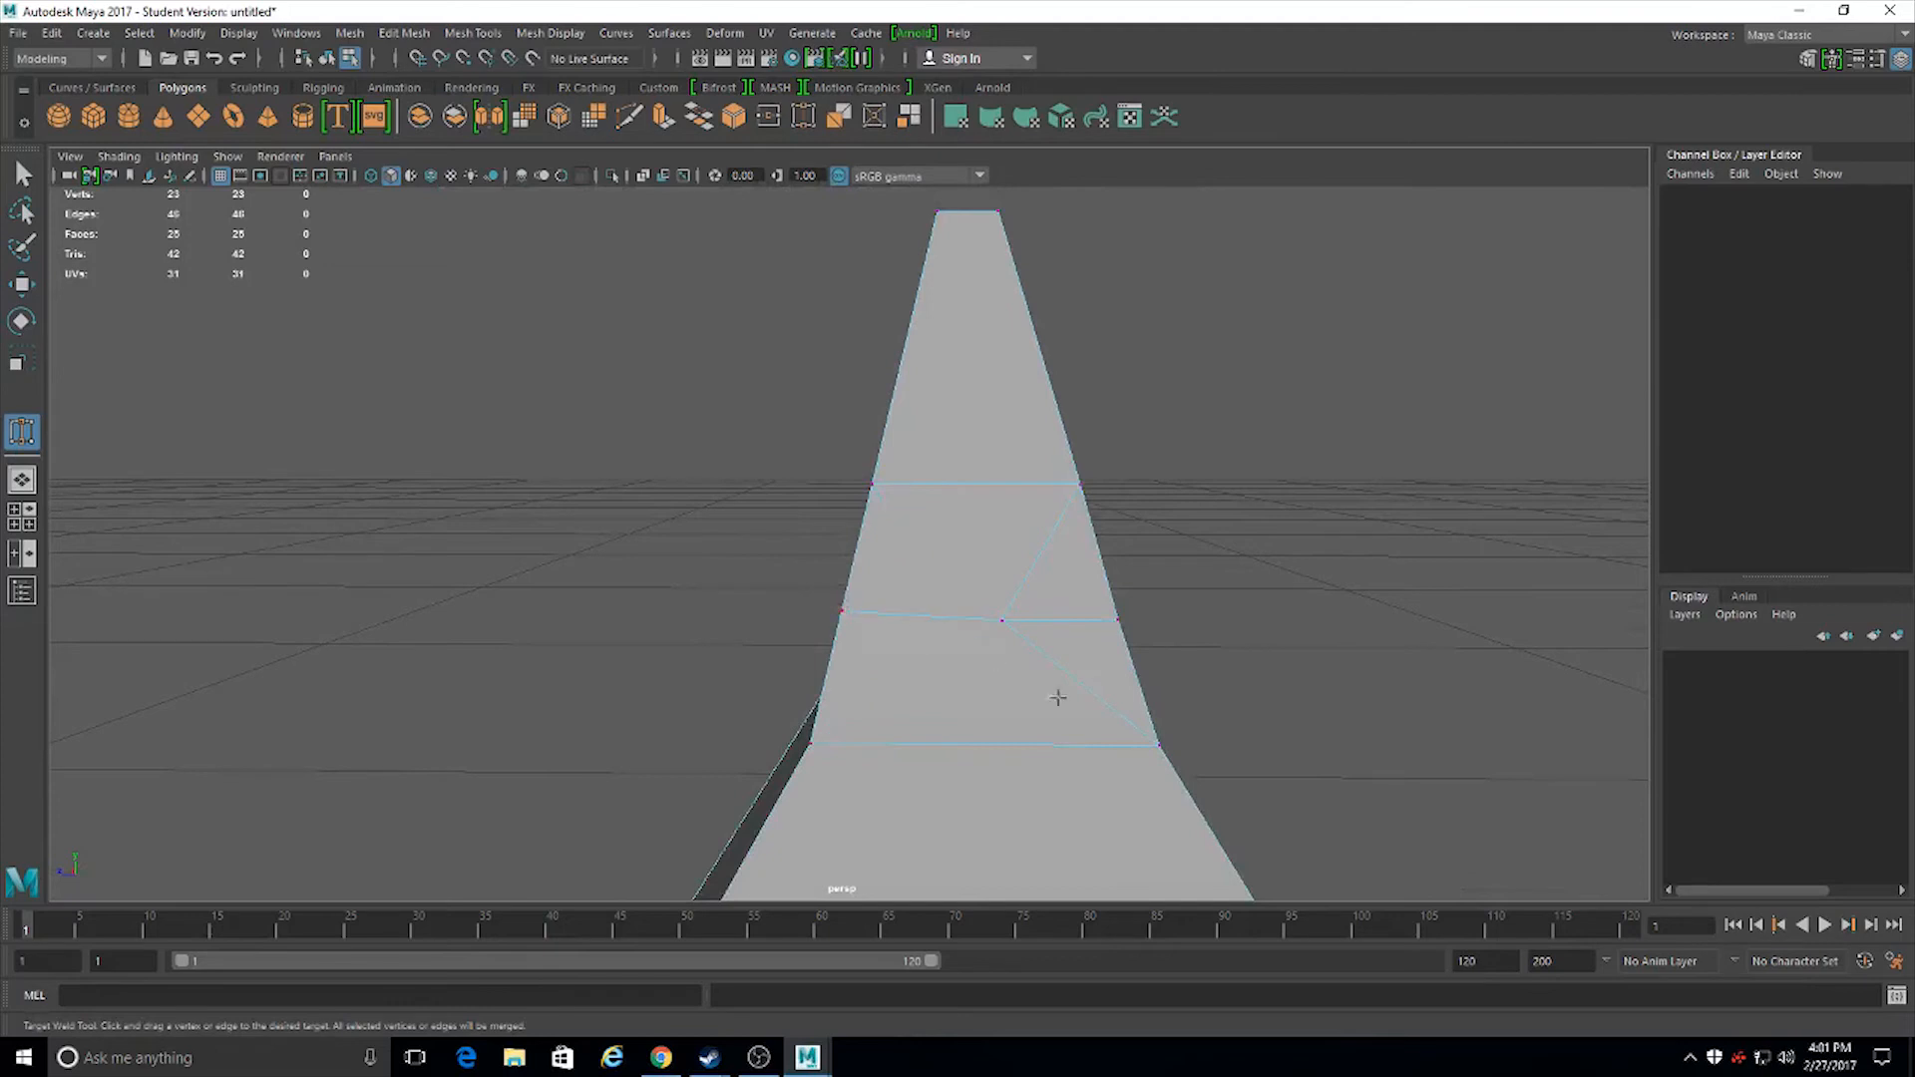
drag(1108, 620, 1119, 620)
alt+drag(1119, 620, 855, 675)
alt+drag(621, 527, 744, 679)
alt+right_drag(744, 679, 788, 783)
alt+middle_drag(625, 676, 773, 636)
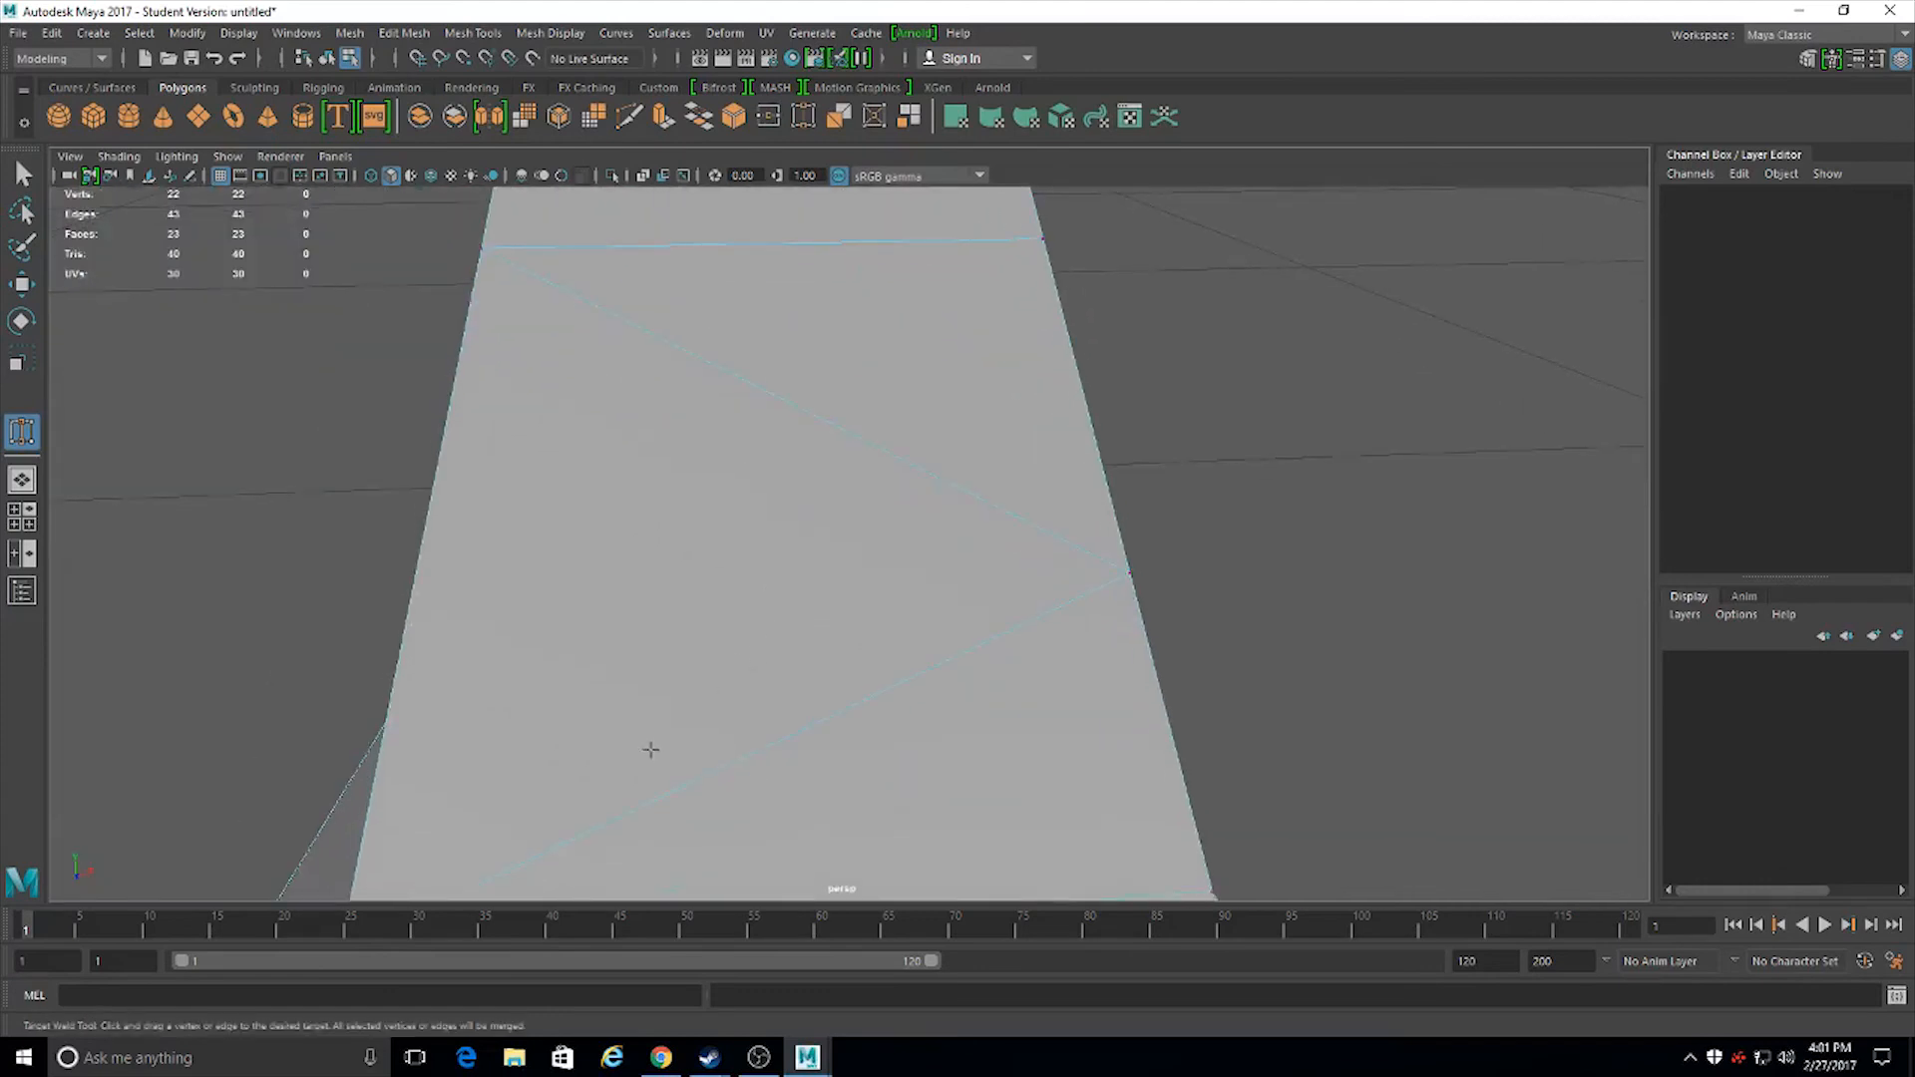
alt+right_drag(651, 749, 647, 723)
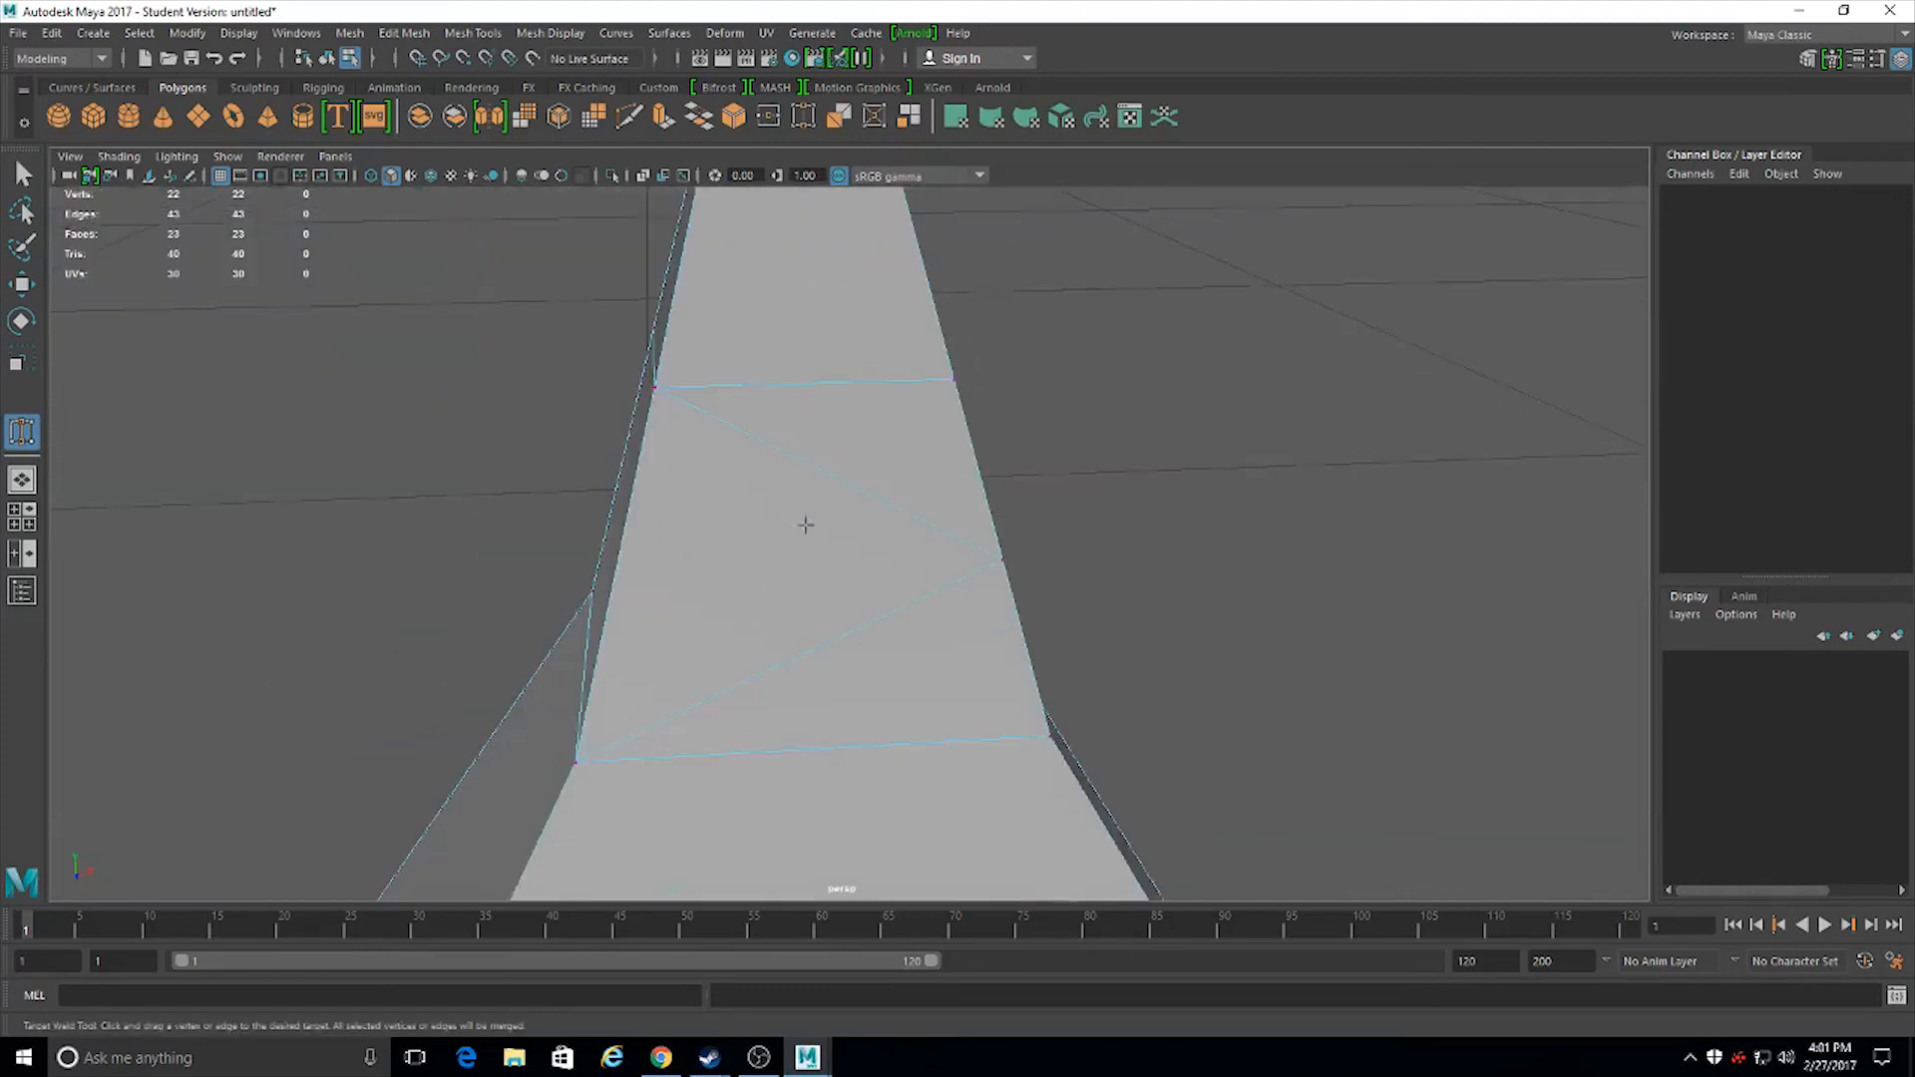
click(472, 33)
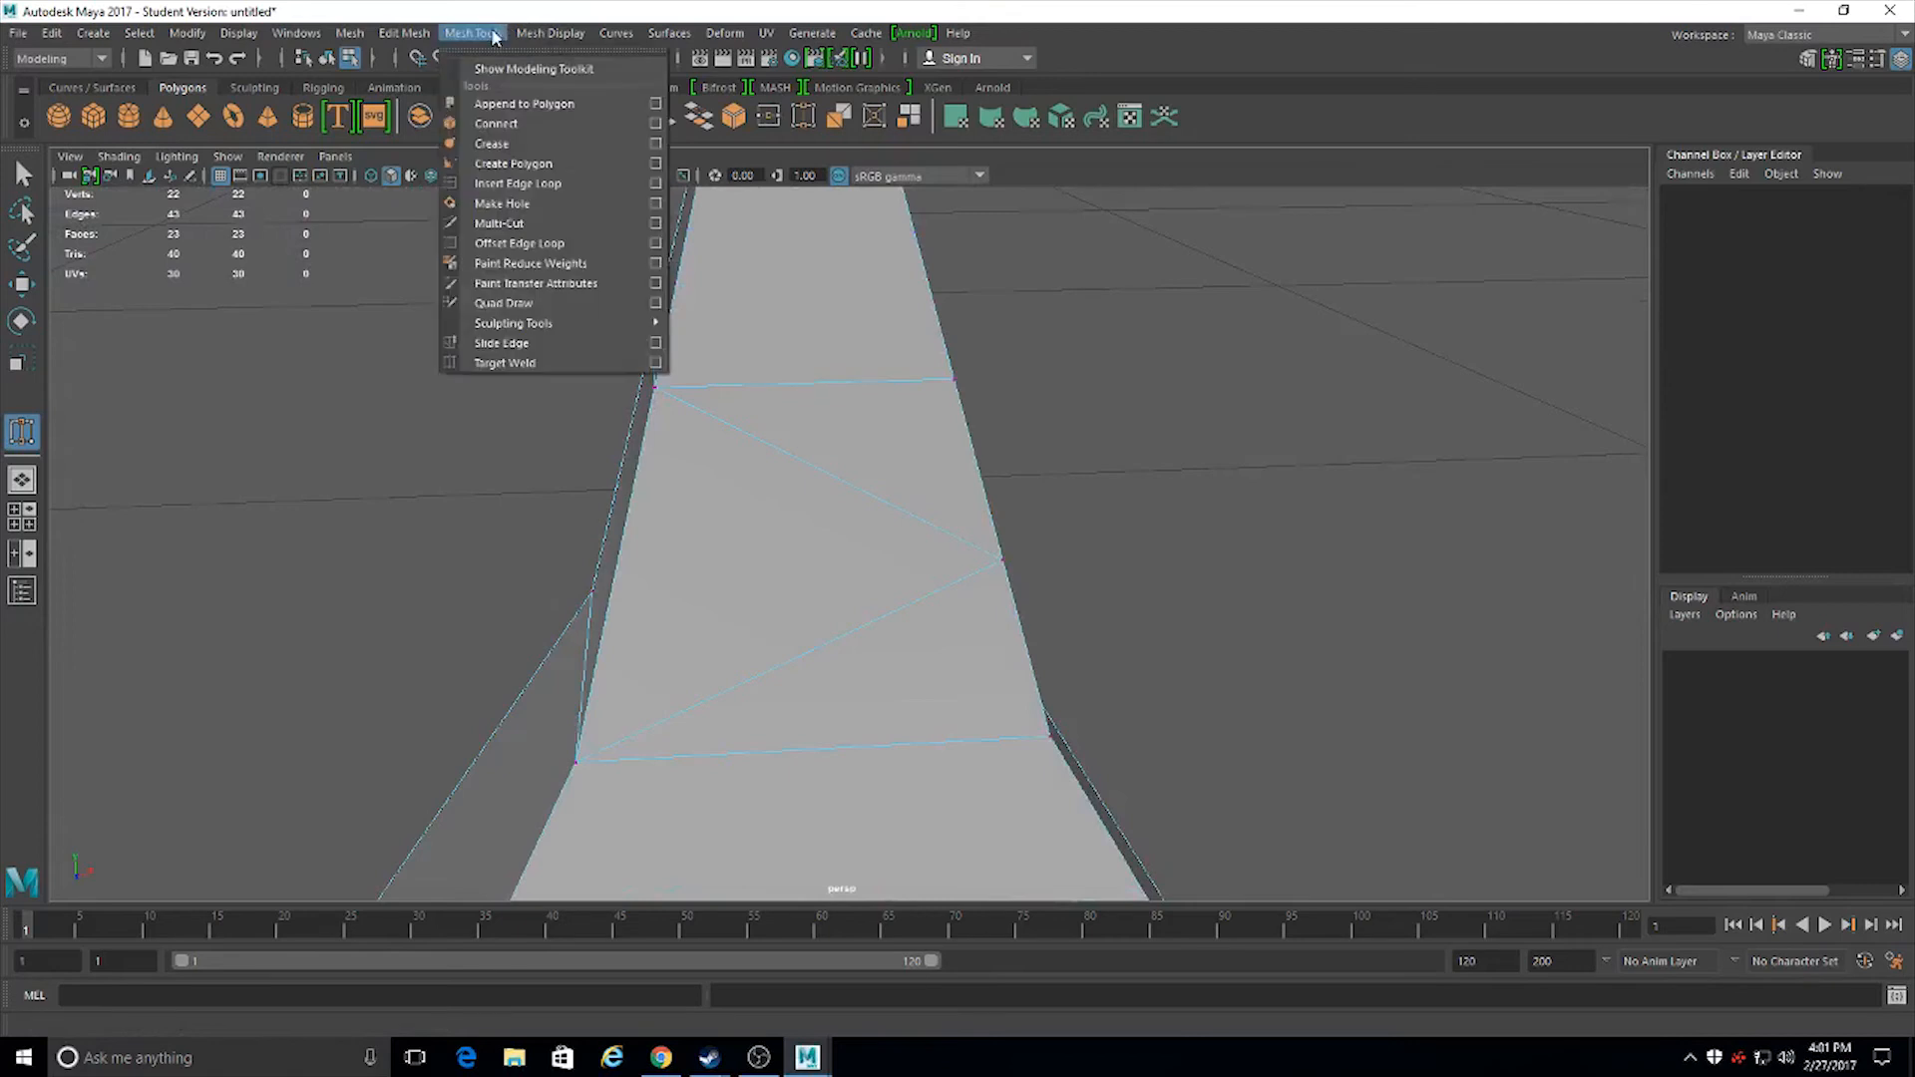
click(445, 14)
click(404, 32)
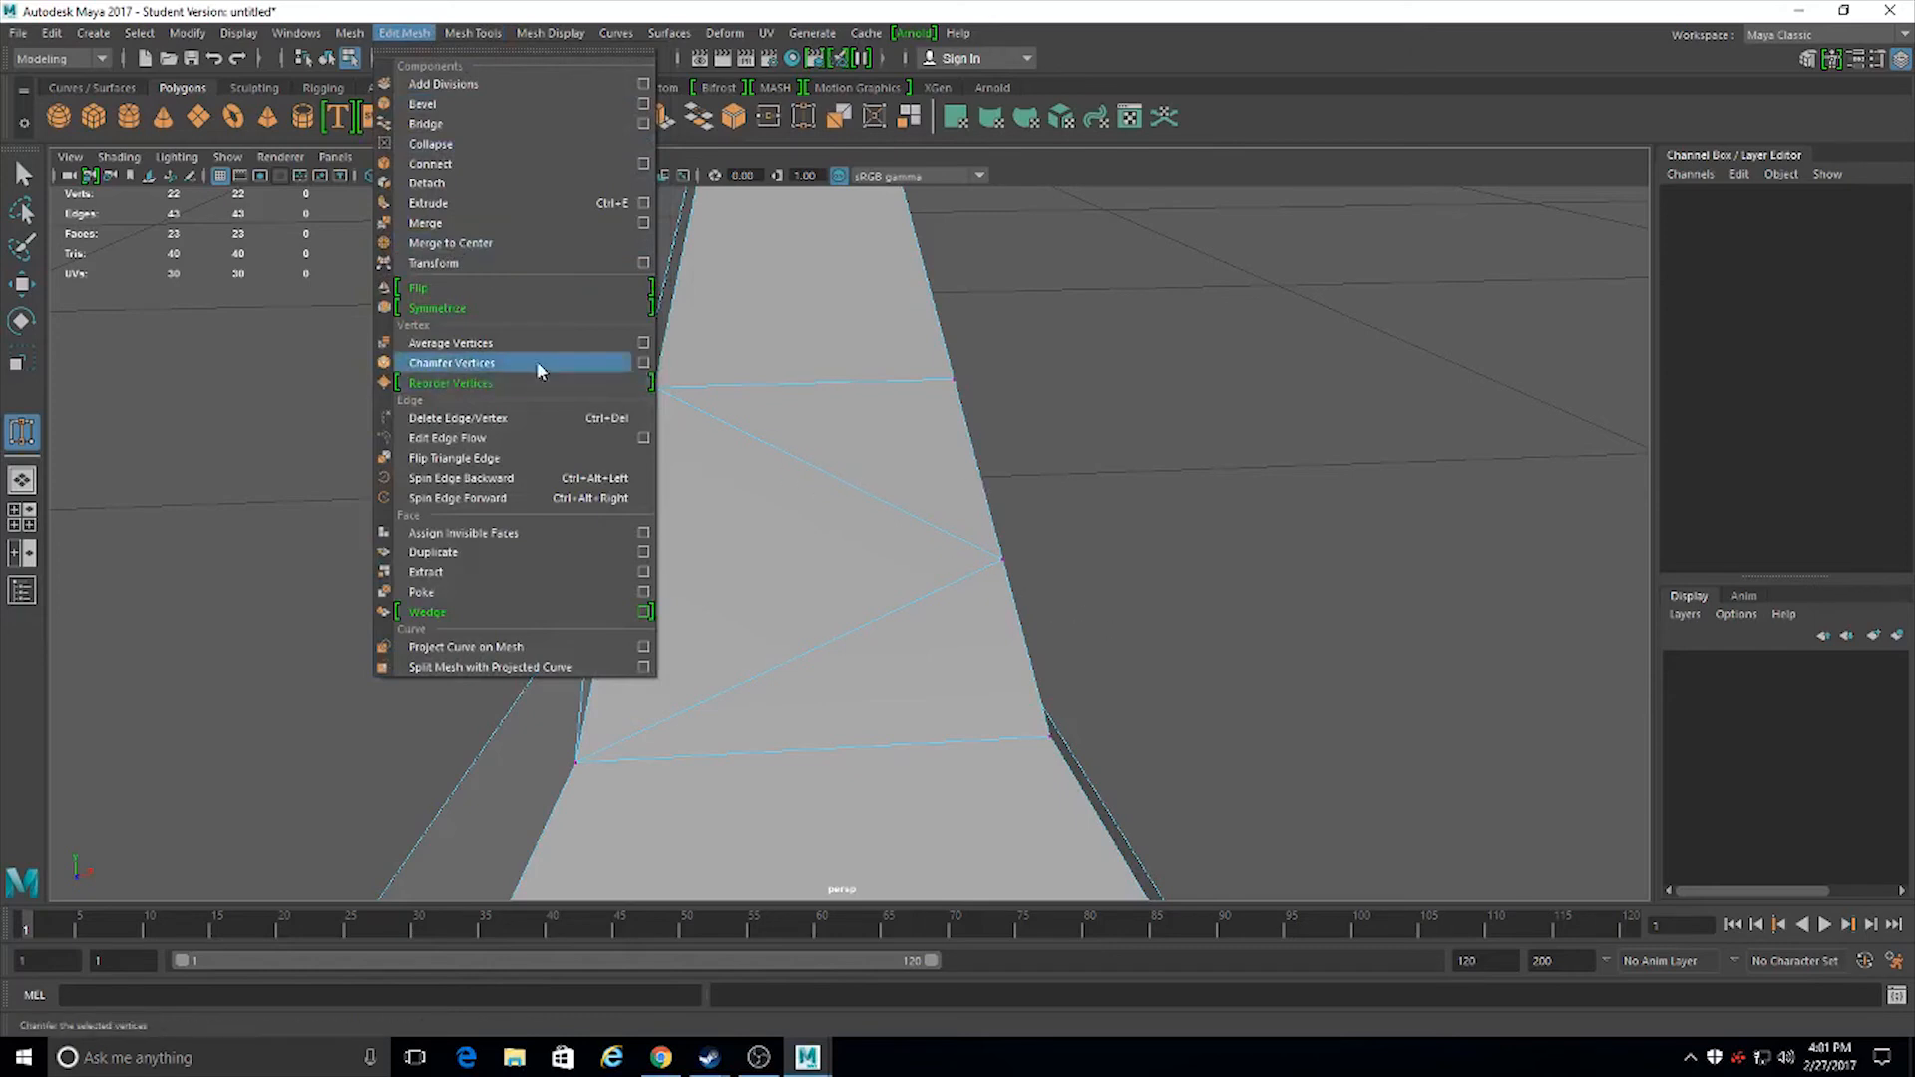
mouse_move(490, 27)
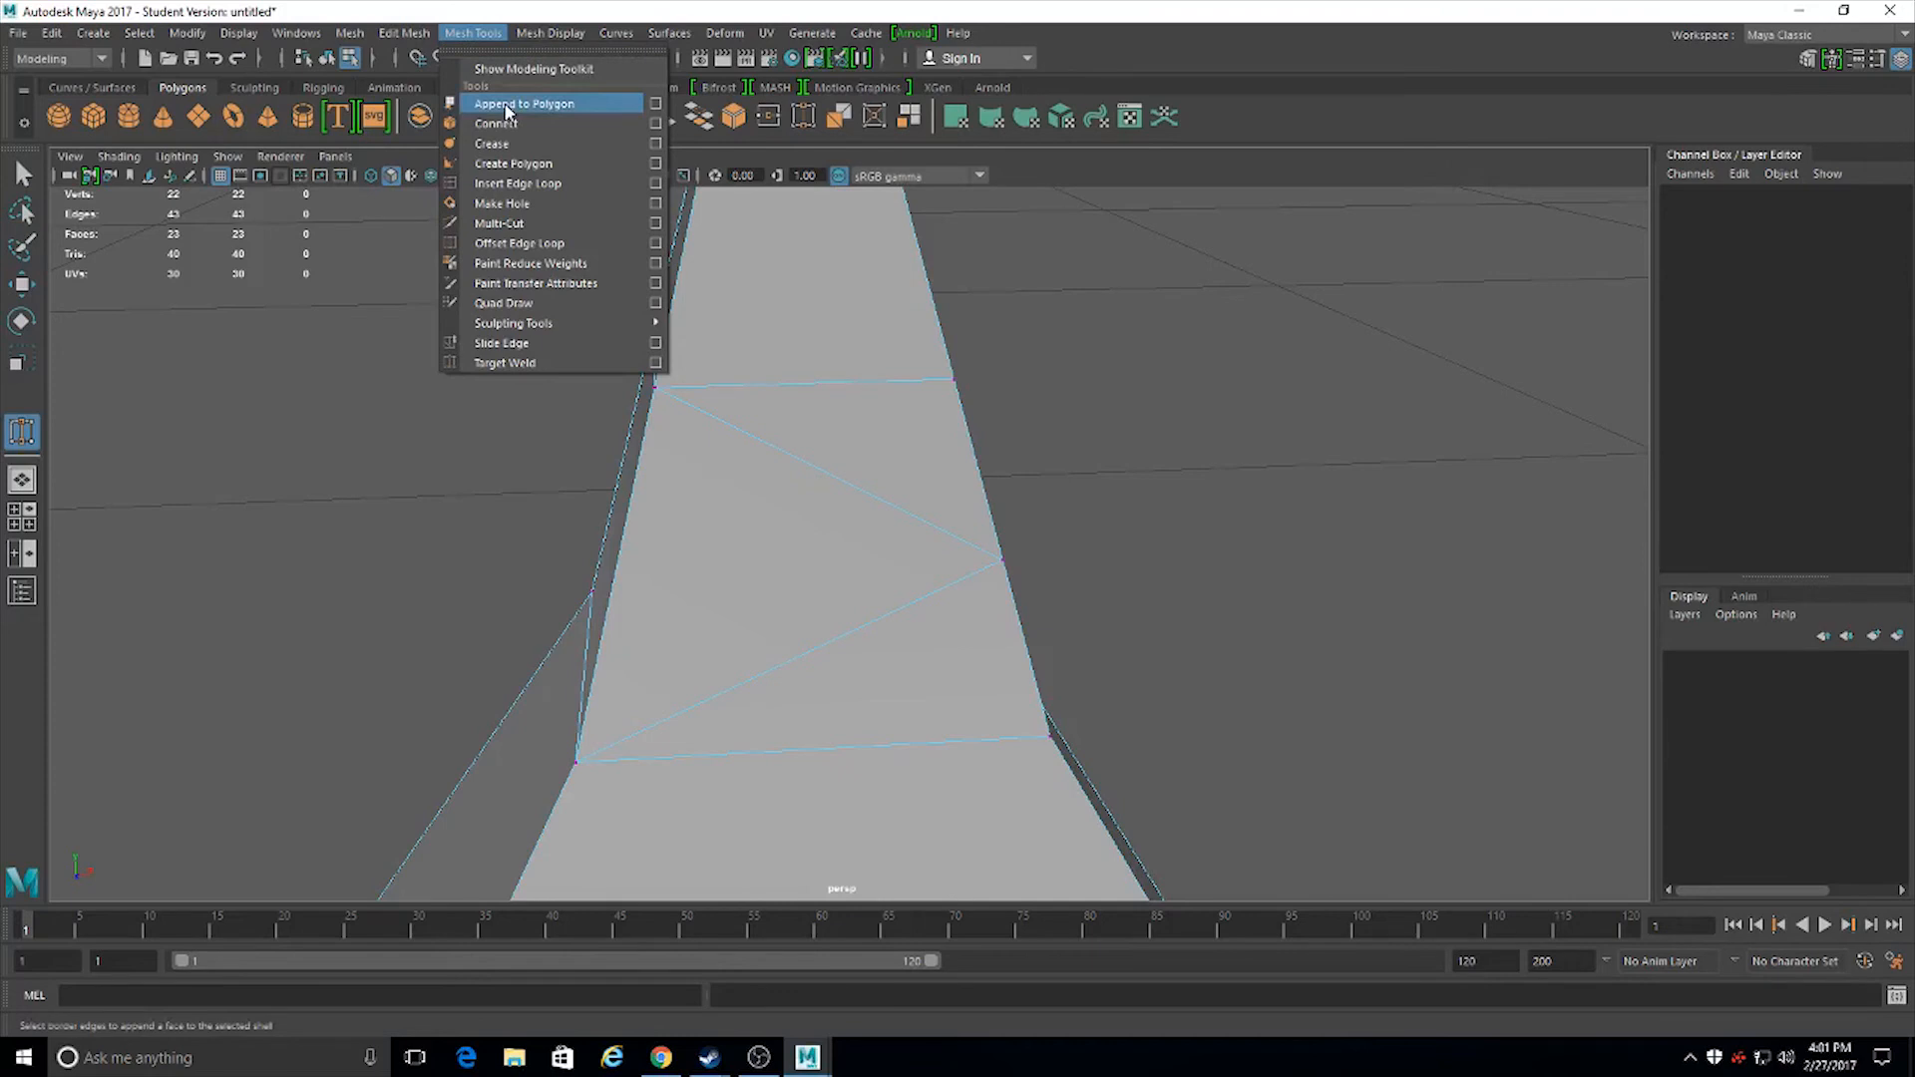
mouse_move(549, 32)
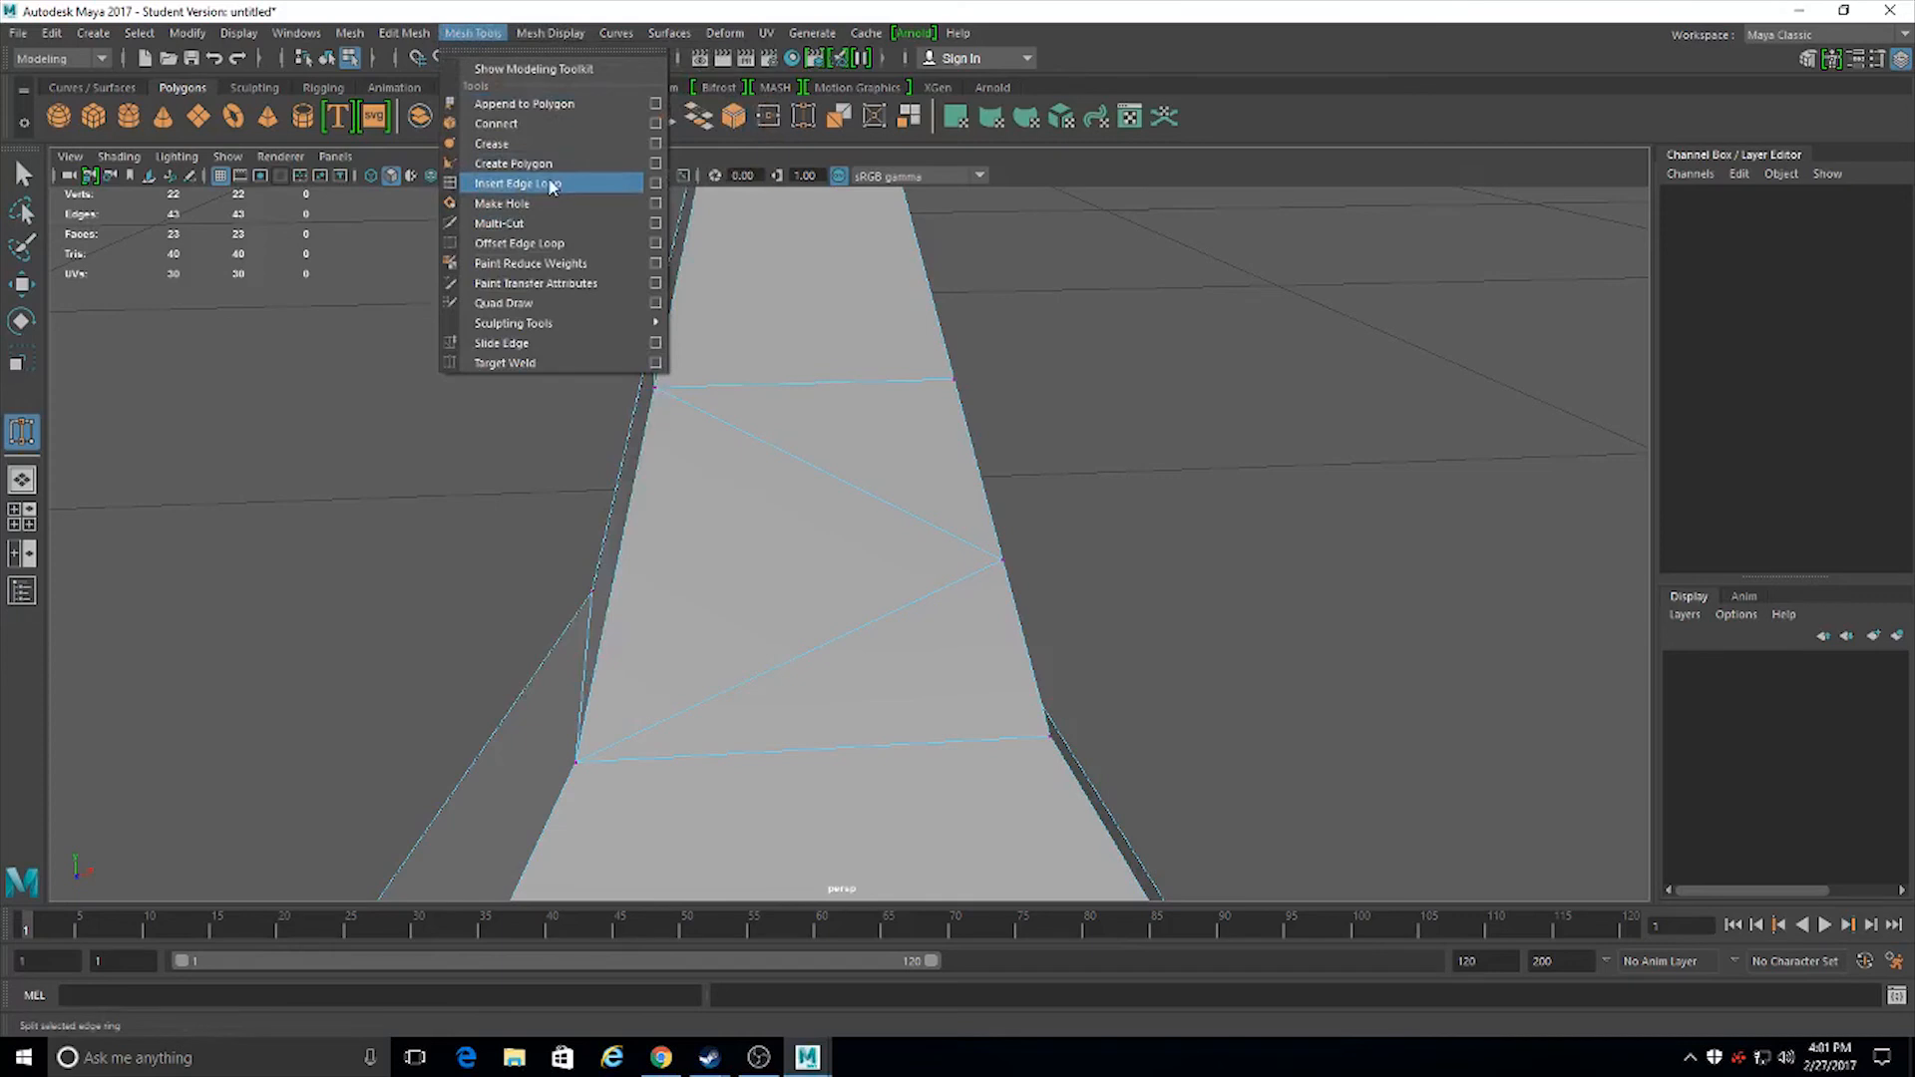
click(524, 104)
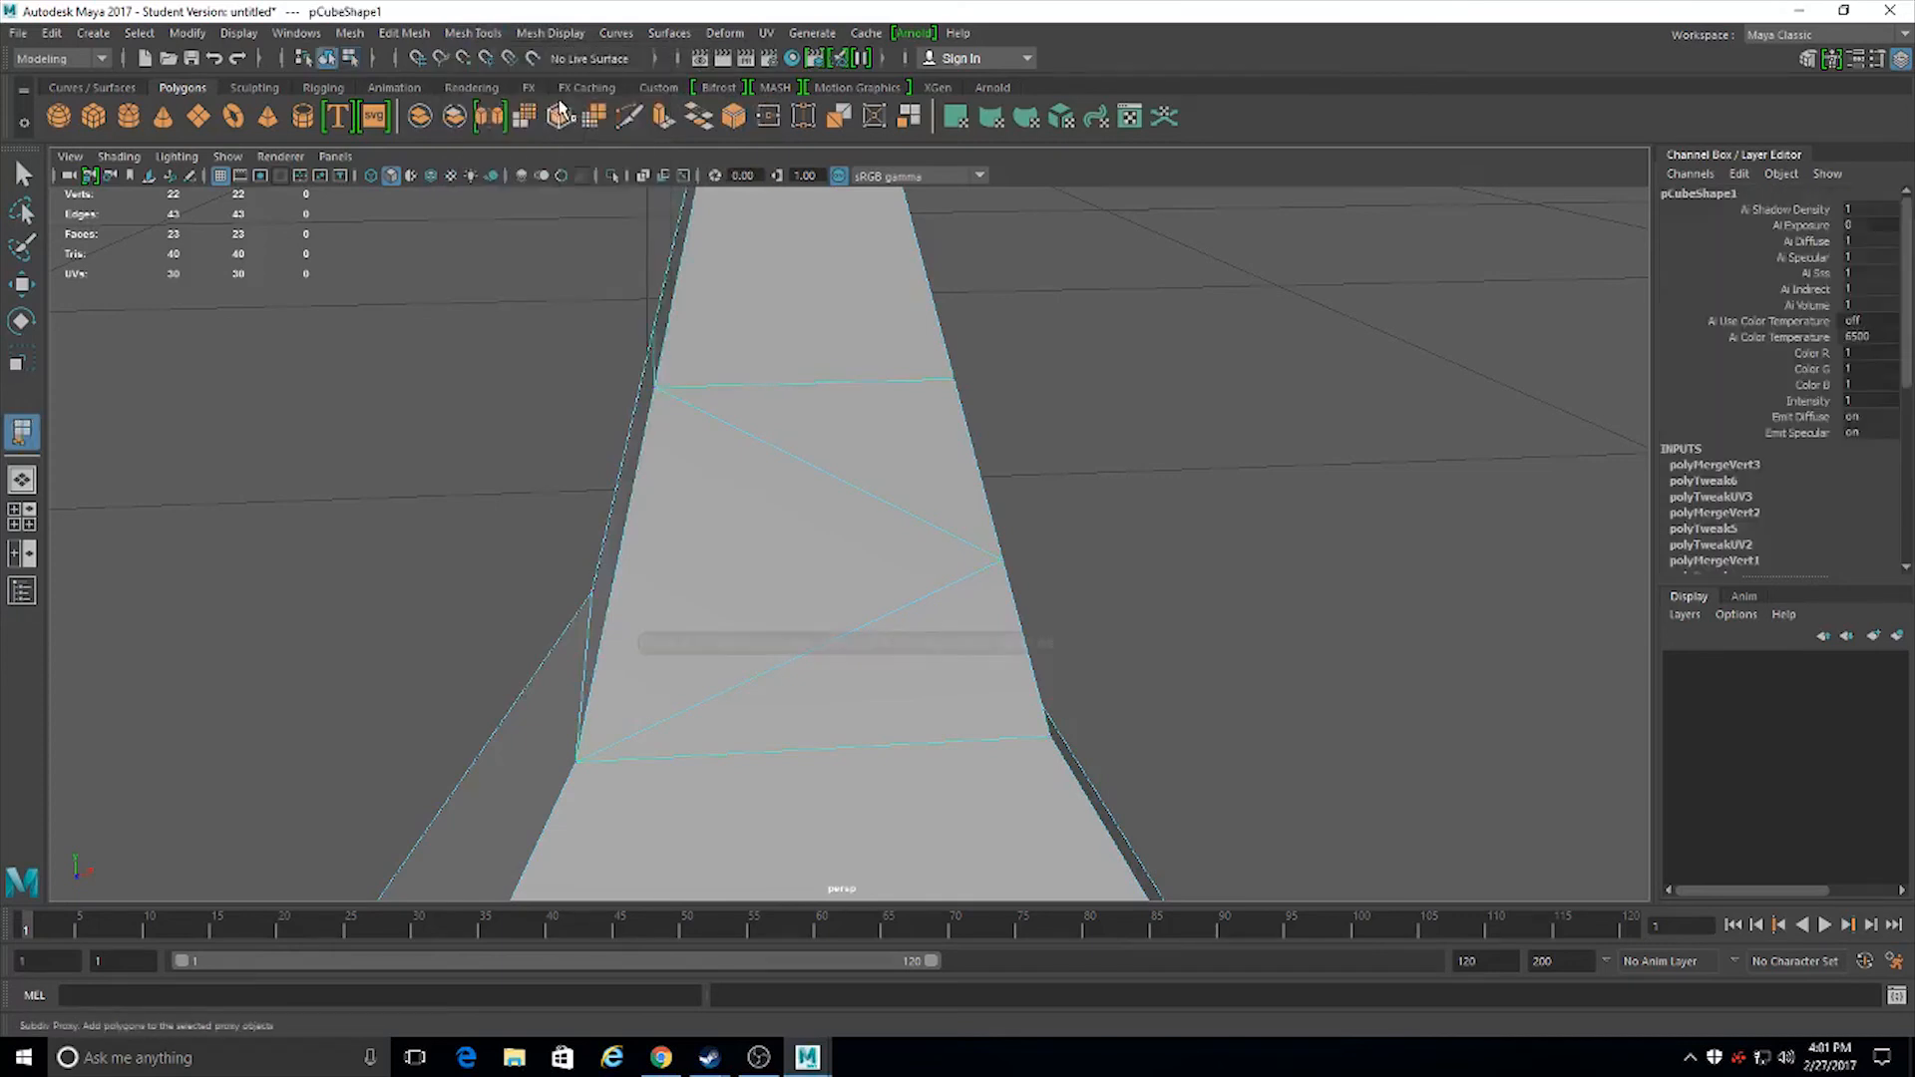
alt+drag(841, 445, 798, 418)
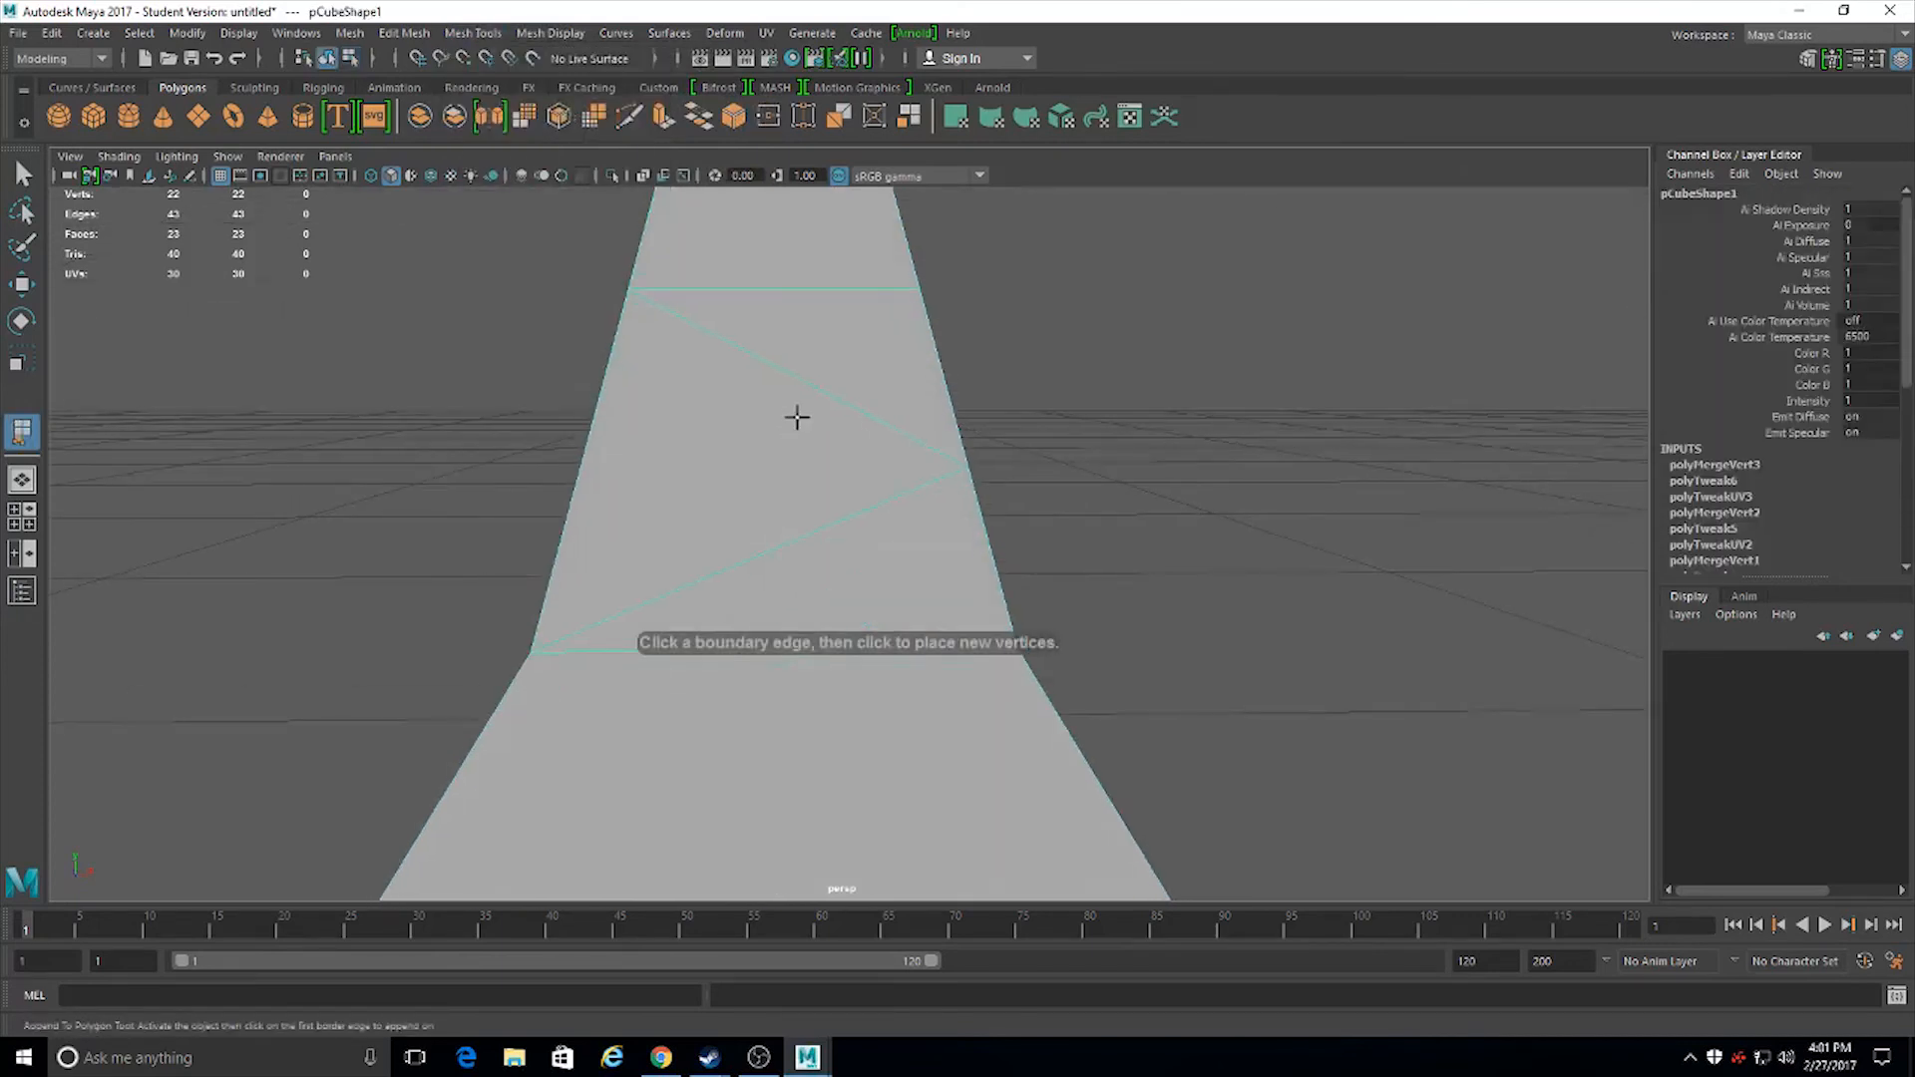
right_drag(670, 429, 668, 451)
key(q)
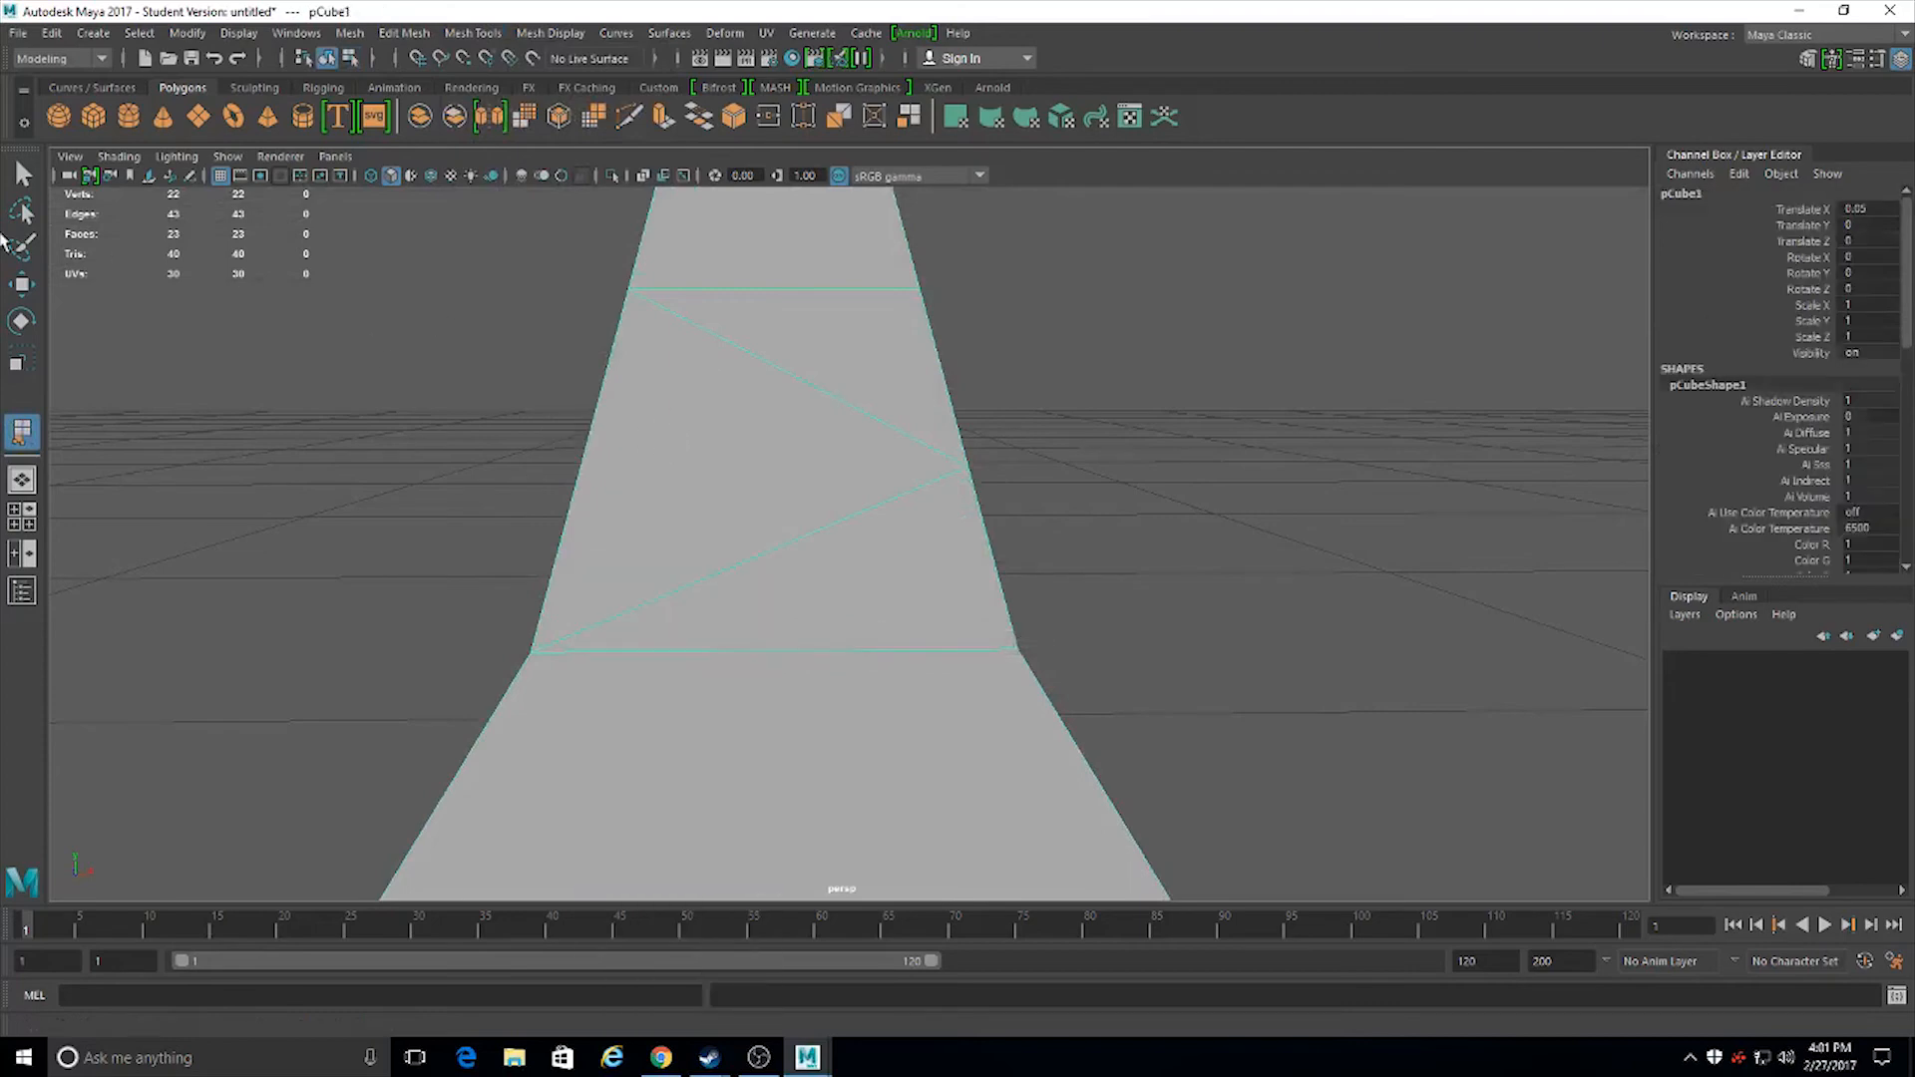
Switch to face selection and delete the large middle triangle and the triangle above it on the neck's split side
click(22, 284)
right_drag(676, 506, 663, 521)
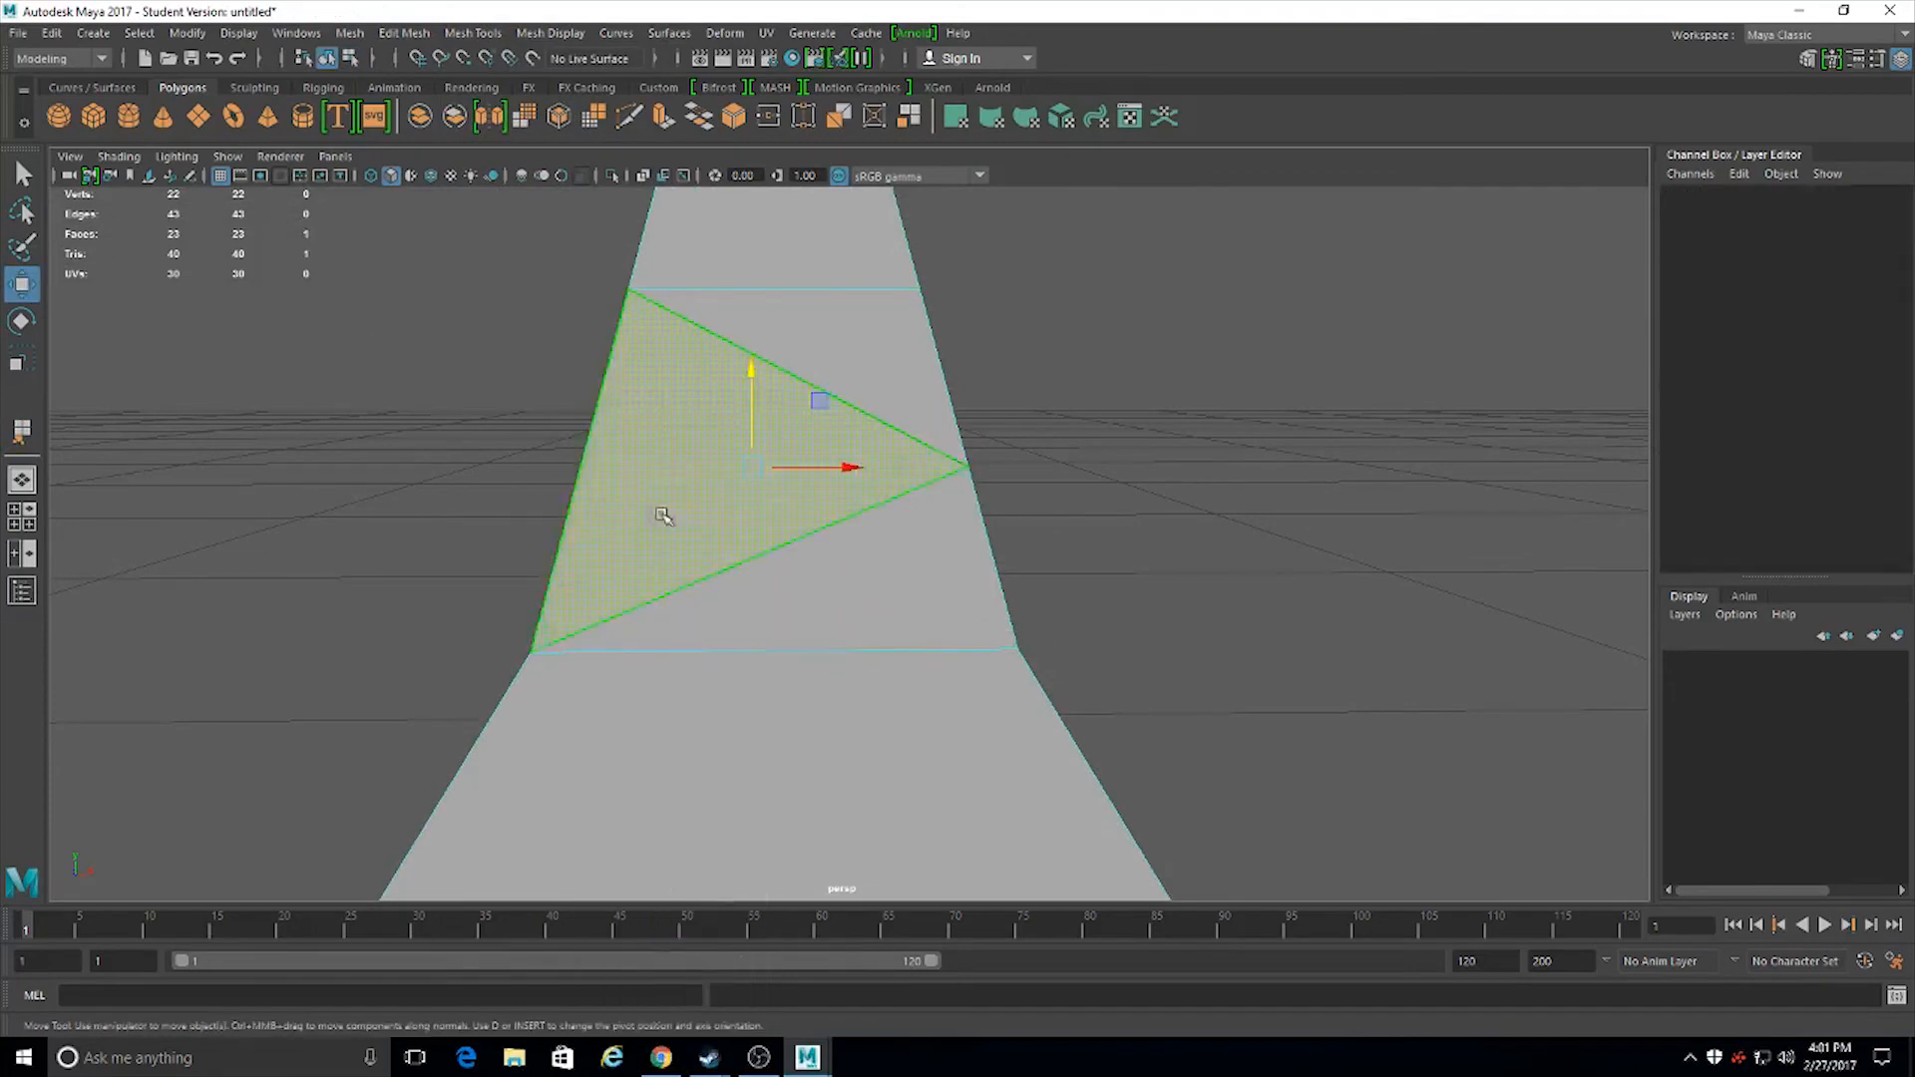
click(673, 487)
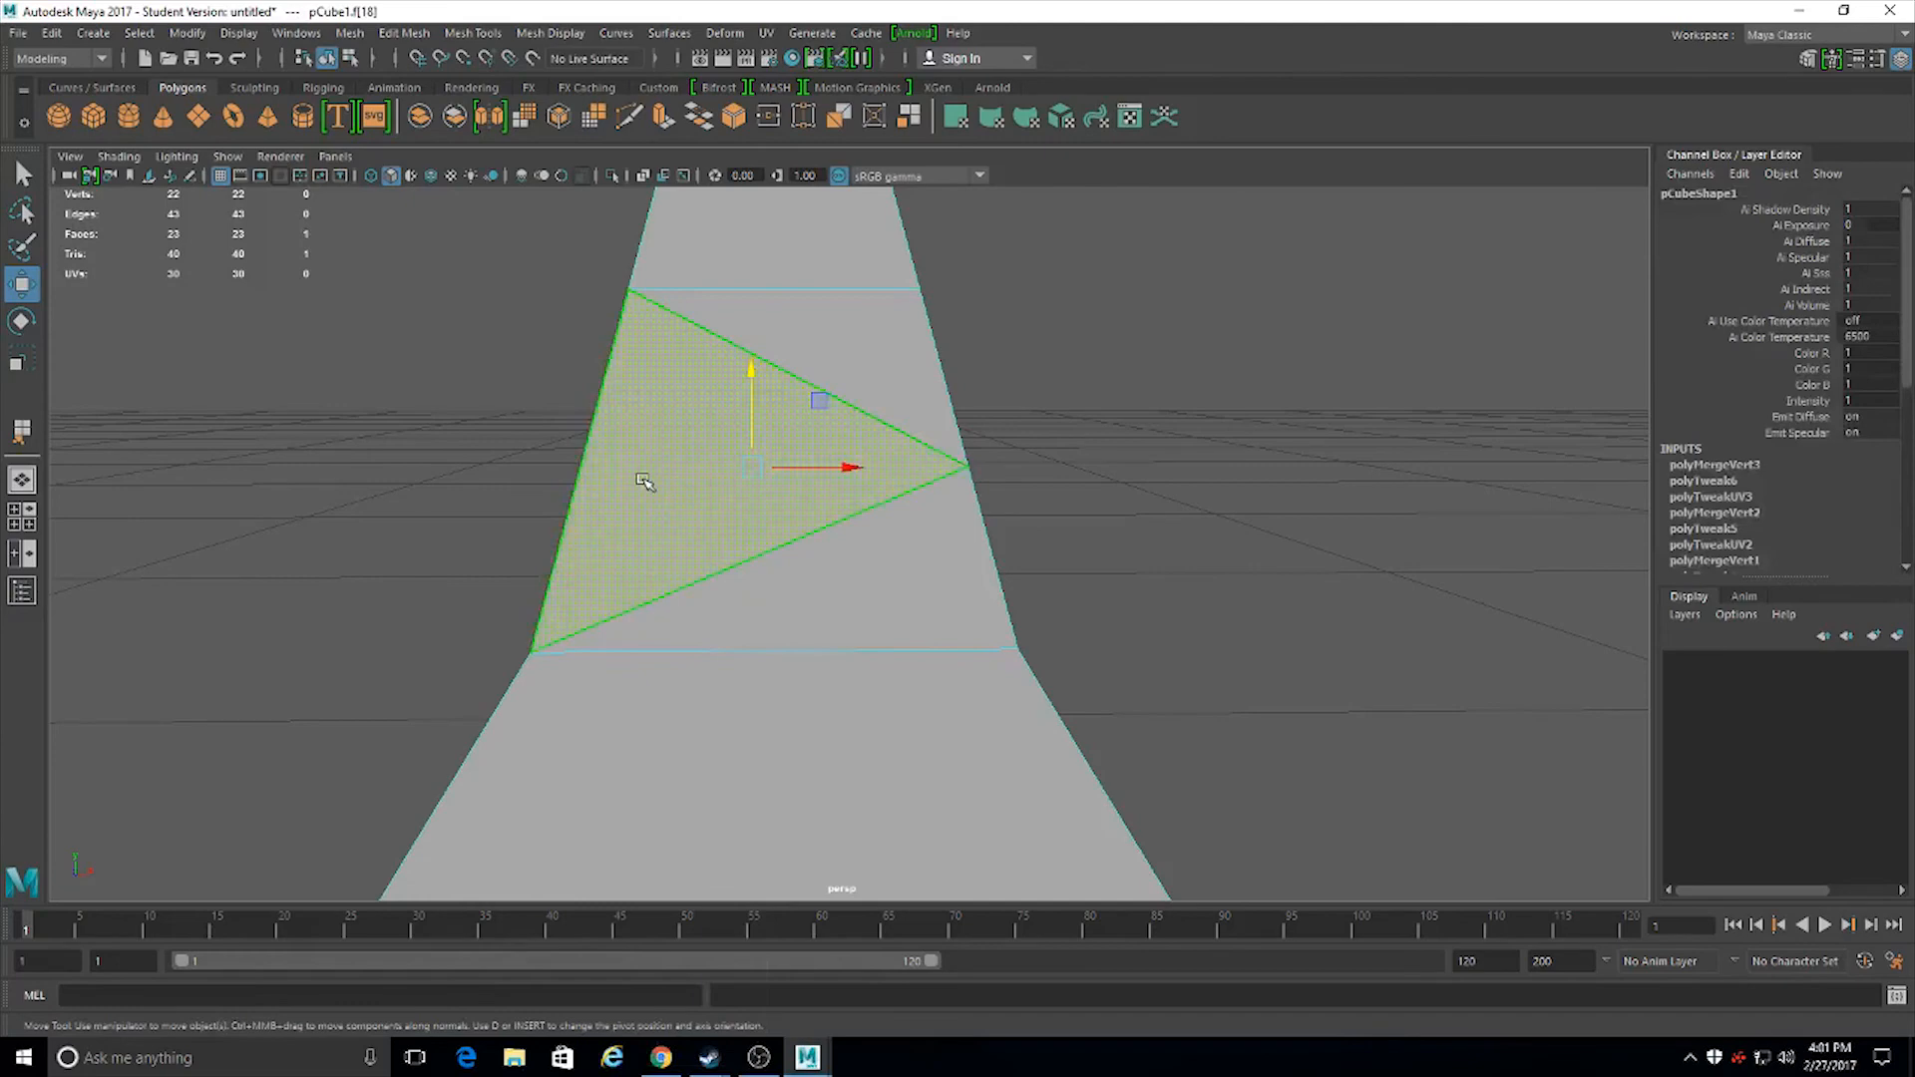
key(Delete)
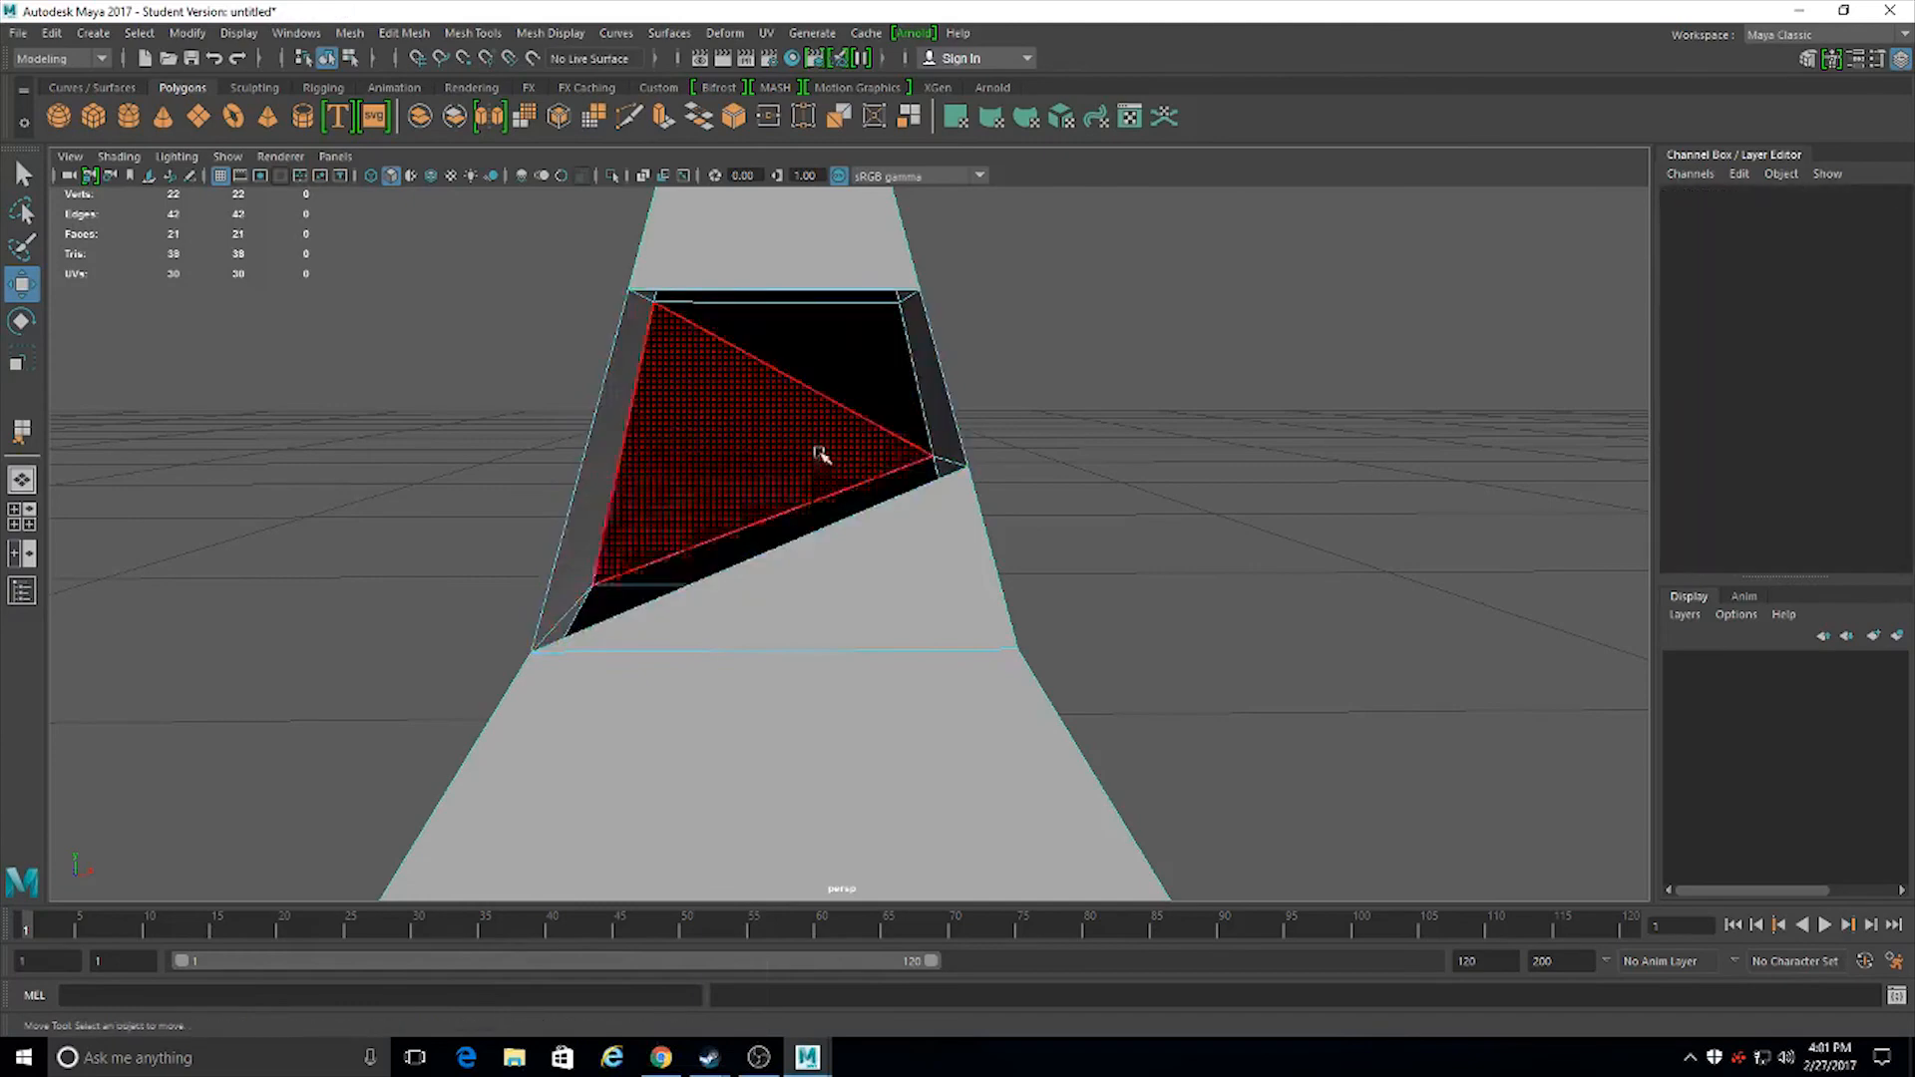
Delete the remaining triangular face below the neck opening together with the faces on the opposite side of that neck section
alt+drag(735, 560, 998, 551)
click(1000, 552)
shift+click(893, 557)
shift+click(879, 330)
key(Delete)
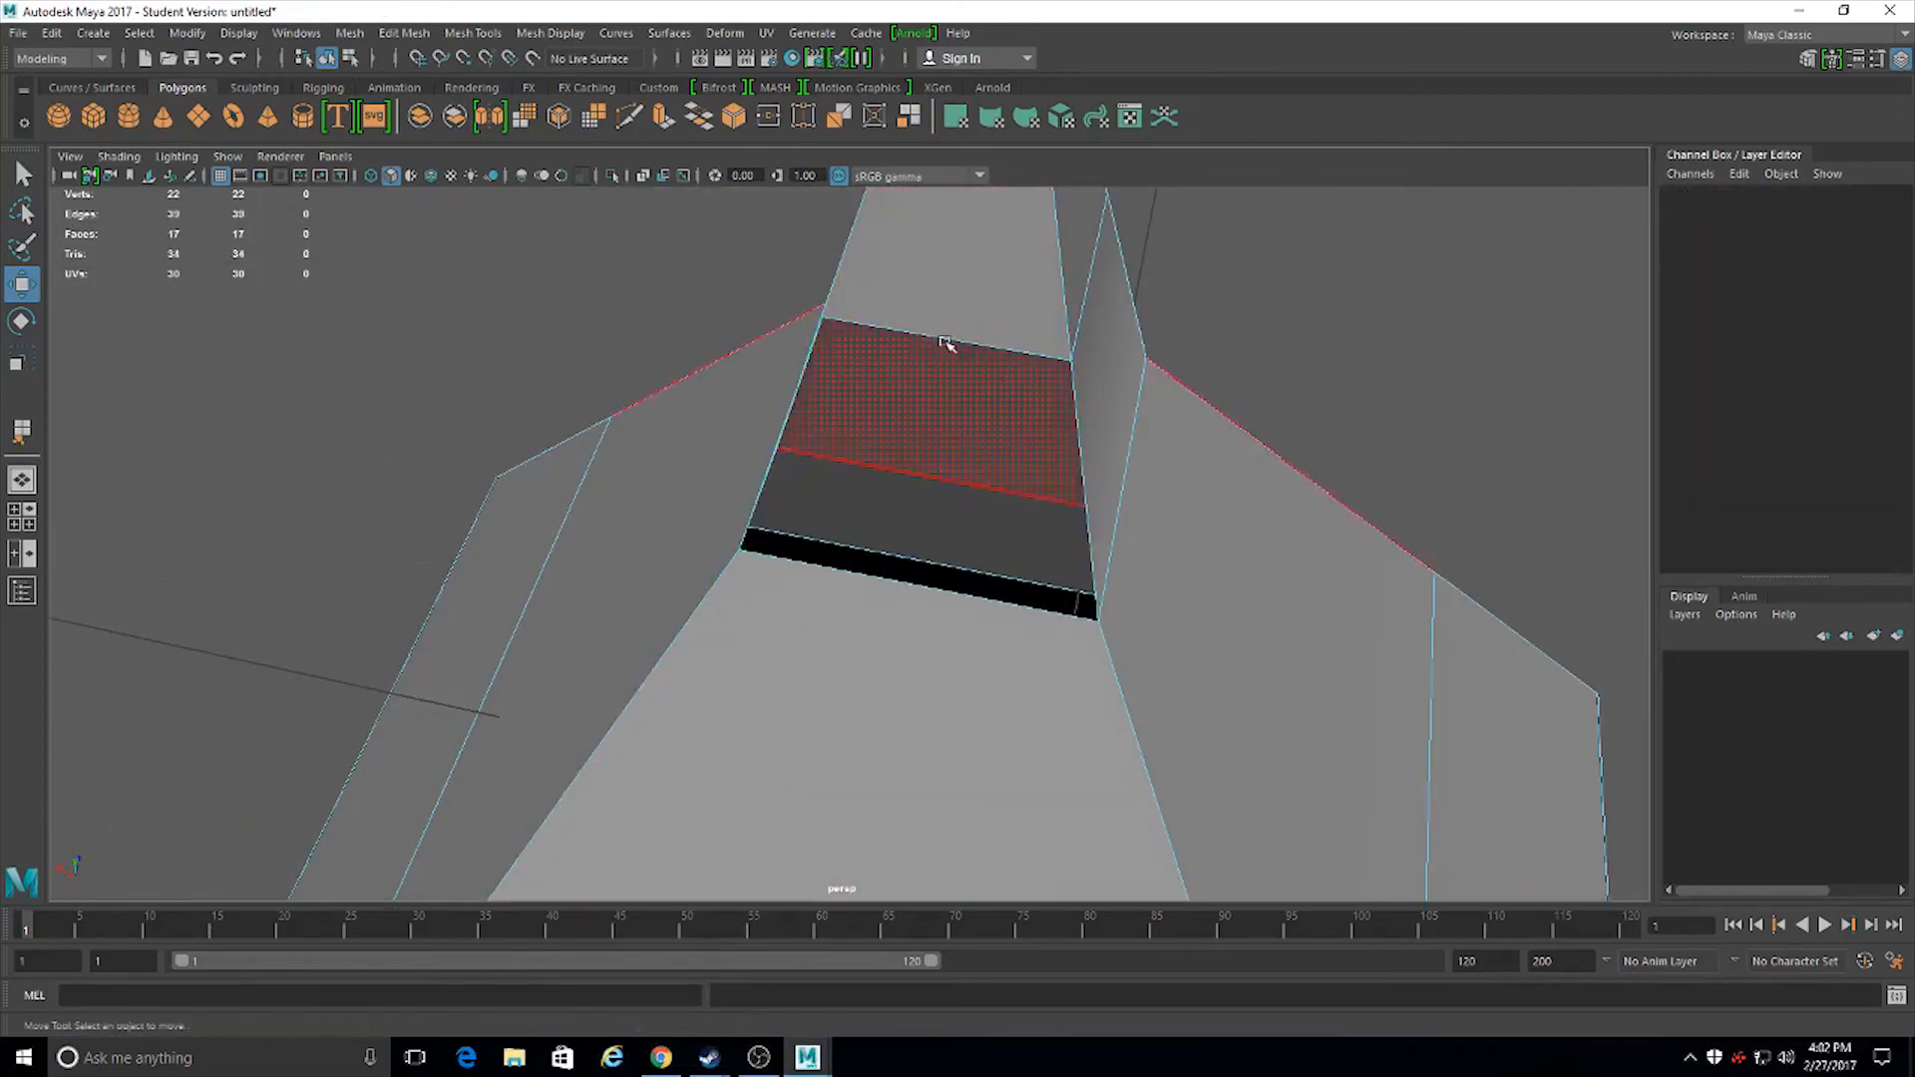
Delete the two stacked four-sided faces on an adjoining side of the neck's lower section, leaving a single side wall
alt+drag(1037, 473, 988, 432)
click(799, 431)
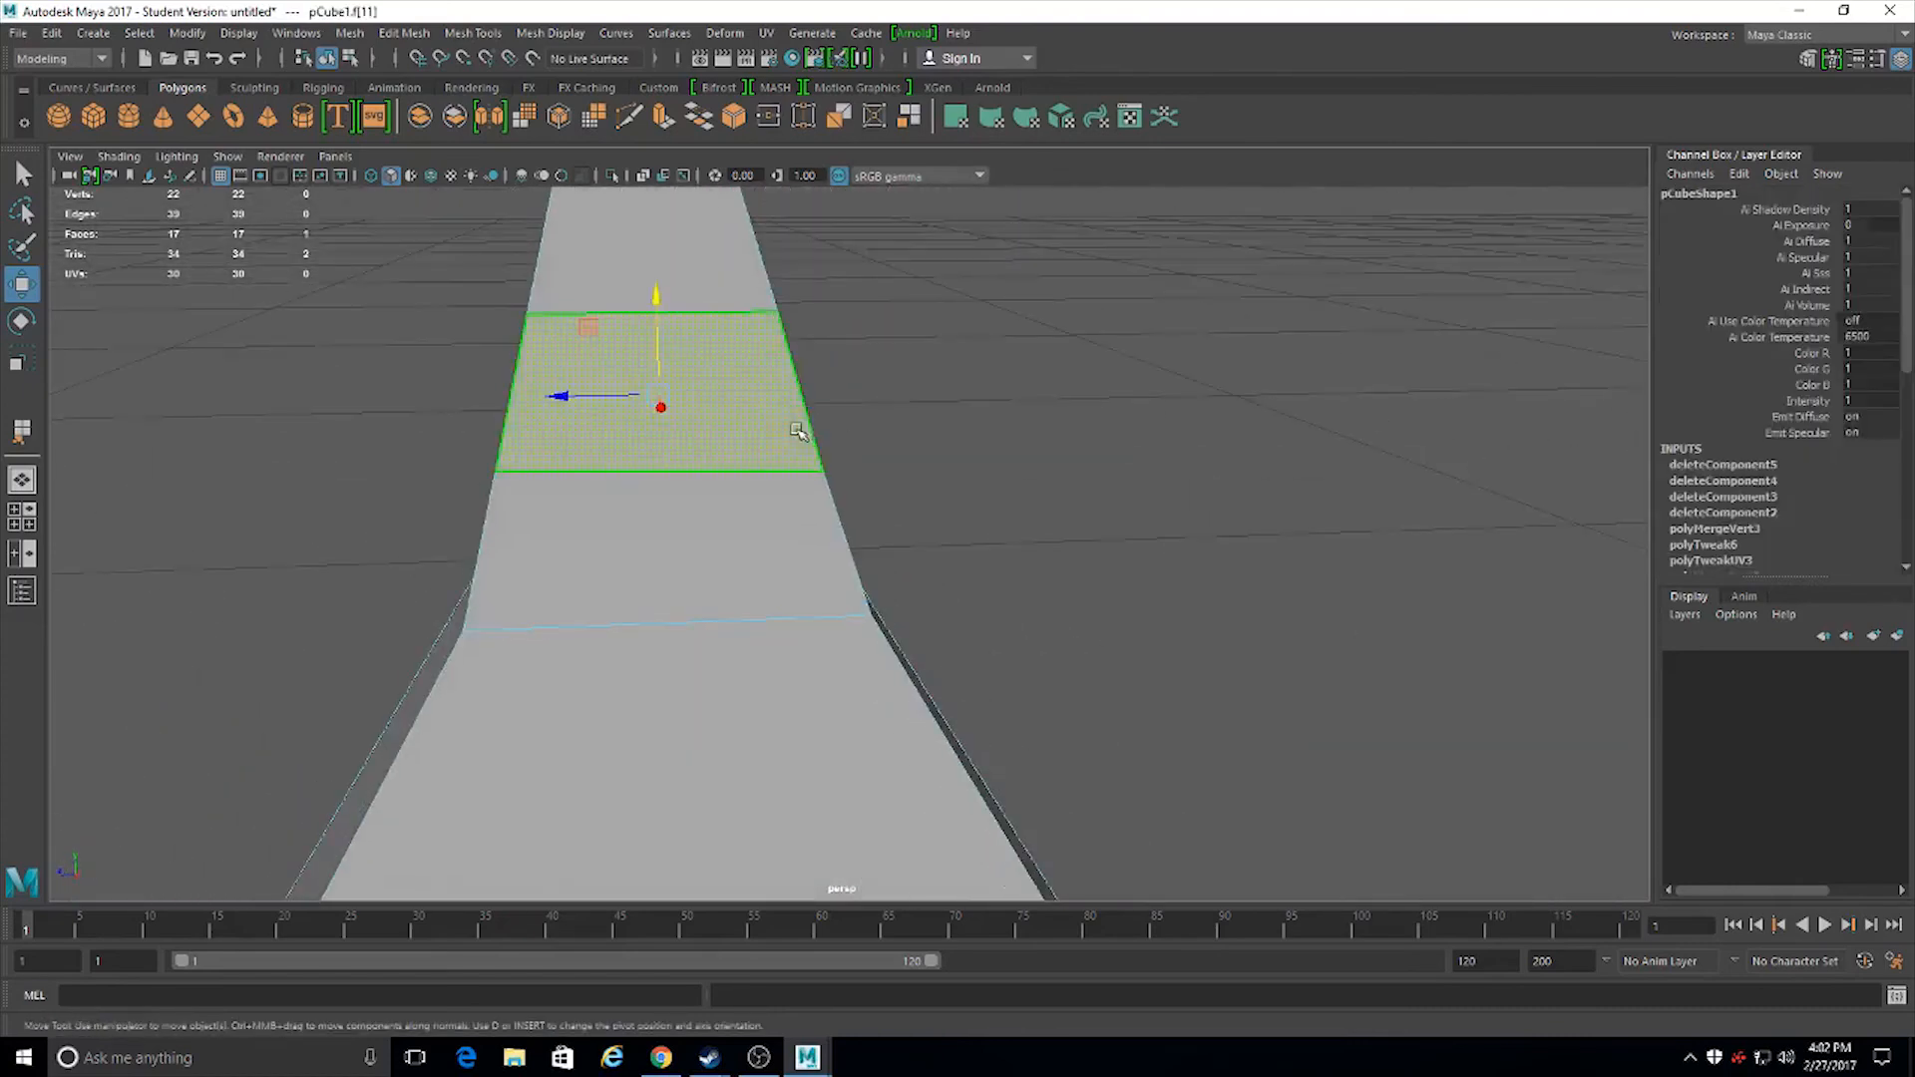
shift+click(651, 519)
key(Delete)
Use Append to Polygon to fill one open side of the neck with a face between its upper and lower border edges
alt+drag(668, 513, 189, 351)
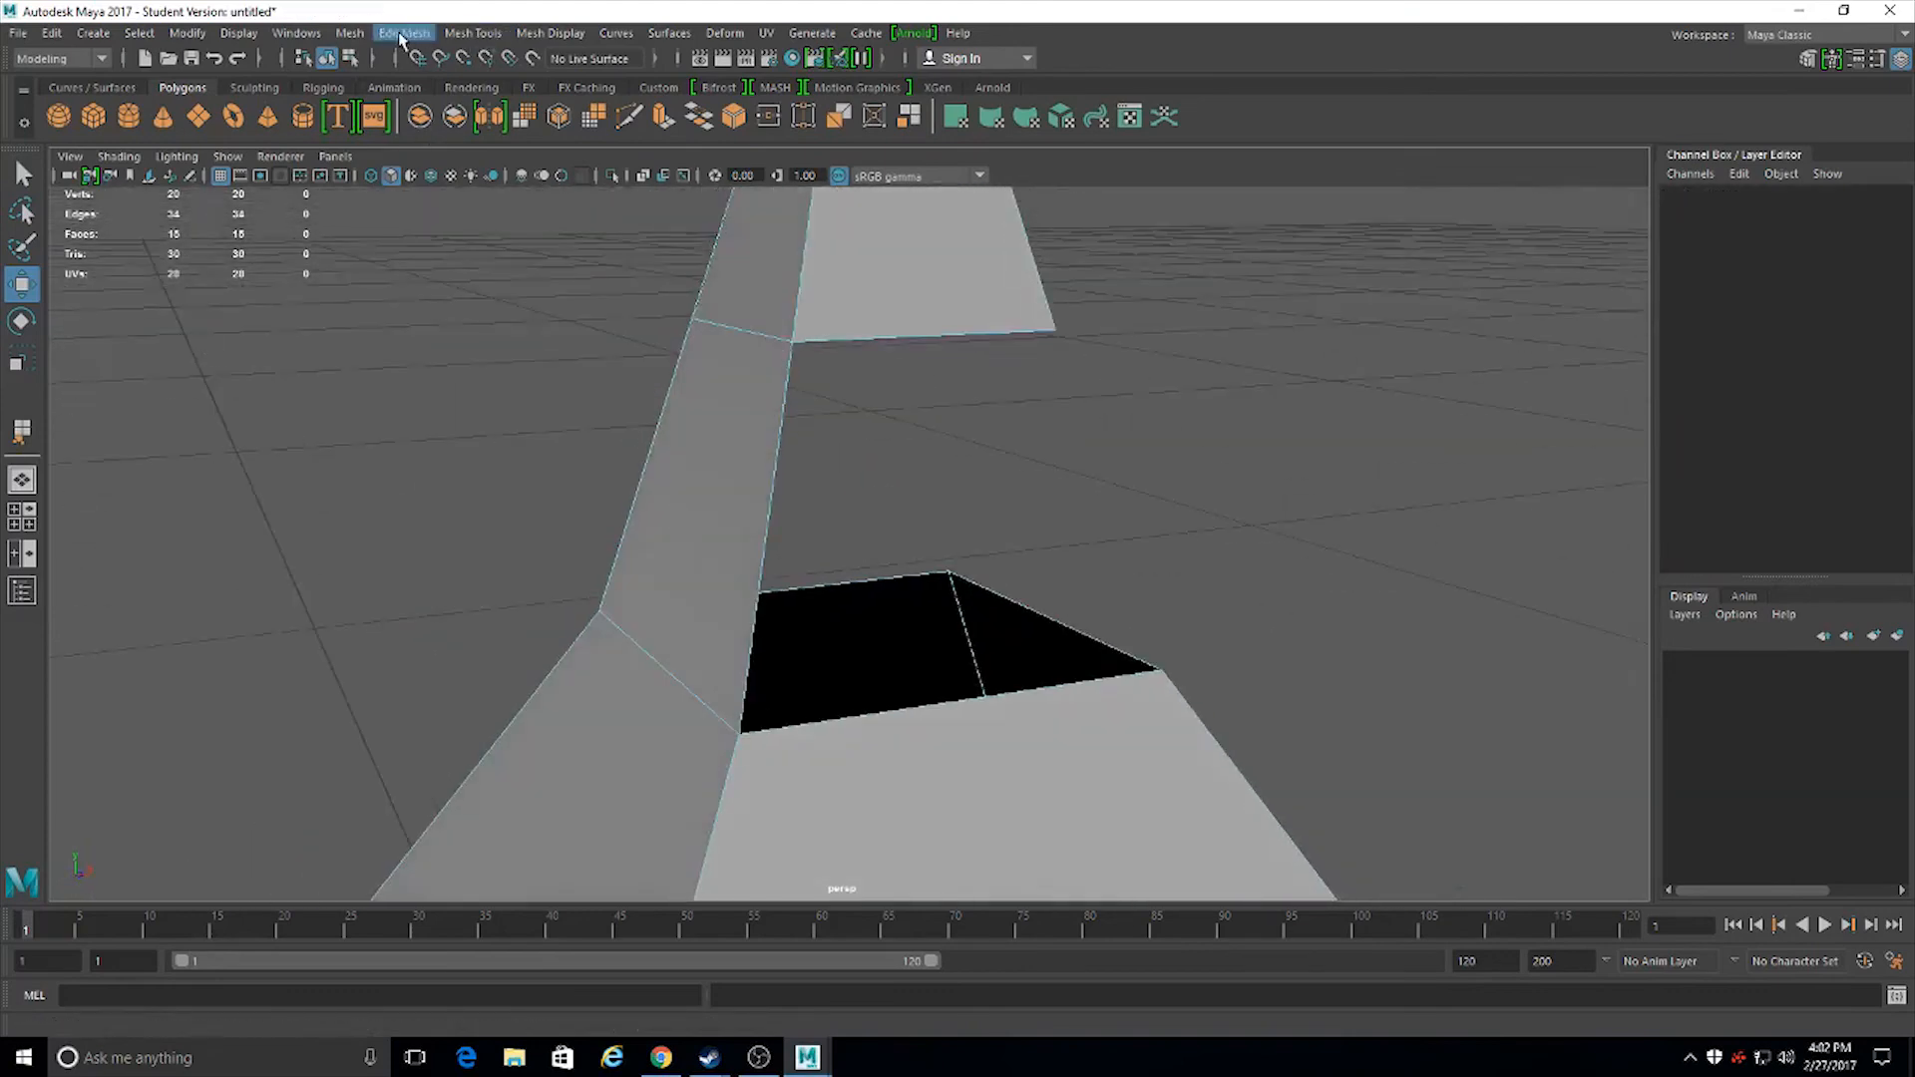
click(489, 35)
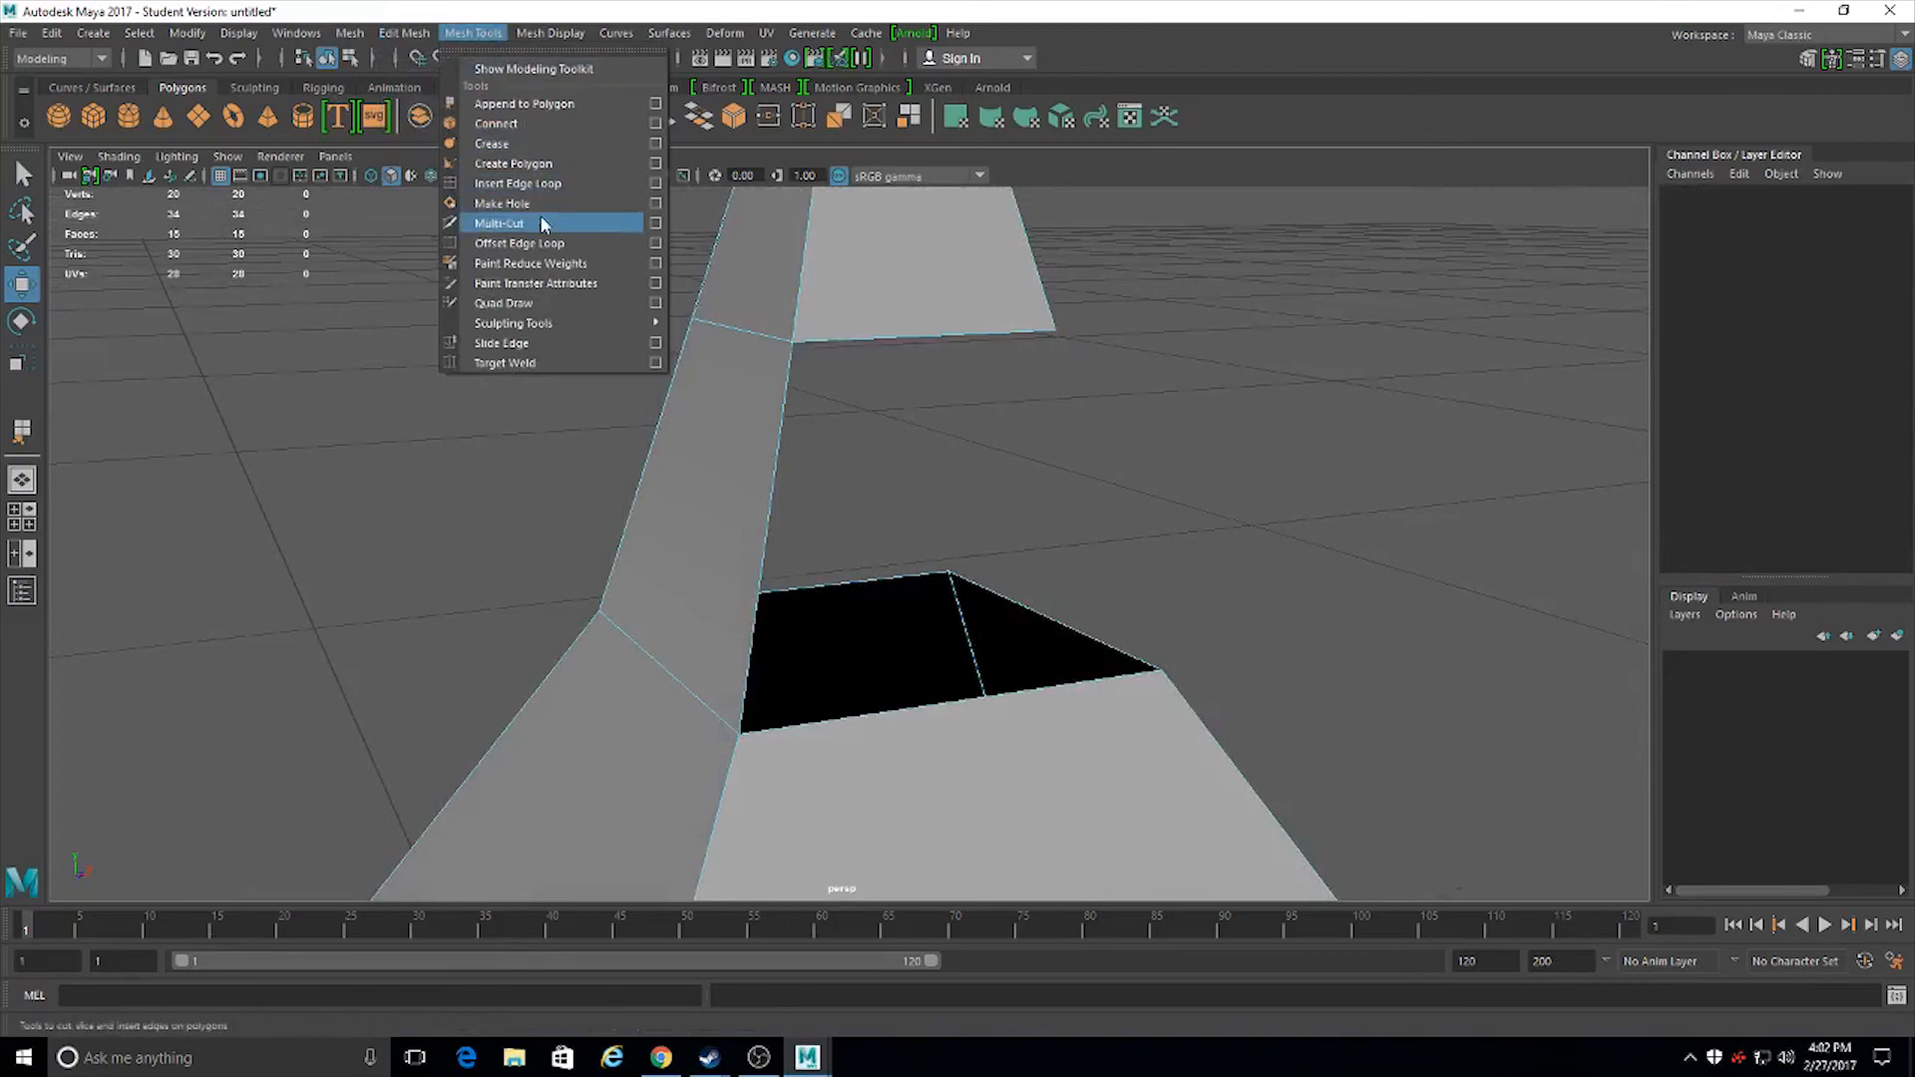
click(524, 104)
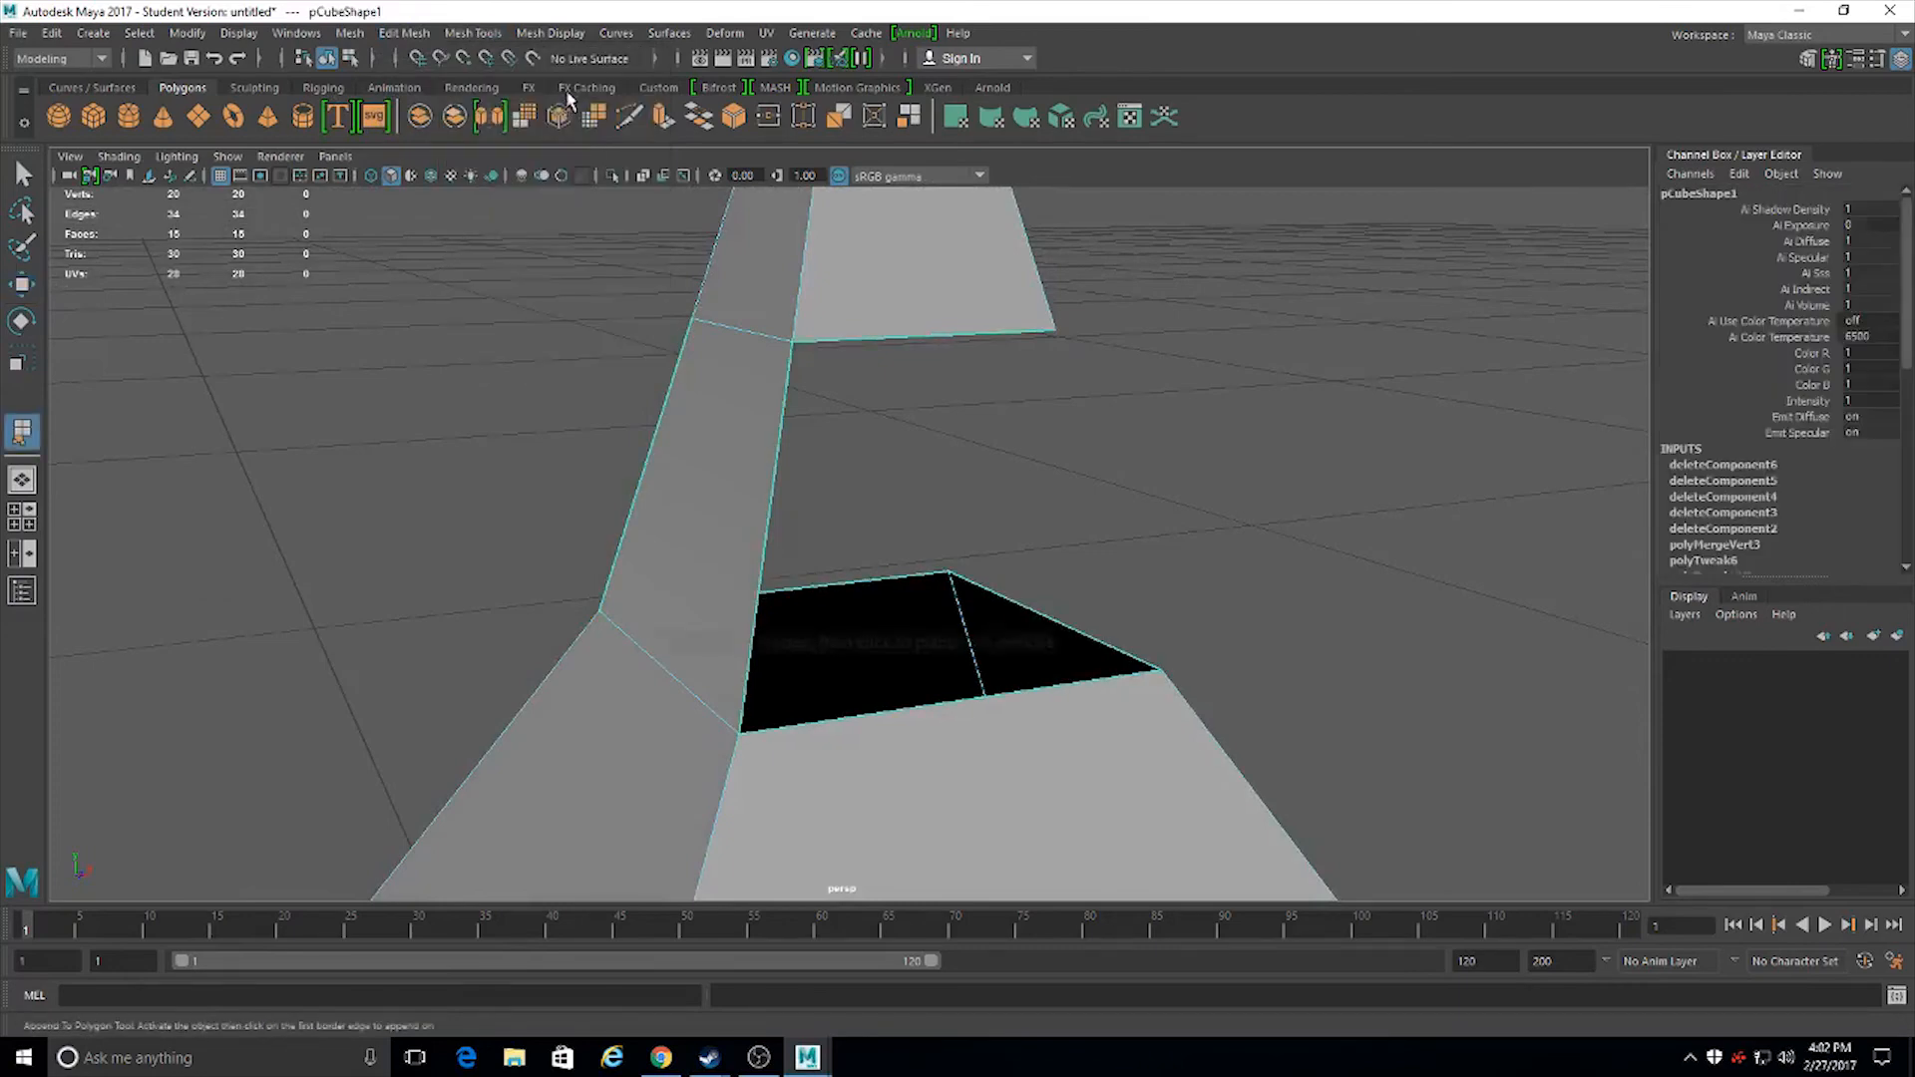
alt+drag(898, 419, 989, 412)
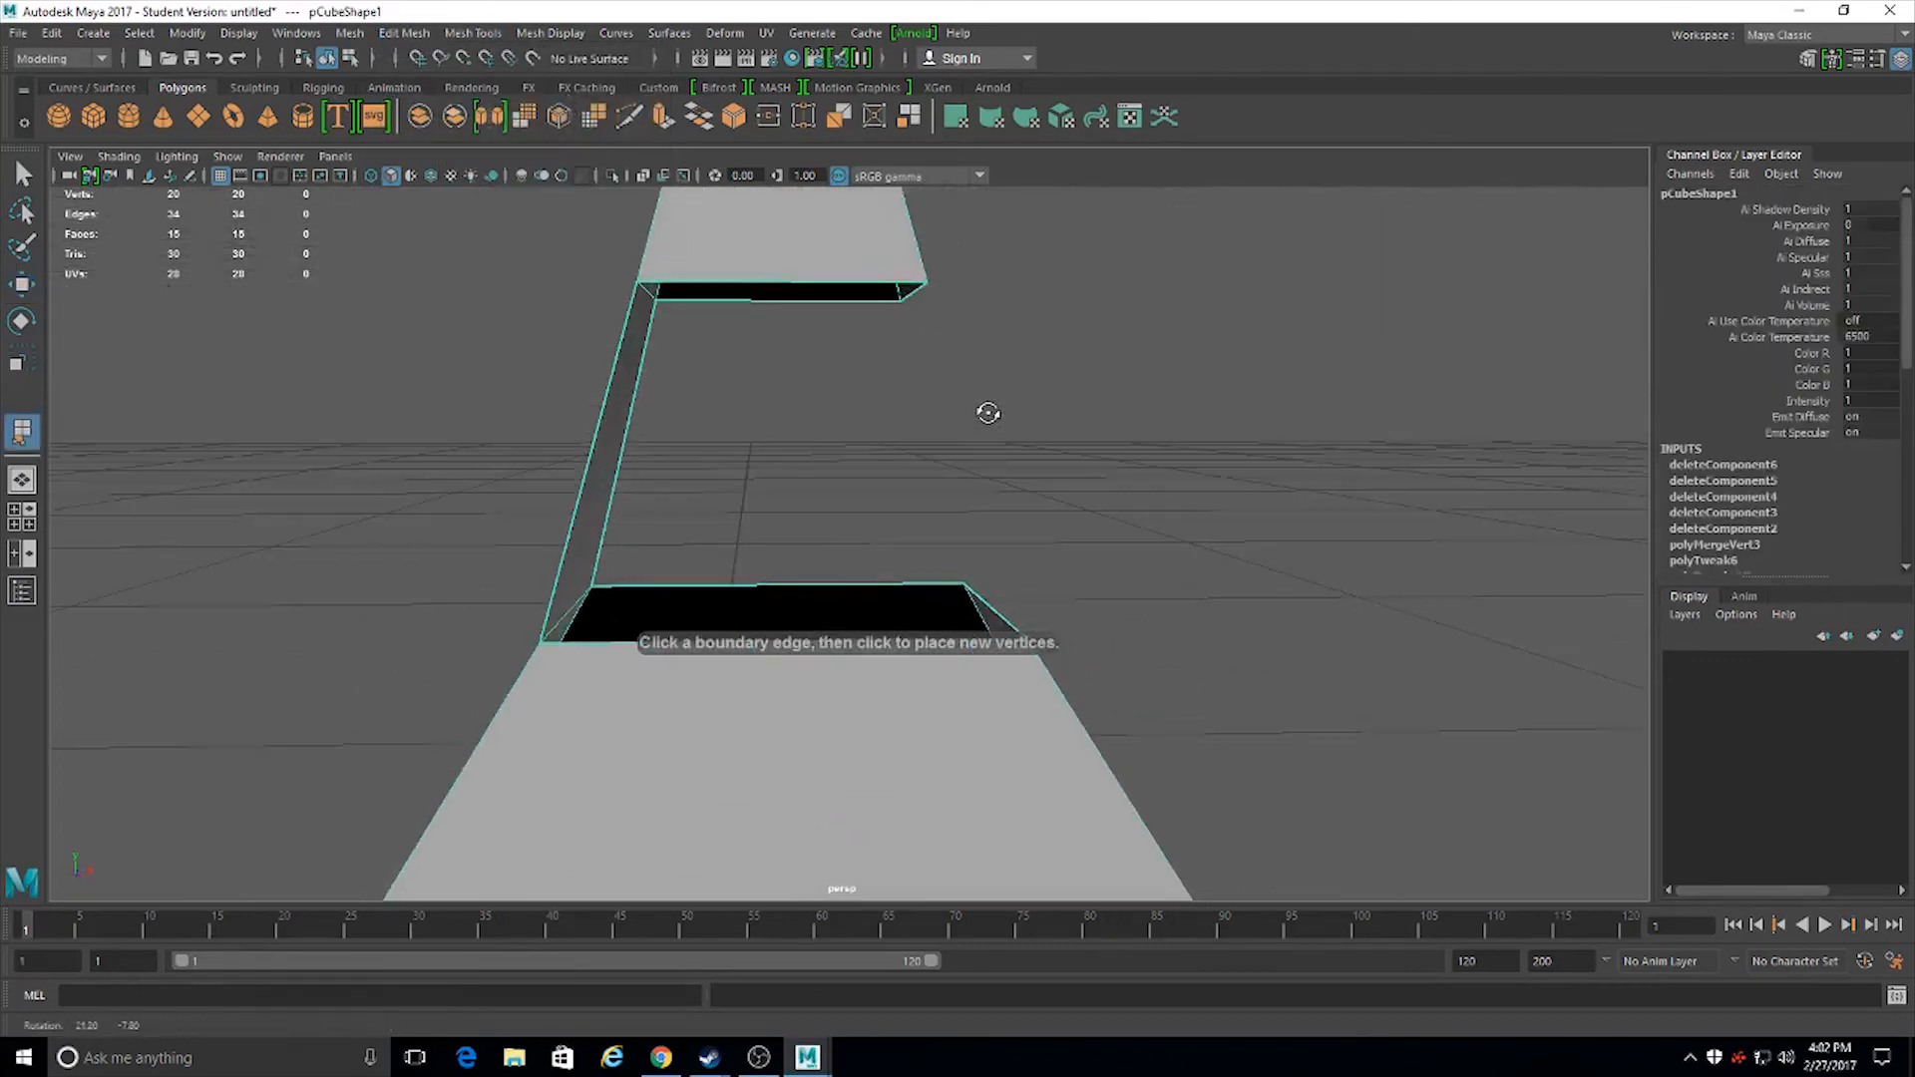
click(818, 279)
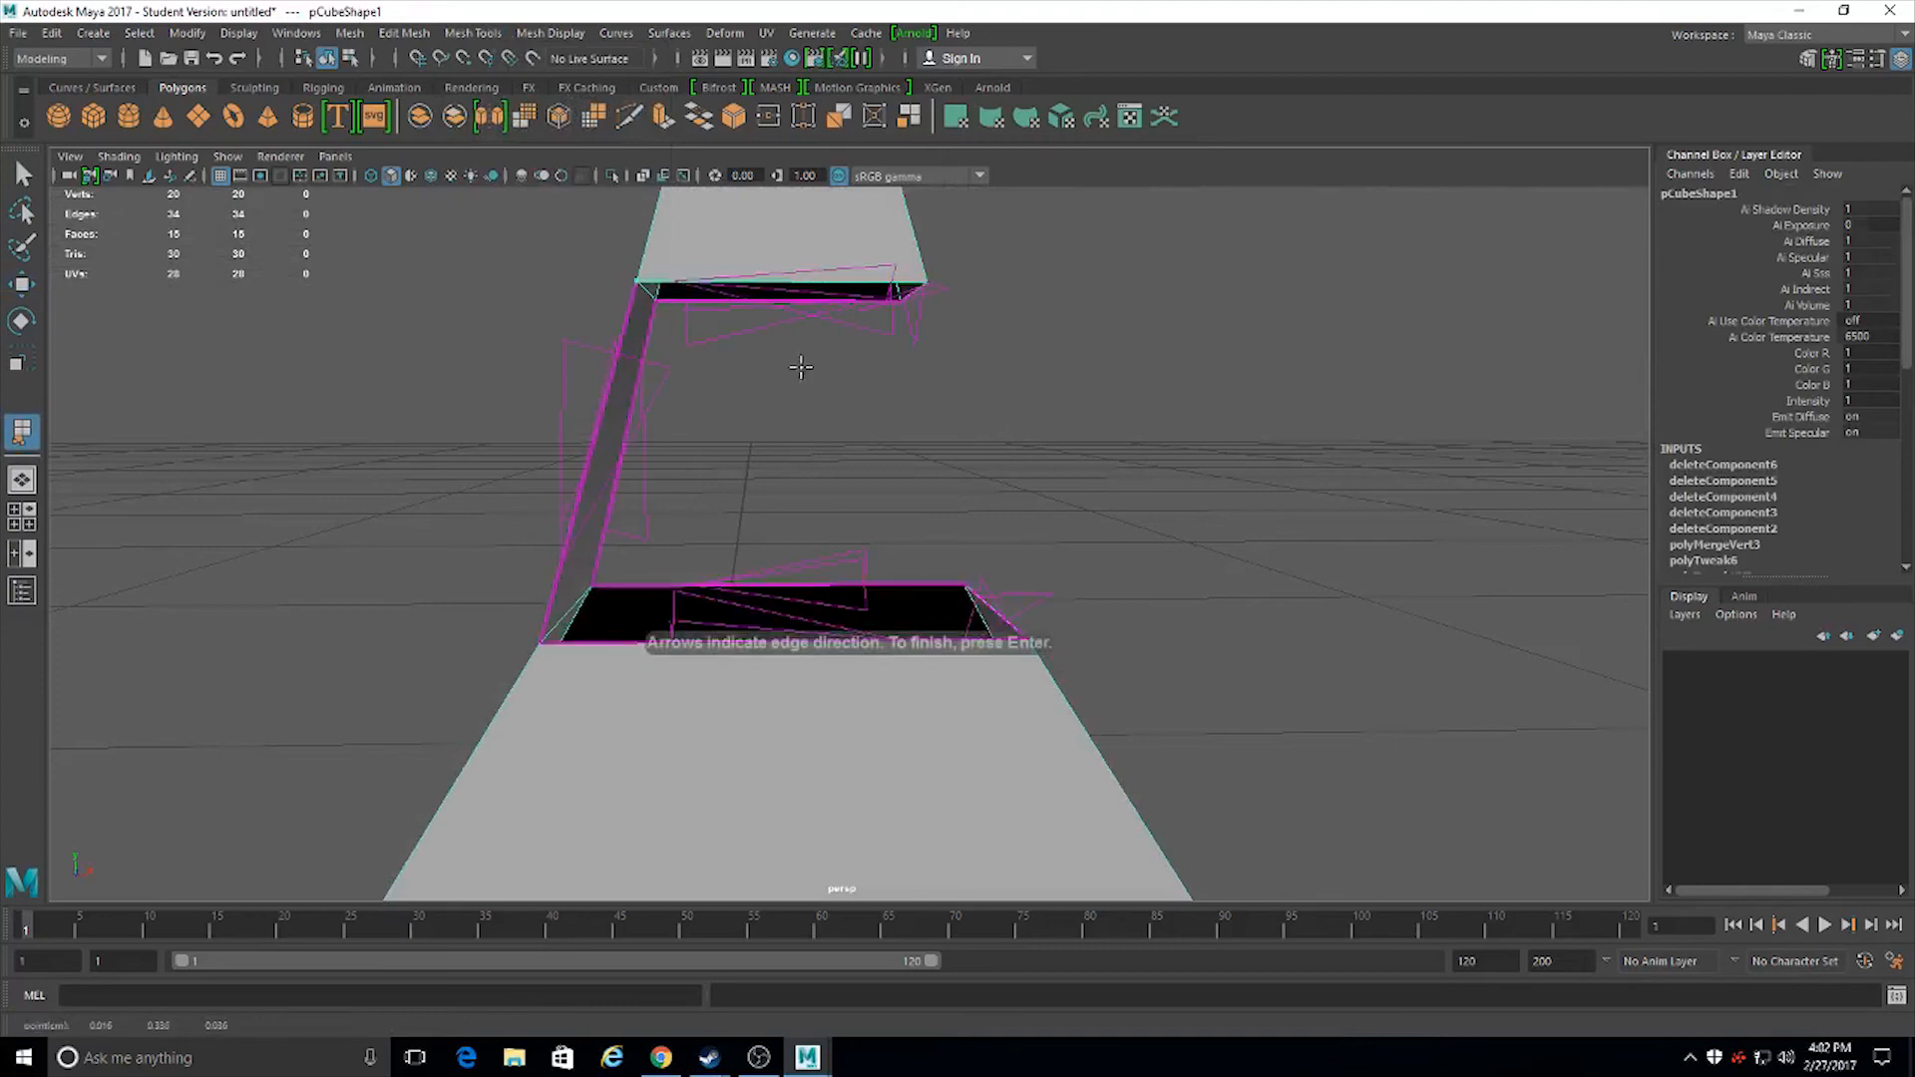
click(716, 650)
alt+drag(718, 663, 496, 516)
alt+drag(518, 455, 628, 472)
alt+drag(858, 549, 490, 485)
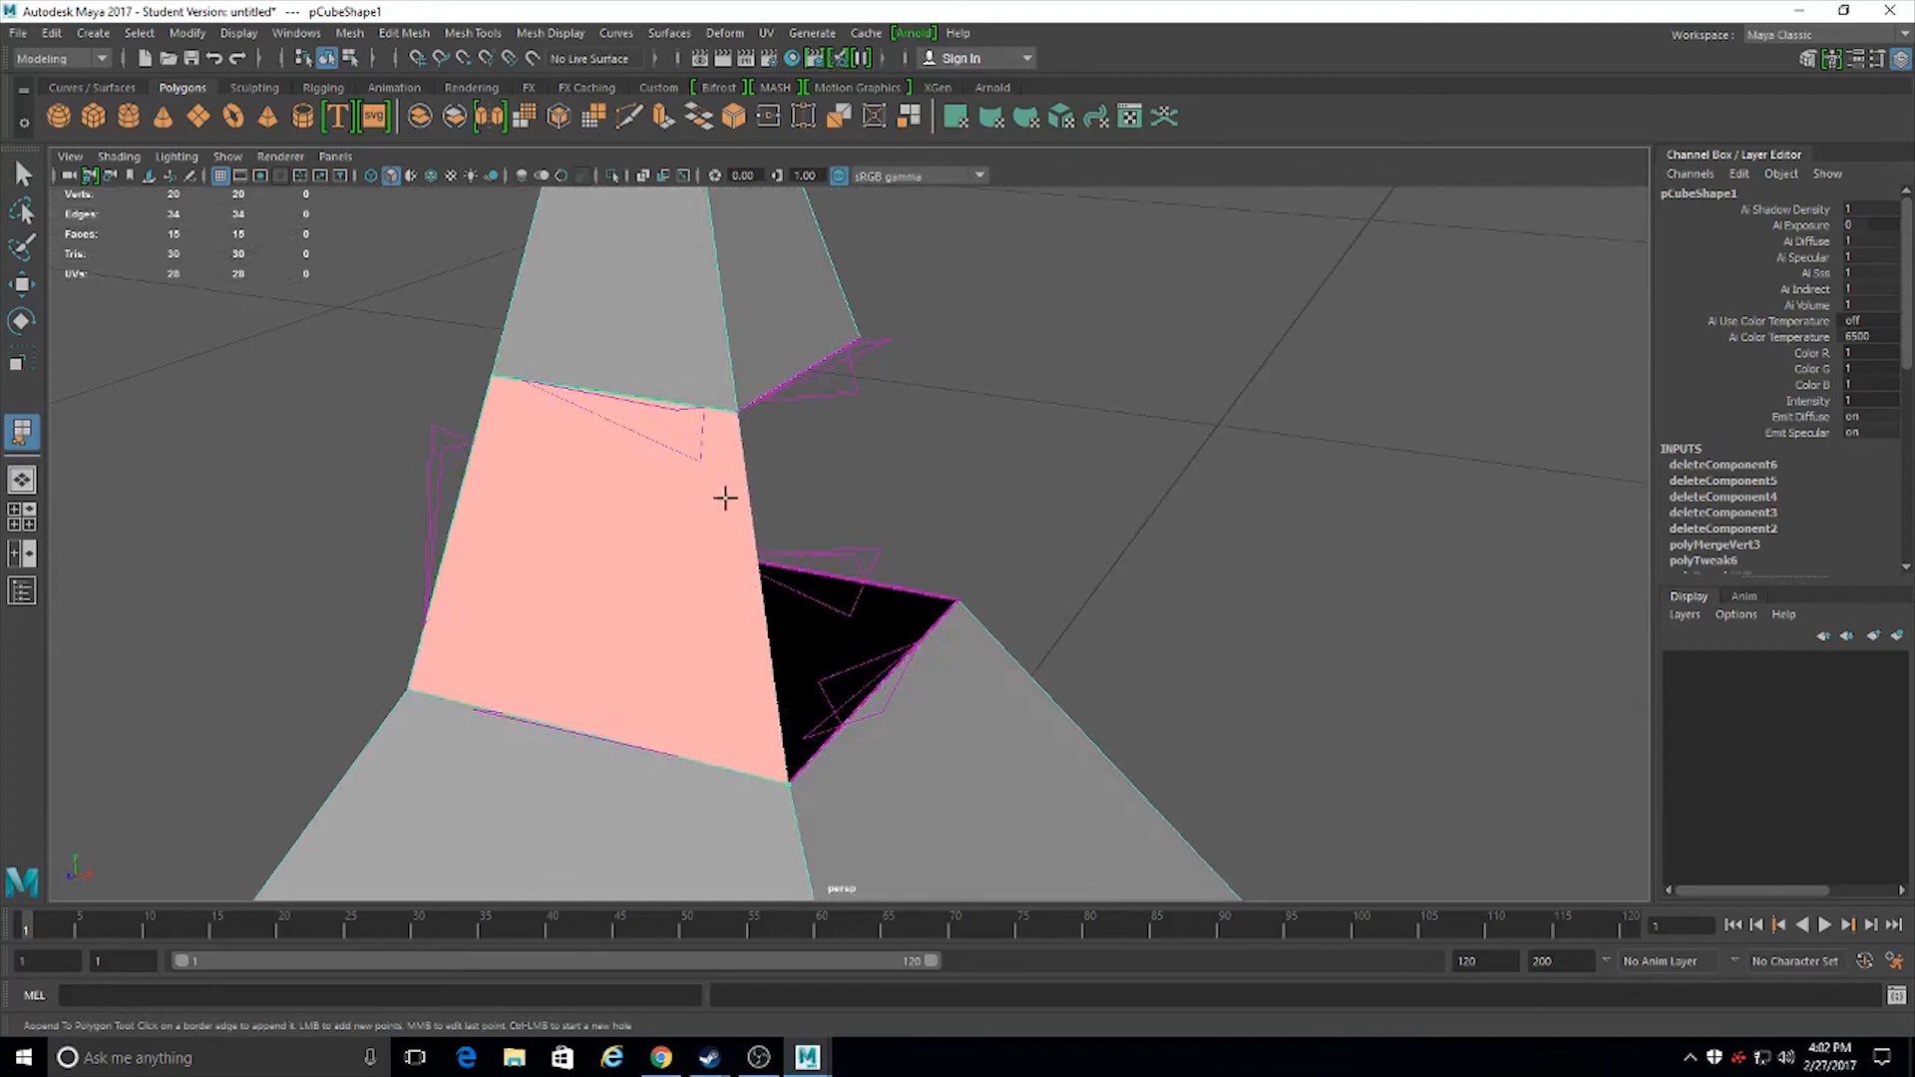
key(Return)
key(w)
Append a second polygon across the neck's next open side, joining its upper border edge to its lower one
alt+drag(598, 439, 957, 527)
alt+drag(999, 447, 847, 505)
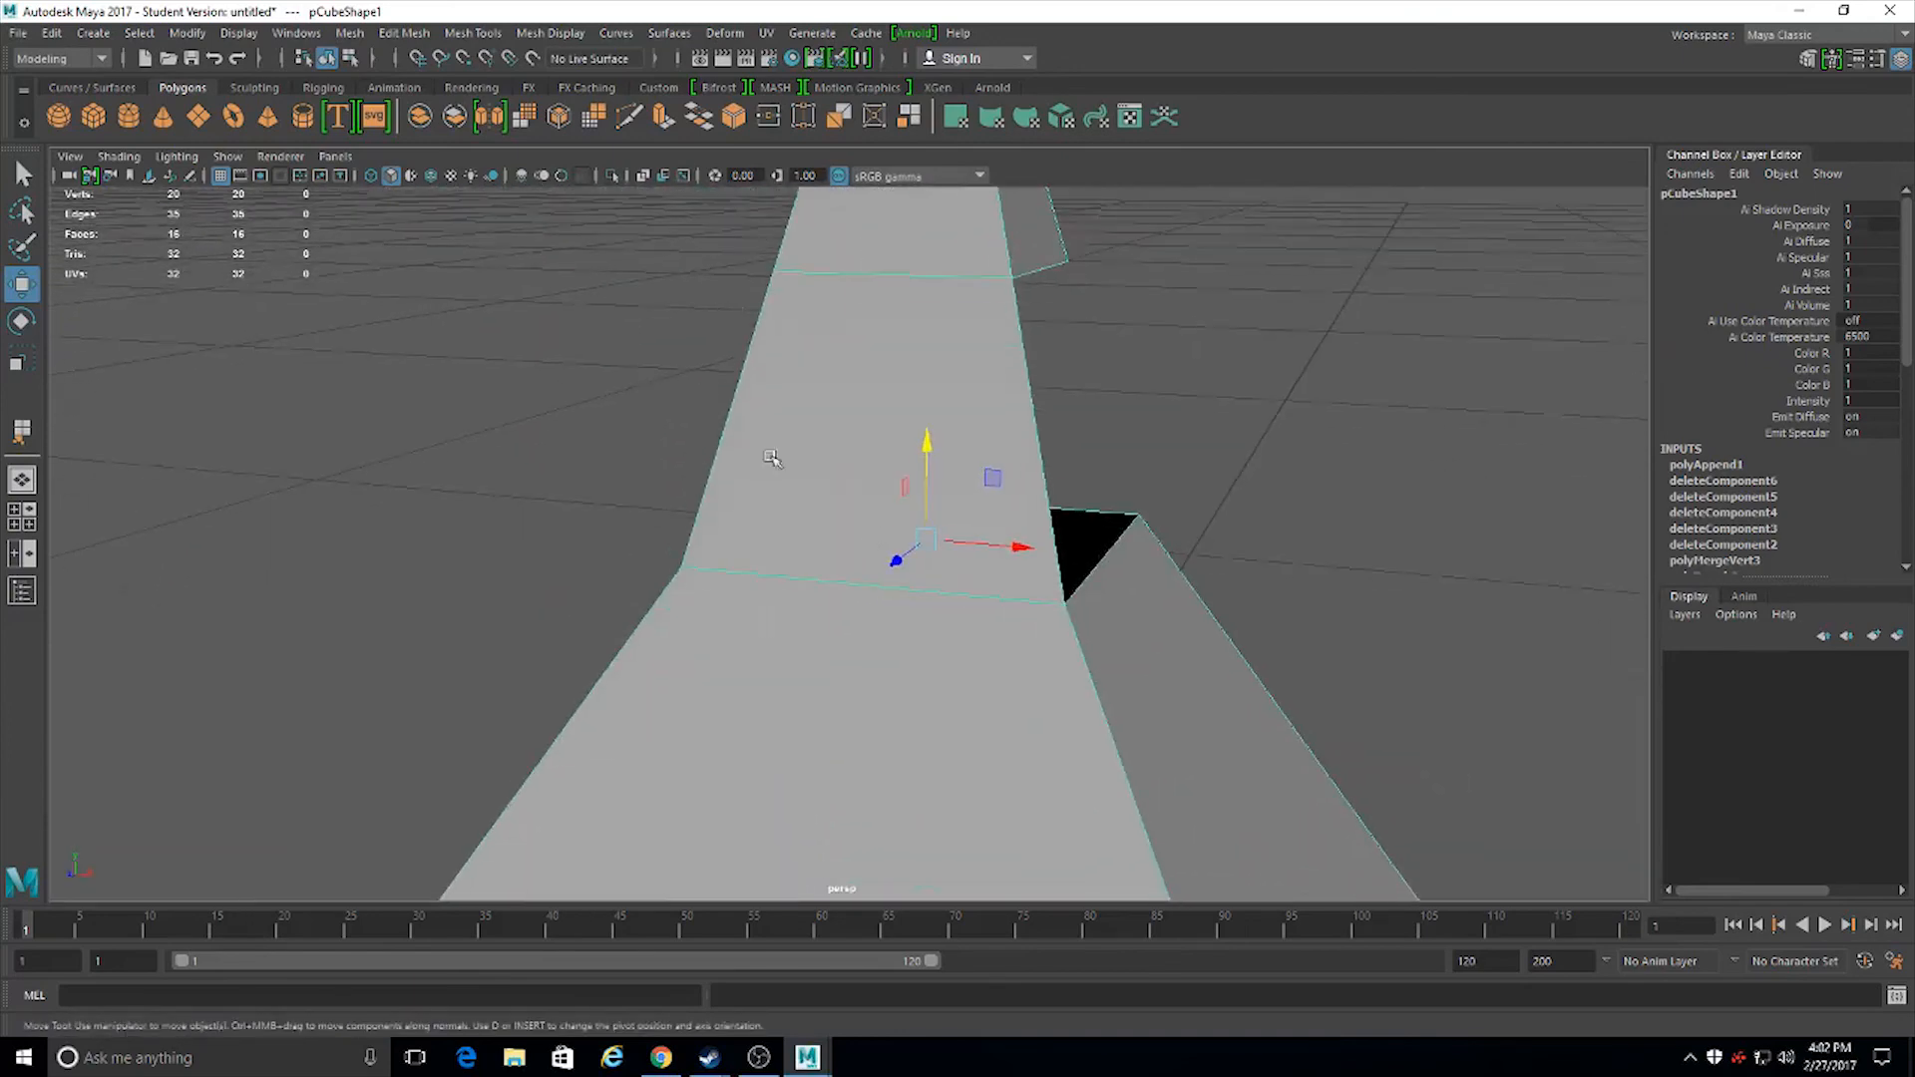
alt+drag(960, 391, 57, 417)
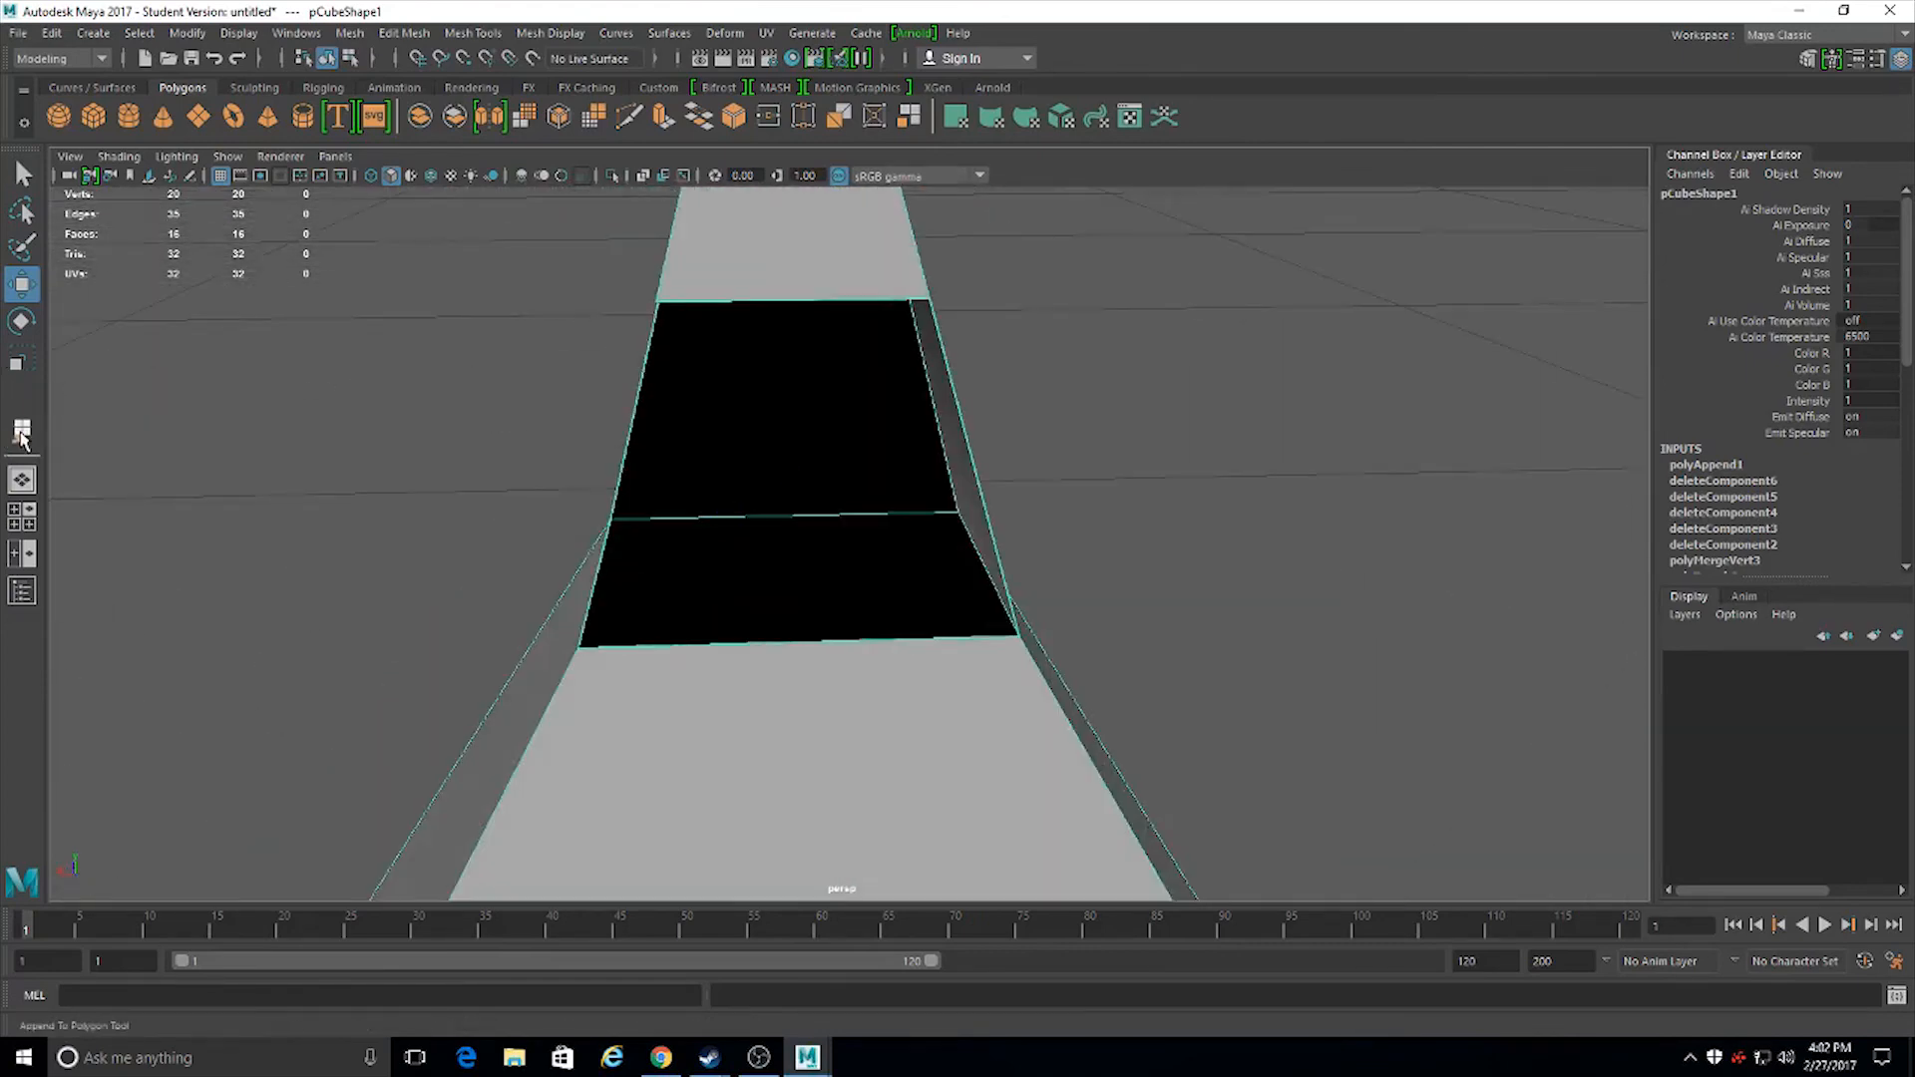
click(22, 433)
click(816, 298)
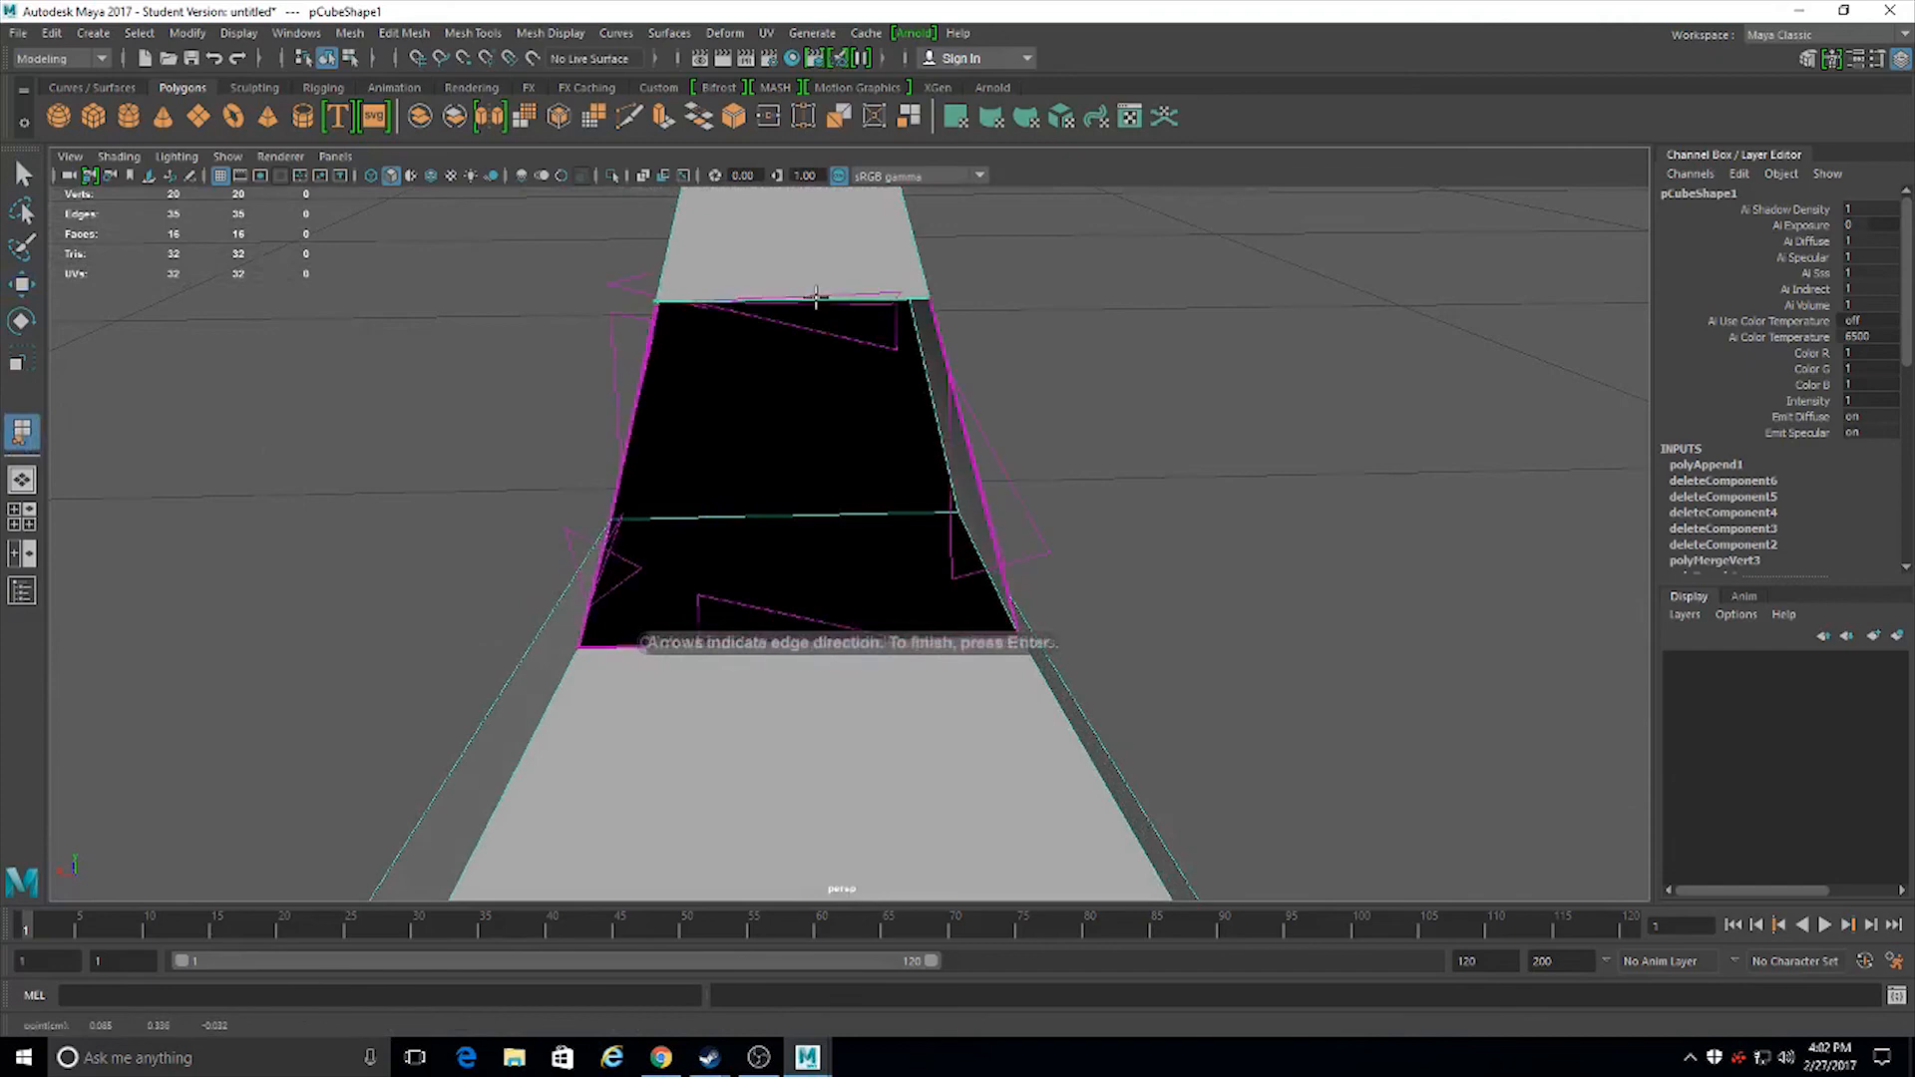
click(746, 637)
key(Return)
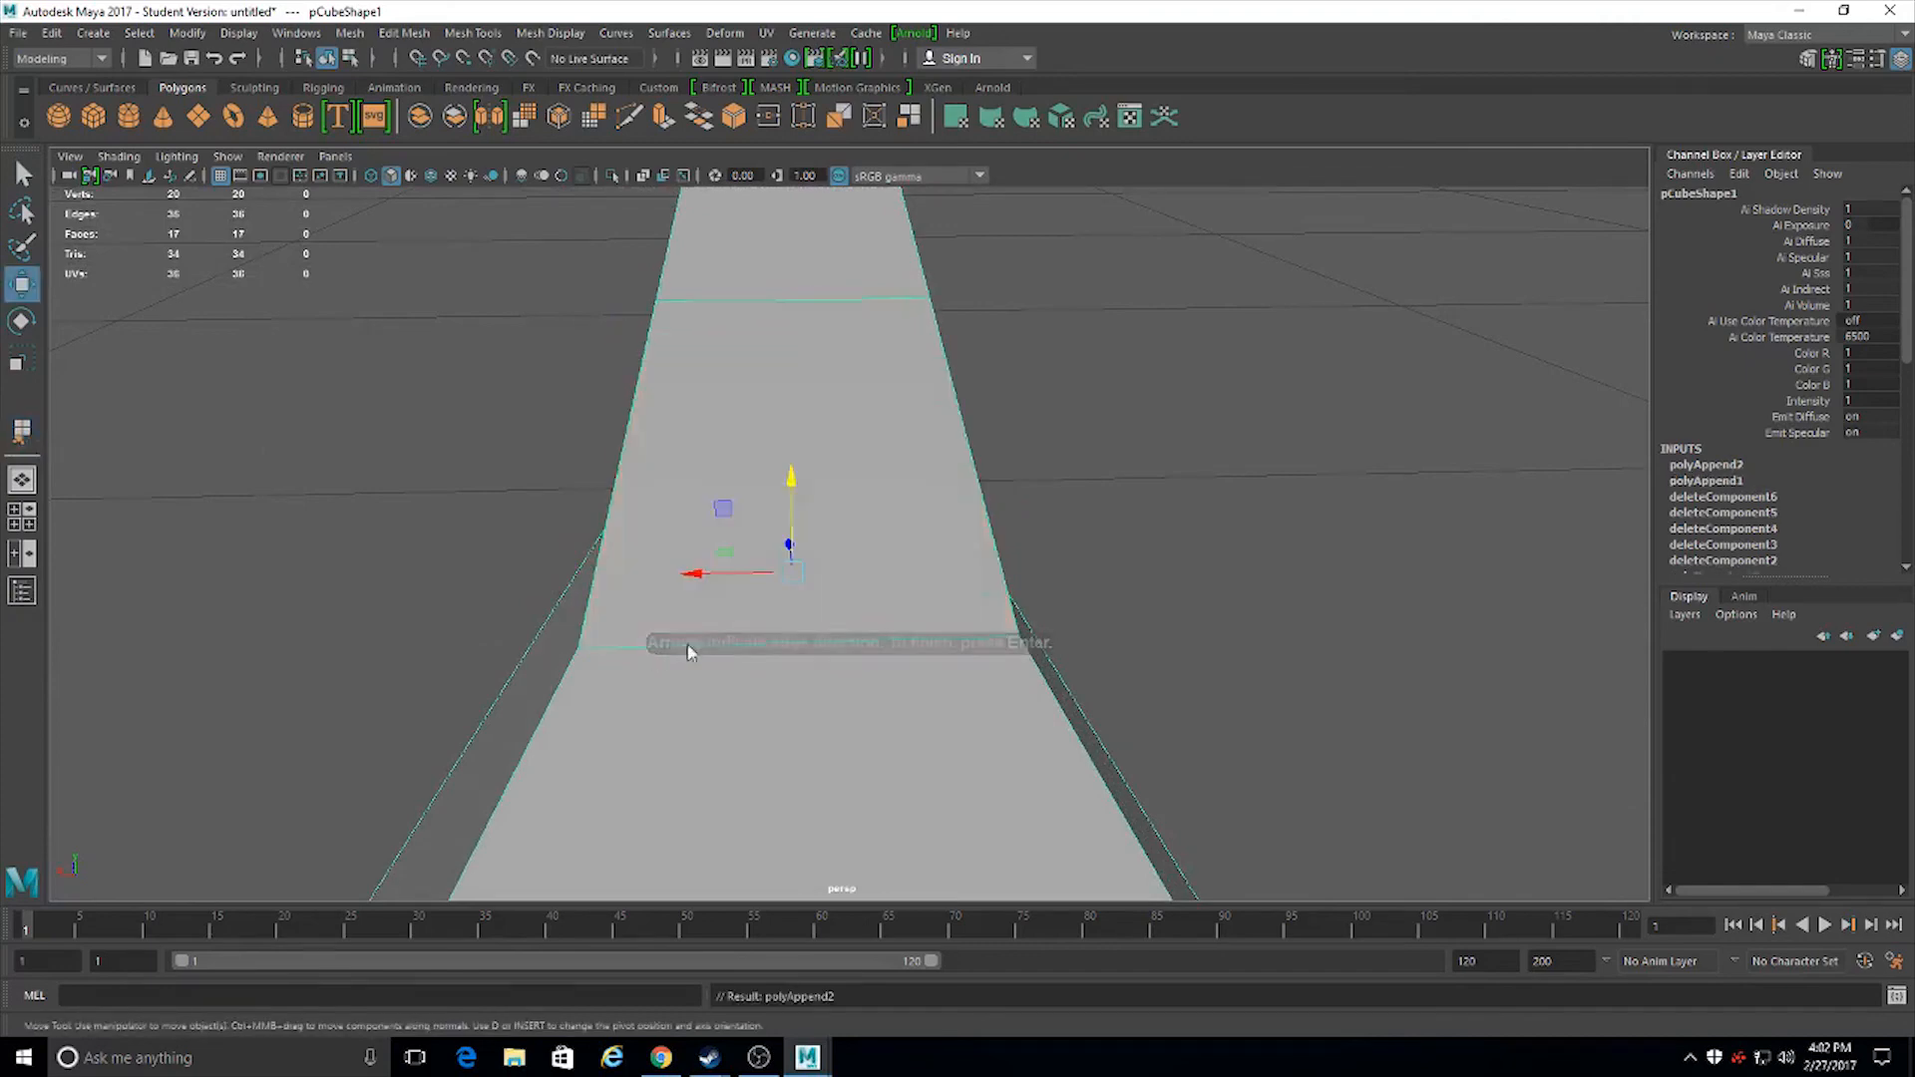
Close the neck's last open side by appending a polygon between its upper and lower border edges
alt+drag(497, 645, 773, 631)
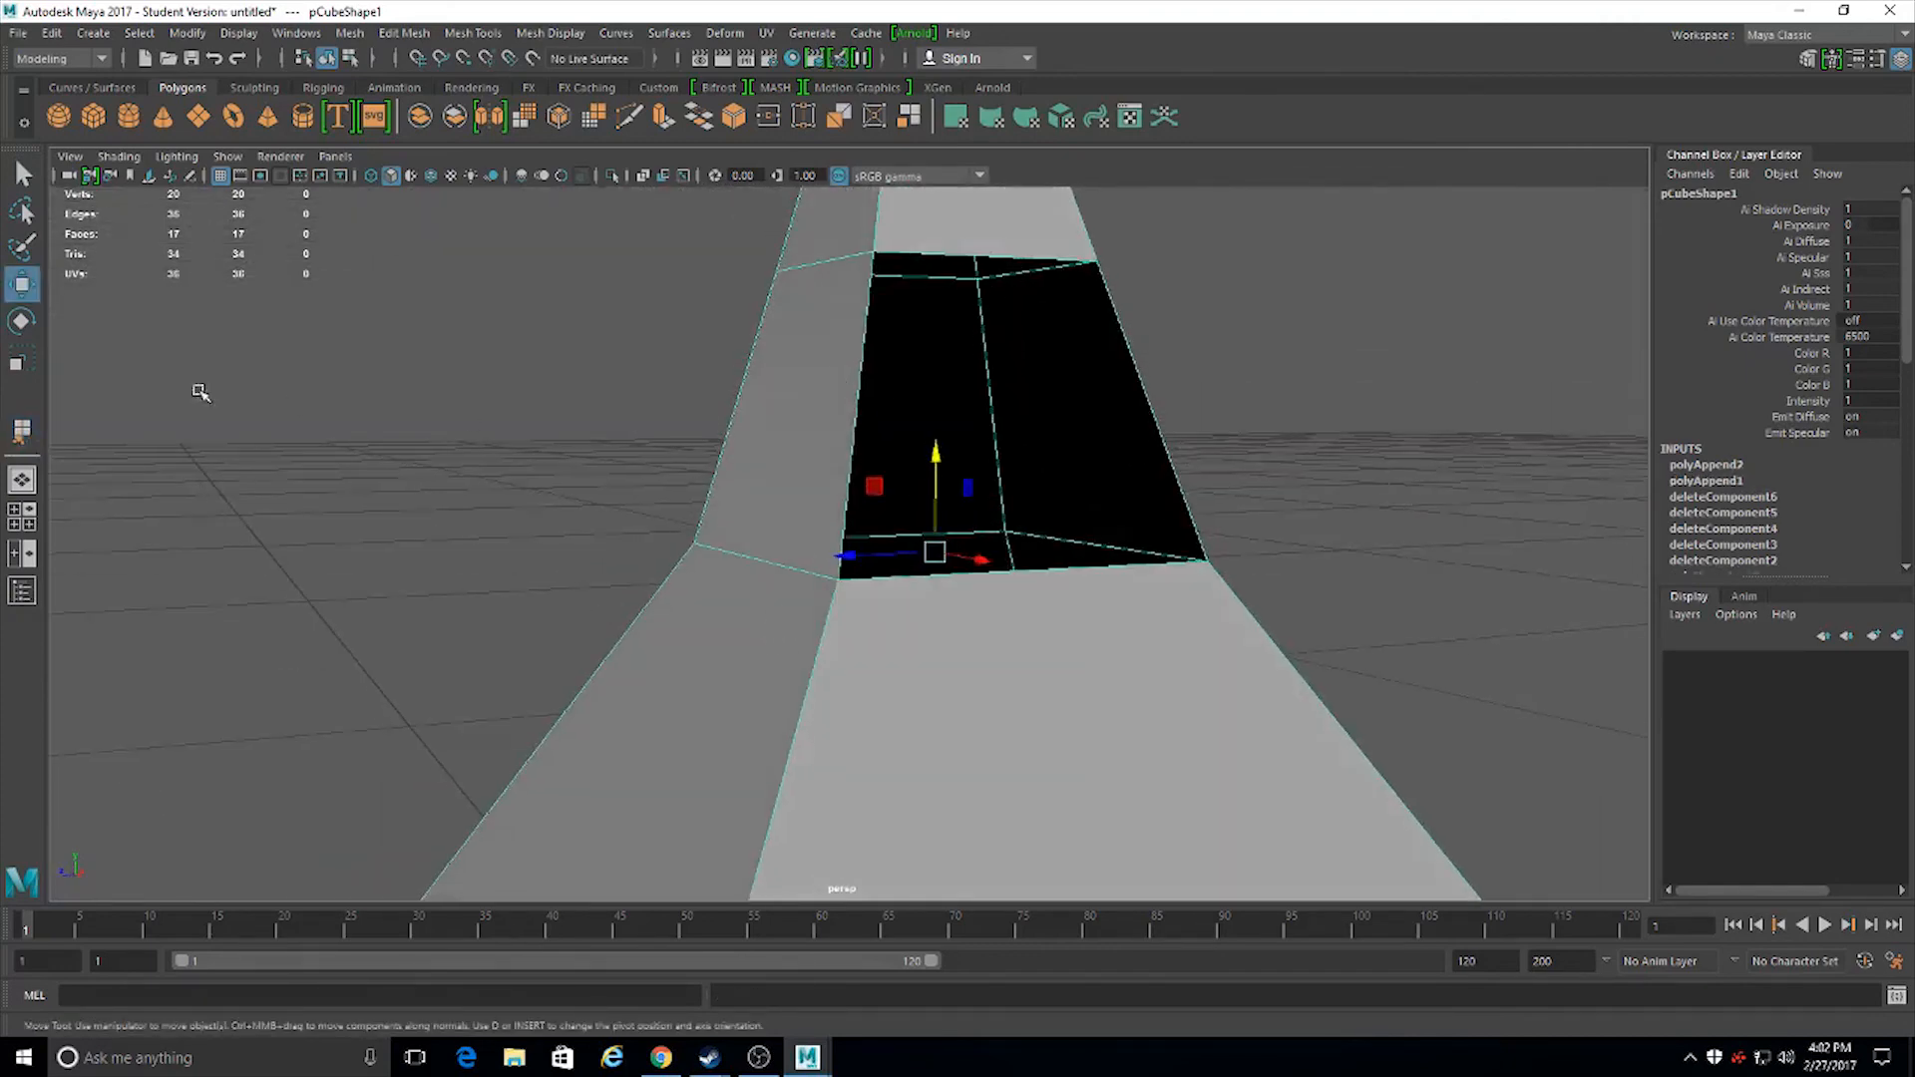
click(21, 432)
click(1009, 257)
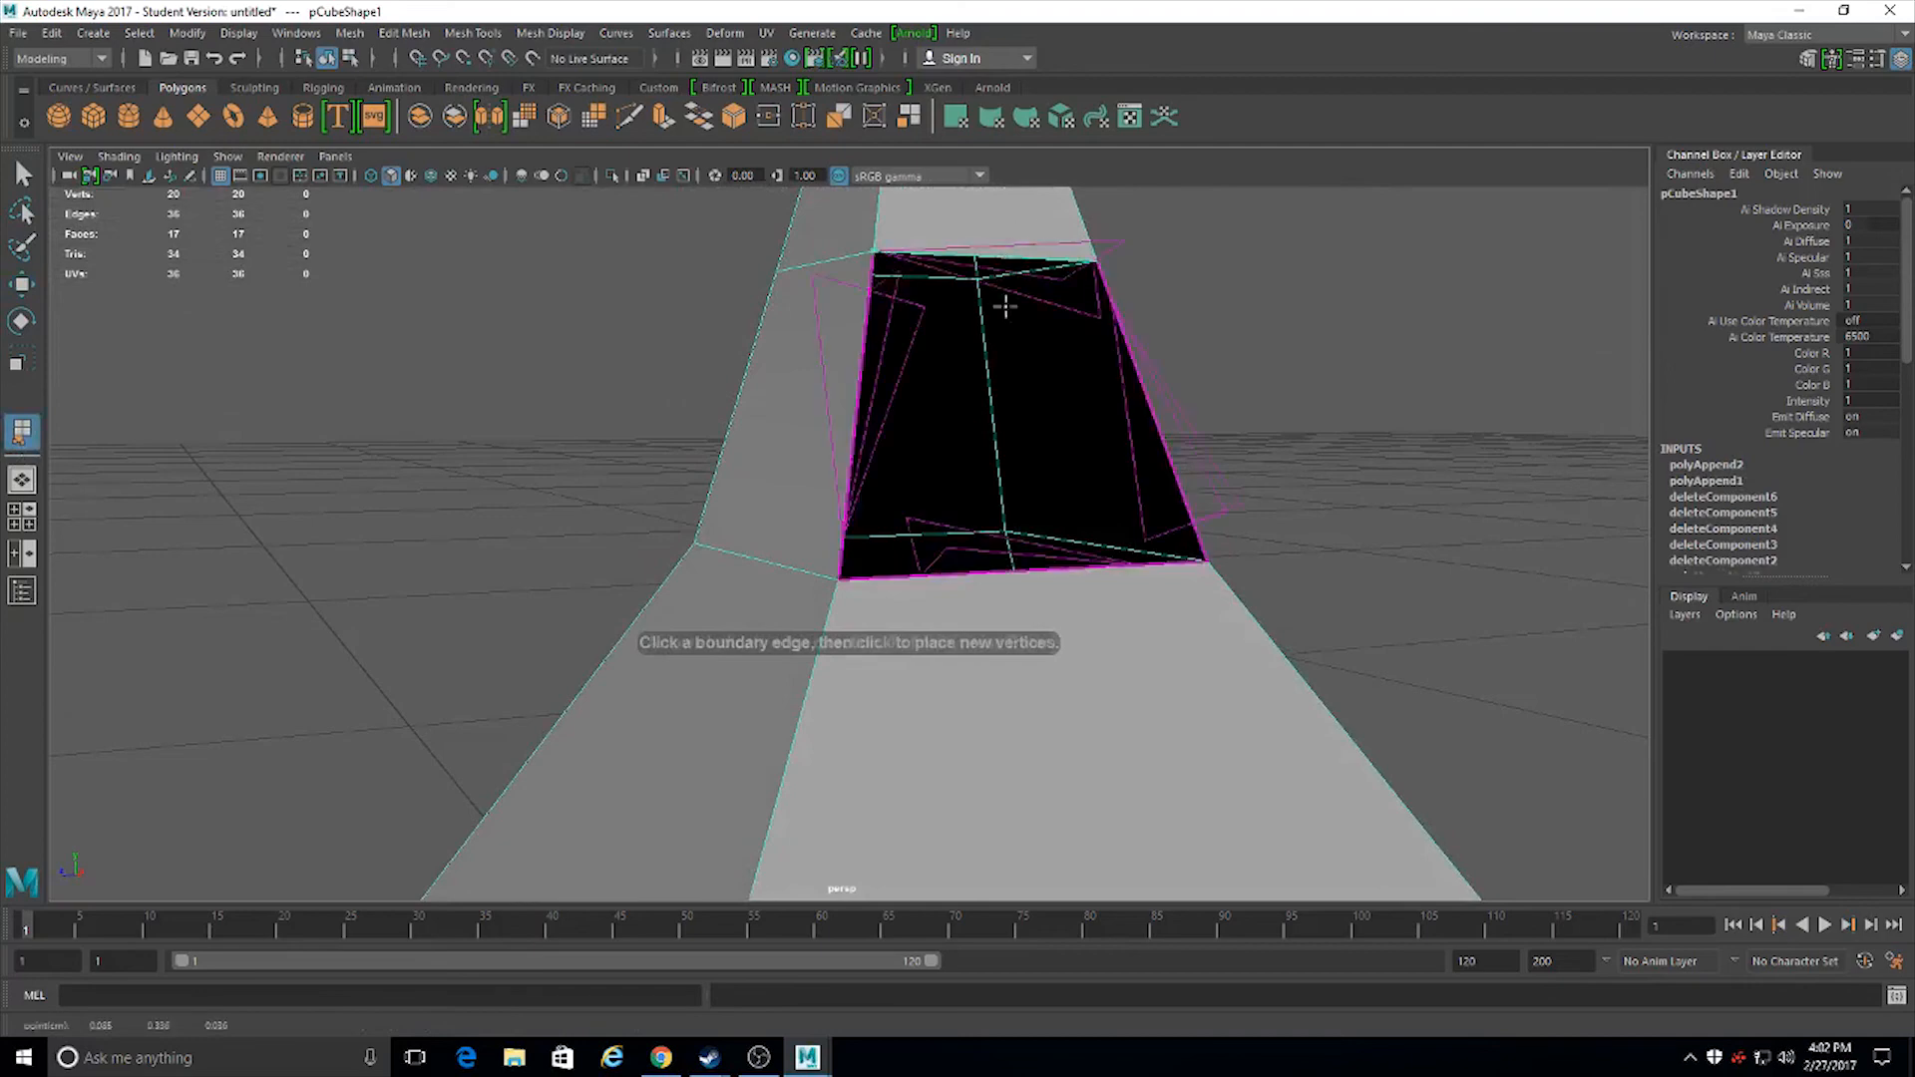
click(1028, 571)
key(Return)
Examine the closed neck and the whole pyramid-shaped mesh from several sides and distances
alt+drag(984, 578, 1017, 618)
alt+drag(909, 585, 1087, 696)
alt+drag(795, 582, 958, 495)
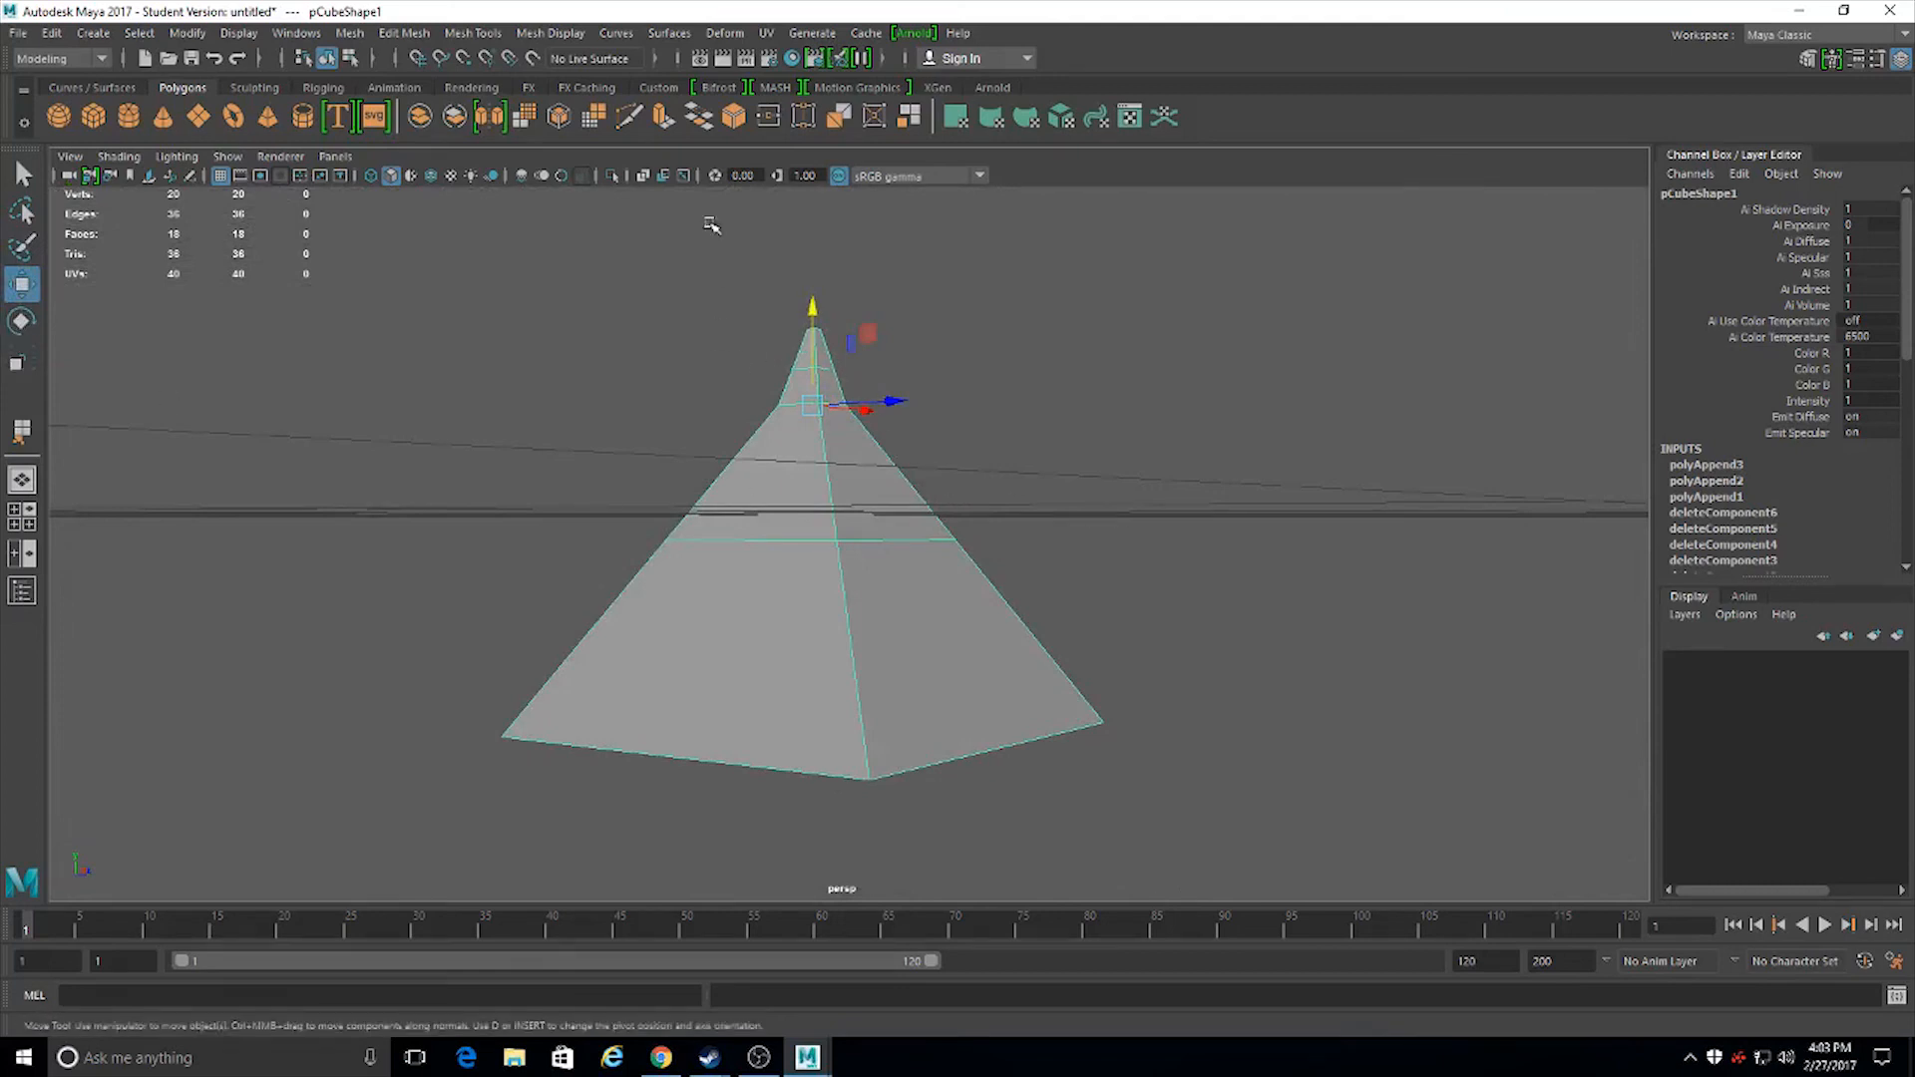
key(space)
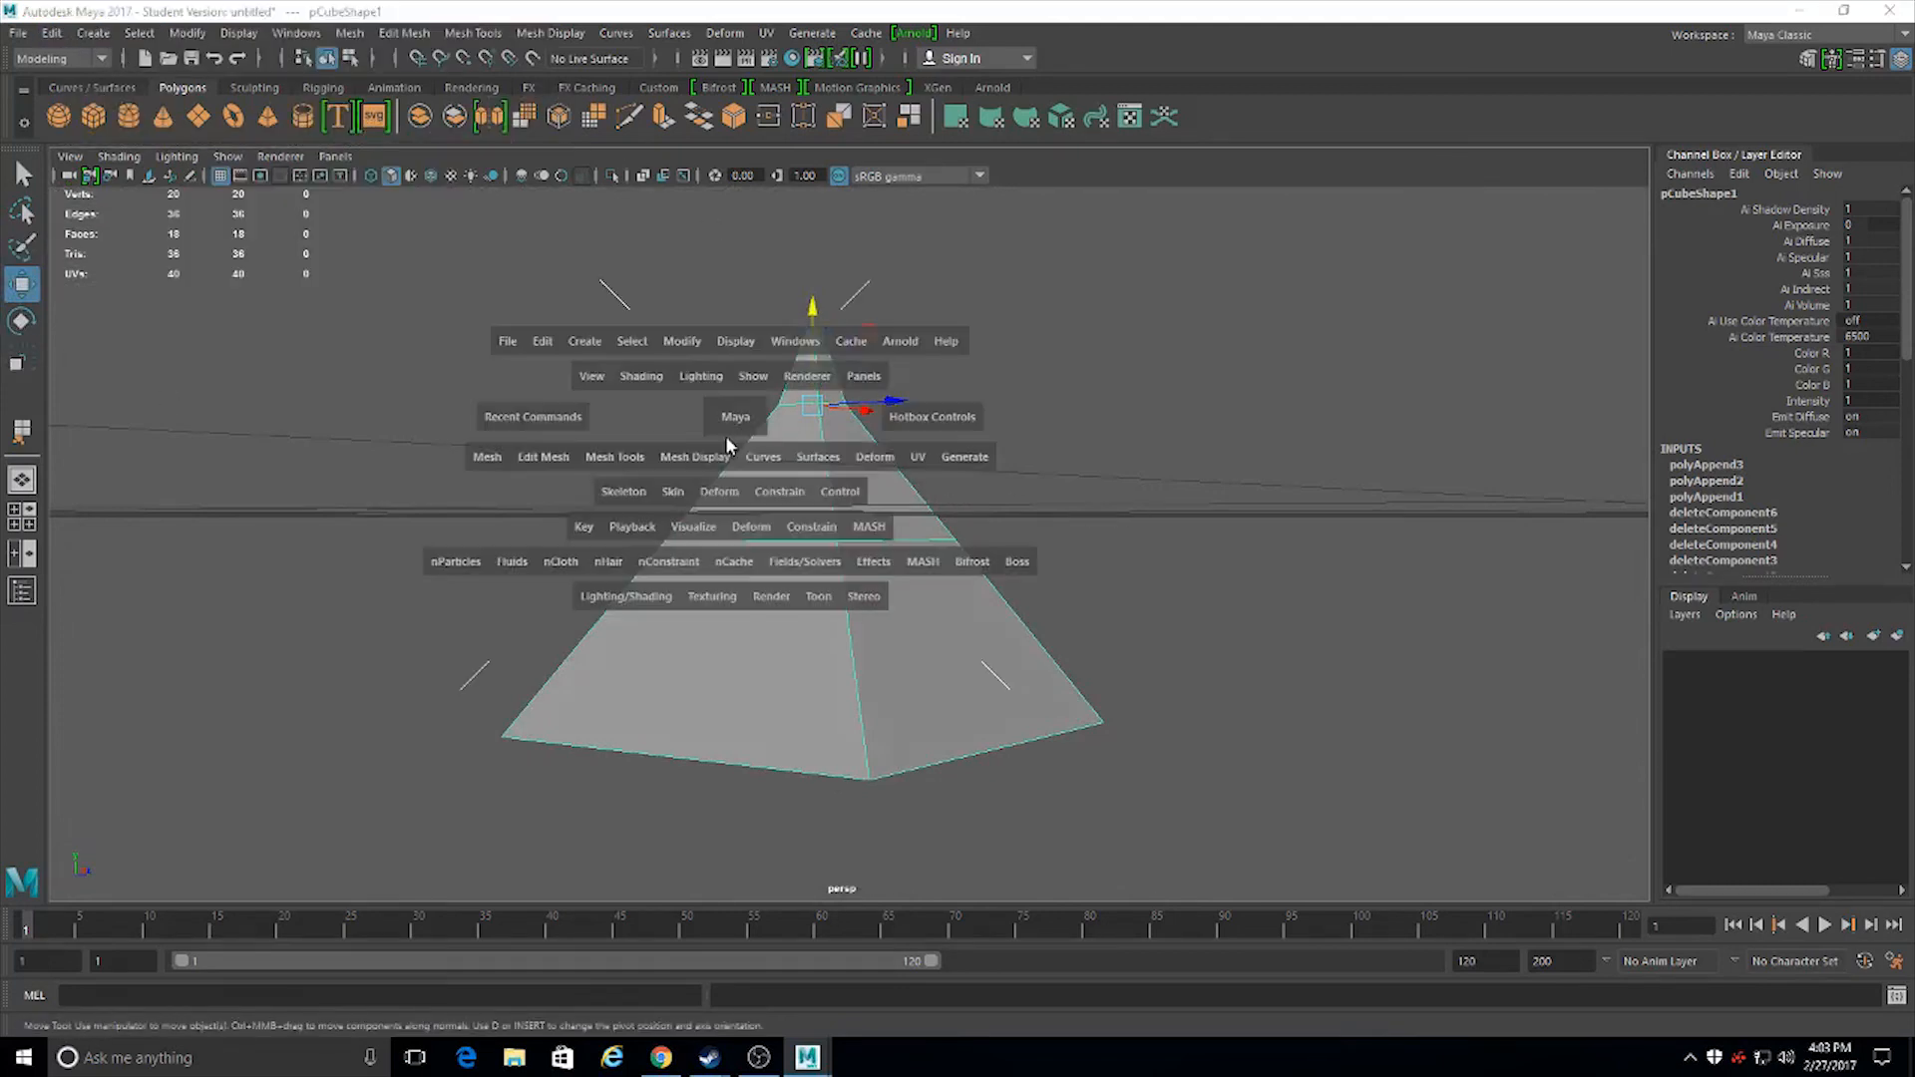
alt+drag(715, 475, 855, 526)
alt+right_drag(855, 526, 735, 530)
scroll(877, 632, down, 2)
scroll(876, 630, up, 3)
scroll(875, 630, down, 4)
scroll(874, 619, up, 3)
scroll(874, 618, down, 3)
scroll(860, 635, up, 4)
alt+right_drag(851, 637, 767, 689)
alt+drag(767, 688, 1026, 672)
alt+right_drag(1027, 671, 1000, 727)
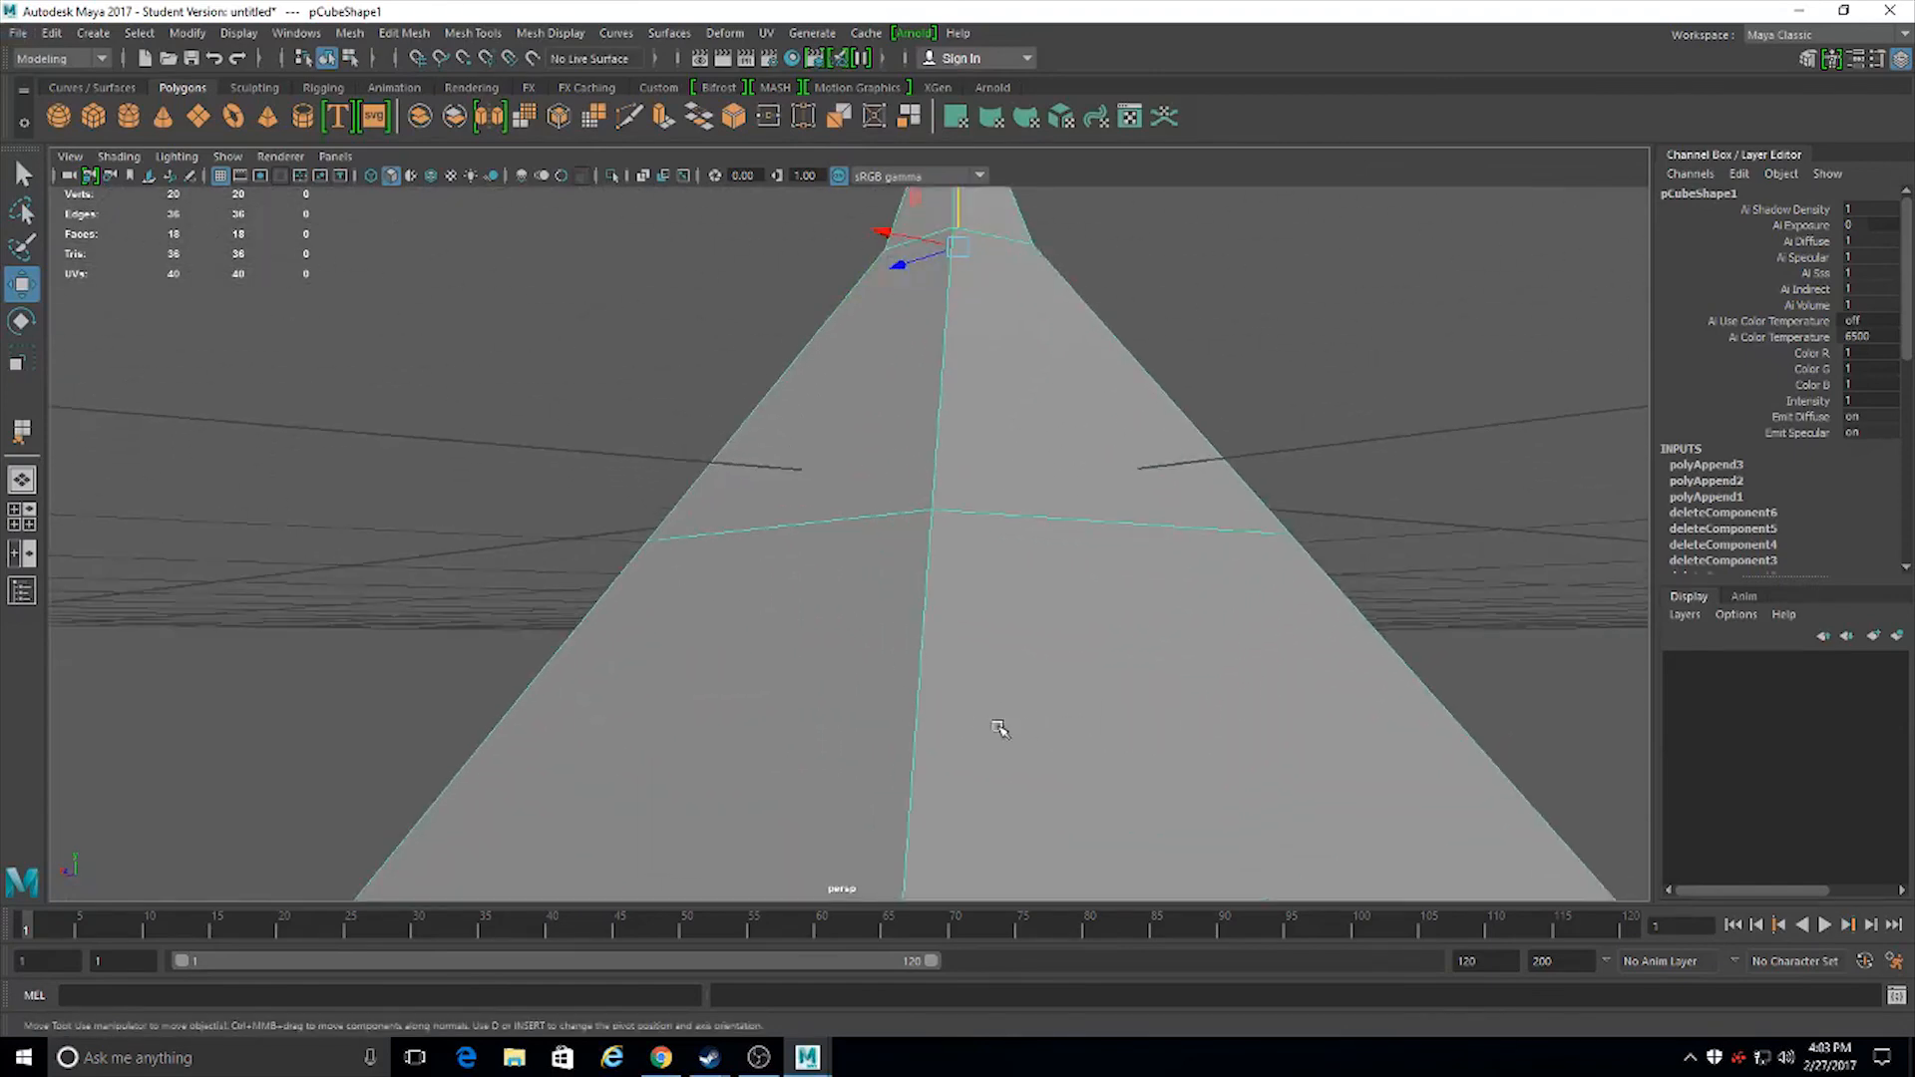
alt+drag(946, 709, 918, 595)
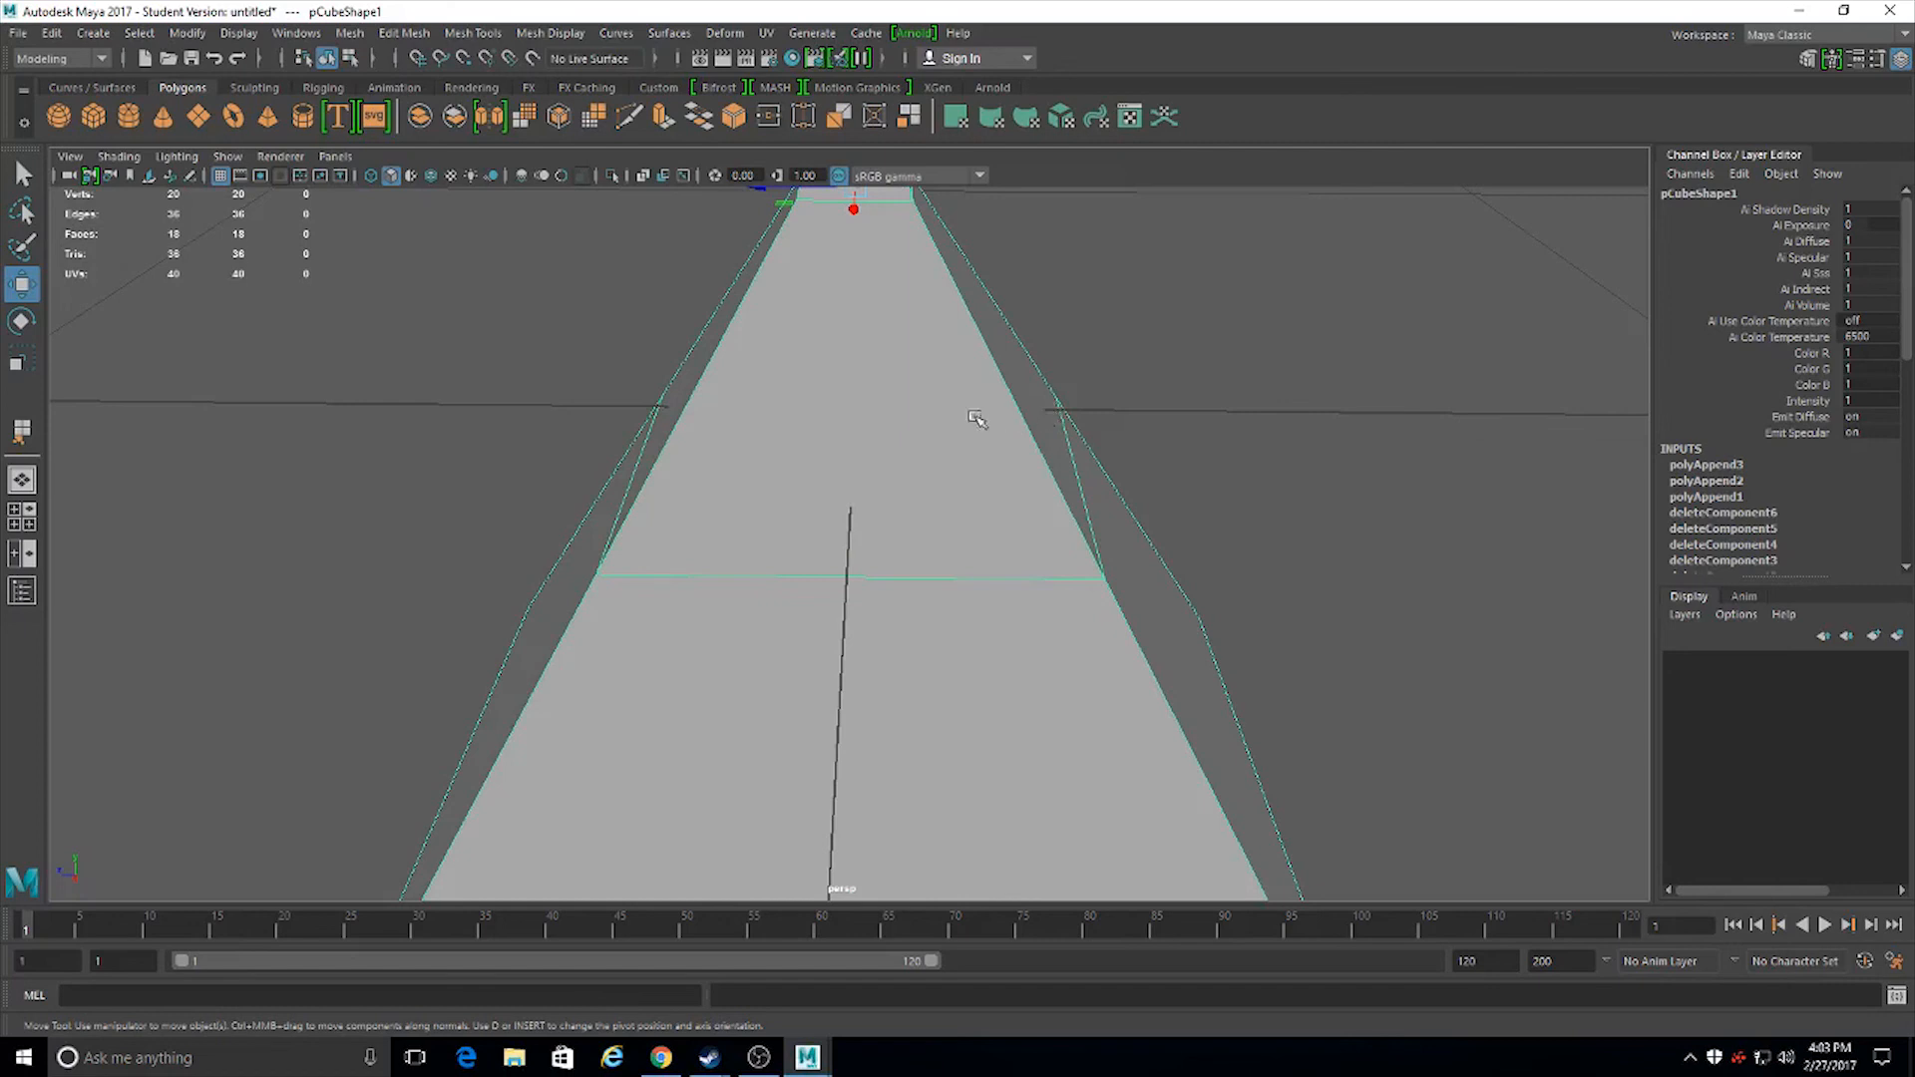
Review the available mesh tools and look over the pyramid-shaped mesh from above
click(424, 38)
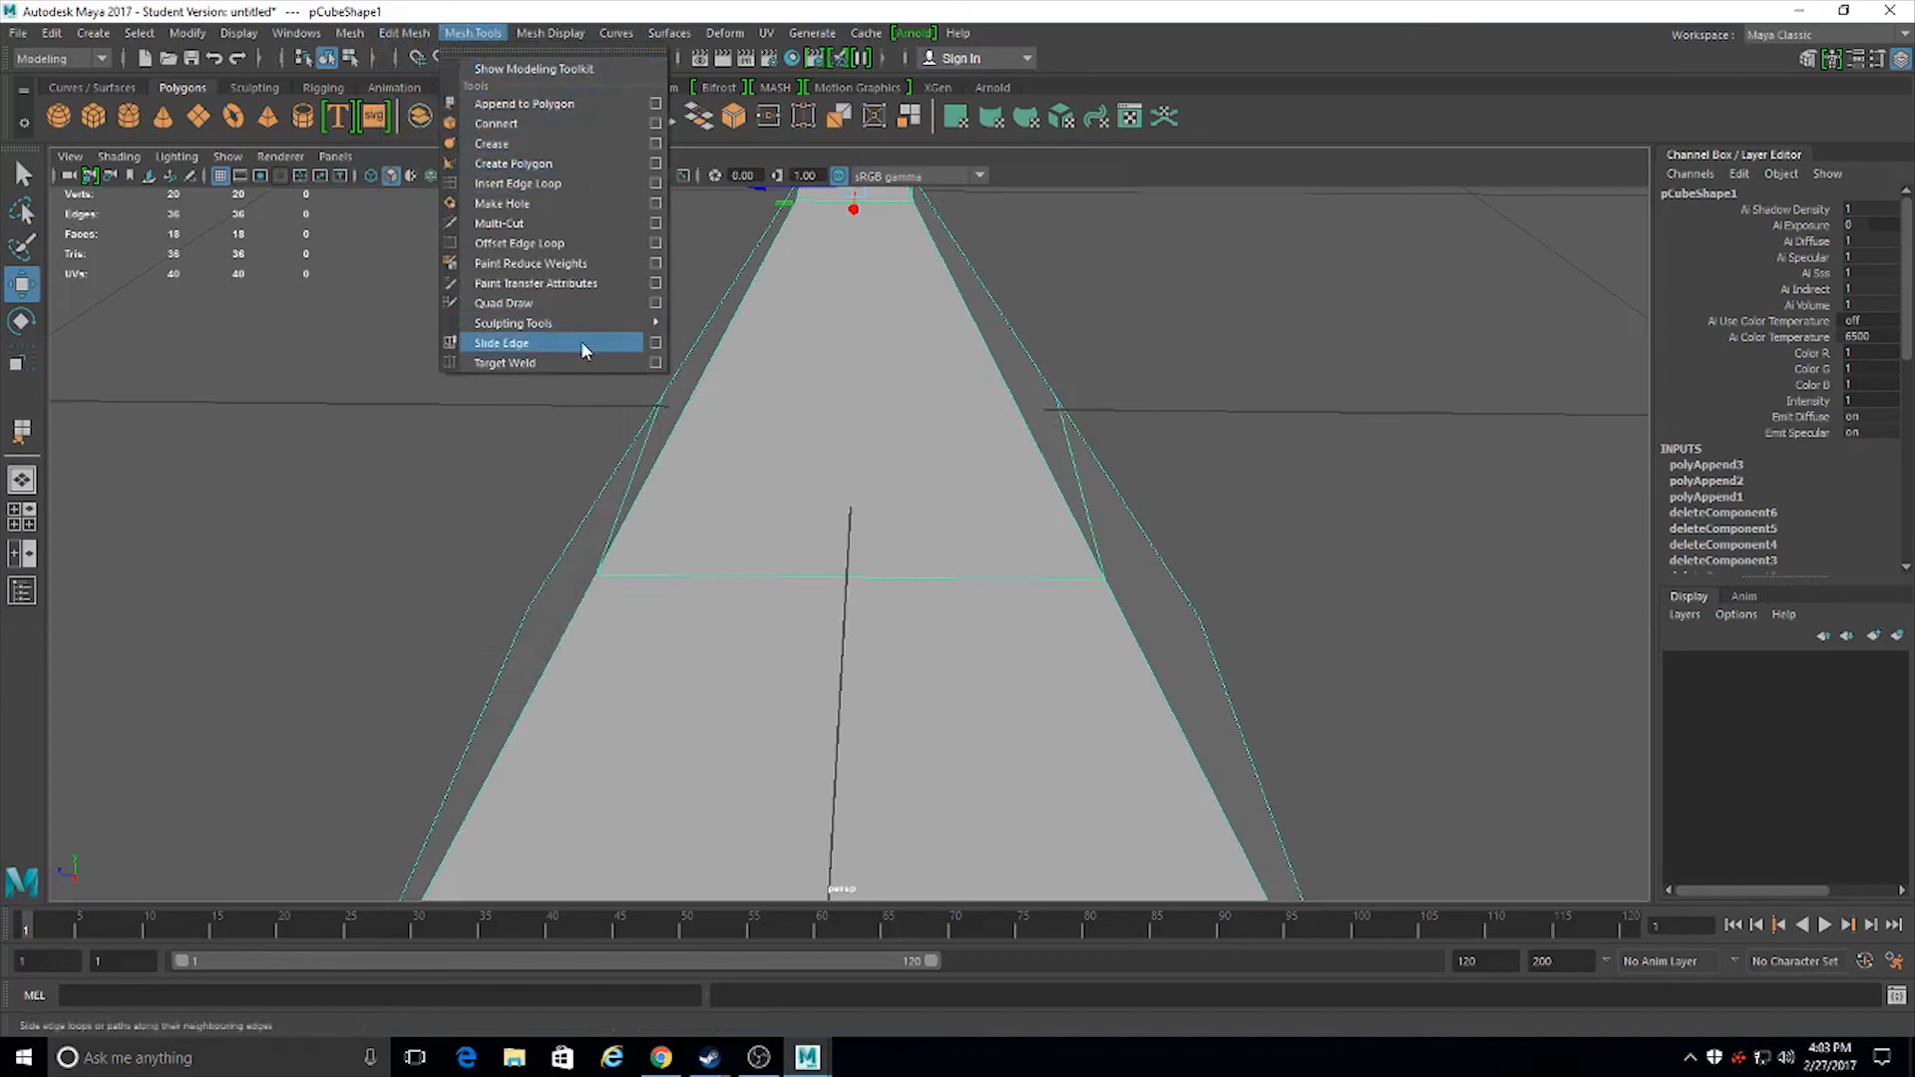
mouse_move(406, 32)
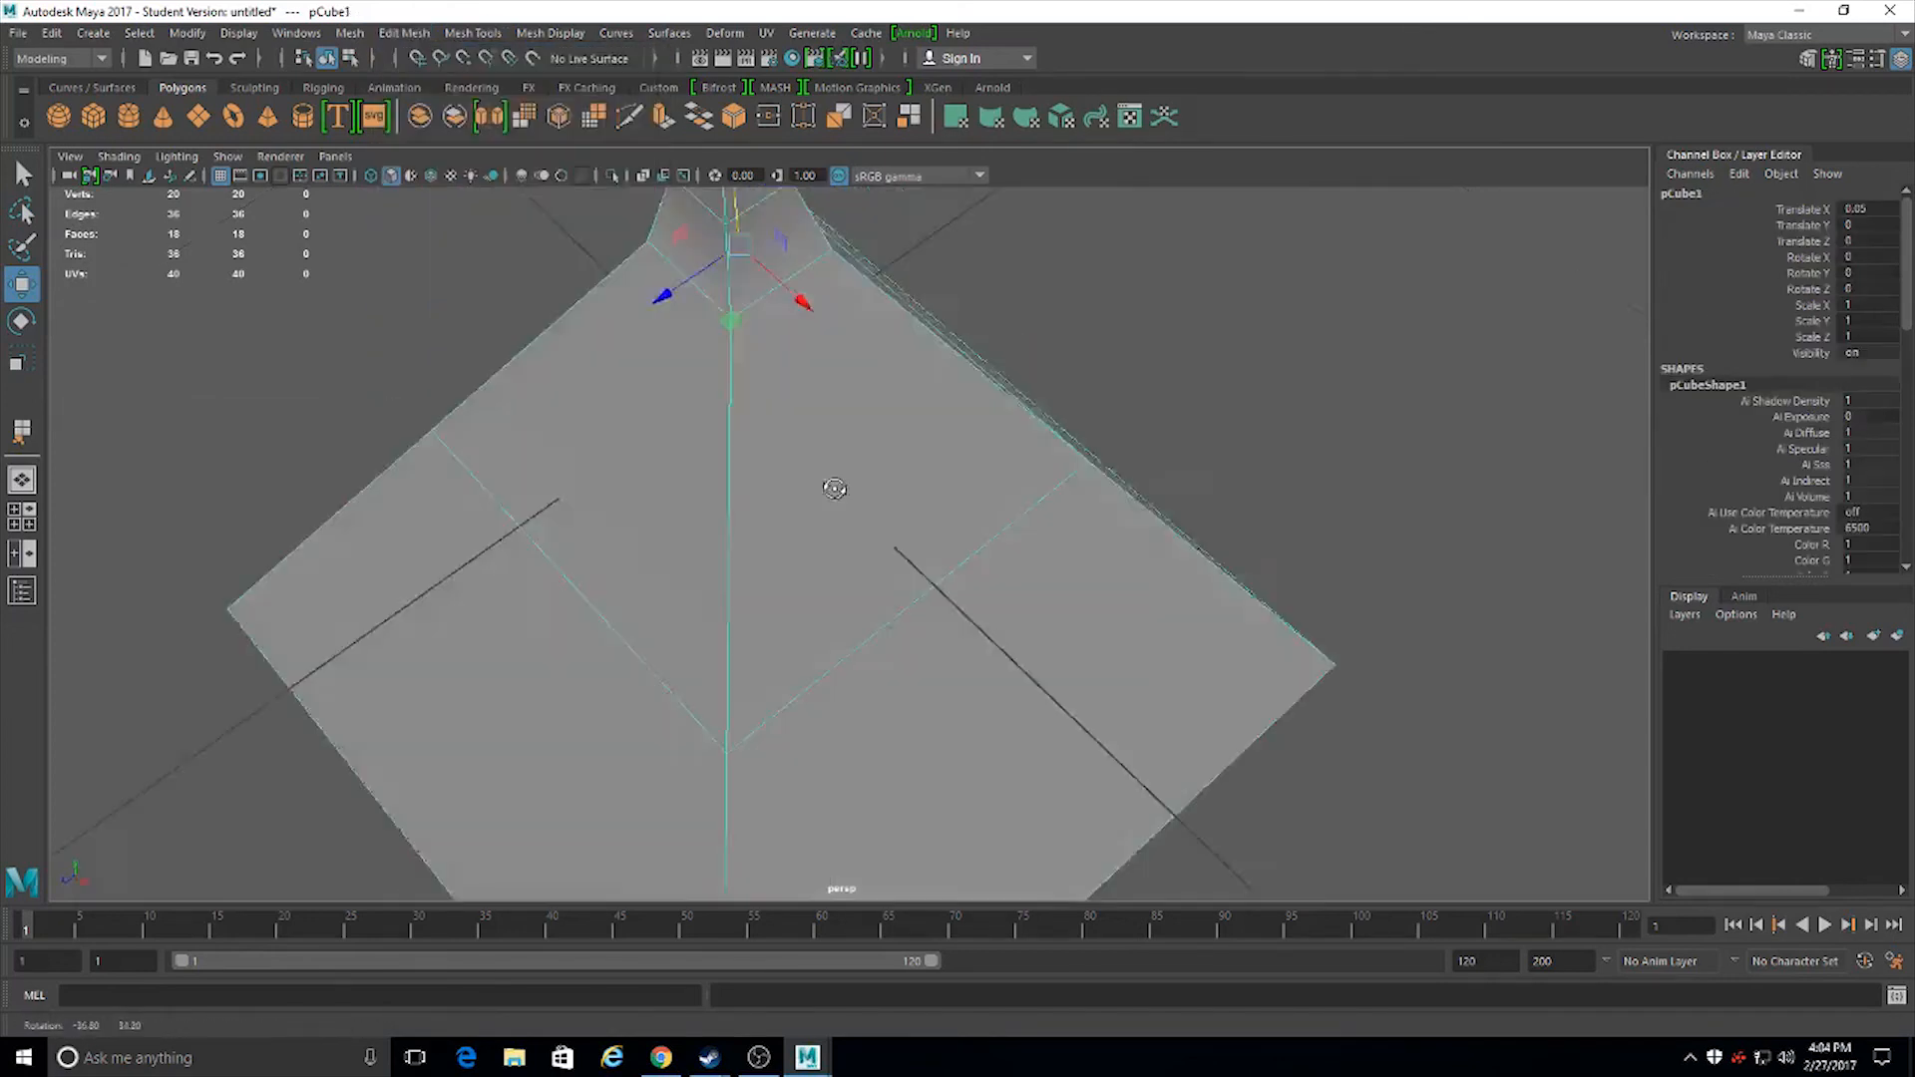
alt+drag(834, 485, 1480, 543)
scroll(923, 524, down, 5)
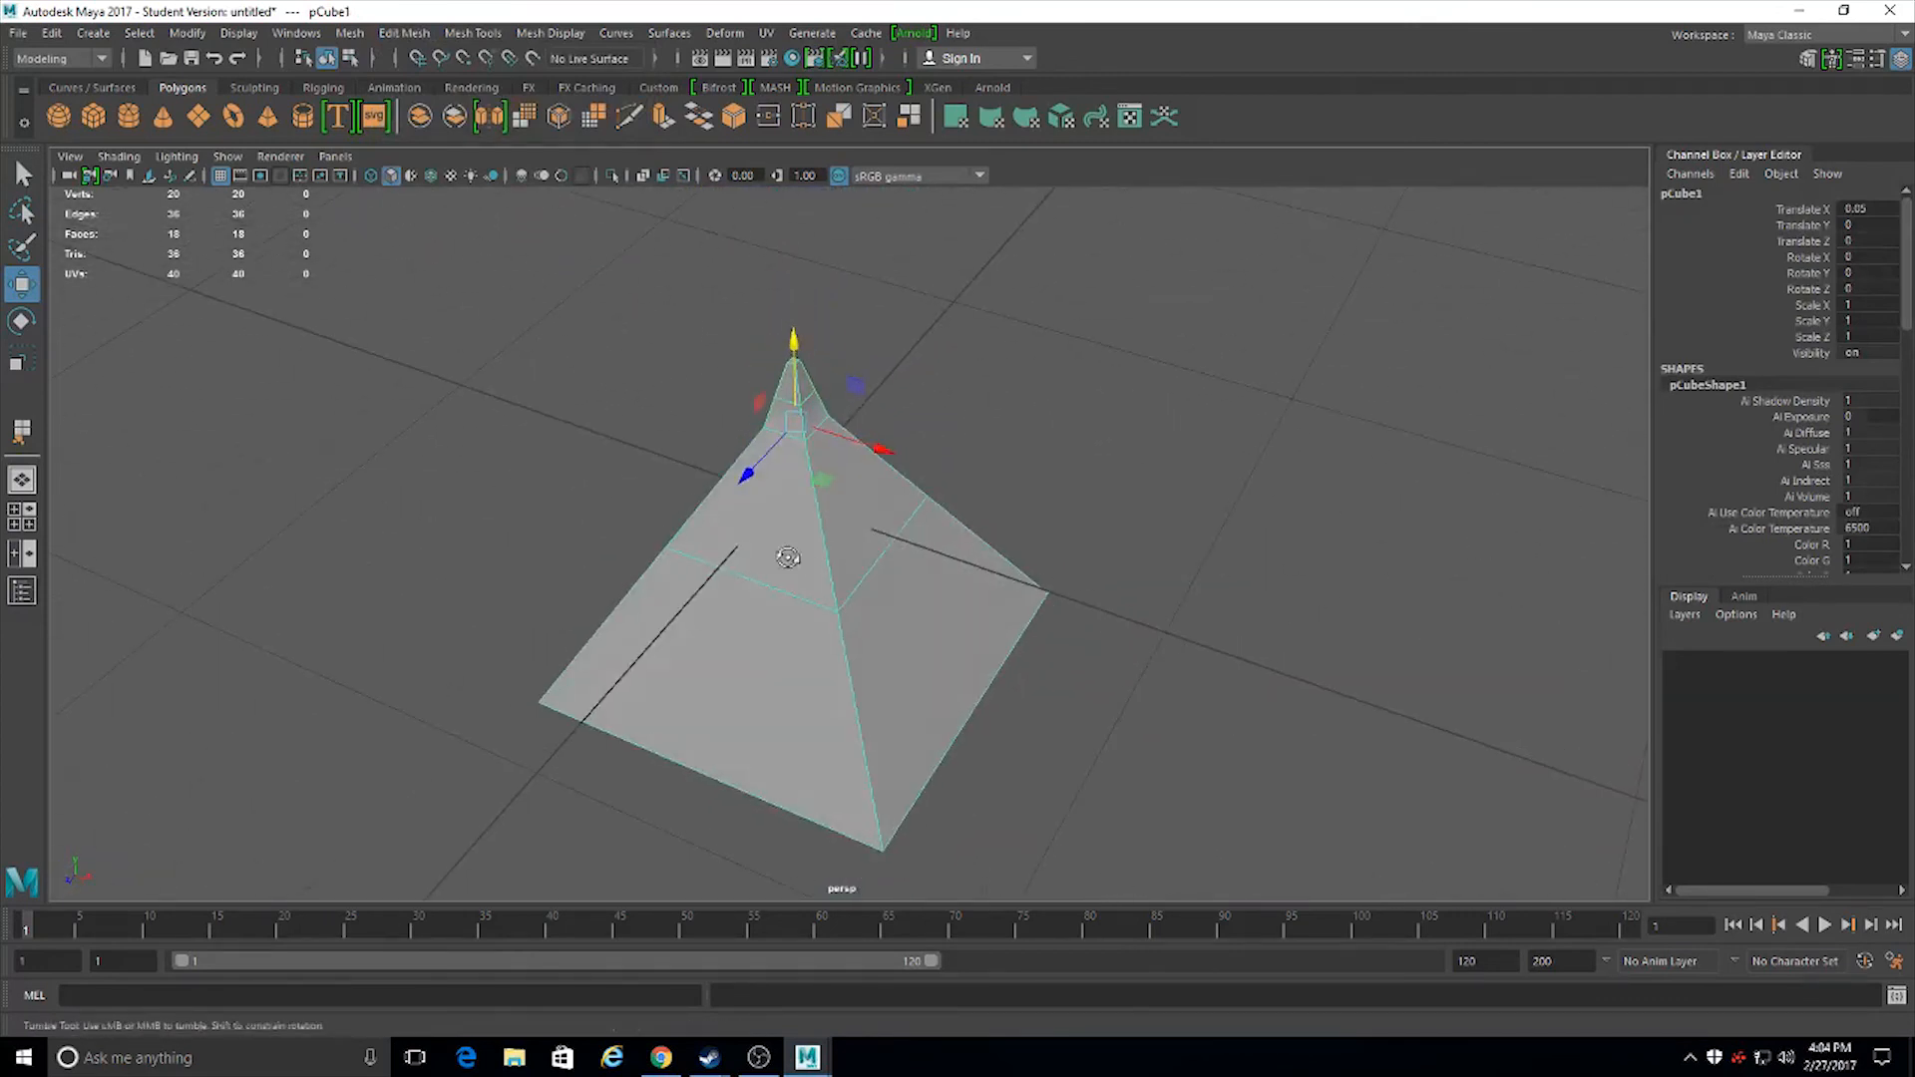
alt+drag(792, 556, 880, 534)
alt+drag(813, 638, 1029, 684)
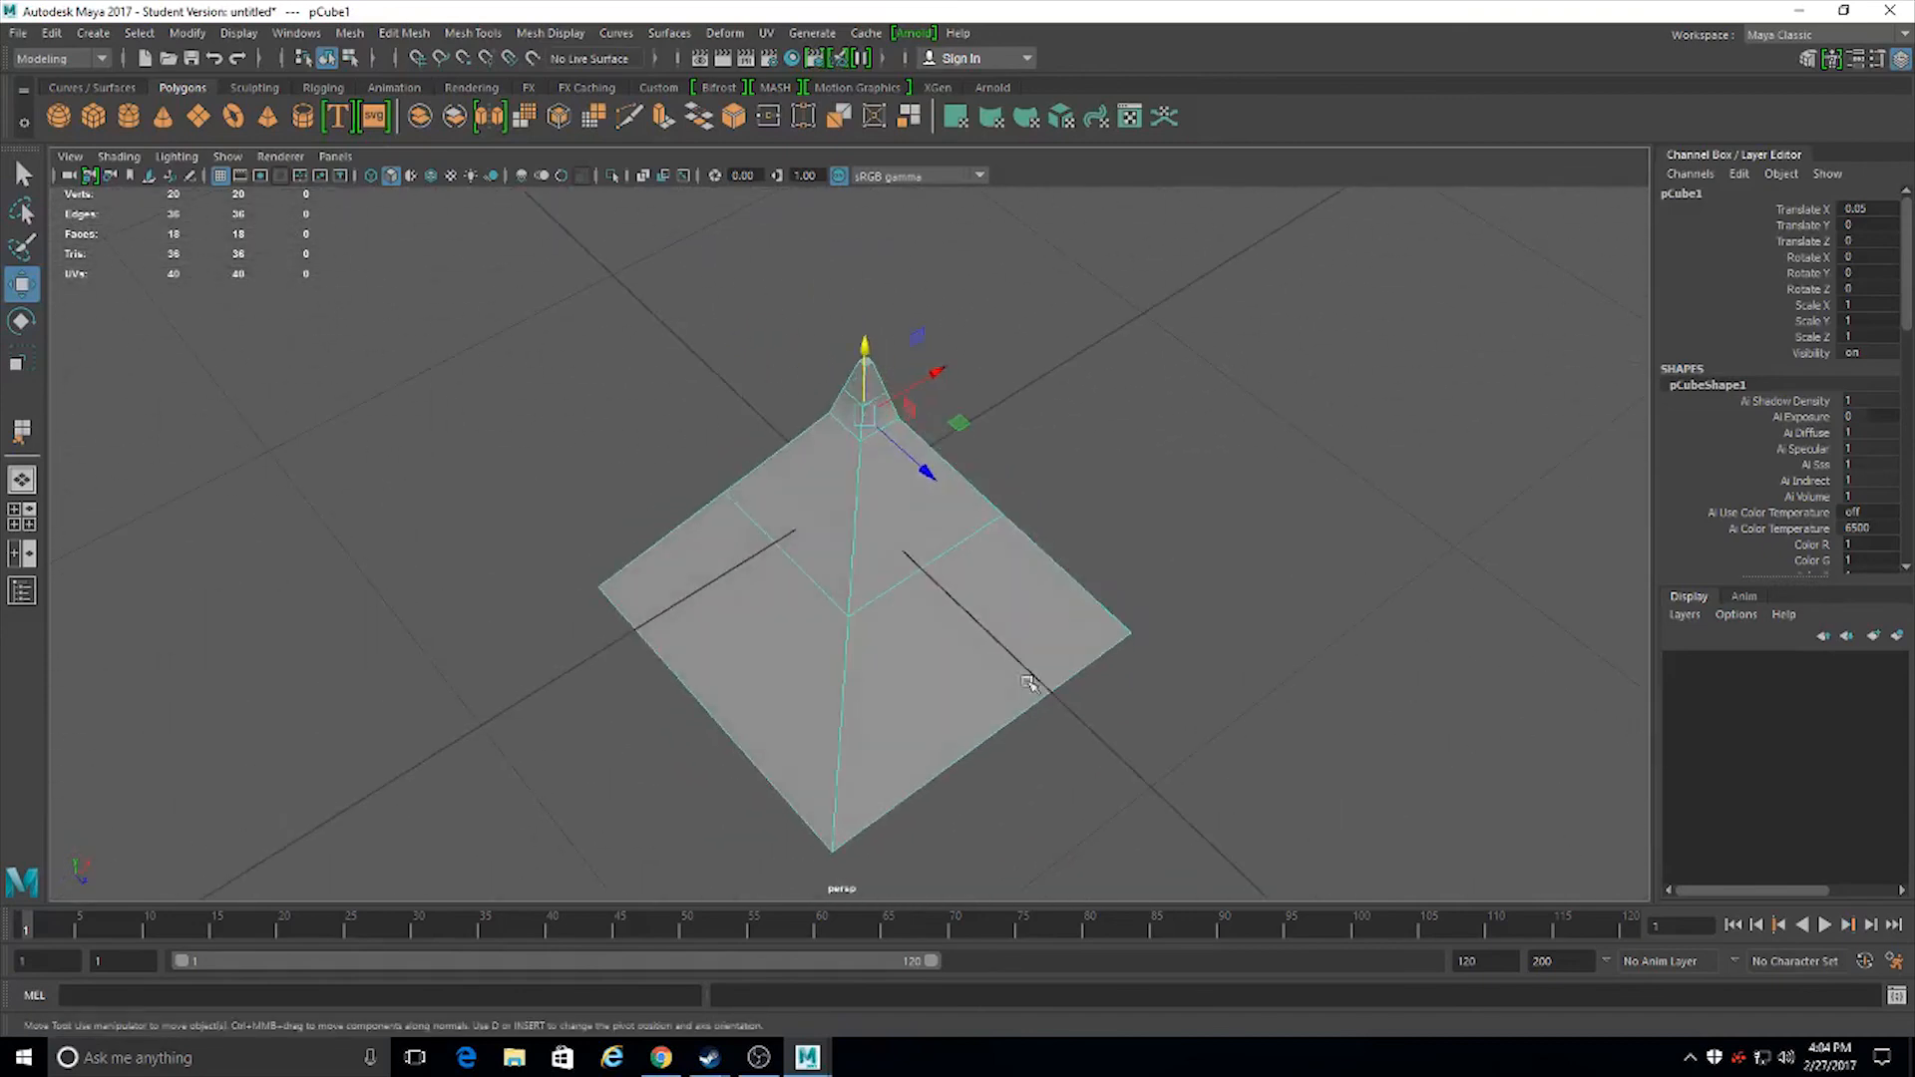